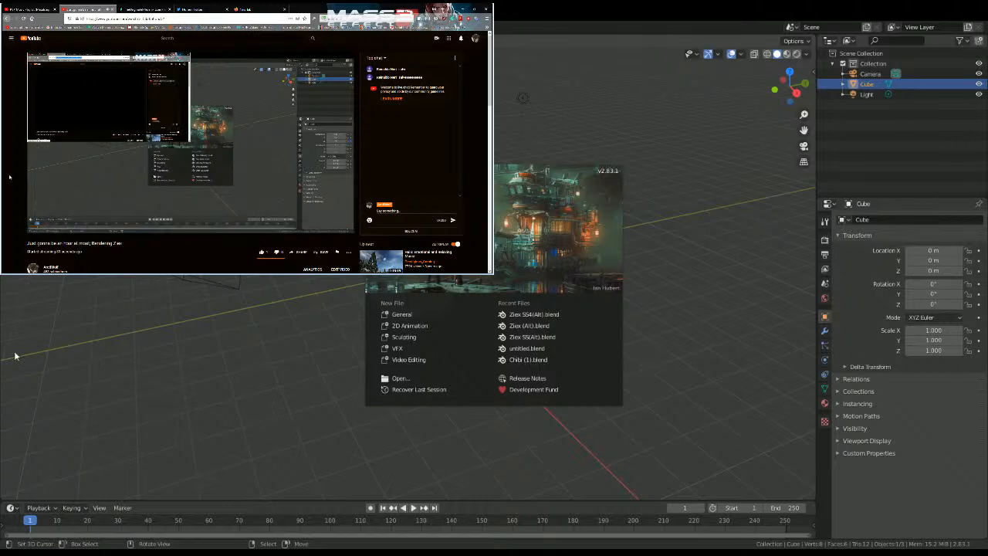
# Step: Check the live stream page in the browser and close its tab
pyautogui.scroll(-1, 2, 225)
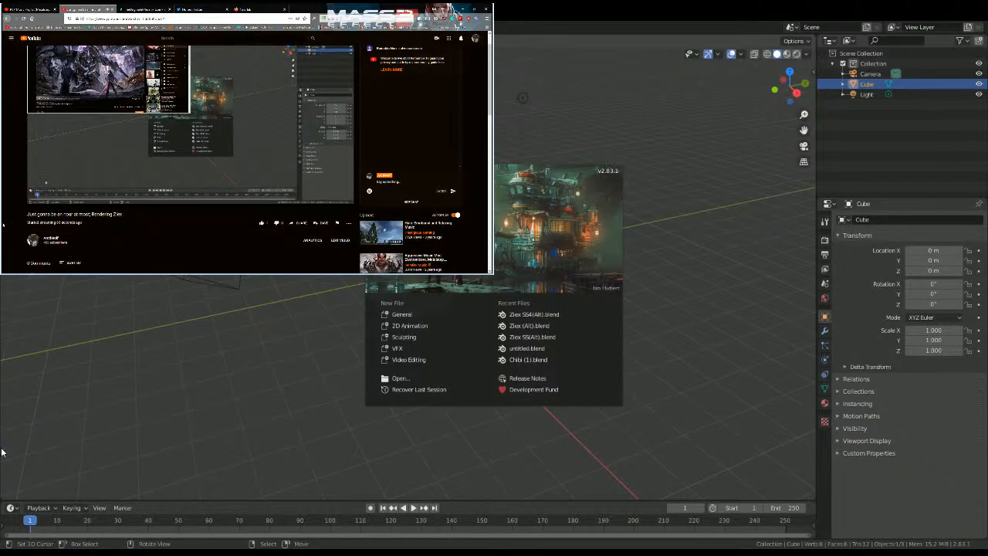
pyautogui.scroll(-5, 2, 225)
pyautogui.scroll(5, 2, 225)
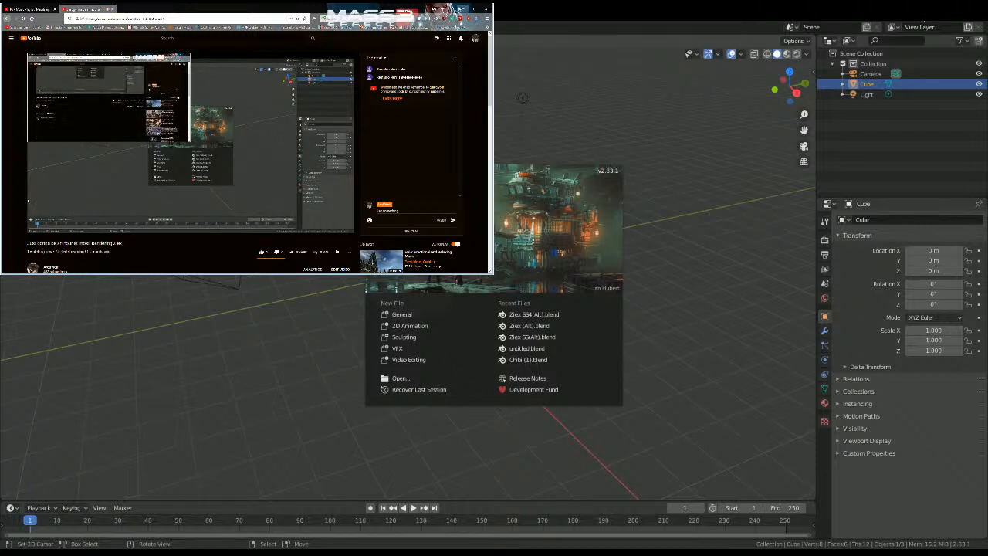
pyautogui.click(463, 8)
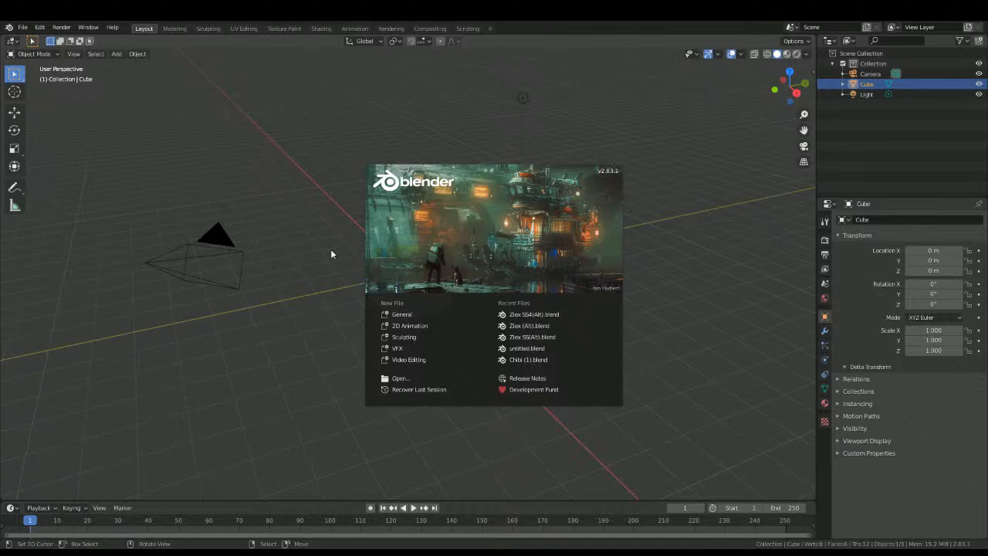
pyautogui.click(90, 518)
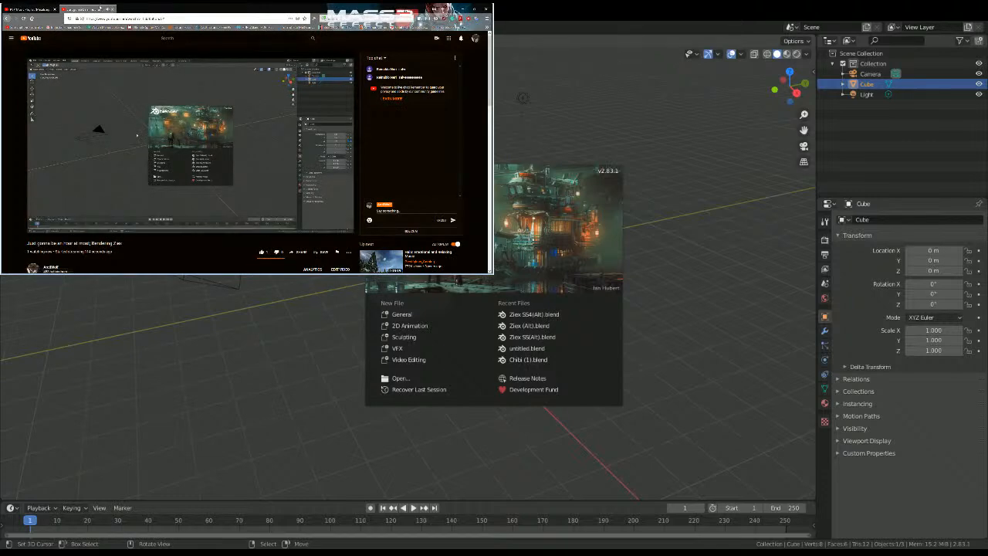
pyautogui.click(113, 9)
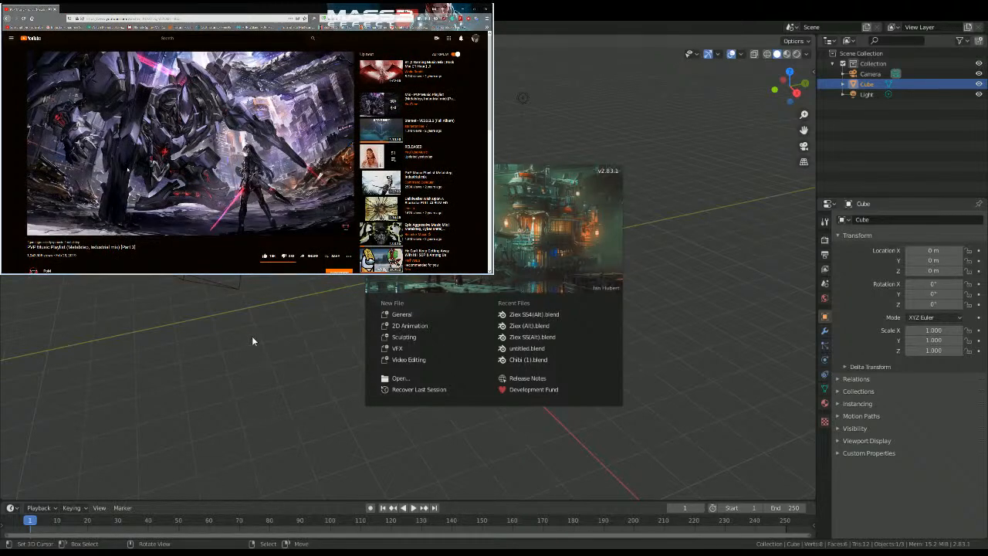
# Step: Open the recent file Ziex SS4(Alt).blend and dismiss the browser window covering the viewport
pyautogui.click(558, 315)
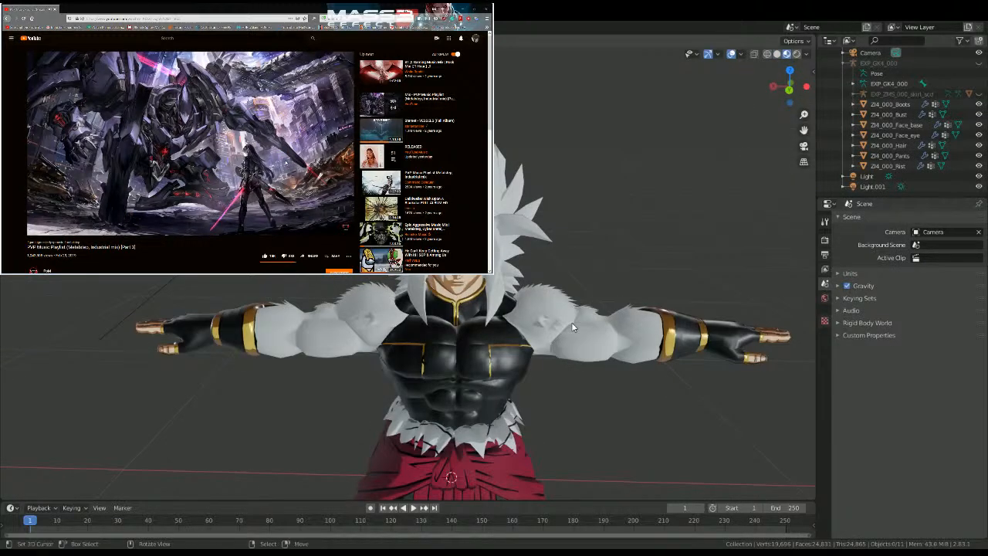
pyautogui.click(486, 8)
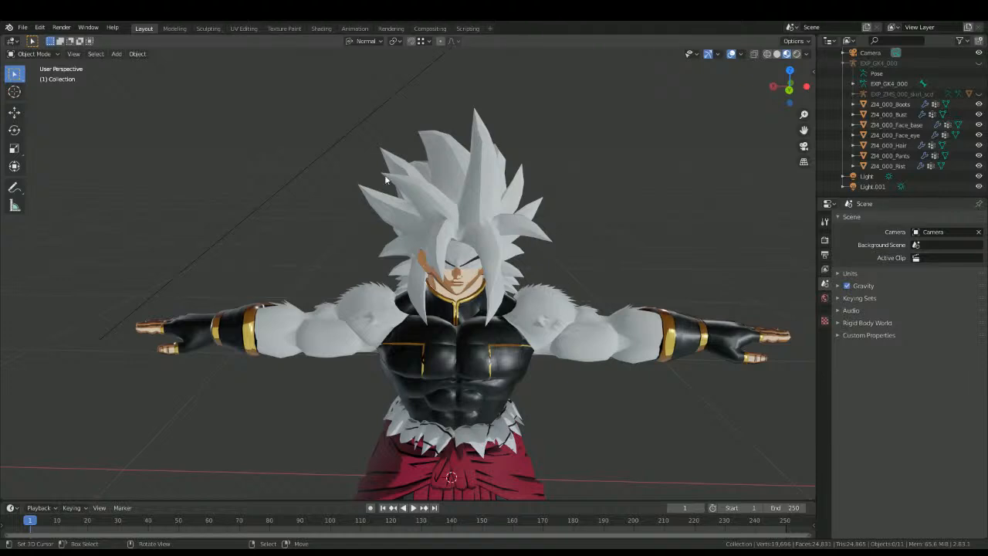
pyautogui.scroll(3, 322, 275)
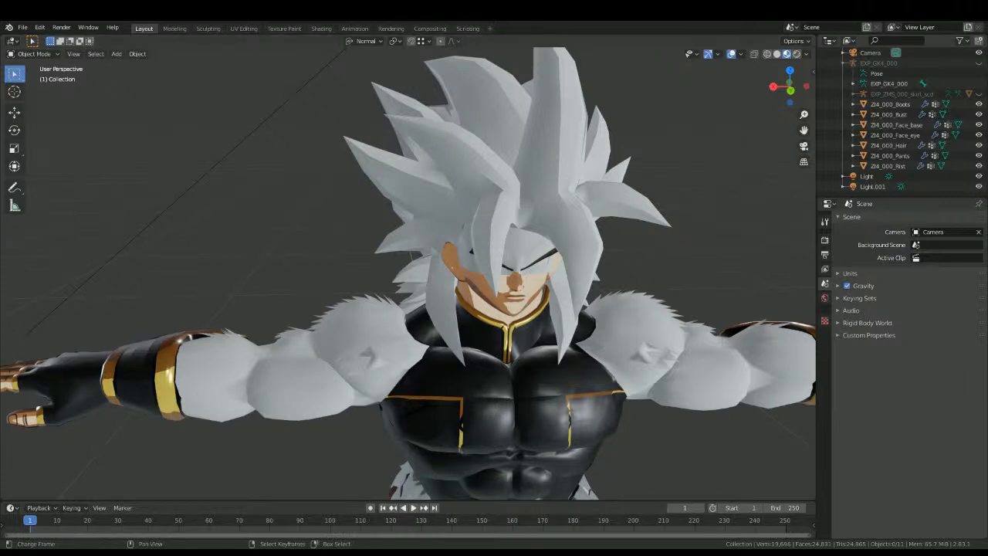
# Step: Select the ZI4_000_Bust mesh, split the viewport vertically and turn the new area into a Shader Editor without its sidebar
pyautogui.click(468, 409)
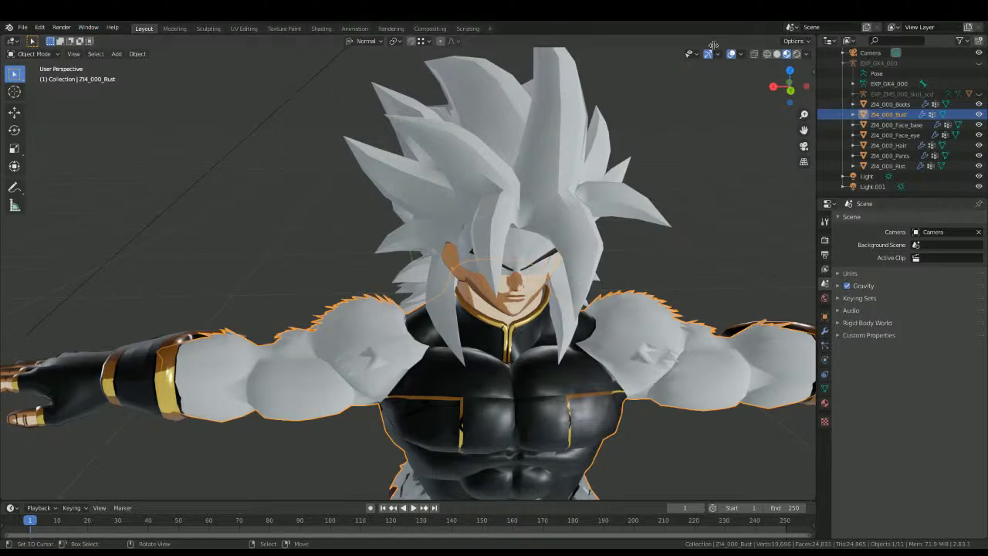
pyautogui.click(523, 54)
pyautogui.click(534, 40)
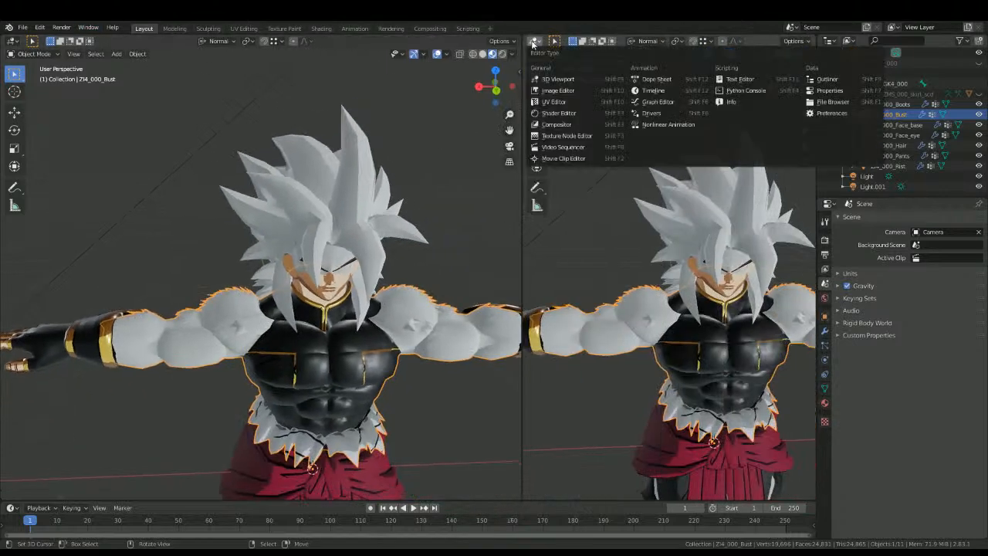
pyautogui.click(545, 114)
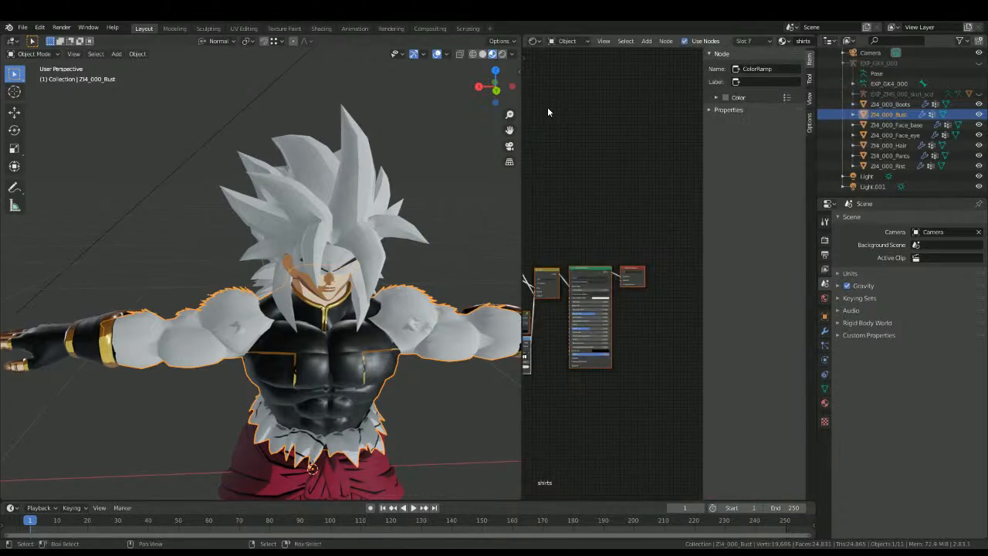
pyautogui.press('Home')
pyautogui.press('n')
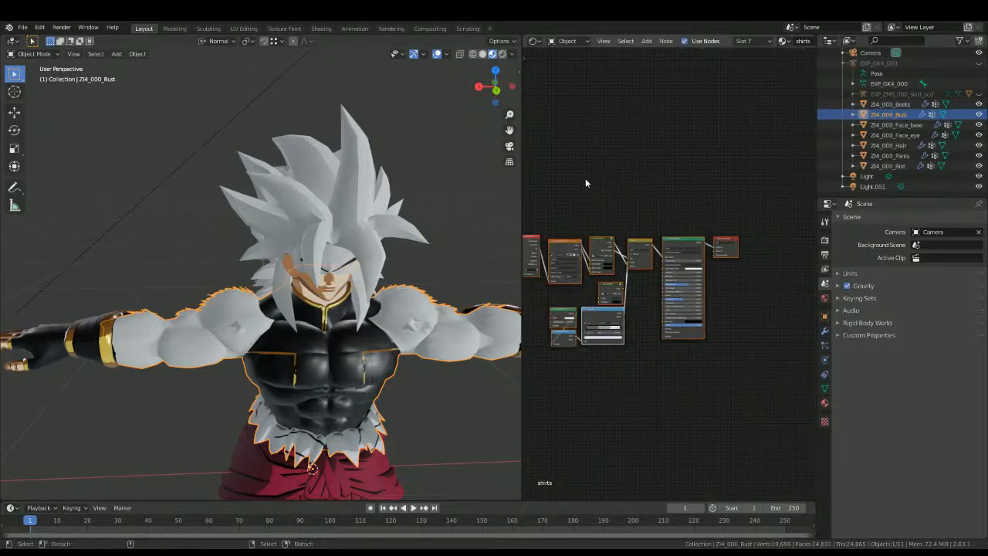
# Step: Bring up the bust's material properties beside the enlarged node setup of the shirts material
pyautogui.click(579, 179)
pyautogui.scroll(5, 571, 264)
pyautogui.moveTo(571, 264); pyautogui.dragTo(631, 207, button='middle')
pyautogui.click(824, 404)
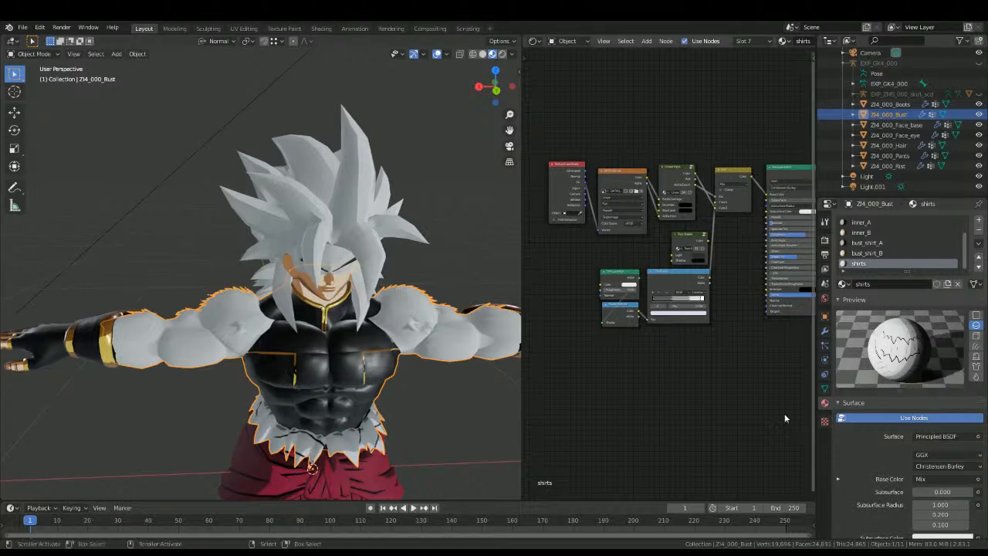
pyautogui.scroll(4, 695, 378)
pyautogui.moveTo(265, 404); pyautogui.dragTo(287, 384, button='middle')
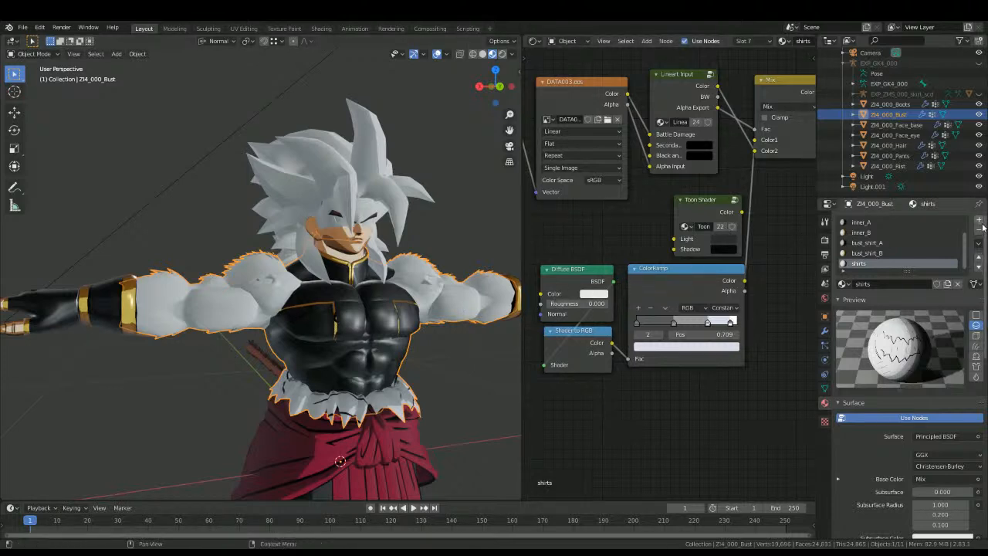
# Step: Select the inner_A material and set its image texture to DATA000.dds.002
pyautogui.click(363, 259)
pyautogui.click(360, 263)
pyautogui.scroll(1, 847, 241)
pyautogui.click(856, 232)
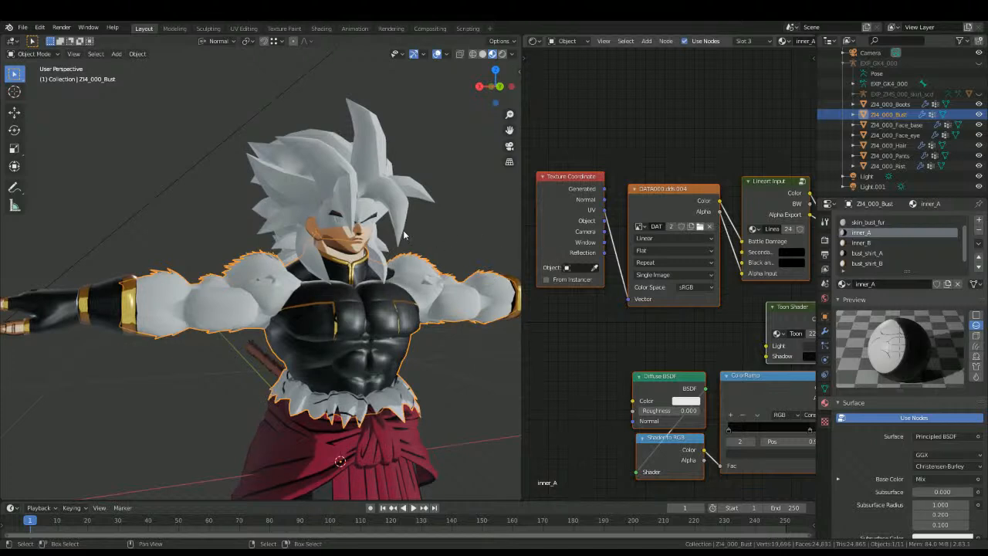
pyautogui.scroll(7, 321, 329)
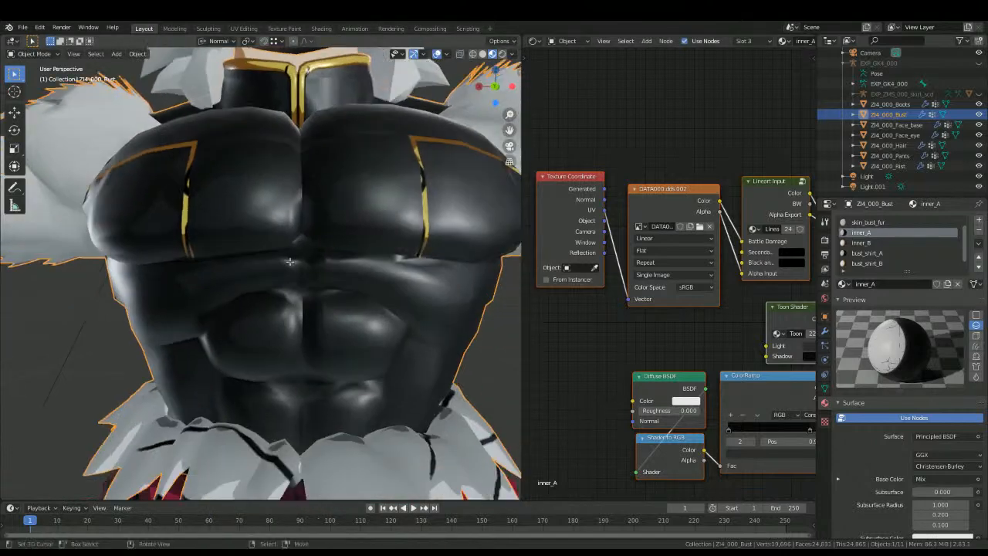
# Step: Switch the viewport to orthographic projection and examine the bust mesh in Edit Mode and Object Mode
pyautogui.press('Tab')
pyautogui.press('KP_5')
pyautogui.press('Tab')
pyautogui.scroll(4, 308, 266)
pyautogui.scroll(1, 319, 270)
pyautogui.moveTo(278, 276); pyautogui.dragTo(272, 251, button='middle')
pyautogui.scroll(3, 251, 303)
pyautogui.press('Tab')
pyautogui.scroll(-1, 250, 306)
pyautogui.keyDown('alt'); pyautogui.scroll(1, 250, 303); pyautogui.keyUp('alt')
pyautogui.hotkey('alt', 'a')
pyautogui.press('Tab')
pyautogui.scroll(-7, 249, 301)
pyautogui.scroll(-2, 304, 241)
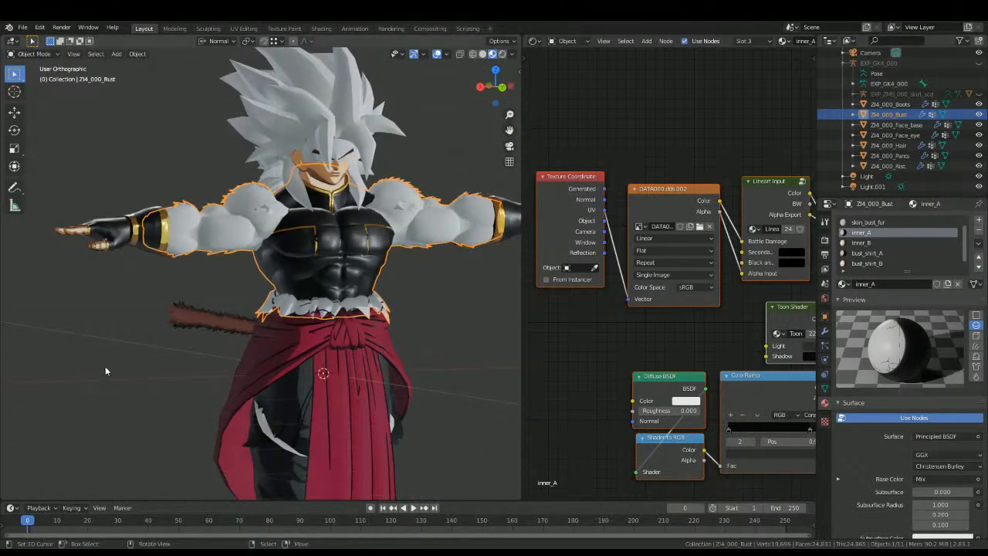
# Step: Inspect the gold chest trim, collar and waist fur of the bust up close
pyautogui.scroll(5, 105, 360)
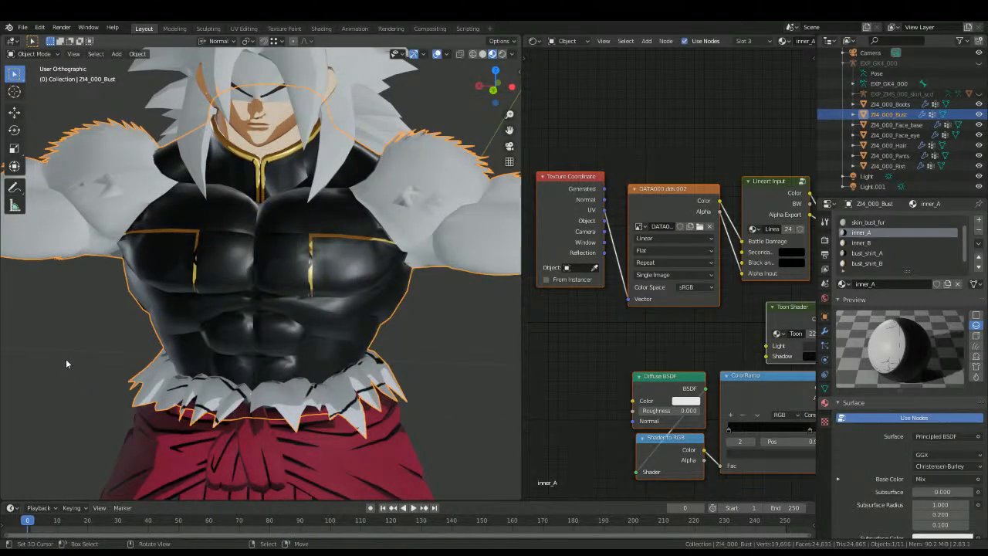
pyautogui.scroll(-3, 65, 358)
pyautogui.scroll(2, 90, 354)
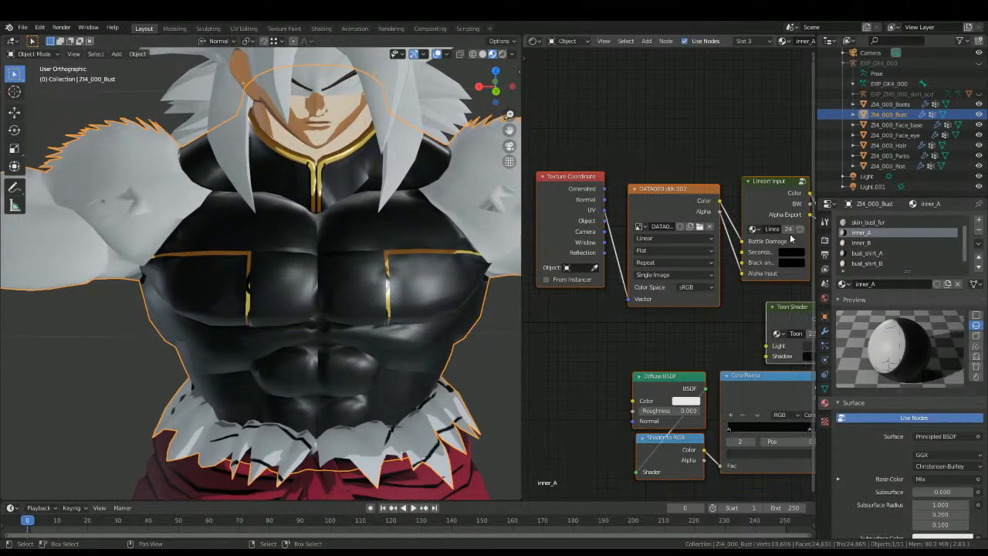
pyautogui.click(25, 30)
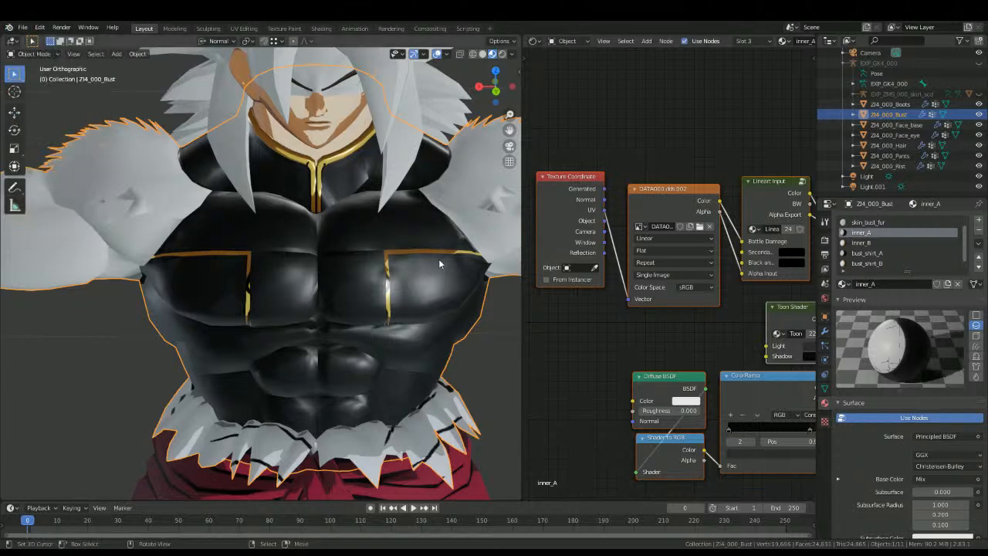
pyautogui.scroll(-2, 436, 266)
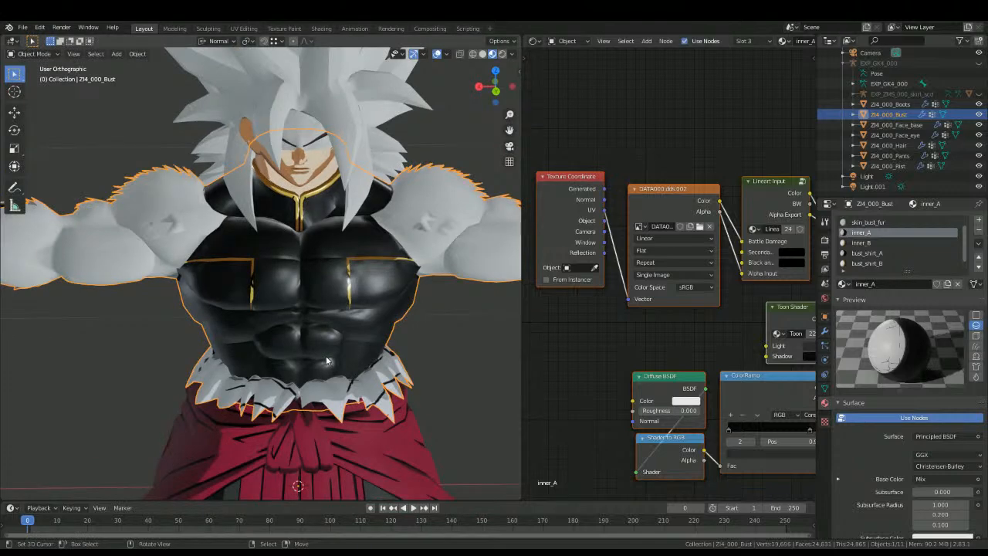
pyautogui.scroll(-2, 330, 363)
pyautogui.scroll(2, 225, 329)
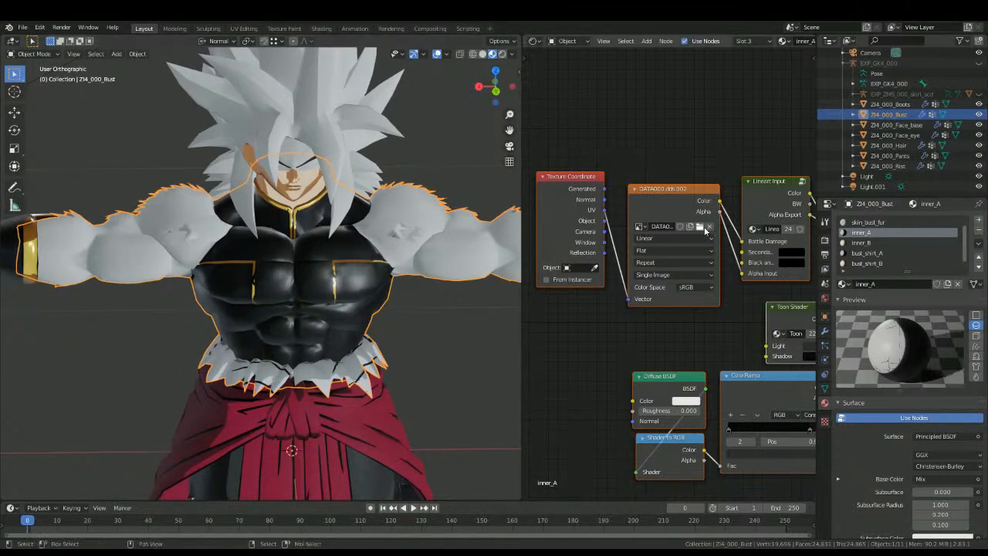
# Step: Set the inner_B material's image texture to DATA000.dds.002 and check the bust_shirt_A and bust_shirt_B node setups
pyautogui.click(861, 243)
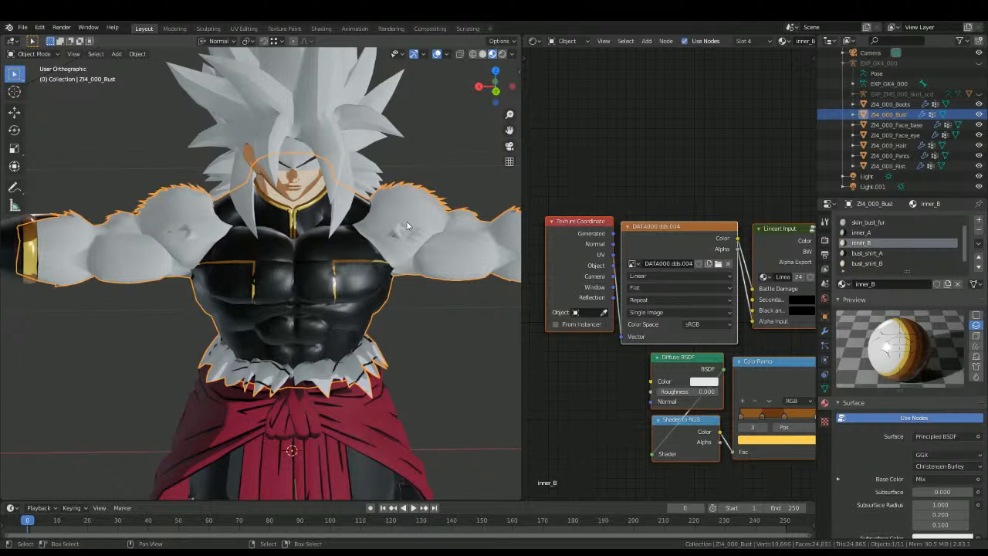
pyautogui.hotkey('ctrl', 'z')
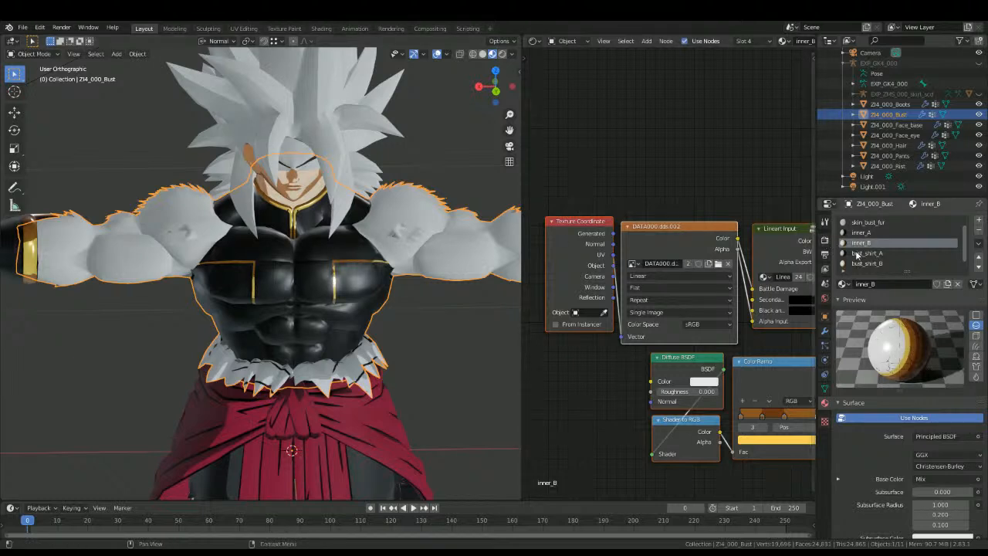
pyautogui.click(858, 253)
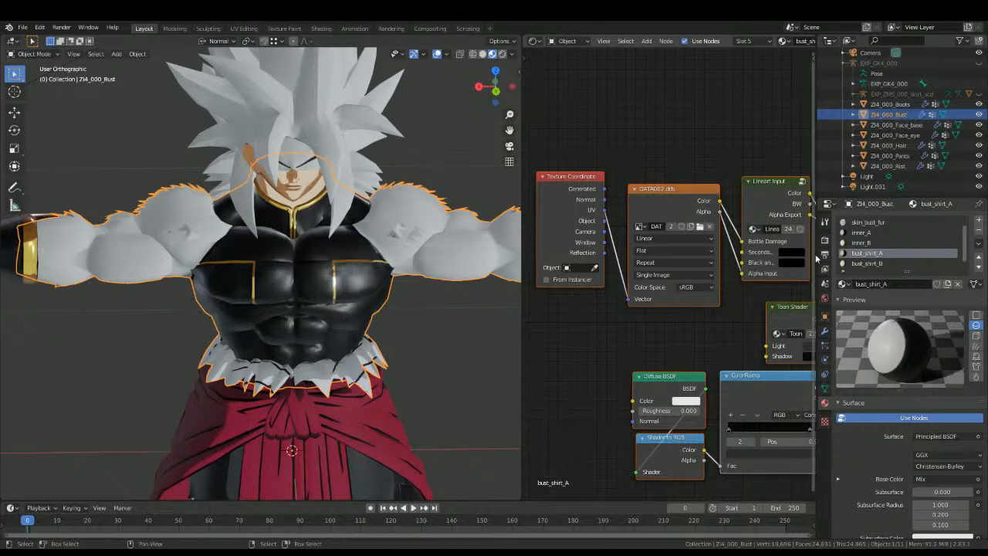
pyautogui.click(857, 263)
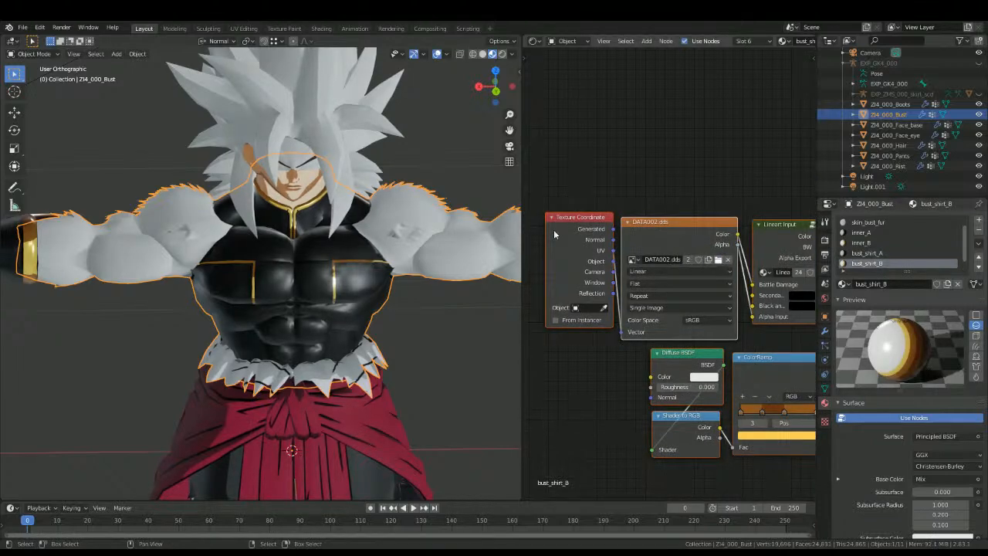
# Step: In Edit Mode, highlight the faces assigned to the bust_shirt_B and shirts materials, and return to Object Mode
pyautogui.scroll(2, 269, 326)
pyautogui.press('Tab')
pyautogui.click(912, 297)
pyautogui.scroll(-1, 882, 247)
pyautogui.click(872, 263)
pyautogui.click(901, 298)
pyautogui.keyDown('shift'); pyautogui.moveTo(409, 309); pyautogui.dragTo(433, 227, button='middle'); pyautogui.keyUp('shift')
pyautogui.press('Tab')
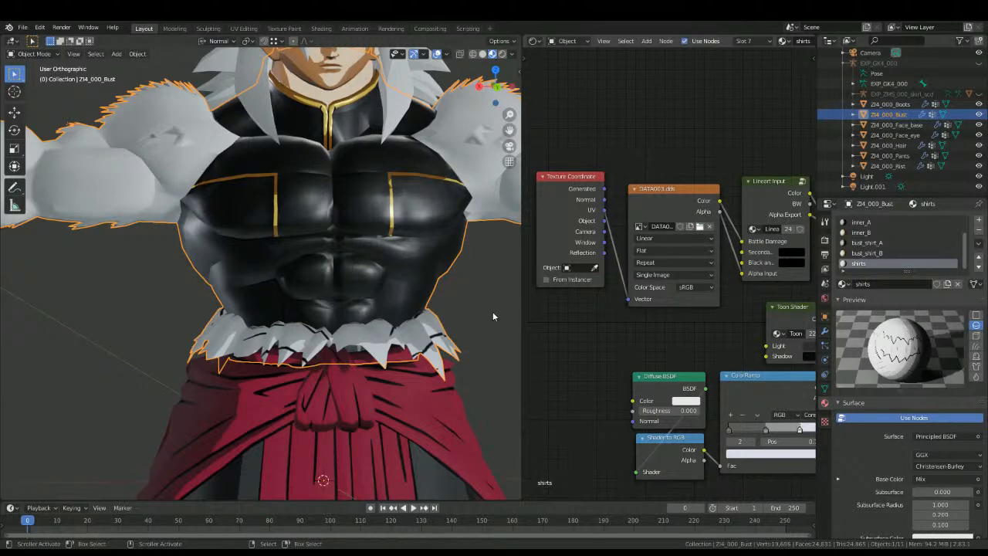
# Step: Set the bust_shirt_A material's image texture to DATA002.dds.001
pyautogui.moveTo(413, 212); pyautogui.dragTo(502, 254, button='middle')
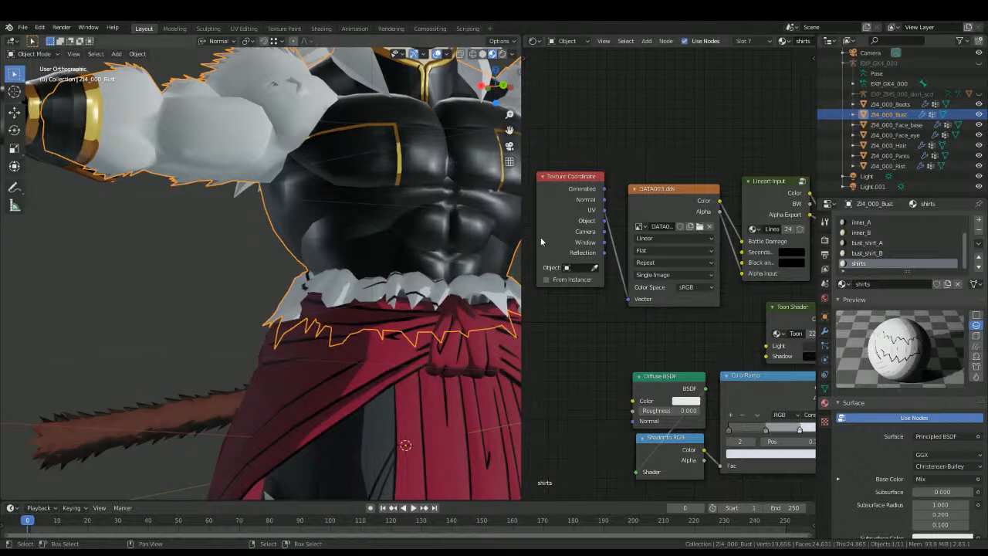
pyautogui.hotkey('ctrl', 'z')
pyautogui.click(867, 253)
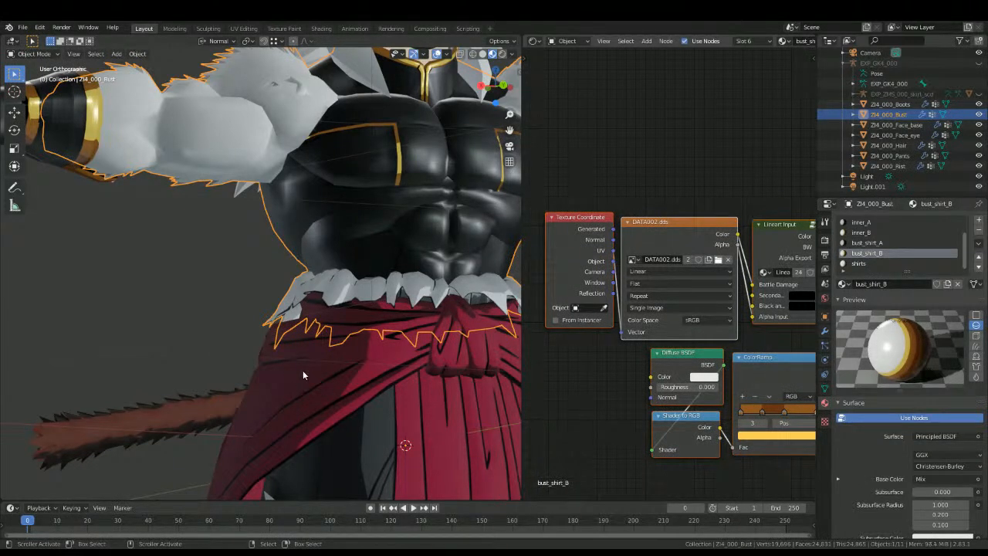
pyautogui.click(897, 242)
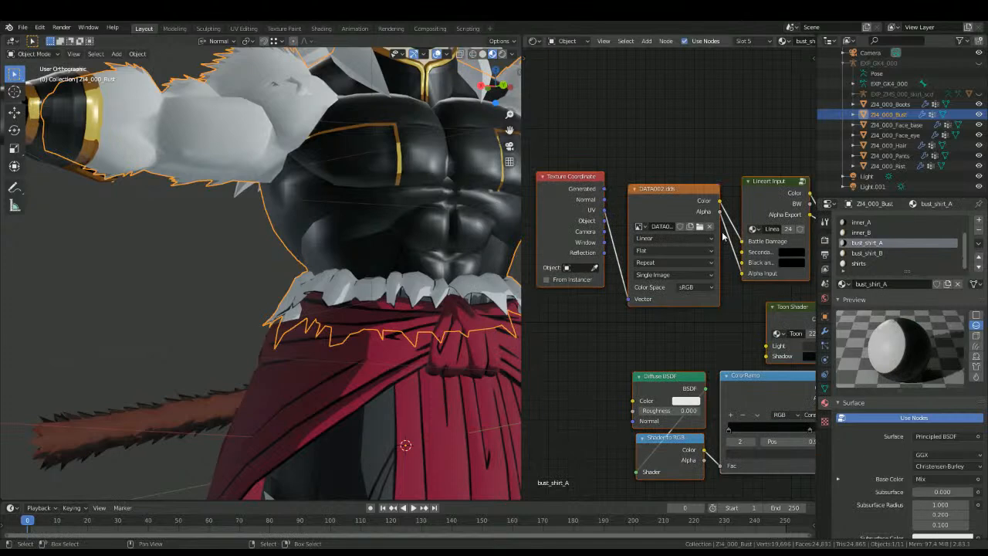
pyautogui.doubleClick(532, 228)
# Step: Deselect the bust and examine the shirt's chest lines and collar from the front
pyautogui.keyDown('shift'); pyautogui.moveTo(372, 215); pyautogui.dragTo(212, 277, button='middle'); pyautogui.keyUp('shift')
pyautogui.scroll(5, 246, 373)
pyautogui.hotkey('alt', 'a')
pyautogui.scroll(-7, 243, 374)
pyautogui.scroll(4, 231, 245)
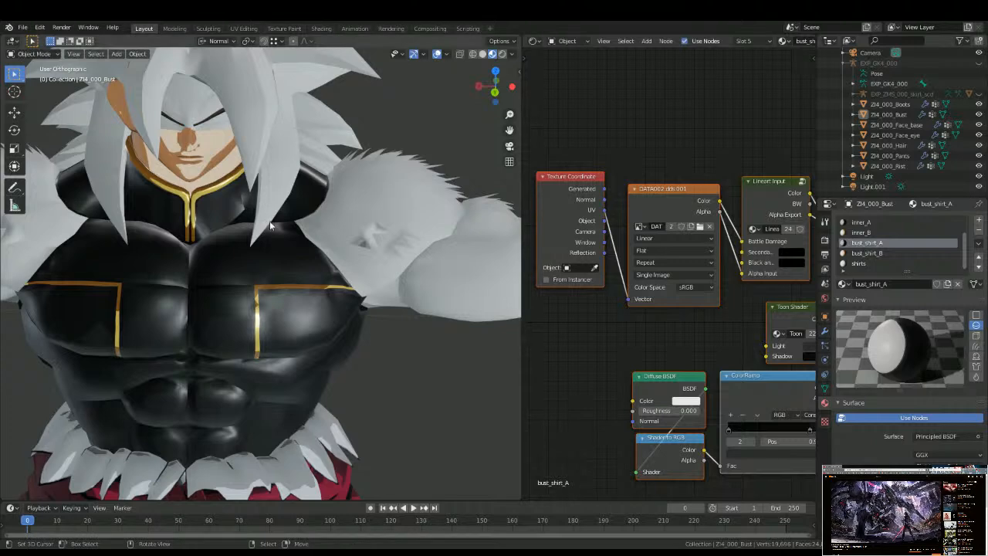
# Step: Check the bust_shirt_B and shirts materials against the full character and reselect the bust mesh
pyautogui.click(866, 253)
pyautogui.click(860, 264)
pyautogui.scroll(-2, 370, 385)
pyautogui.moveTo(373, 403); pyautogui.dragTo(343, 264, button='middle')
pyautogui.scroll(-2, 301, 328)
pyautogui.scroll(-4, 295, 303)
pyautogui.click(343, 265)
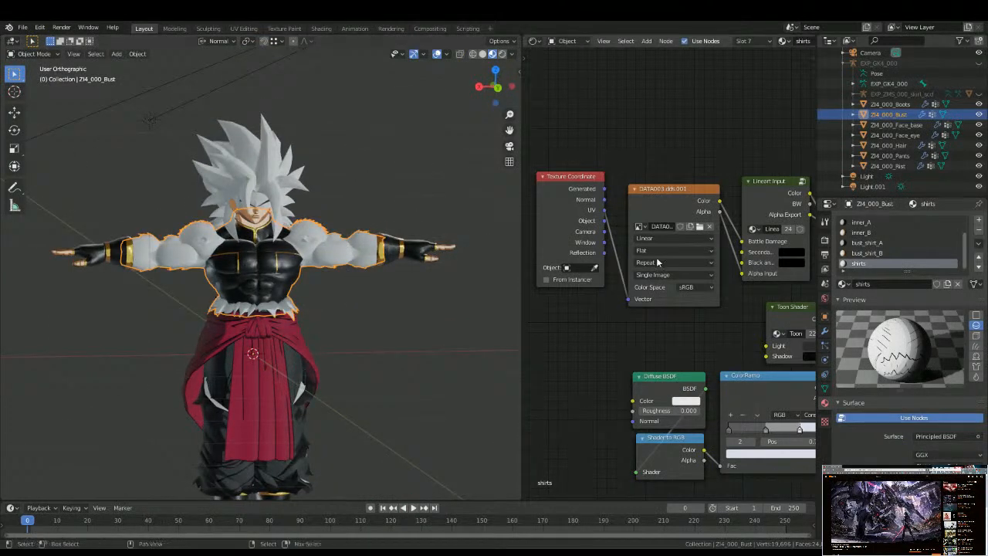
# Step: Select the skin_bust_fur material and delete the stray normal node from its node setup, keeping the Principled BSDF
pyautogui.scroll(1, 873, 245)
pyautogui.scroll(1, 873, 244)
pyautogui.click(868, 232)
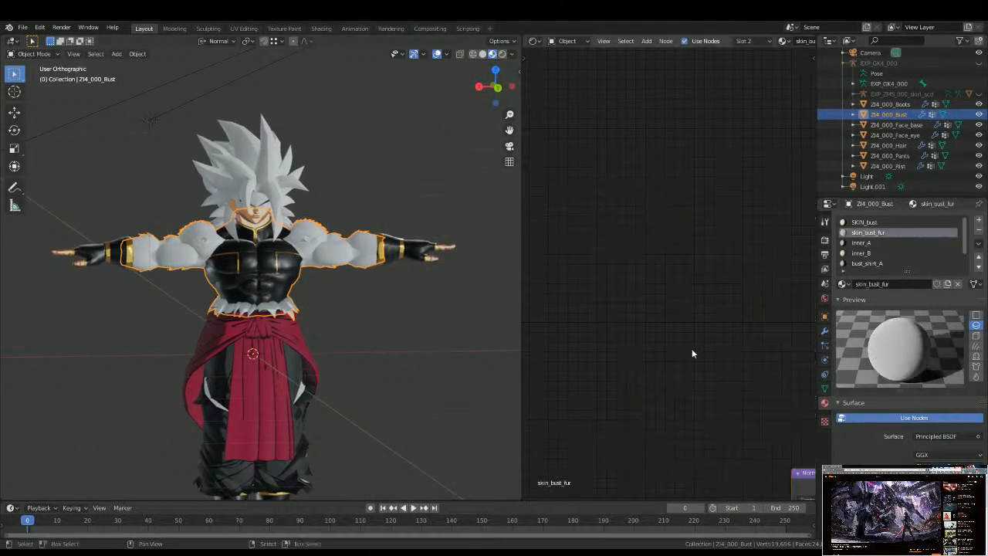
pyautogui.scroll(-7, 571, 208)
pyautogui.click(662, 283)
pyautogui.press('x')
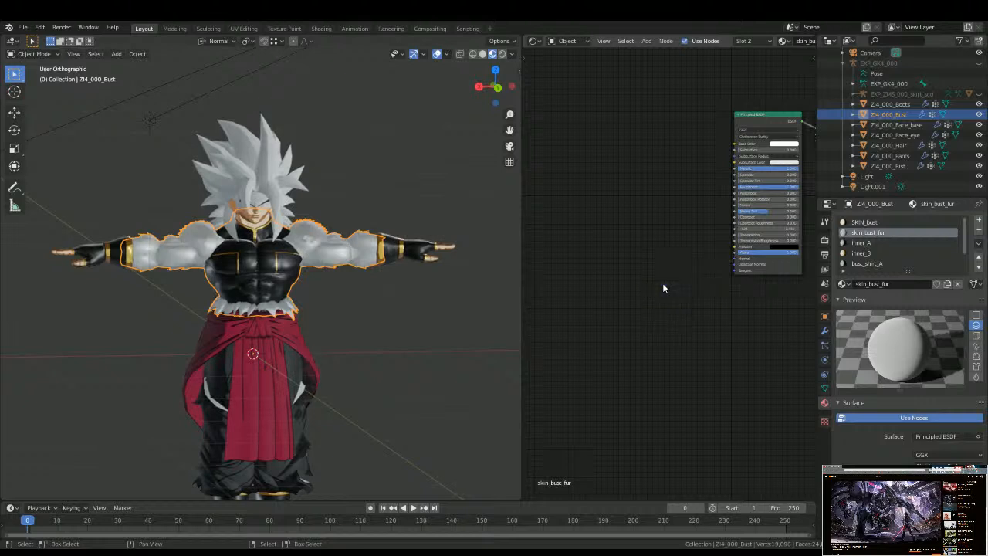
pyautogui.moveTo(615, 226); pyautogui.dragTo(626, 248, button='middle')
pyautogui.scroll(3, 626, 248)
pyautogui.moveTo(697, 244); pyautogui.dragTo(589, 285, button='middle')
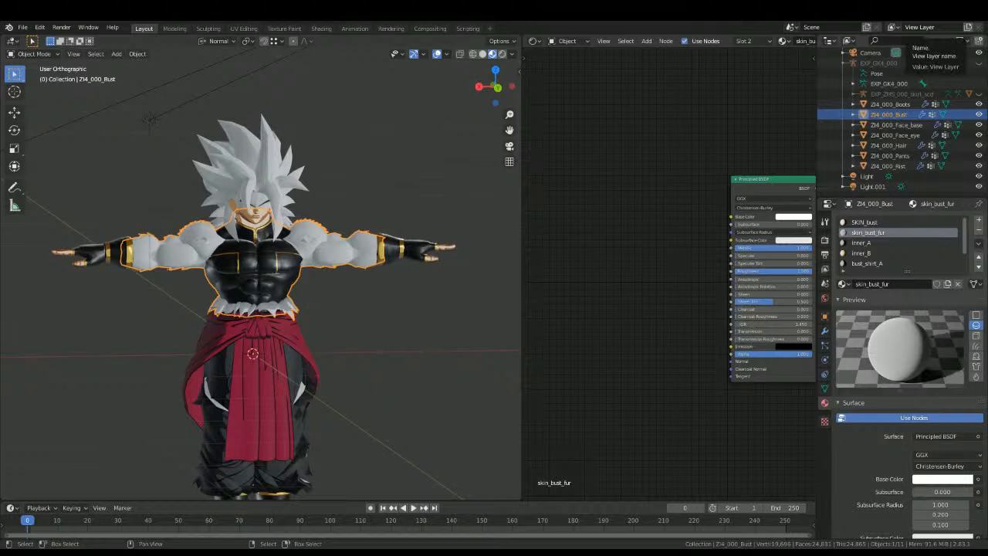
# Step: Add a Texture Coordinate node well ahead of the Principled BSDF in the skin_bust_fur node setup
pyautogui.scroll(2, 602, 244)
pyautogui.hotkey('shift', 'a')
pyautogui.write('tex')
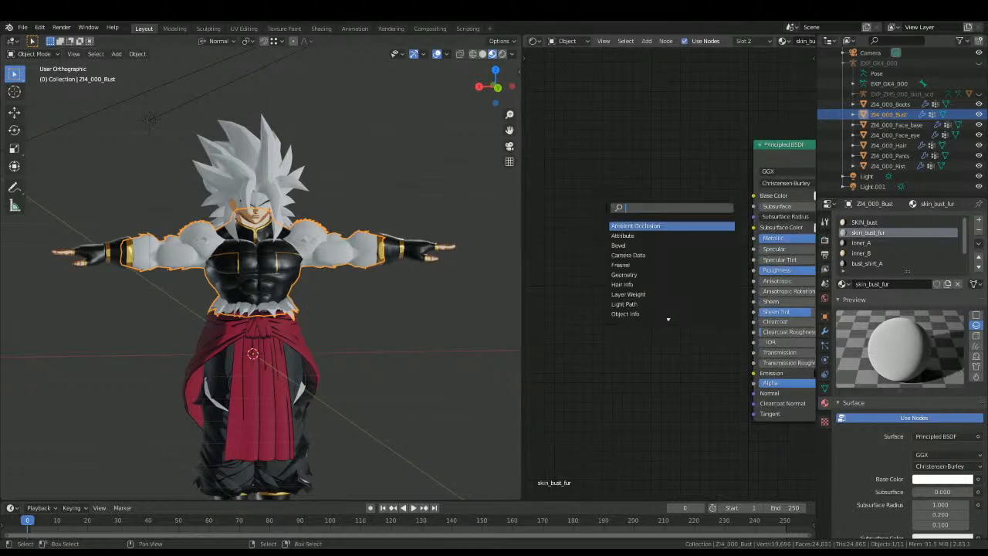
pyautogui.click(623, 226)
pyautogui.click(554, 219)
pyautogui.moveTo(554, 219); pyautogui.dragTo(730, 234, button='middle')
pyautogui.moveTo(730, 234); pyautogui.dragTo(512, 211)
pyautogui.scroll(-2, 705, 277)
pyautogui.moveTo(646, 274); pyautogui.dragTo(623, 257, button='middle')
# Step: Add an Image Texture node beside the Texture Coordinate node and link the UV output to its Vector input
pyautogui.hotkey('shift', 'a')
pyautogui.click(621, 252)
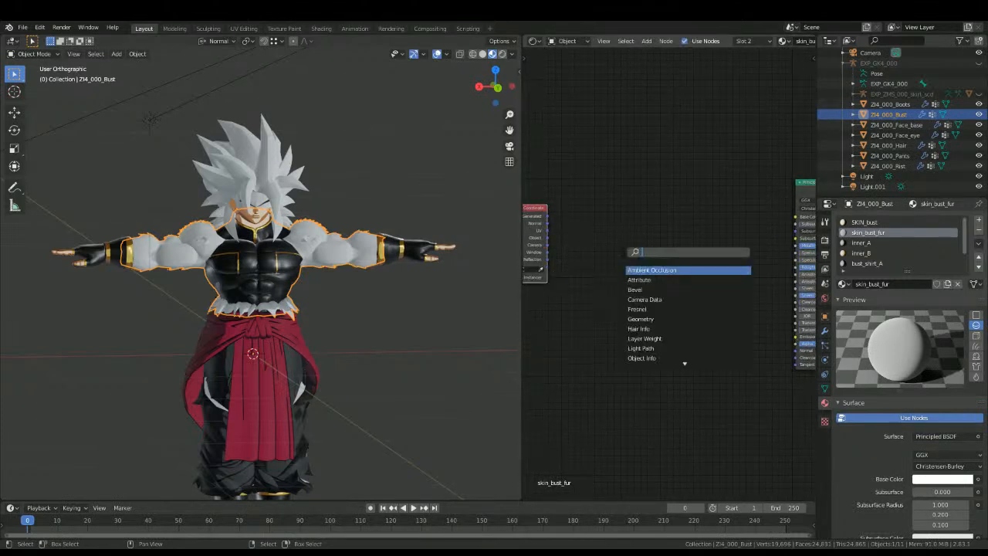
pyautogui.write('image')
pyautogui.press('Return')
pyautogui.click(579, 239)
pyautogui.click(617, 243)
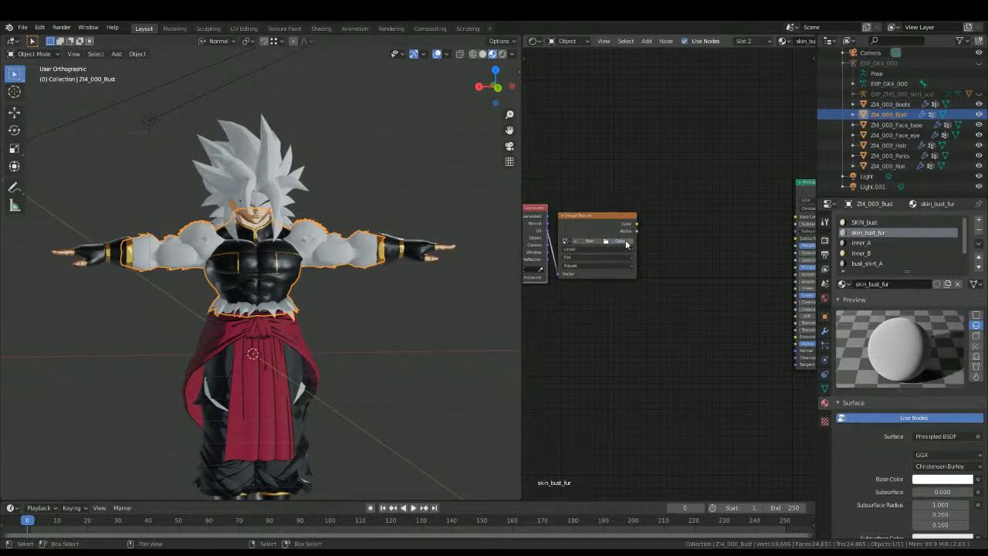
pyautogui.scroll(1, 621, 240)
pyautogui.moveTo(621, 241); pyautogui.dragTo(696, 260, button='middle')
pyautogui.moveTo(555, 251); pyautogui.dragTo(536, 262)
pyautogui.moveTo(648, 228); pyautogui.dragTo(620, 230)
pyautogui.moveTo(640, 253); pyautogui.dragTo(561, 198, button='middle')
pyautogui.hotkey('shift', 'a')
pyautogui.click(597, 223)
pyautogui.write('too')
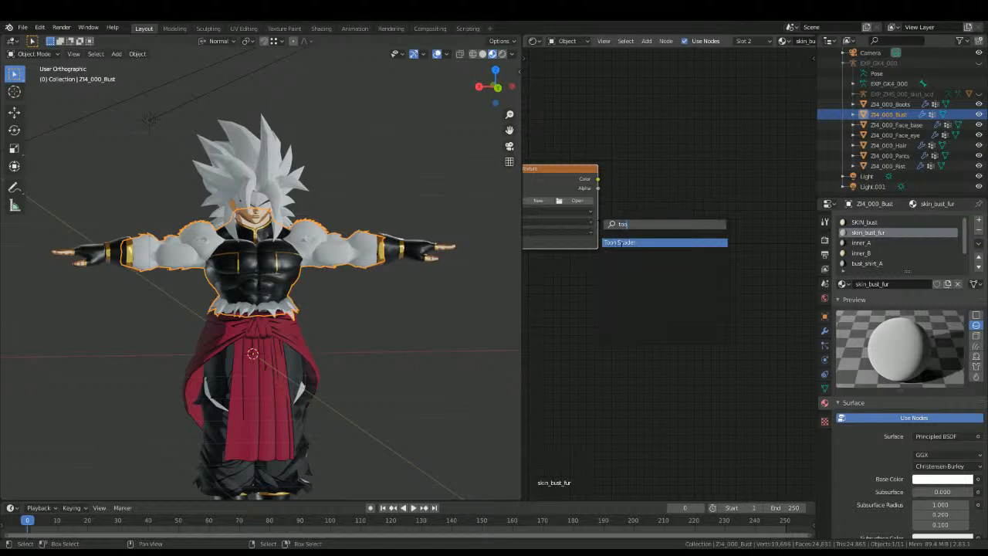
pyautogui.press('Return')
pyautogui.rightClick(645, 305)
# Step: Add the Lineart Input node group after the Image Texture node
pyautogui.hotkey('shift', 'a')
pyautogui.click(658, 230)
pyautogui.write('lo')
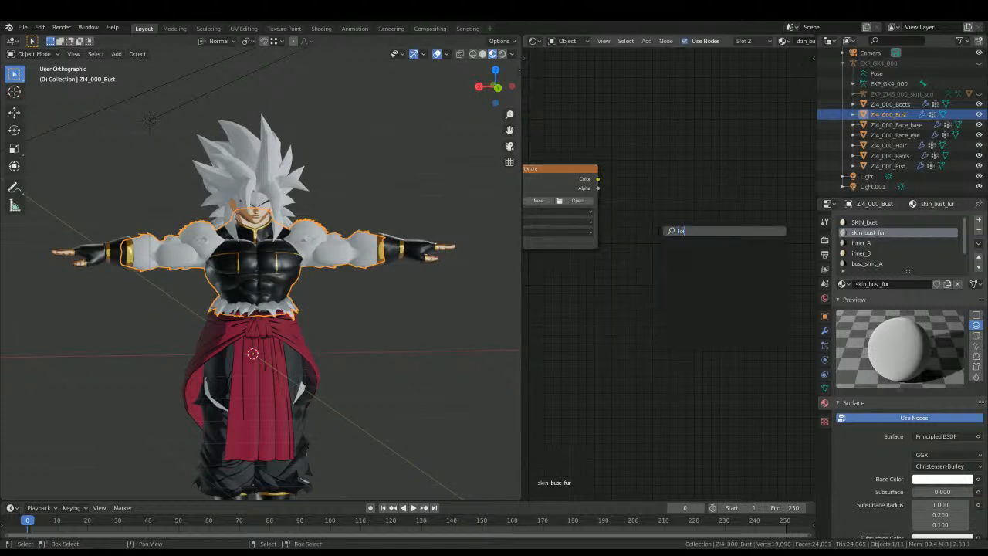
pyautogui.press('BackSpace')
pyautogui.write('in')
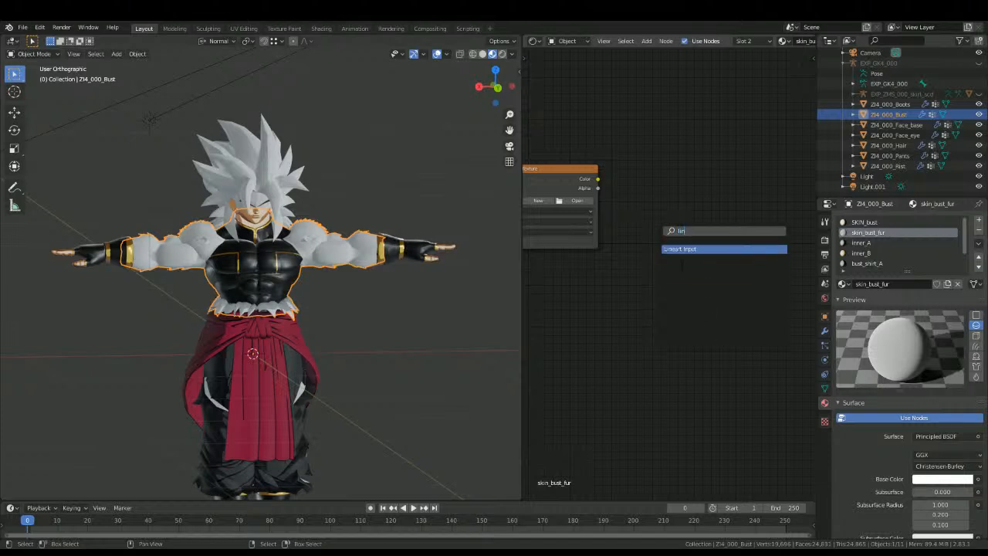
pyautogui.click(676, 249)
pyautogui.click(646, 186)
# Step: Link the image's Alpha to Alpha Input and its Color to Battle Damage on the Lineart Input group, and place the group closer
pyautogui.moveTo(597, 188); pyautogui.dragTo(627, 250)
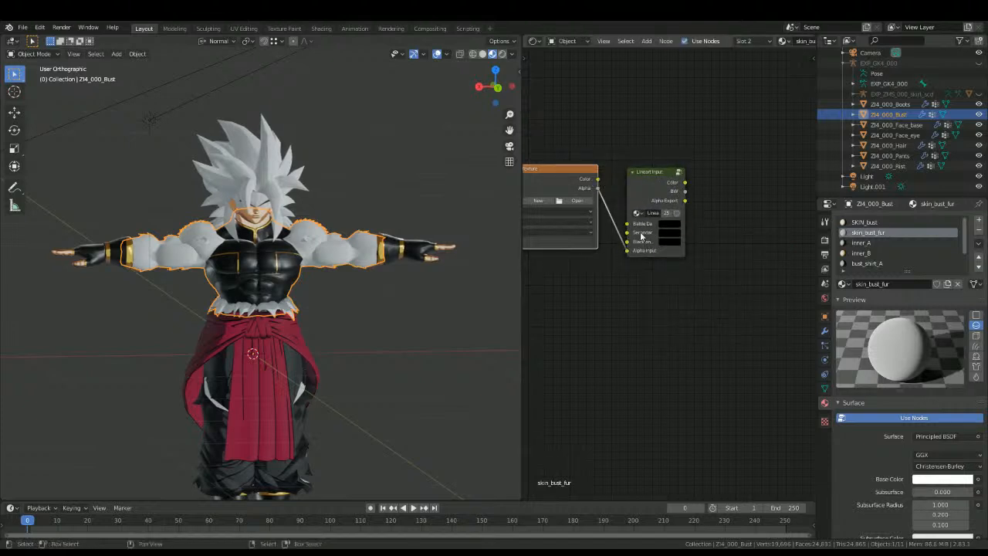
pyautogui.moveTo(598, 179); pyautogui.dragTo(633, 229)
pyautogui.moveTo(690, 256); pyautogui.dragTo(635, 250, button='middle')
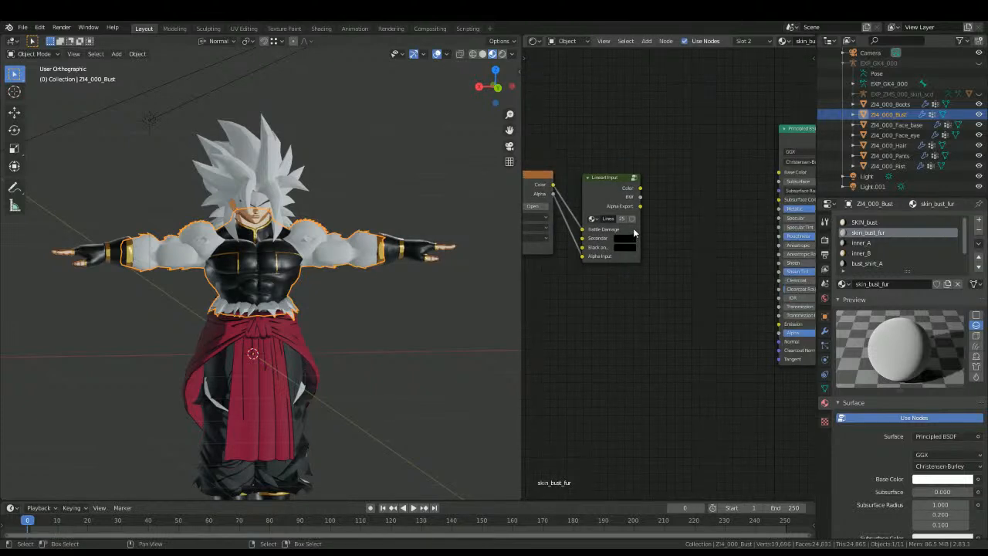
pyautogui.moveTo(611, 216); pyautogui.dragTo(591, 207)
pyautogui.hotkey('shift', 'a')
pyautogui.click(678, 215)
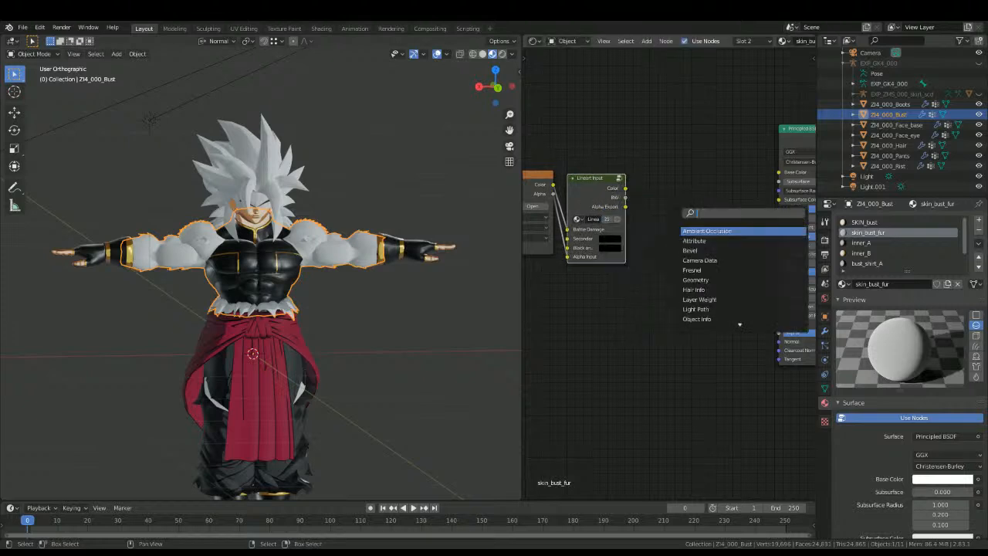
pyautogui.write('mix')
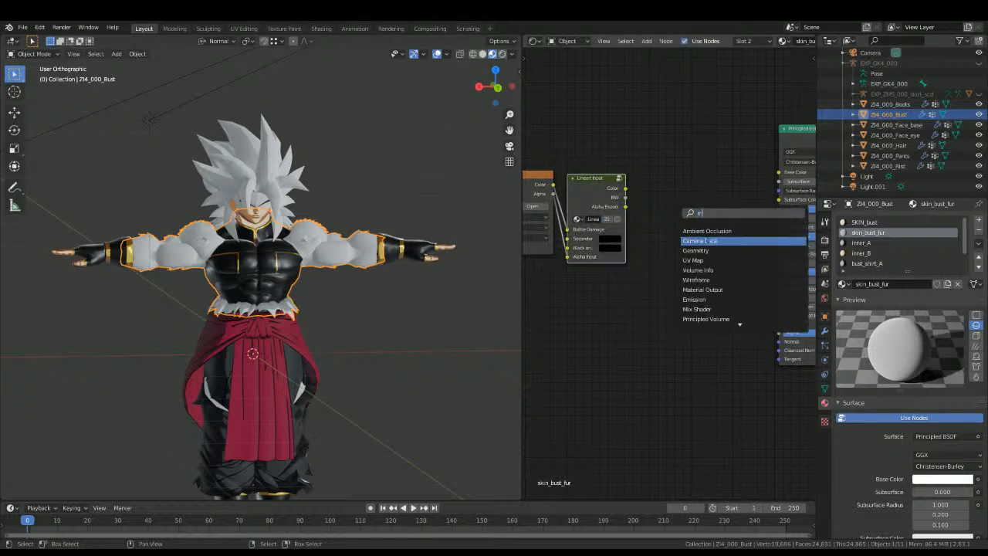
pyautogui.press('Return')
pyautogui.rightClick(705, 235)
# Step: Add a Mix color node and link the Lineart Input's Alpha Export to Fac and its Color to Color2
pyautogui.hotkey('shift', 'a')
pyautogui.click(680, 206)
pyautogui.write('mix')
pyautogui.click(701, 244)
pyautogui.click(676, 214)
pyautogui.moveTo(624, 208); pyautogui.dragTo(668, 221)
pyautogui.moveTo(626, 190); pyautogui.dragTo(671, 238)
# Step: Add the Toon Shader node group below the Lineart Input group
pyautogui.moveTo(529, 359); pyautogui.dragTo(615, 305, button='middle')
pyautogui.hotkey('shift', 'a')
pyautogui.write('too')
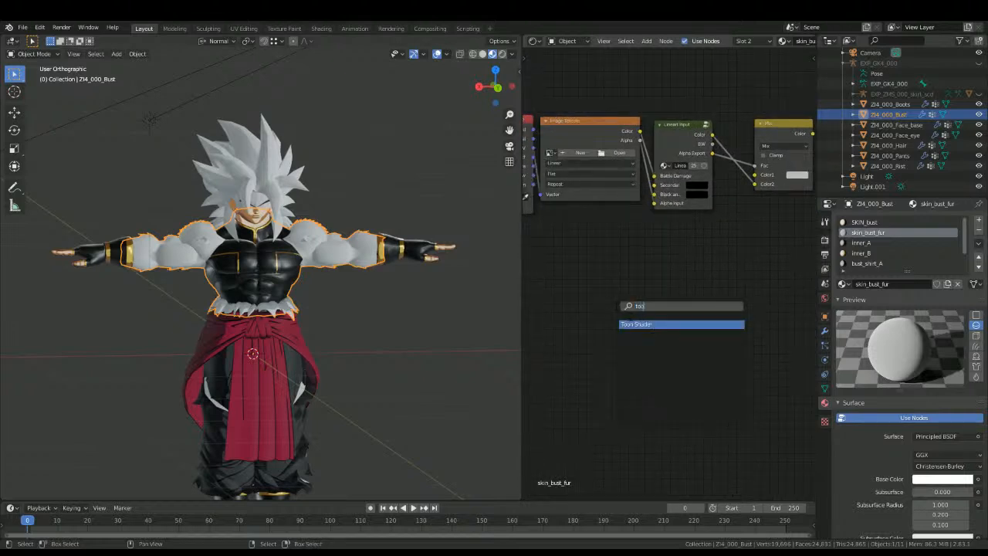
pyautogui.press('Return')
pyautogui.click(663, 235)
# Step: Add a Diffuse BSDF node below the image texture and a Shader to RGB node beneath it
pyautogui.hotkey('shift', 'a')
pyautogui.write('di')
pyautogui.press('Down')
pyautogui.press('Return')
pyautogui.click(540, 301)
pyautogui.hotkey('shift', 'a')
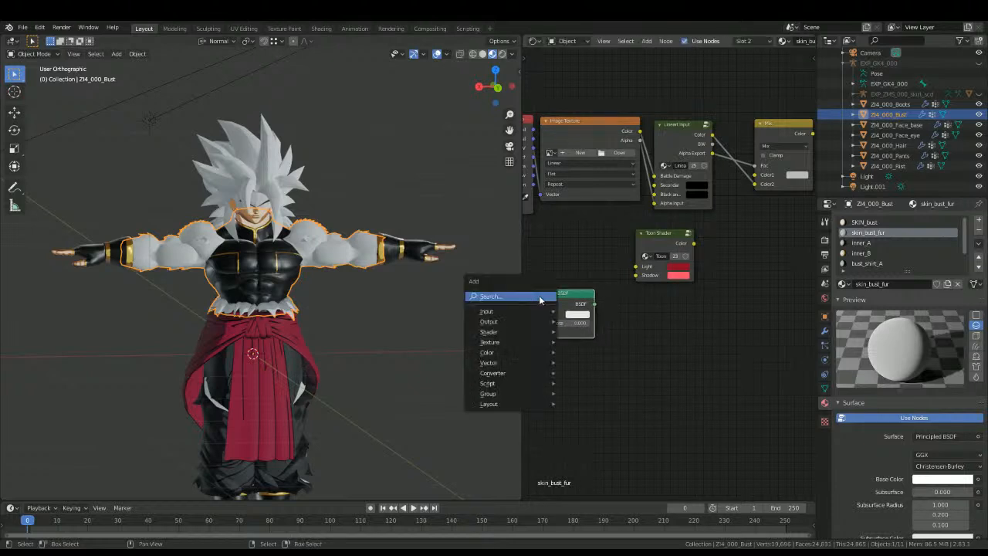
pyautogui.click(540, 300)
pyautogui.write('sh')
pyautogui.click(550, 336)
pyautogui.click(539, 362)
# Step: Add a ColorRamp node and chain the Diffuse BSDF through Shader to RGB into the ColorRamp's Fac input
pyautogui.hotkey('shift', 'a')
pyautogui.write('col')
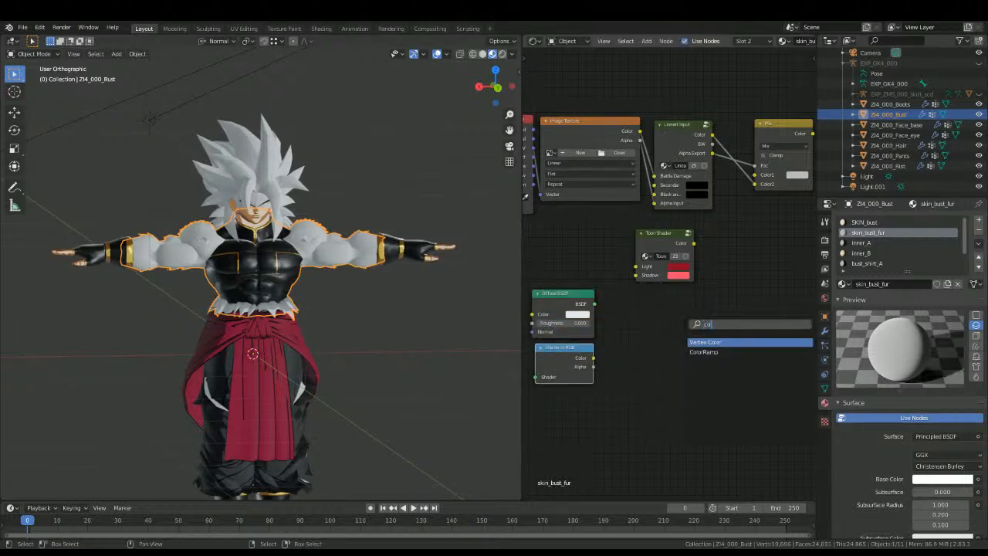
pyautogui.click(704, 351)
pyautogui.click(621, 327)
pyautogui.moveTo(594, 303); pyautogui.dragTo(535, 376)
pyautogui.moveTo(593, 358); pyautogui.dragTo(605, 375)
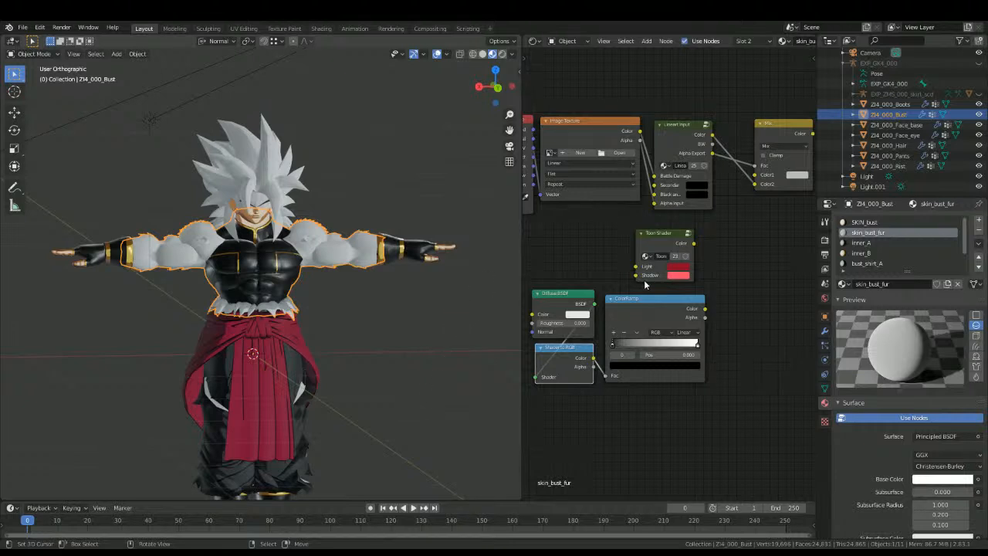
# Step: Select the faces assigned to skin_bust_fur in Edit Mode to check which parts it covers, and return to Object Mode
pyautogui.moveTo(696, 287); pyautogui.dragTo(698, 245, button='middle')
pyautogui.scroll(1, 668, 265)
pyautogui.scroll(3, 473, 375)
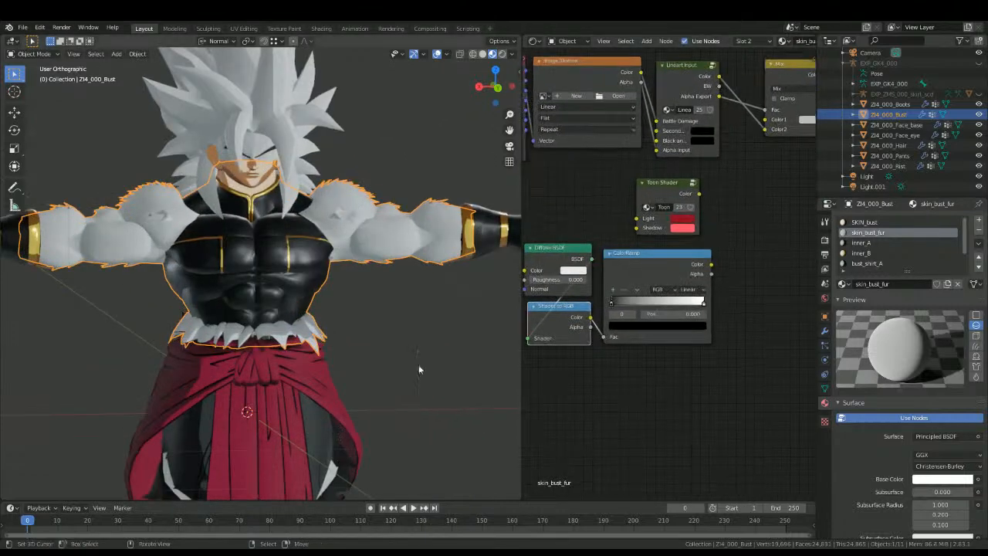
pyautogui.scroll(2, 400, 313)
pyautogui.press('Tab')
pyautogui.click(909, 296)
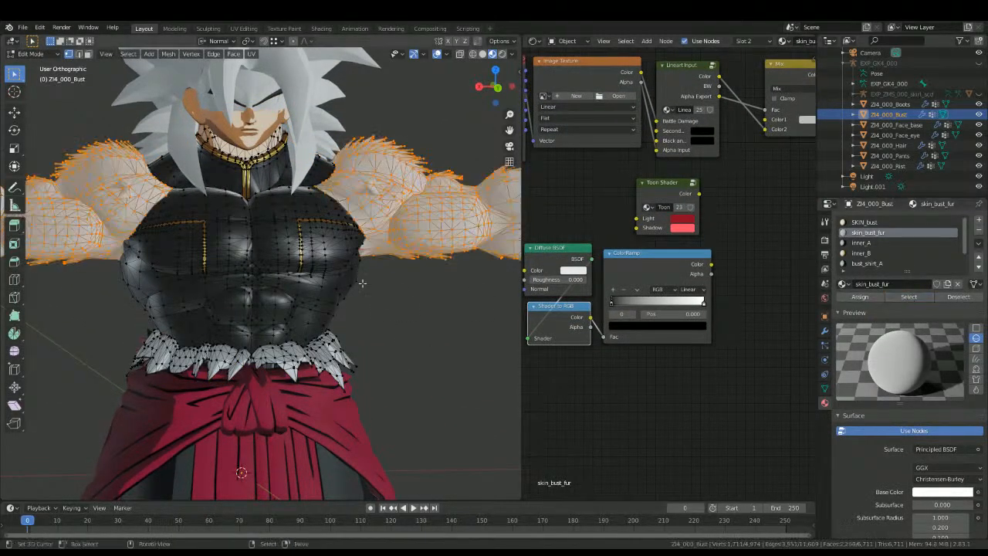
pyautogui.press('Tab')
# Step: Set the ColorRamp's interpolation to Constant and move its white stop to position 0.909
pyautogui.moveTo(723, 233); pyautogui.dragTo(716, 269, button='middle')
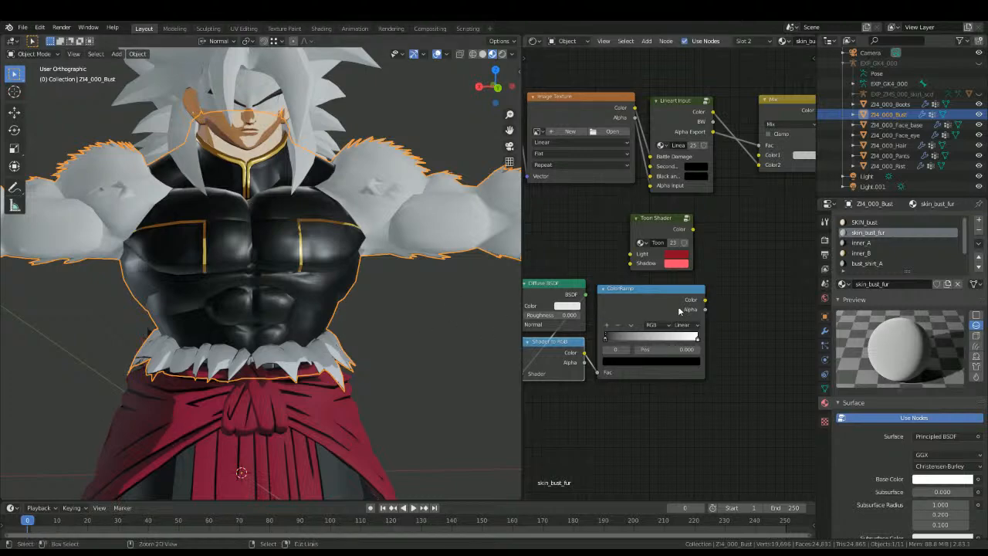
pyautogui.moveTo(629, 348); pyautogui.dragTo(670, 349, button='middle')
pyautogui.scroll(2, 670, 345)
pyautogui.click(745, 269)
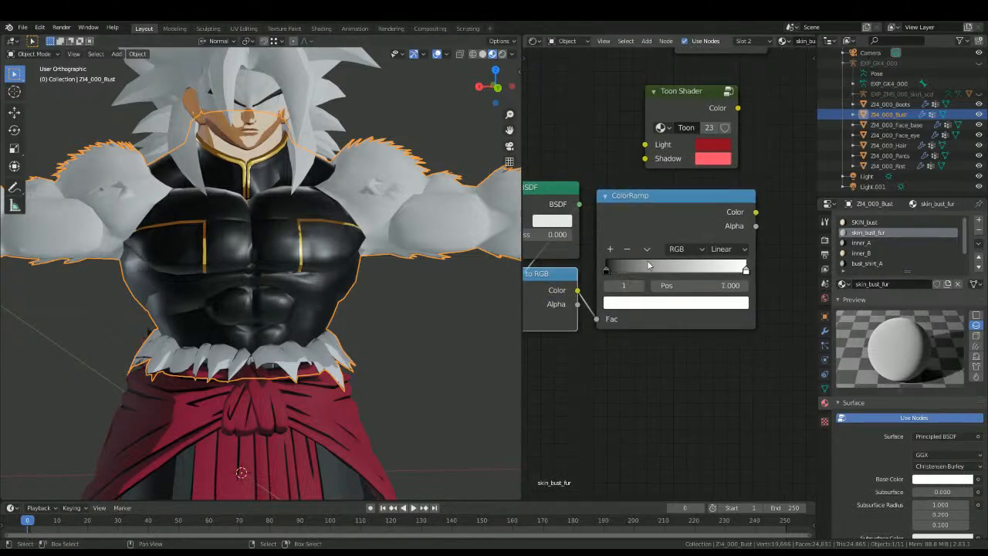
pyautogui.click(723, 248)
pyautogui.click(723, 310)
pyautogui.moveTo(744, 270); pyautogui.dragTo(733, 270)
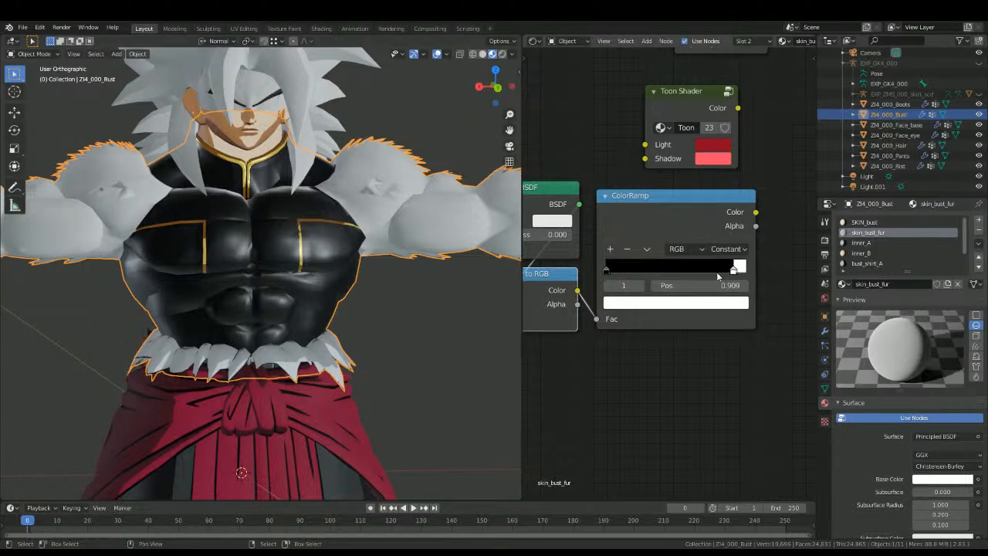
# Step: Paste the bright red color into the ColorRamp's last stop
pyautogui.click(692, 306)
pyautogui.click(691, 224)
pyautogui.hotkey('ctrl', 'v')
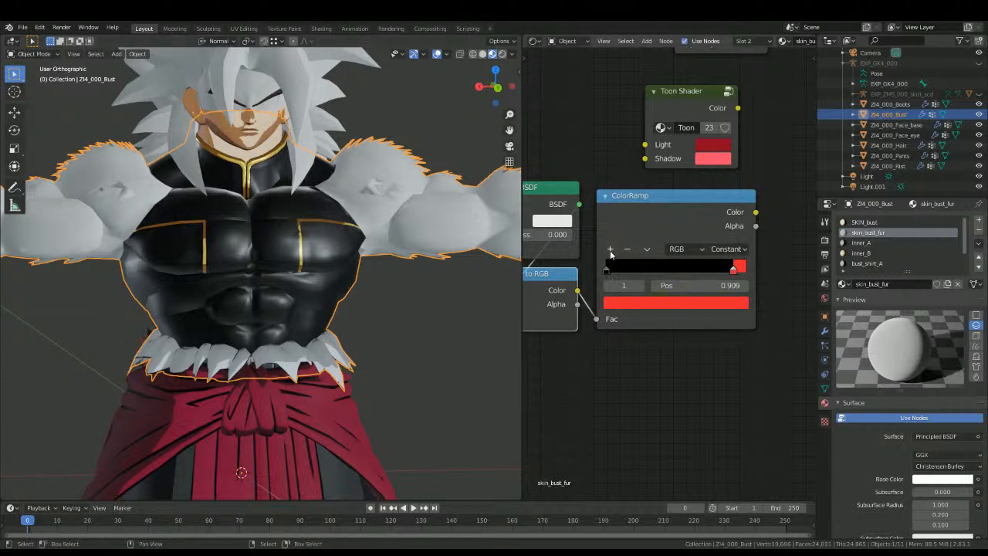
# Step: Add a middle stop to the ColorRamp, paste a dark red color into it and move it to position 0.664
pyautogui.click(610, 249)
pyautogui.click(626, 306)
pyautogui.hotkey('ctrl', 'v')
pyautogui.moveTo(673, 269); pyautogui.dragTo(703, 268)
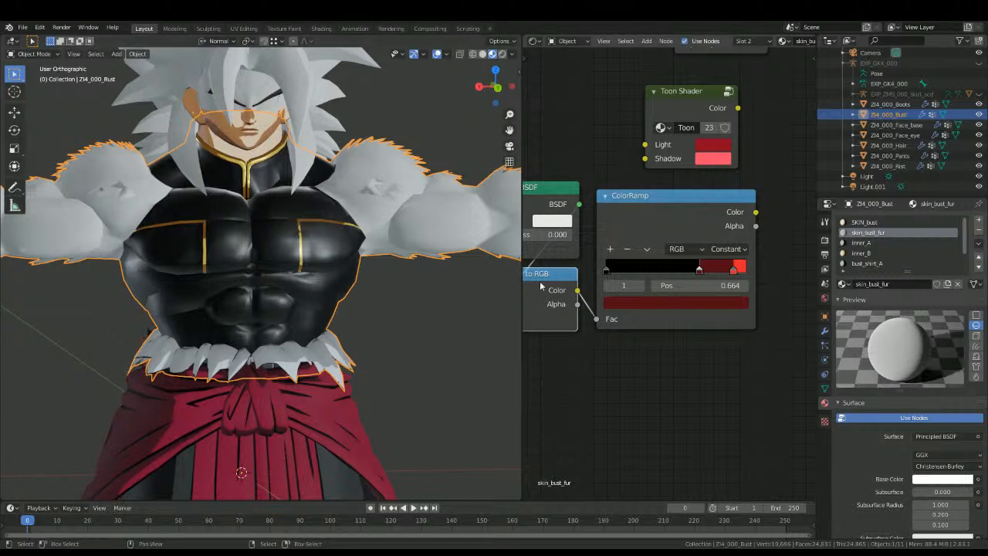
# Step: Color the ColorRamp's first stop a near-black red and move the dark red stop to position 0.514
pyautogui.moveTo(648, 267); pyautogui.dragTo(642, 267)
pyautogui.click(606, 269)
pyautogui.click(676, 303)
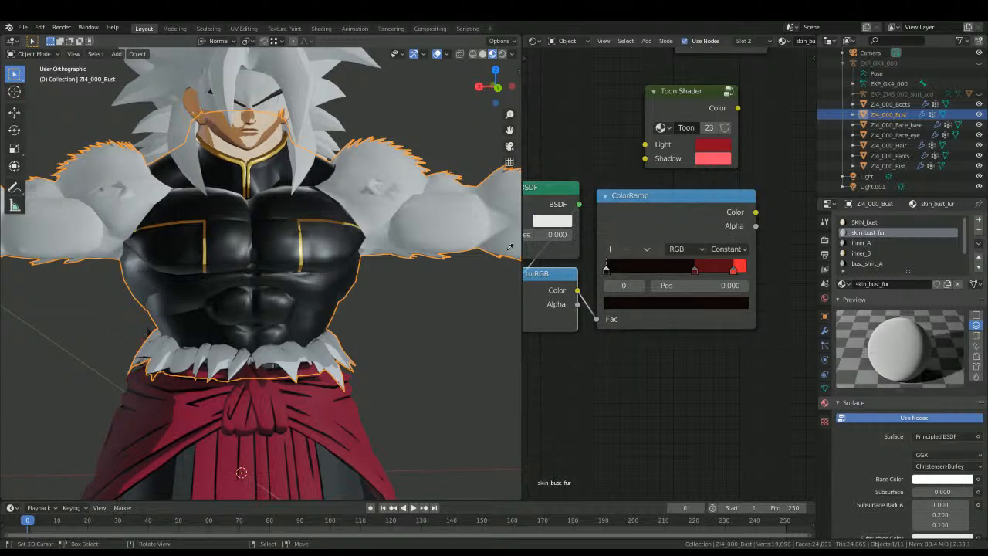
pyautogui.scroll(1, 666, 274)
pyautogui.moveTo(701, 268); pyautogui.dragTo(682, 264)
# Step: Link the ColorRamp's Color to the Mix node's Color1 and the Mix output to the Principled BSDF's Base Color
pyautogui.scroll(-4, 679, 262)
pyautogui.moveTo(639, 333); pyautogui.dragTo(713, 165)
pyautogui.moveTo(575, 223); pyautogui.dragTo(642, 204)
pyautogui.moveTo(682, 159); pyautogui.dragTo(669, 191)
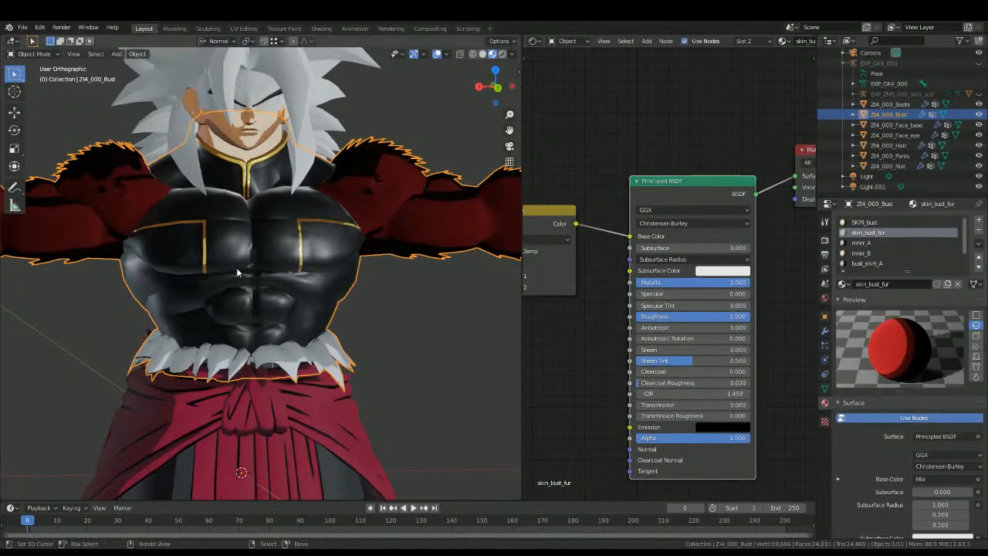
# Step: Set the fur material's image texture to DATA001.dds.001
pyautogui.keyDown('shift'); pyautogui.moveTo(246, 266); pyautogui.dragTo(332, 334, button='middle'); pyautogui.keyUp('shift')
pyautogui.moveTo(579, 300); pyautogui.dragTo(690, 249, button='middle')
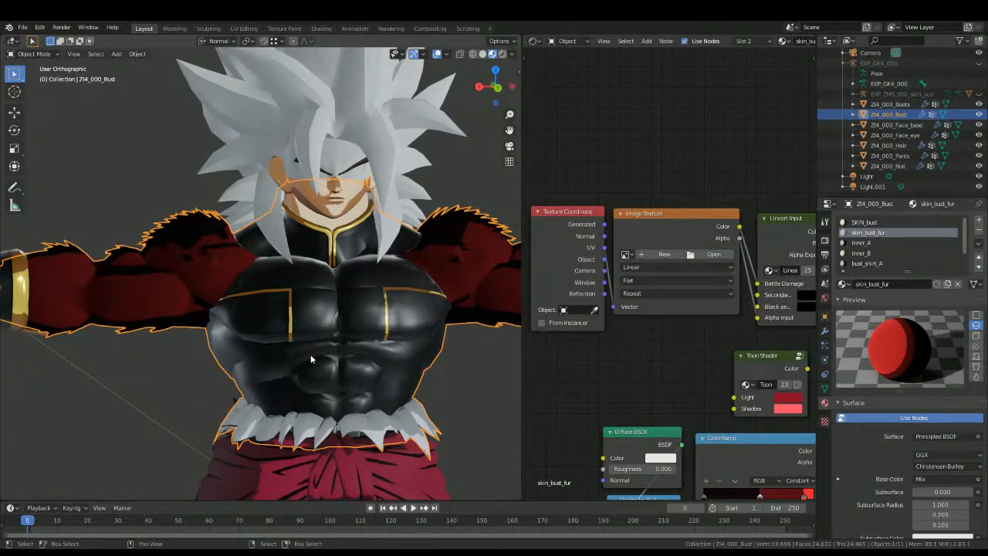
pyautogui.hotkey('ctrl', 'z')
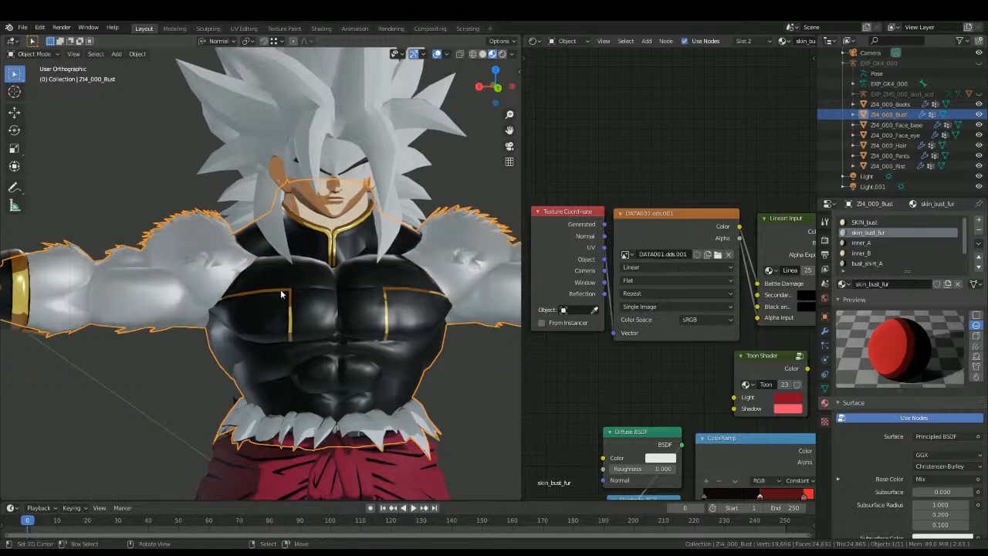
# Step: Deselect the bust, view the character straight on in Back Orthographic, and switch the viewport to rendered shading
pyautogui.scroll(1, 273, 286)
pyautogui.moveTo(276, 286); pyautogui.dragTo(238, 292, button='middle')
pyautogui.hotkey('alt', 'a')
pyautogui.press('ctrl+KP_1')
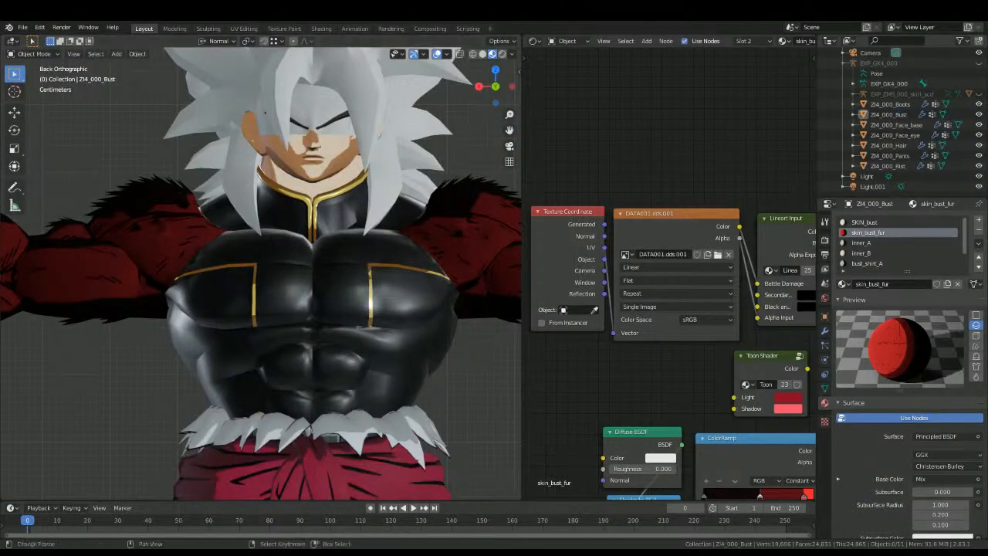
pyautogui.moveTo(544, 243); pyautogui.dragTo(556, 399, button='middle')
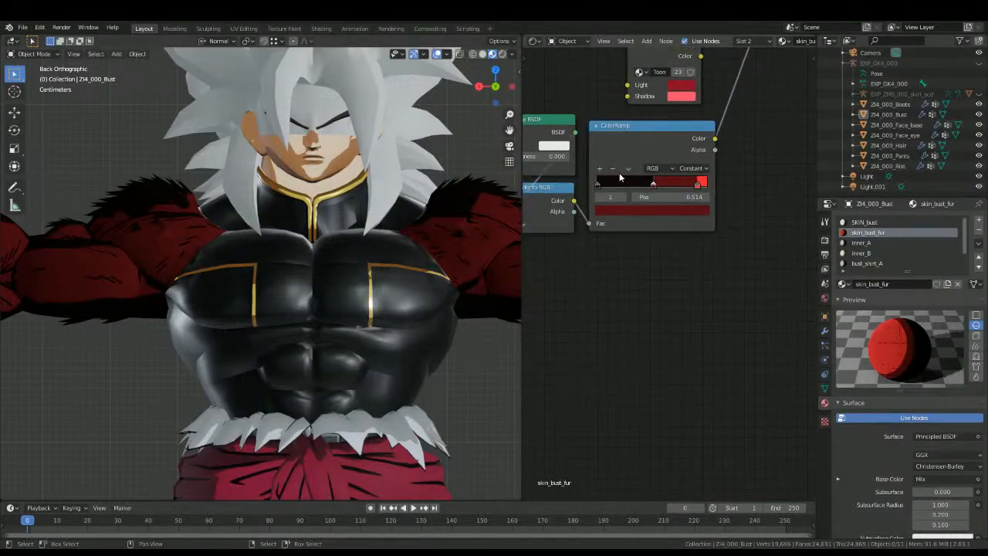
pyautogui.click(502, 53)
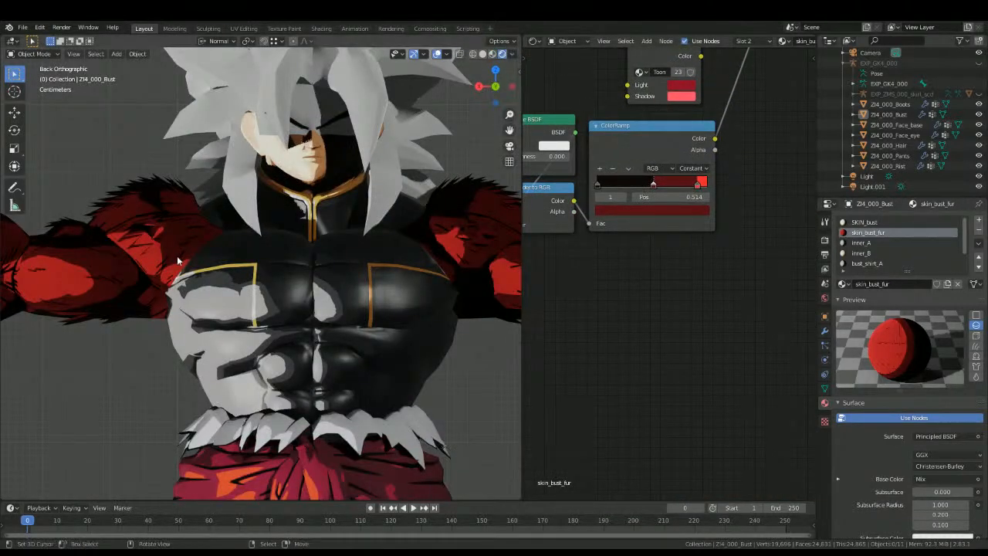
# Step: Move the ColorRamp's bright red stop to position 0.764 and the dark red stop to 0.314
pyautogui.scroll(-2, 186, 274)
pyautogui.moveTo(186, 275); pyautogui.dragTo(173, 197, button='middle')
pyautogui.moveTo(272, 231); pyautogui.dragTo(384, 328, button='middle')
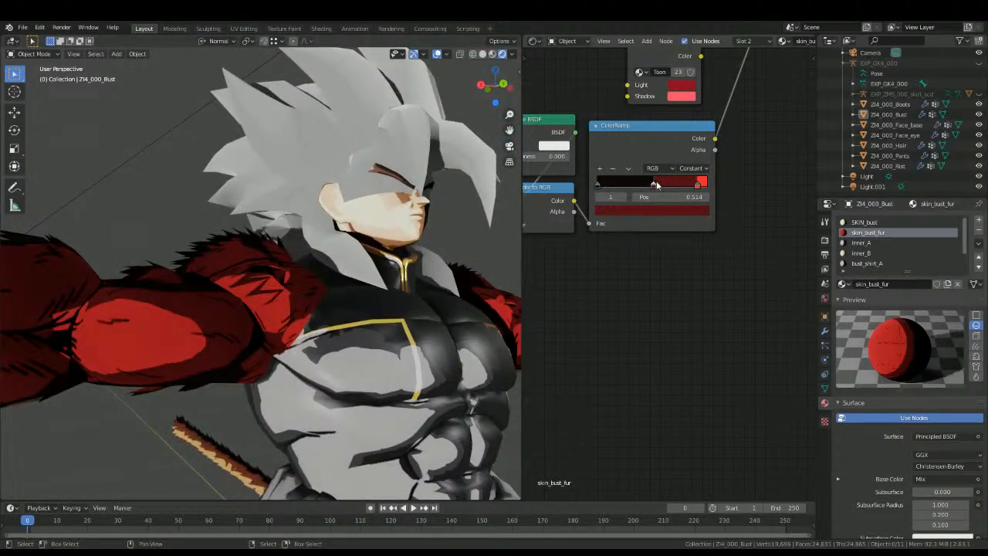
pyautogui.moveTo(701, 186)
pyautogui.mouseDown()
pyautogui.moveTo(740, 198)
pyautogui.moveTo(714, 203)
pyautogui.mouseUp()
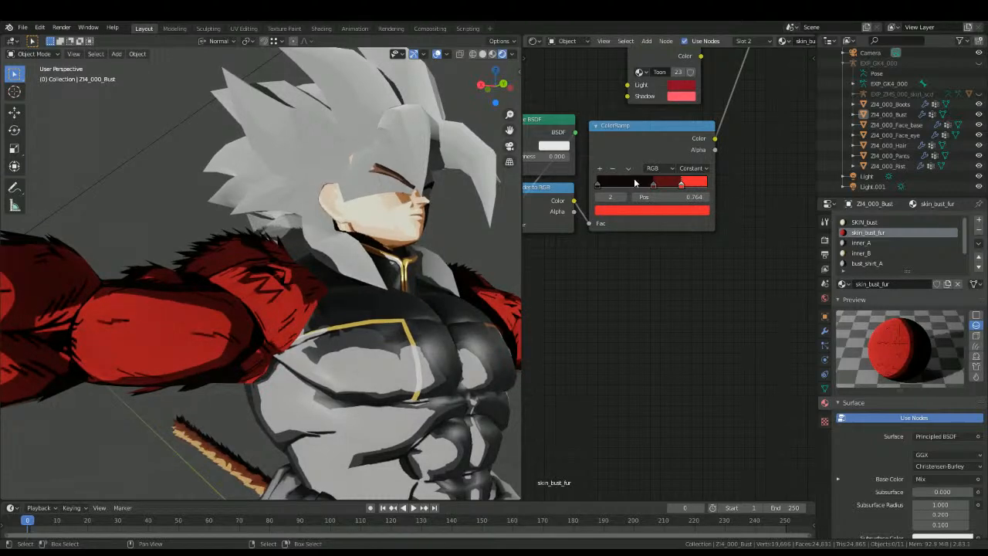
pyautogui.moveTo(653, 185); pyautogui.dragTo(632, 186)
# Step: Examine the red fur's rendered toon shading from several angles and review the Mix and ColorRamp node links
pyautogui.moveTo(397, 230); pyautogui.dragTo(234, 264, button='middle')
pyautogui.scroll(-5, 452, 247)
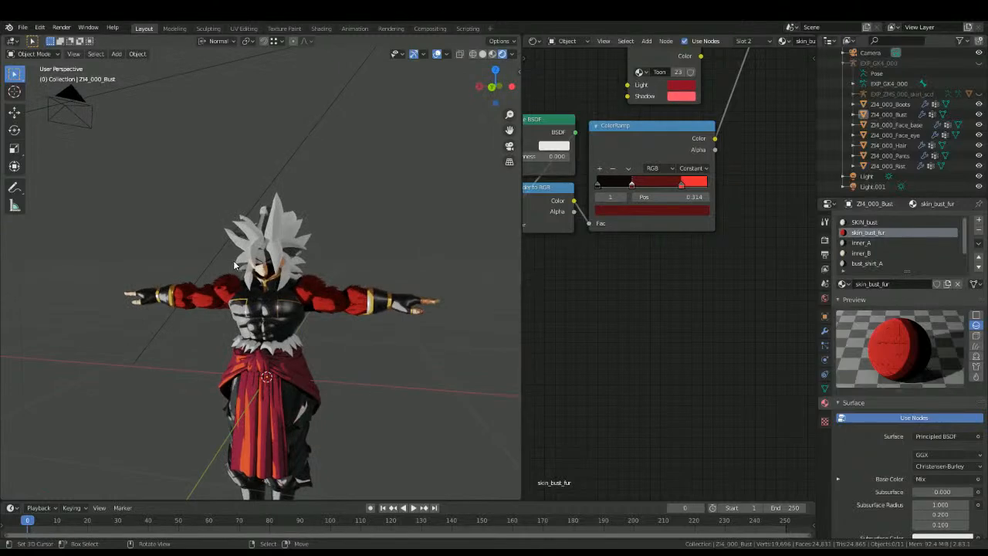
pyautogui.scroll(5, 234, 265)
pyautogui.moveTo(178, 355); pyautogui.dragTo(266, 305, button='middle')
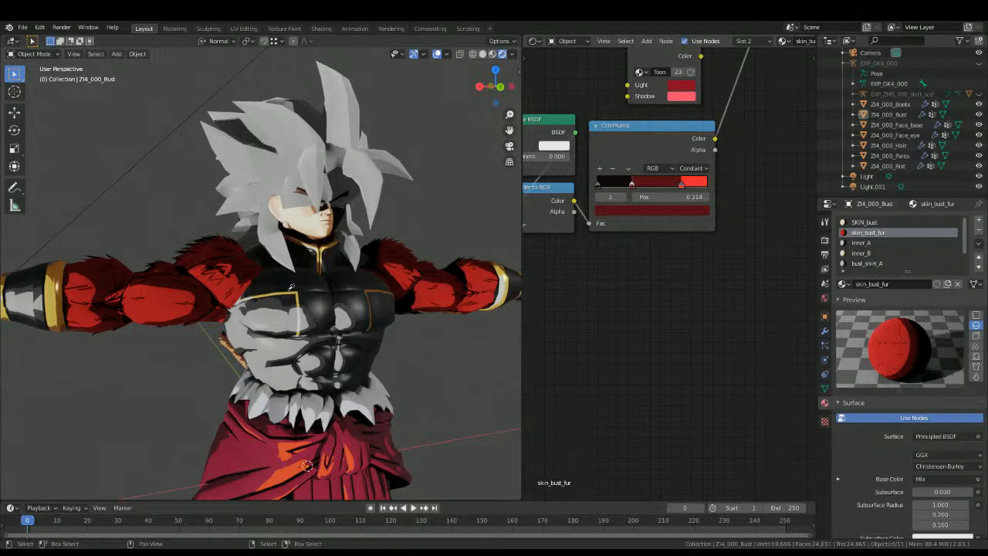
pyautogui.moveTo(312, 296); pyautogui.dragTo(242, 301, button='middle')
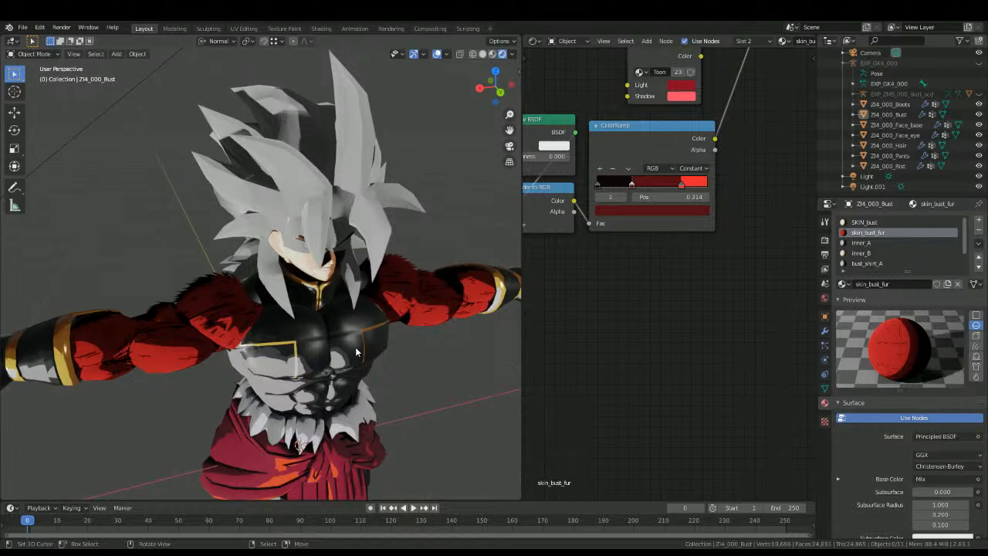
pyautogui.moveTo(278, 327); pyautogui.dragTo(257, 282, button='middle')
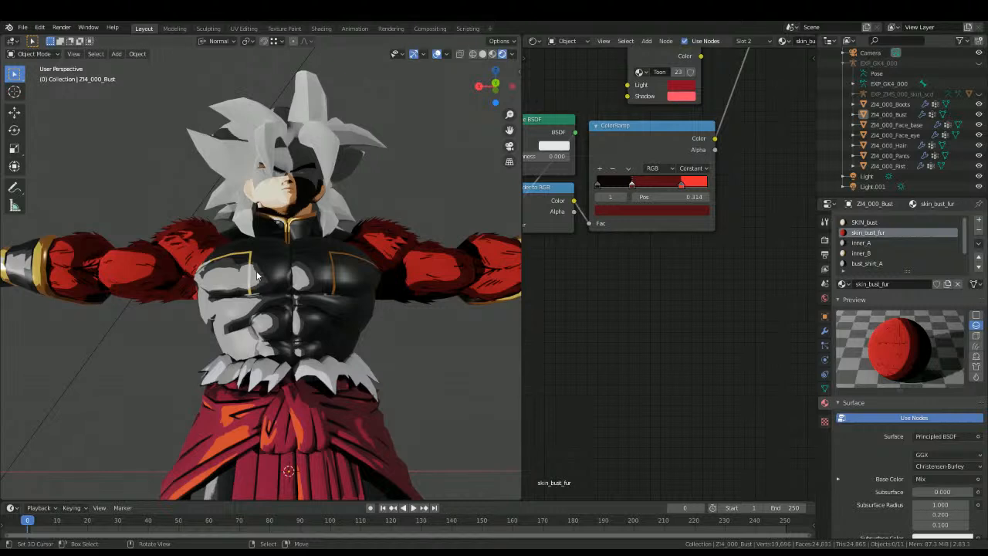
pyautogui.moveTo(292, 254); pyautogui.dragTo(260, 282, button='middle')
pyautogui.scroll(3, 351, 272)
pyautogui.moveTo(694, 118); pyautogui.dragTo(593, 320, button='middle')
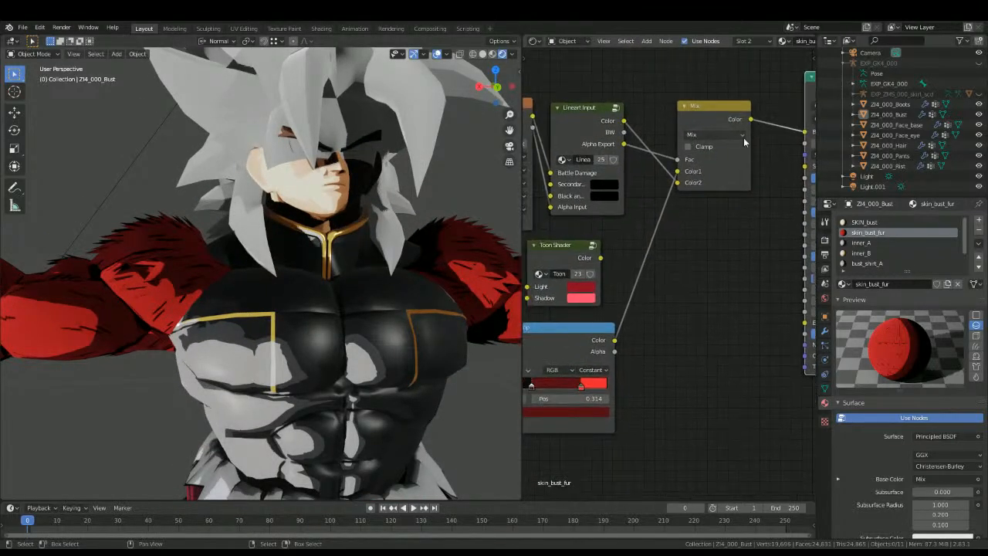
# Step: Set the fur material's Principled BSDF Metallic to 0 and Roughness to 0.7
pyautogui.moveTo(764, 127); pyautogui.dragTo(606, 200, button='middle')
pyautogui.scroll(-6, 610, 197)
pyautogui.scroll(-1, 584, 233)
pyautogui.moveTo(584, 233); pyautogui.dragTo(710, 156, button='middle')
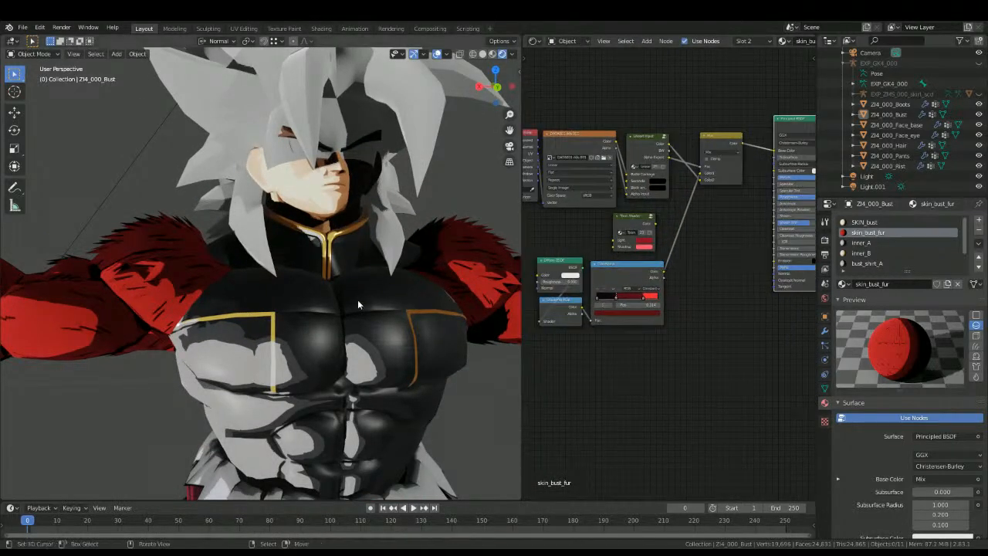
pyautogui.moveTo(341, 294); pyautogui.dragTo(380, 295, button='middle')
pyautogui.scroll(2, 380, 295)
pyautogui.moveTo(714, 223); pyautogui.dragTo(604, 295, button='middle')
pyautogui.scroll(5, 669, 271)
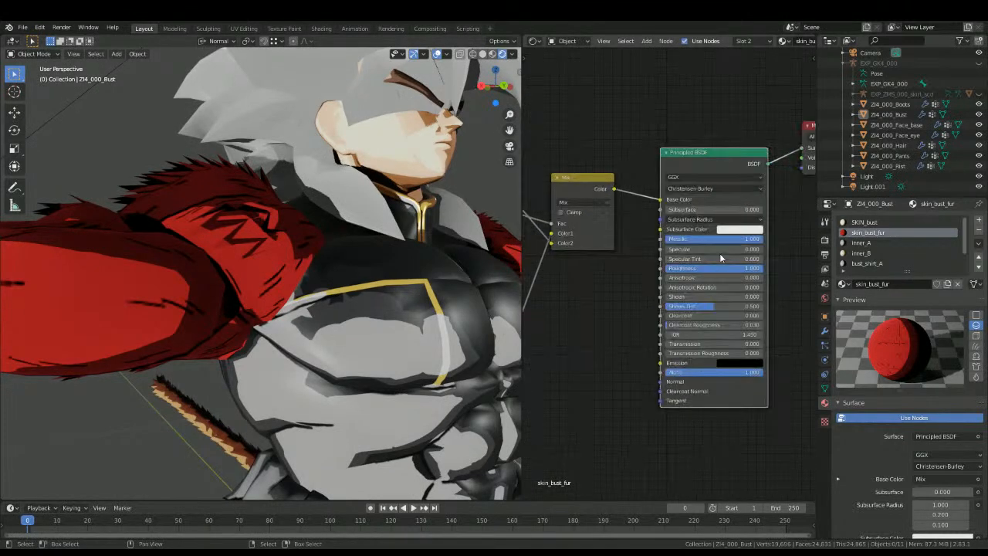
pyautogui.moveTo(719, 241)
pyautogui.mouseDown()
pyautogui.moveTo(665, 241)
pyautogui.moveTo(678, 267)
pyautogui.moveTo(667, 266)
pyautogui.mouseUp()
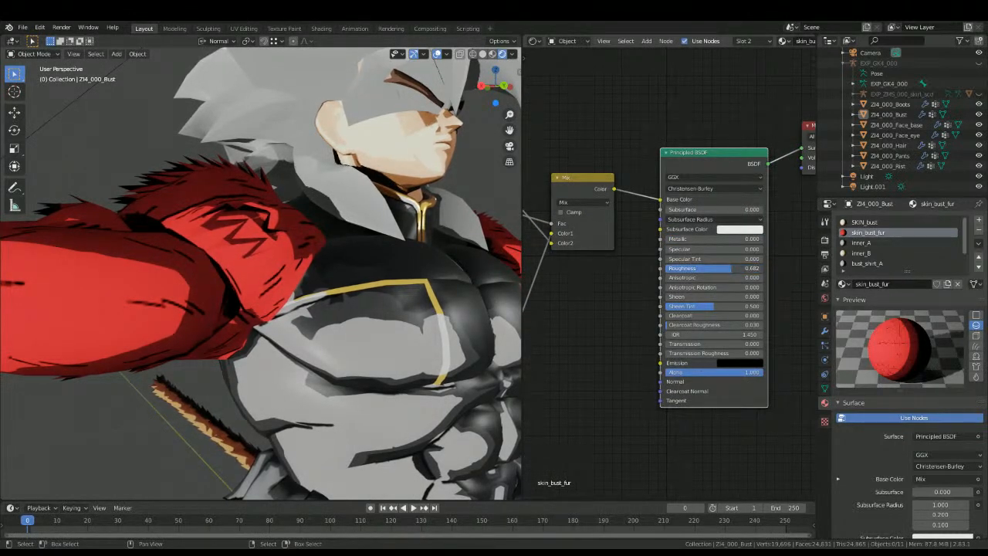
pyautogui.click(733, 269)
pyautogui.write('0.7')
pyautogui.press('Return')
# Step: Set the Specular value of the fur's Principled BSDF to 0.050
pyautogui.moveTo(731, 247)
pyautogui.mouseDown()
pyautogui.moveTo(742, 249)
pyautogui.moveTo(678, 259)
pyautogui.mouseUp()
pyautogui.click(696, 251)
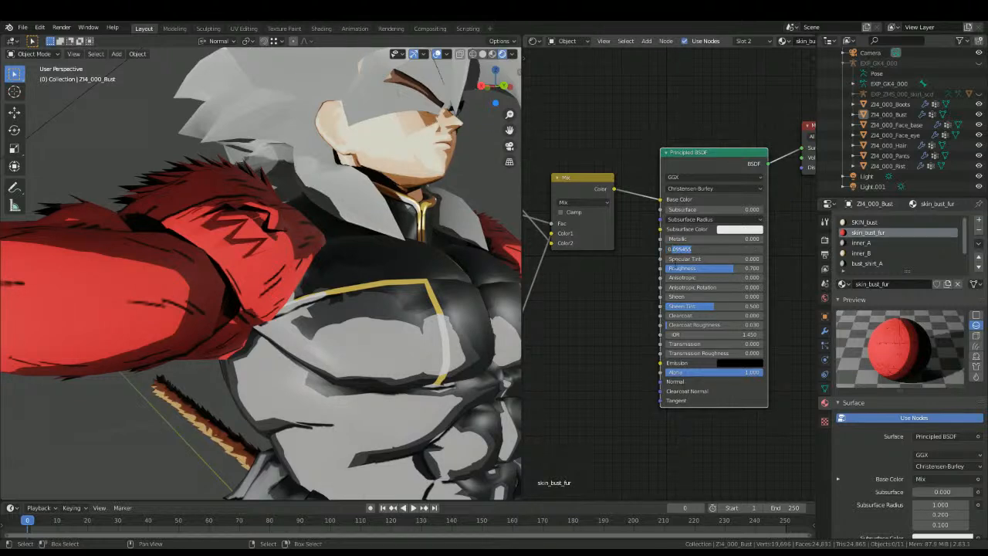
pyautogui.write('5')
pyautogui.press('Return')
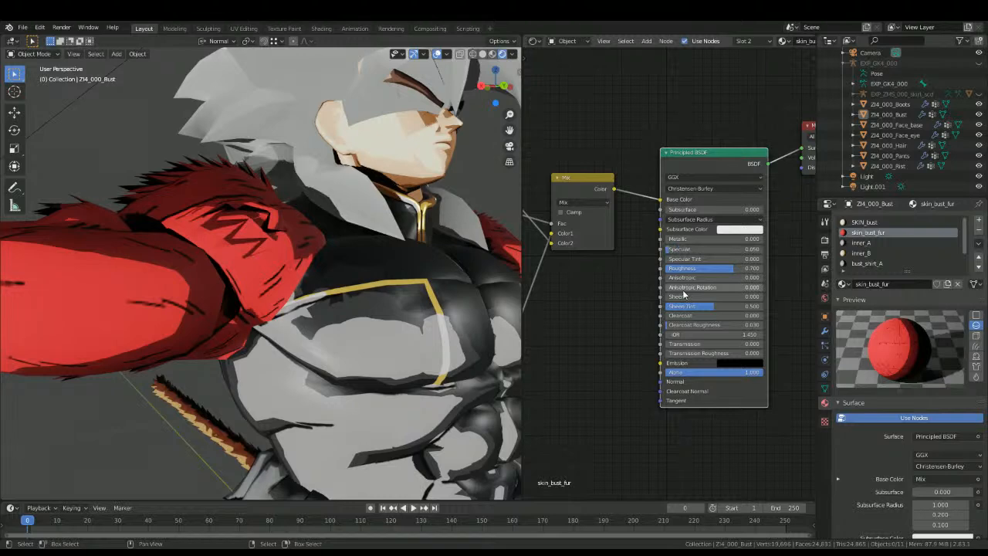
# Step: Try another Metallic value on the fur's Principled BSDF and undo it
pyautogui.moveTo(270, 347); pyautogui.dragTo(307, 309, button='middle')
pyautogui.moveTo(429, 328); pyautogui.dragTo(410, 320, button='middle')
pyautogui.moveTo(713, 238)
pyautogui.mouseDown()
pyautogui.moveTo(768, 238)
pyautogui.moveTo(672, 239)
pyautogui.moveTo(689, 238)
pyautogui.mouseUp()
pyautogui.hotkey('ctrl', 'z')
pyautogui.keyDown('alt'); pyautogui.moveTo(178, 320); pyautogui.dragTo(77, 347); pyautogui.keyUp('alt')
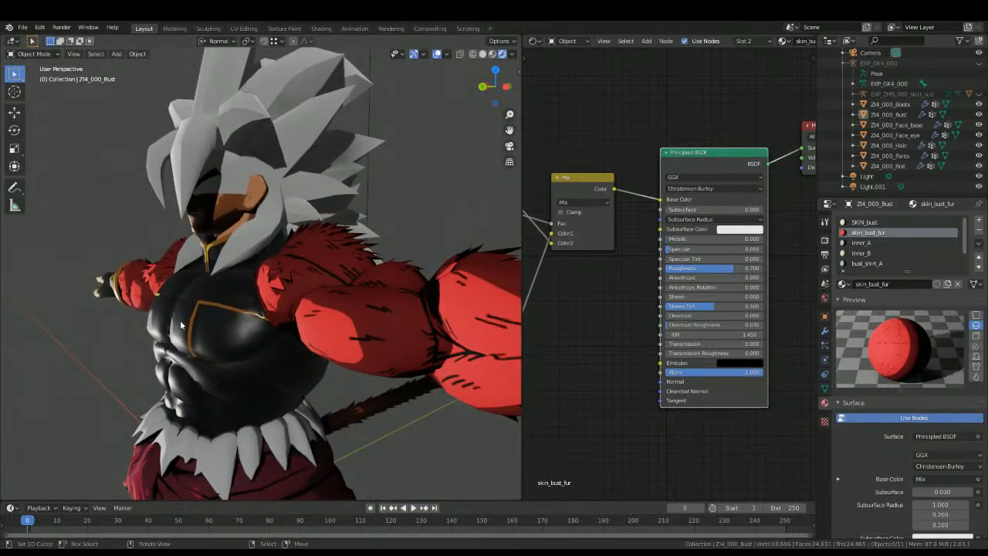
pyautogui.keyDown('alt'); pyautogui.moveTo(171, 337); pyautogui.dragTo(363, 308); pyautogui.keyUp('alt')
# Step: Select the hair and check the Principled BSDF settings of its hair_GGT material for reference
pyautogui.click(362, 310)
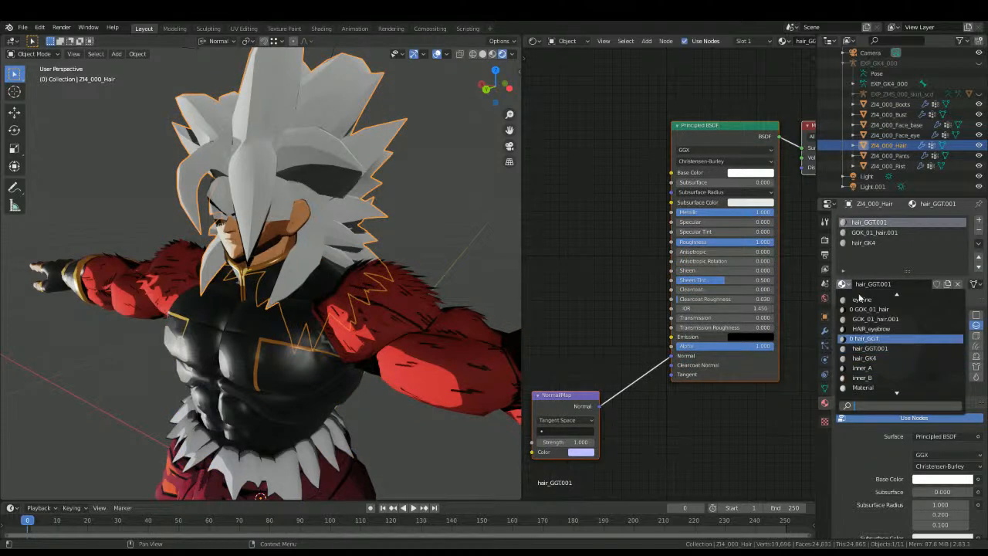
pyautogui.click(866, 338)
pyautogui.moveTo(239, 239); pyautogui.dragTo(285, 311, button='middle')
pyautogui.moveTo(266, 259); pyautogui.dragTo(445, 174, button='middle')
pyautogui.moveTo(595, 263); pyautogui.dragTo(609, 219, button='middle')
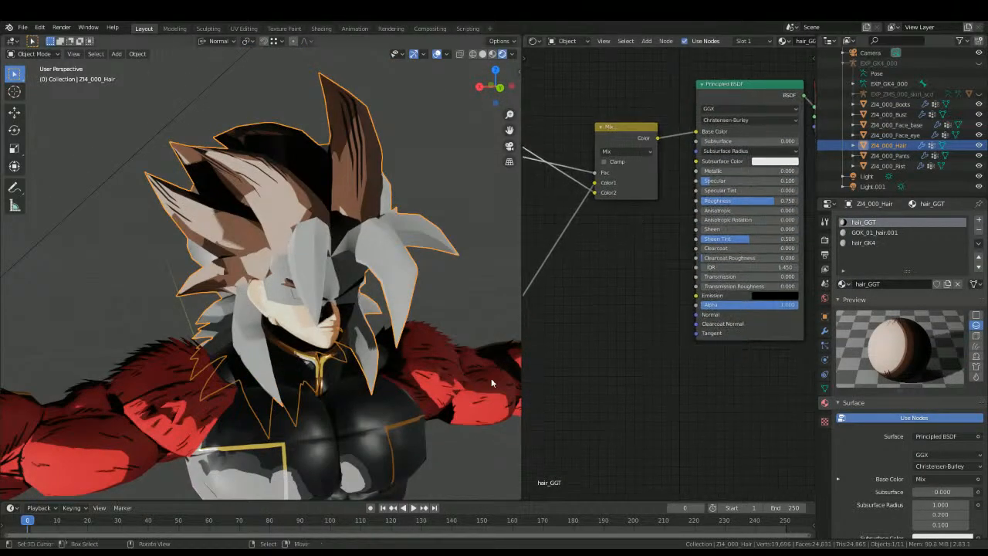
# Step: Select the bust and set the Roughness of skin_bust_fur's Principled BSDF to 0.75
pyautogui.click(478, 365)
pyautogui.click(735, 227)
pyautogui.write('0.75')
pyautogui.press('Return')
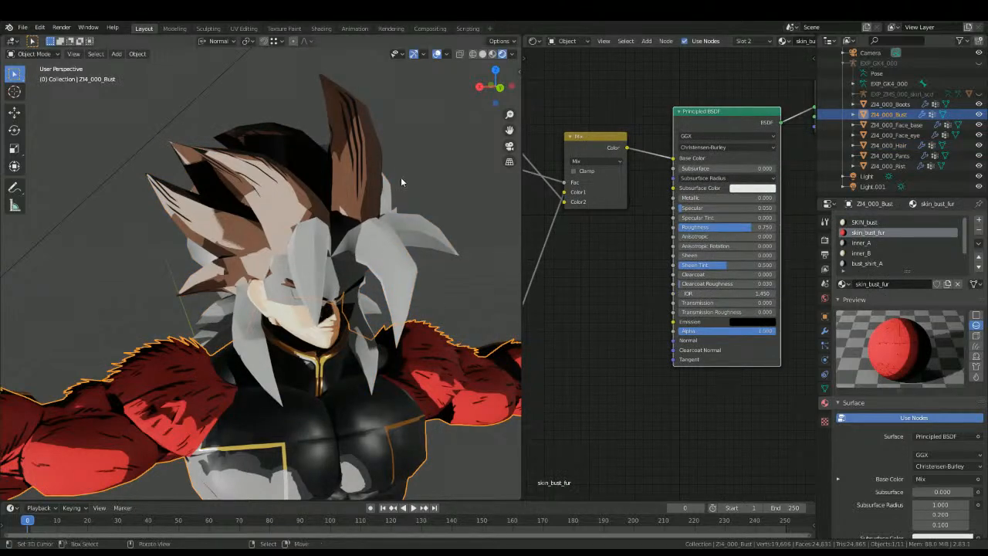
# Step: Select the hair and replace the GOK_01_hair.001 material in its second slot with GOK_01_hair
pyautogui.click(400, 182)
pyautogui.click(862, 242)
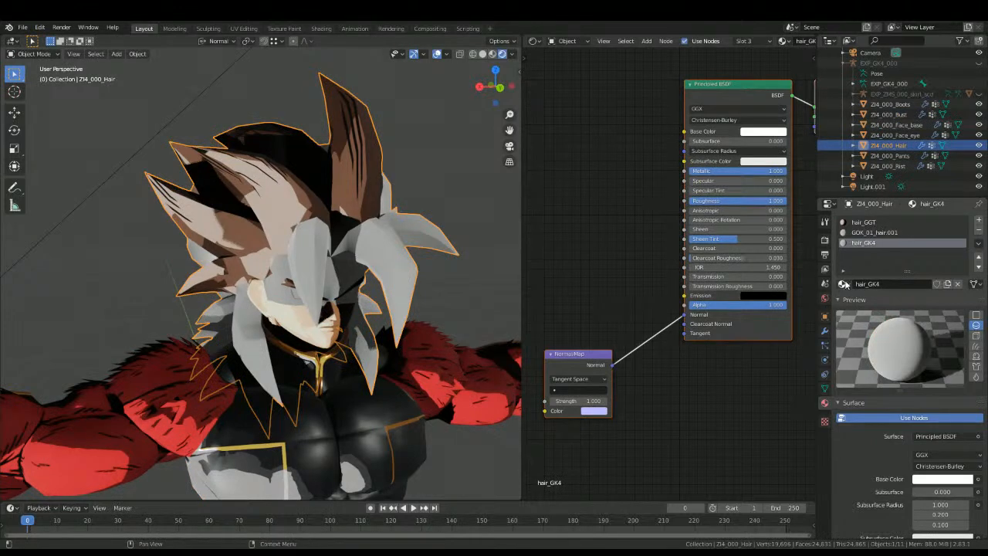
pyautogui.click(874, 231)
pyautogui.click(843, 284)
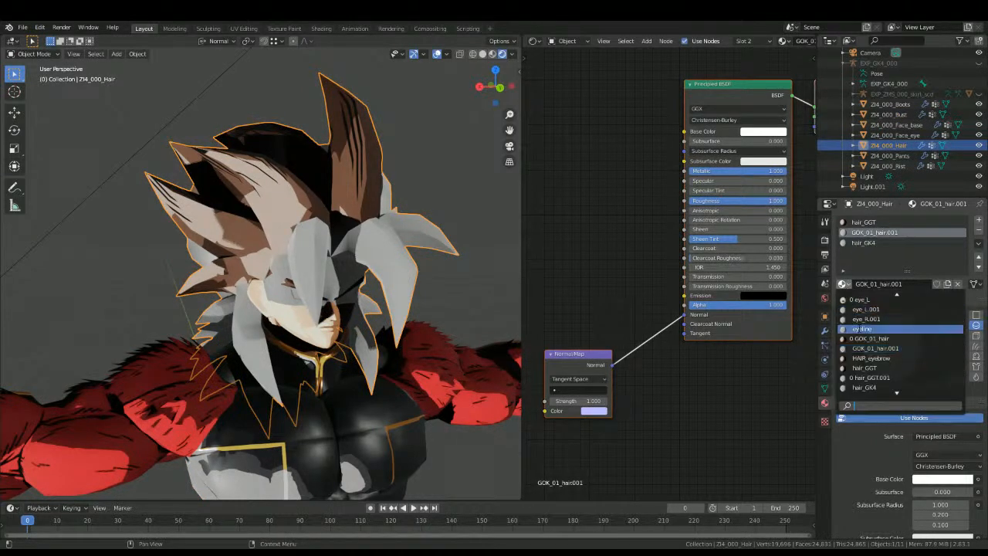
pyautogui.click(868, 337)
# Step: Replace the nodes of the hair_GK4 material with a copy of the hair_GGT node setup
pyautogui.click(858, 223)
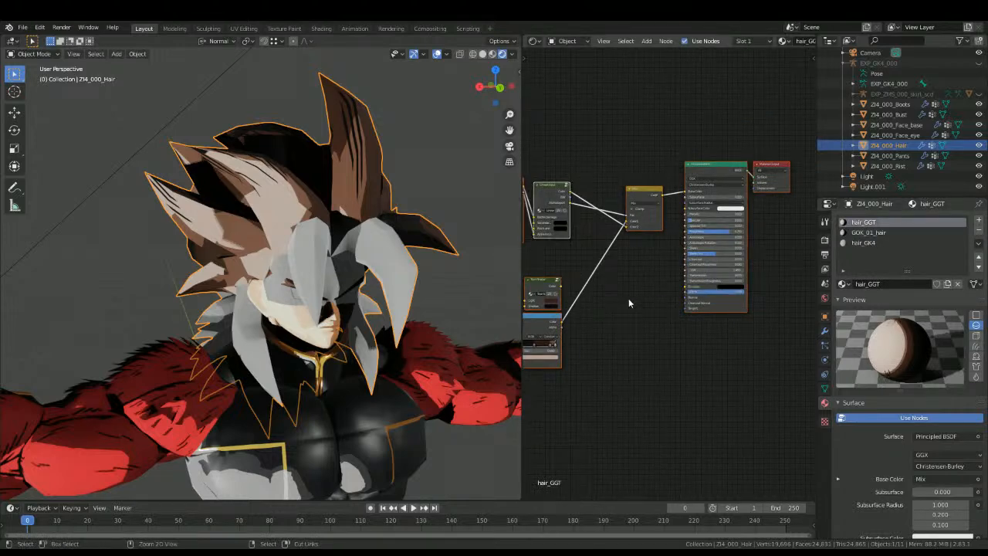
pyautogui.click(887, 231)
pyautogui.click(888, 243)
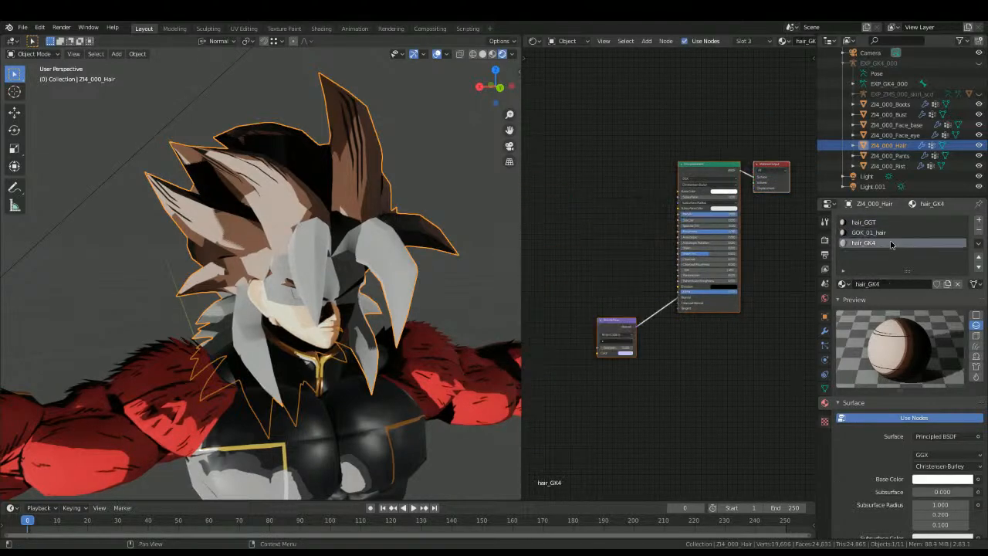
pyautogui.press('x')
pyautogui.hotkey('ctrl', 'v')
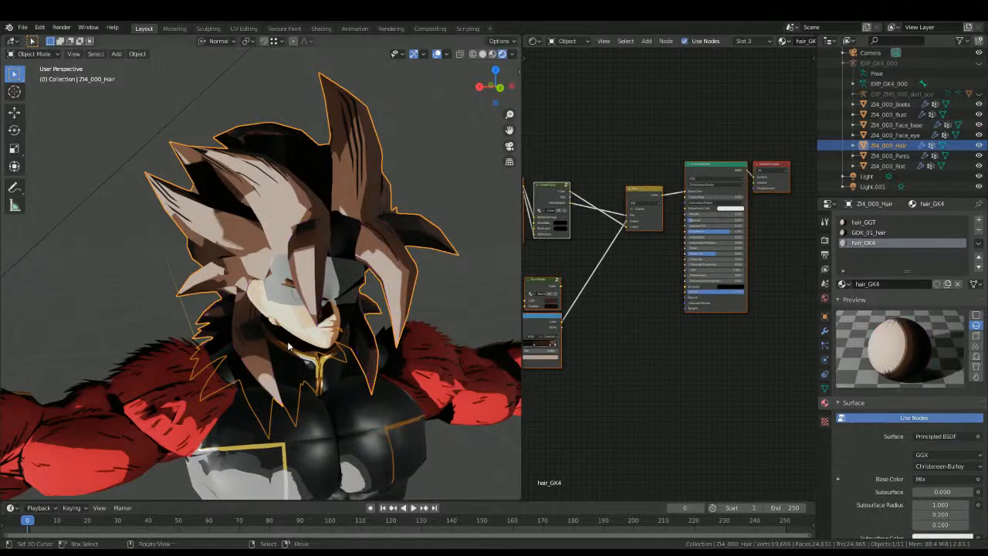
# Step: Deselect the hair and examine its toon shading on the character up close and from a distance
pyautogui.scroll(4, 301, 324)
pyautogui.moveTo(309, 324); pyautogui.dragTo(260, 353, button='middle')
pyautogui.hotkey('alt', 'a')
pyautogui.press('Tab')
pyautogui.hotkey('alt', 'a')
pyautogui.moveTo(294, 309); pyautogui.dragTo(324, 288, button='middle')
pyautogui.press('Tab')
pyautogui.scroll(-5, 294, 318)
pyautogui.scroll(-5, 295, 323)
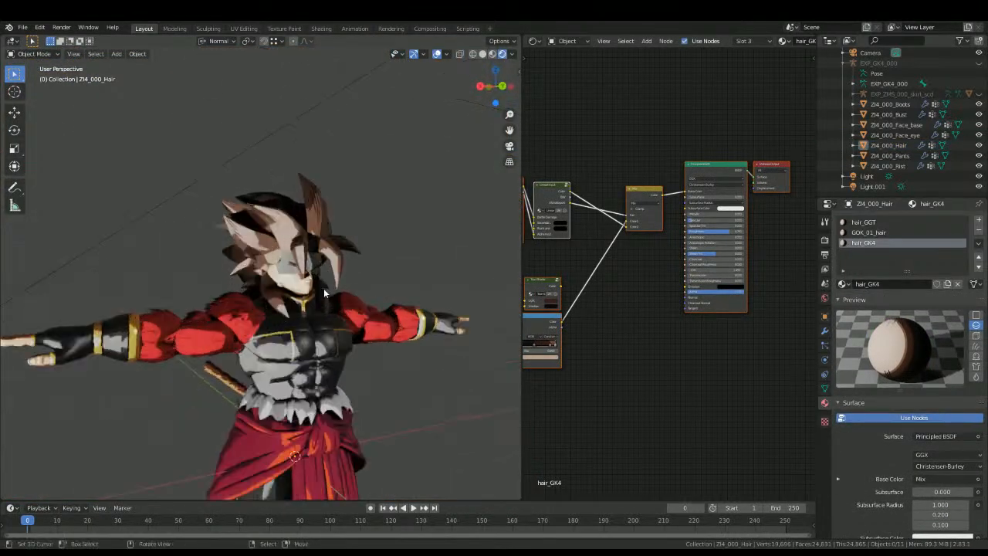
pyautogui.scroll(7, 324, 288)
# Step: Recolour stop 3 of the hair_GGT ColorRamp to peach and stop 2 to reddish brown
pyautogui.moveTo(656, 227); pyautogui.dragTo(740, 195, button='middle')
pyautogui.click(864, 221)
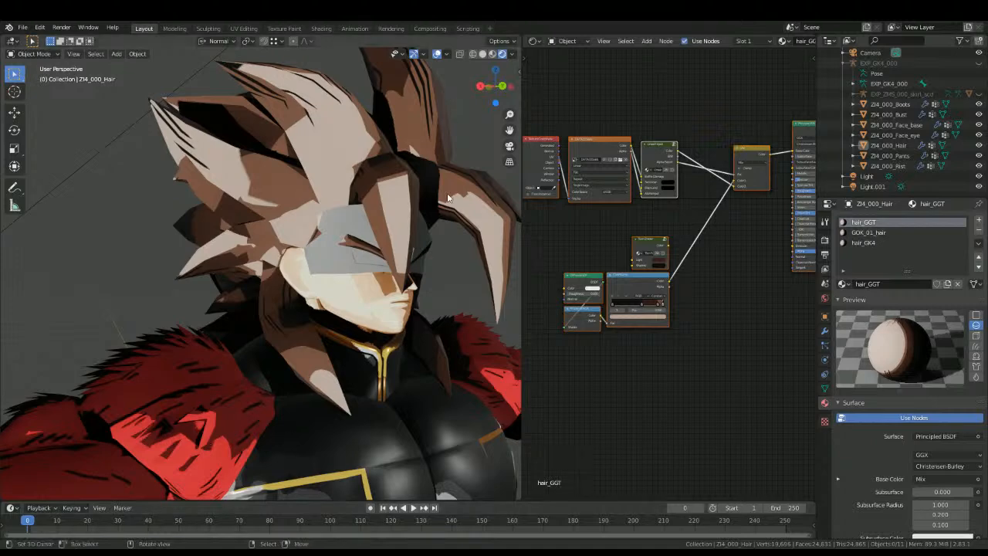
pyautogui.scroll(2, 588, 339)
pyautogui.scroll(3, 594, 348)
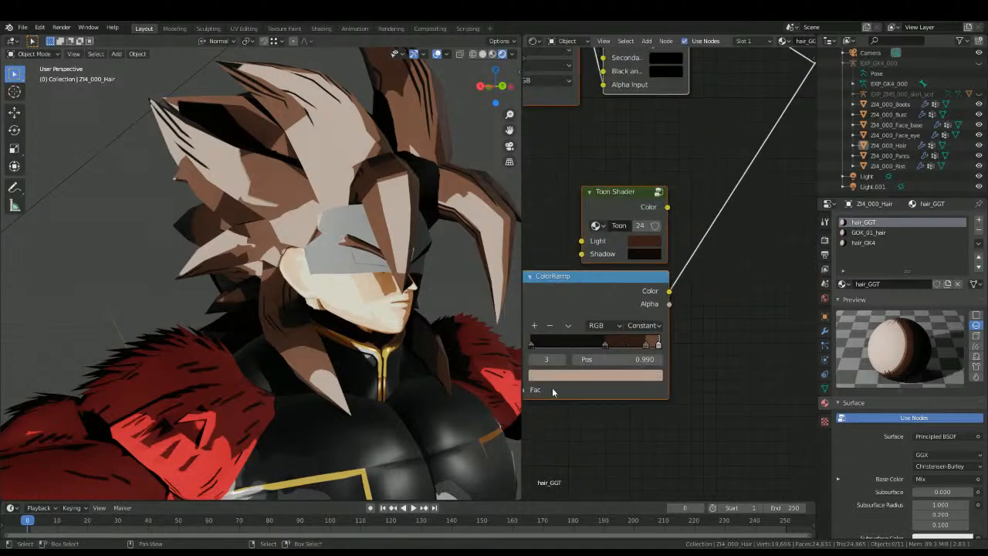
pyautogui.click(569, 376)
pyautogui.hotkey('ctrl', 'v')
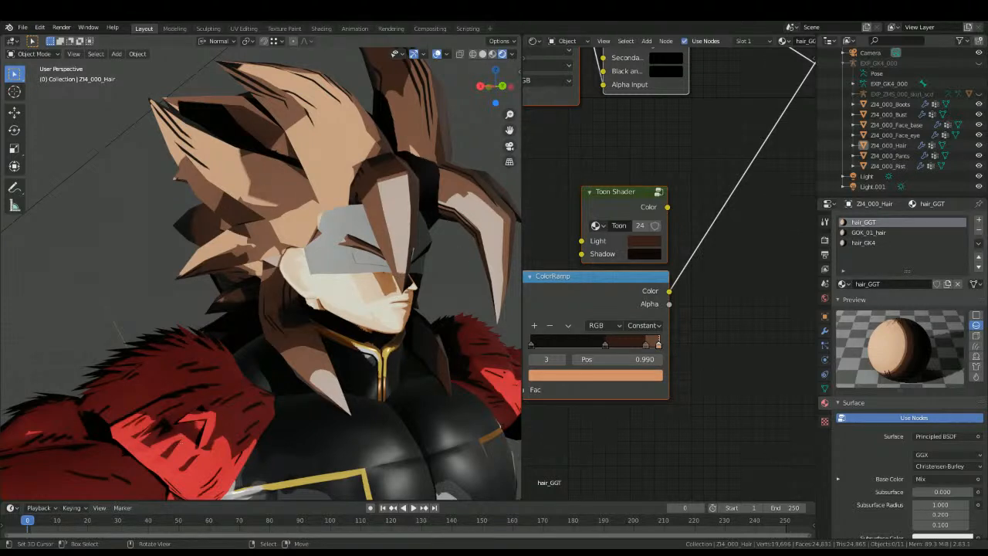
pyautogui.click(529, 361)
pyautogui.click(547, 385)
pyautogui.click(547, 379)
pyautogui.hotkey('ctrl', 'v')
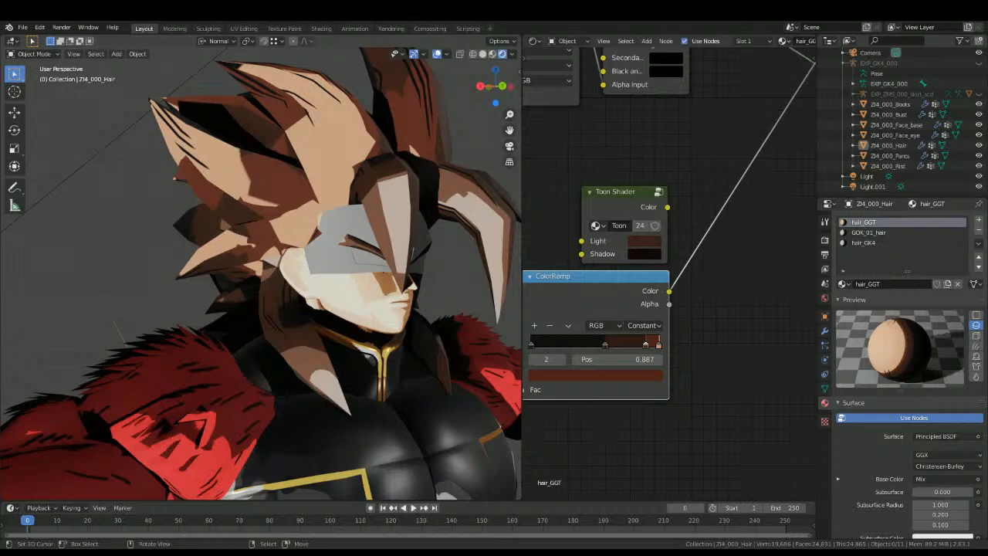
# Step: Recolour stop 1 of the hair_GGT ColorRamp to dark brown
pyautogui.click(534, 363)
pyautogui.click(535, 374)
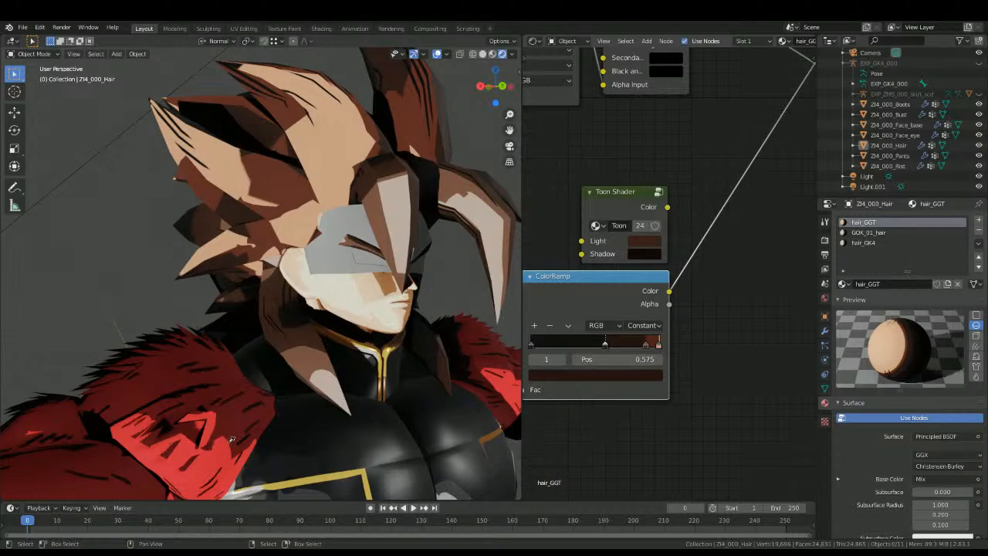
pyautogui.click(580, 375)
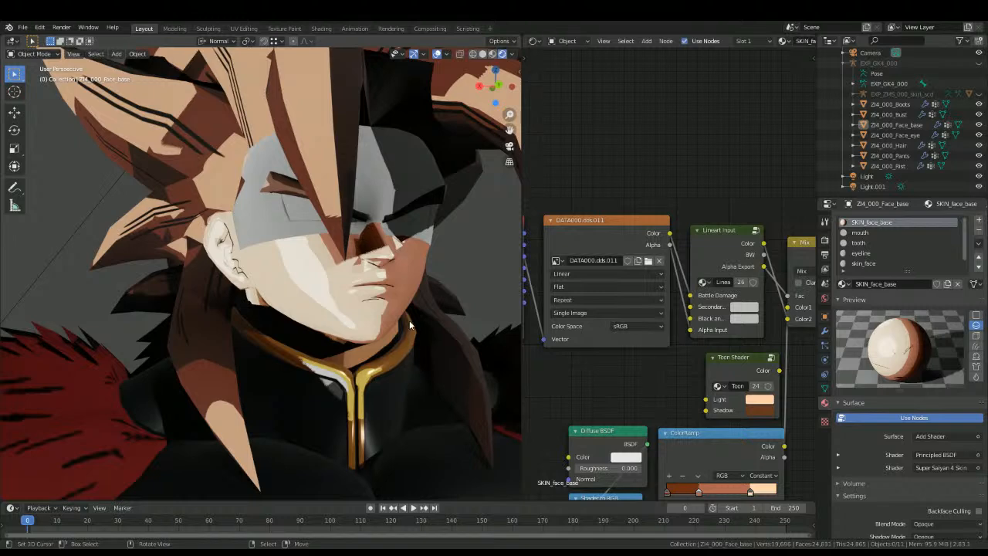
# Step: Replace the nodes of the face's skin_face material with a copy of the SKIN_face_base node setup
pyautogui.moveTo(411, 323); pyautogui.dragTo(395, 334, button='middle')
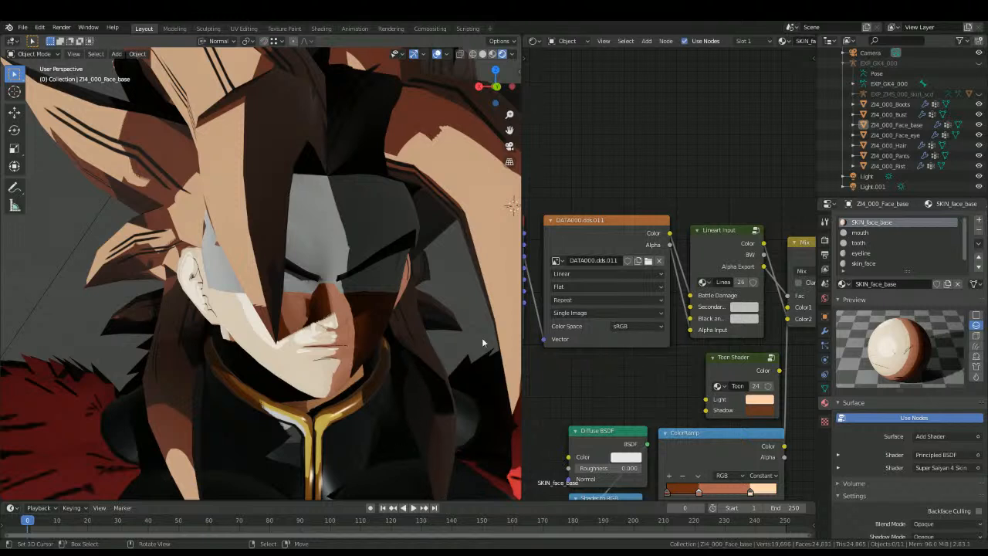
pyautogui.moveTo(432, 270); pyautogui.dragTo(325, 282, button='middle')
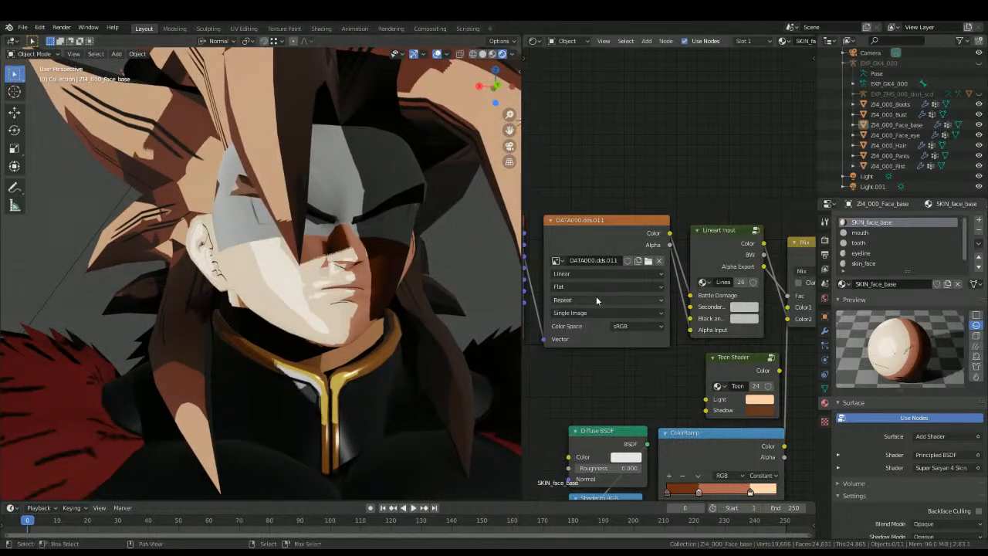
pyautogui.scroll(2, 596, 296)
pyautogui.moveTo(405, 271); pyautogui.dragTo(363, 264, button='middle')
pyautogui.scroll(-3, 746, 286)
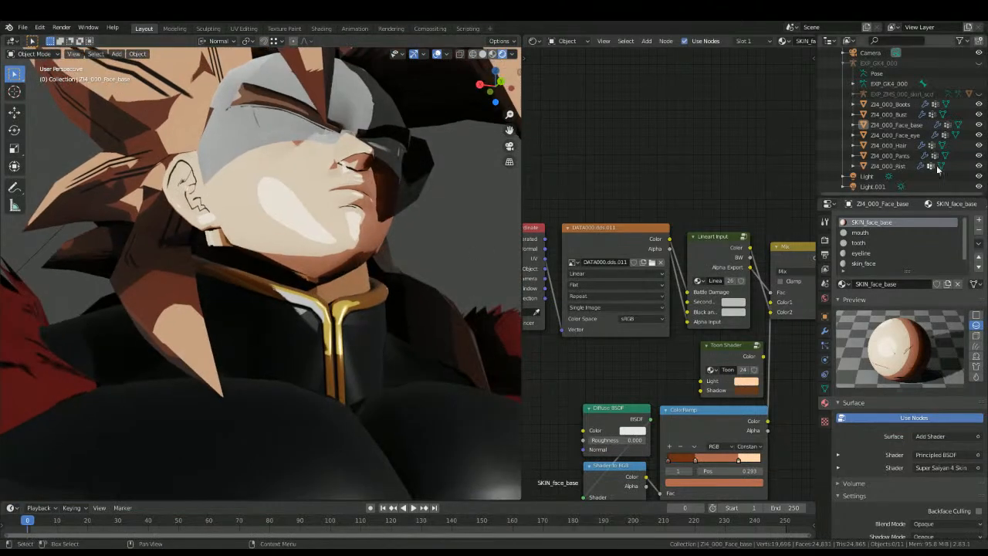
pyautogui.scroll(-6, 695, 276)
pyautogui.moveTo(691, 278); pyautogui.dragTo(581, 225, button='middle')
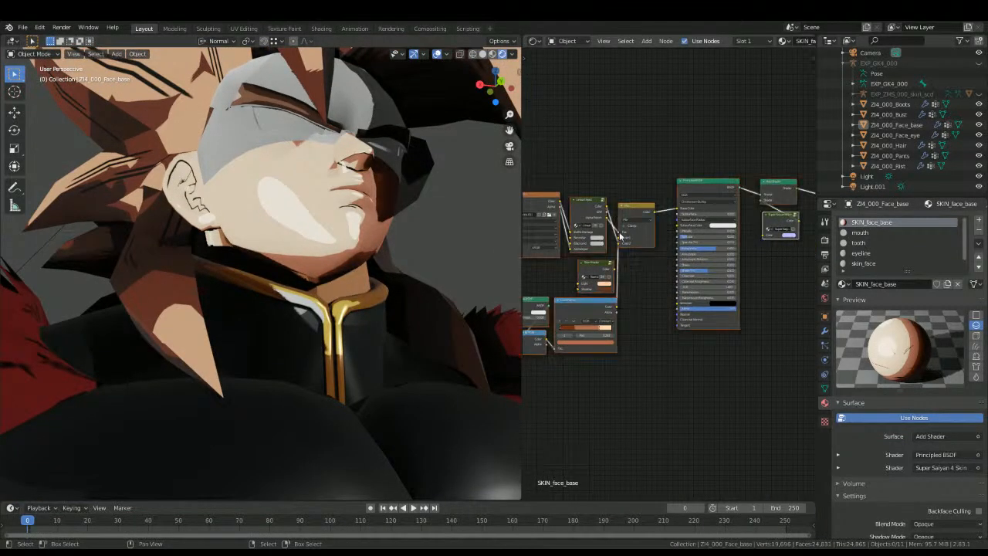
pyautogui.click(877, 261)
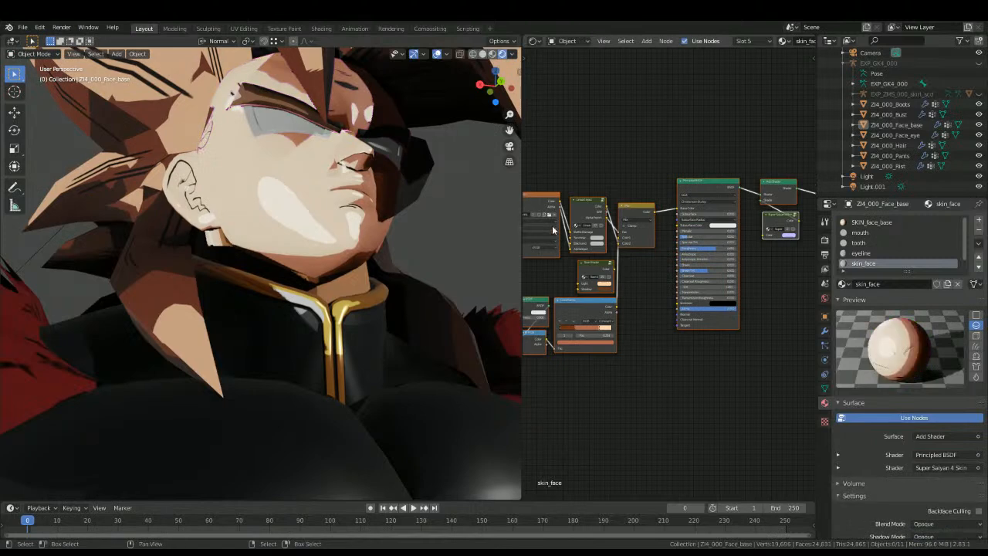
pyautogui.moveTo(568, 270); pyautogui.dragTo(656, 304, button='middle')
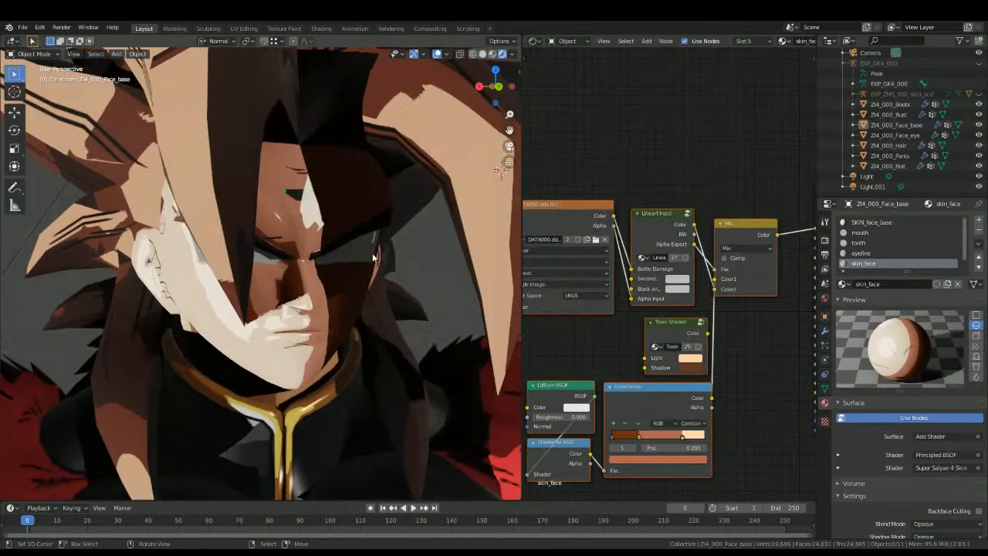
pyautogui.moveTo(614, 230); pyautogui.dragTo(685, 265, button='middle')
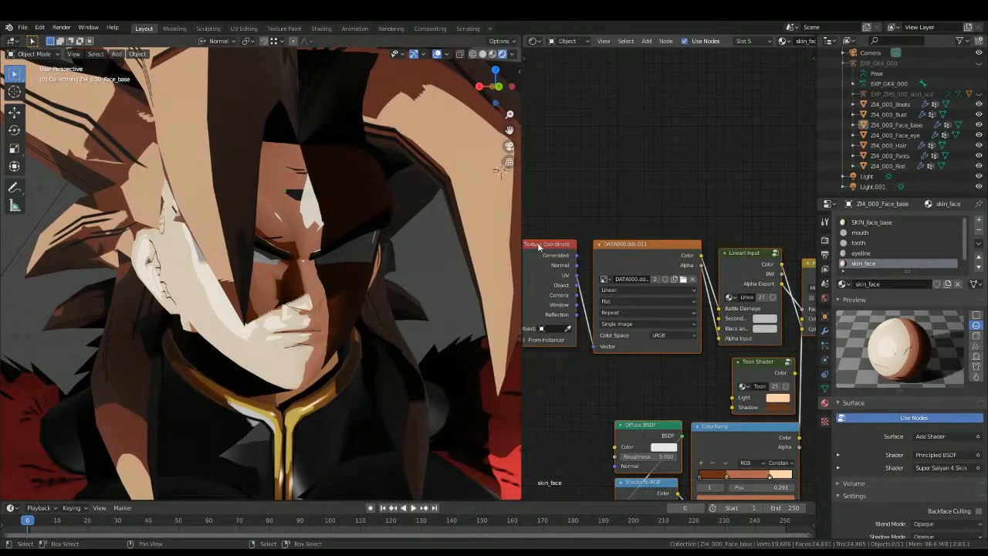
# Step: Replace the nodes of the face's eyeline material with a copy of the bust's skin_bust_fur node setup
pyautogui.moveTo(282, 295); pyautogui.dragTo(317, 303, button='middle')
pyautogui.scroll(2, 313, 303)
pyautogui.click(860, 254)
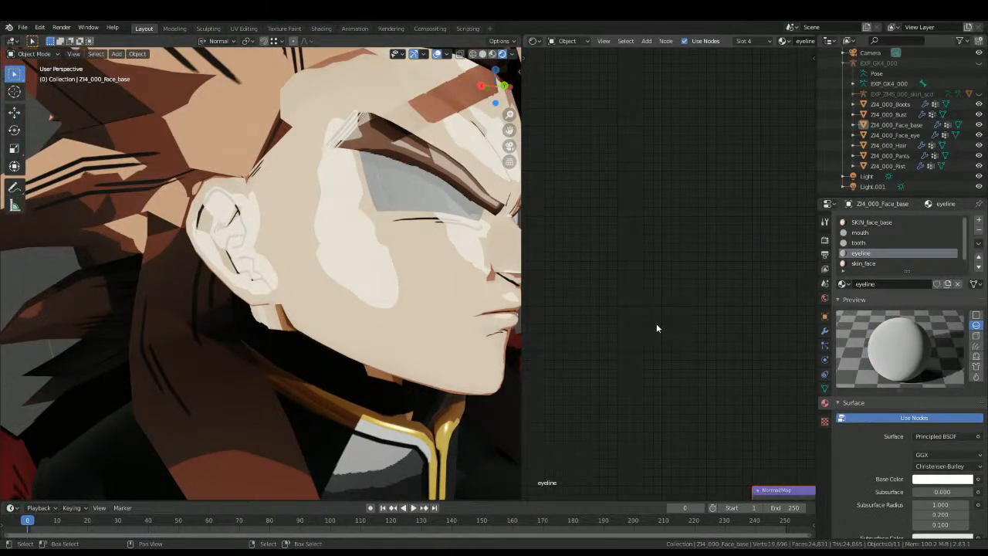
pyautogui.press('Home')
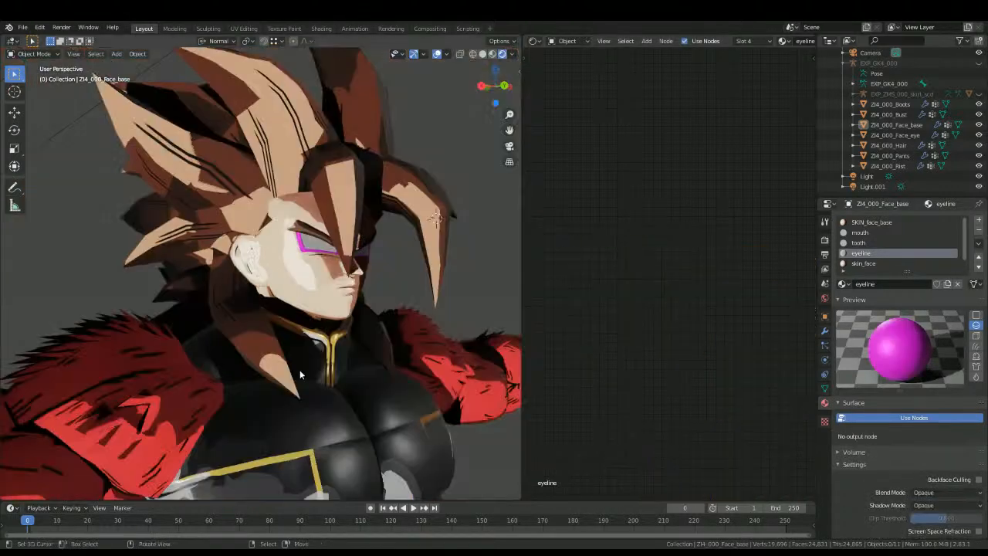
pyautogui.click(321, 362)
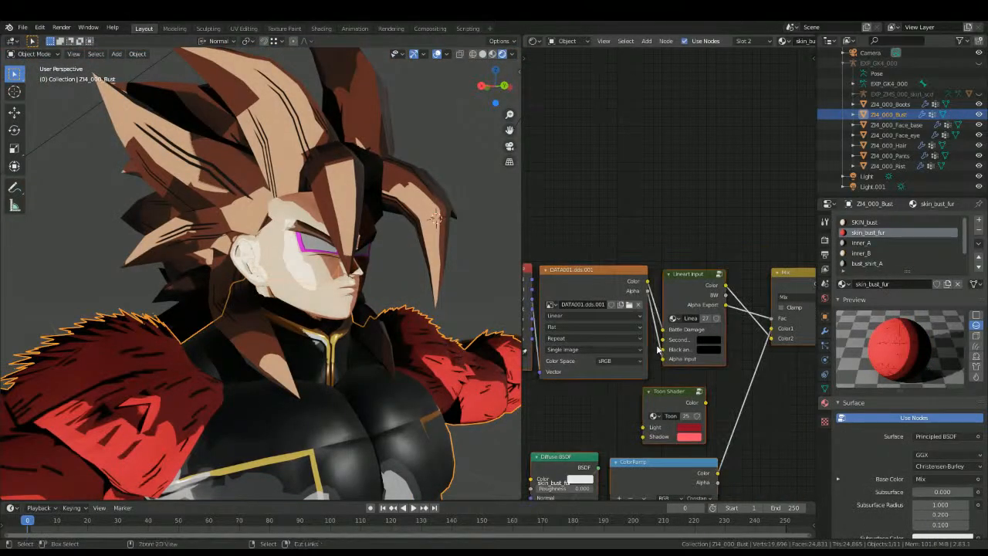
pyautogui.scroll(3, 382, 276)
pyautogui.click(382, 276)
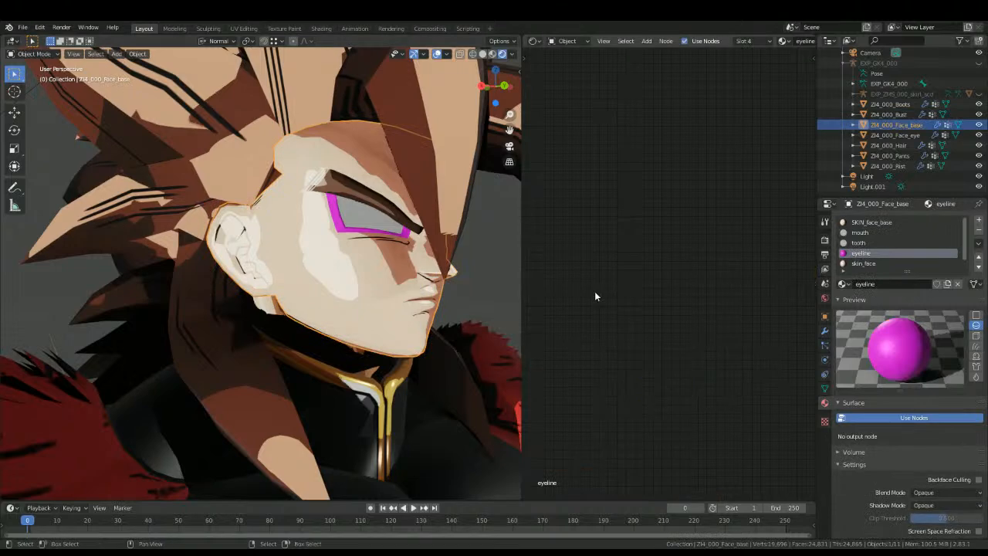
pyautogui.hotkey('ctrl', 'v')
pyautogui.scroll(2, 641, 283)
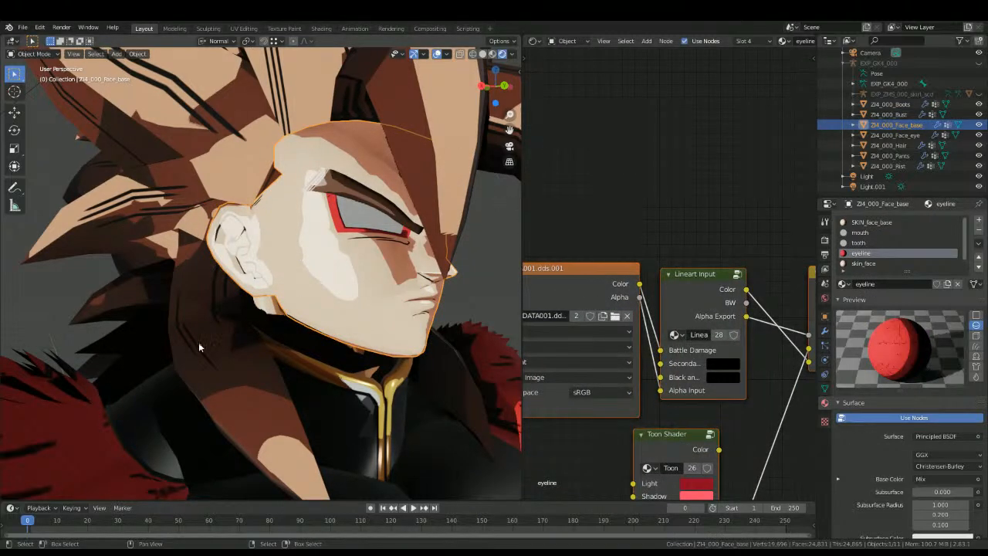
# Step: Insert an Add Shader node between the Principled BSDF and the Material Output of the eyeline material
pyautogui.moveTo(471, 173); pyautogui.dragTo(270, 308, button='middle')
pyautogui.scroll(-3, 270, 308)
pyautogui.scroll(-3, 681, 304)
pyautogui.moveTo(743, 301); pyautogui.dragTo(708, 273, button='middle')
pyautogui.click(772, 269)
pyautogui.hotkey('shift', 'a')
pyautogui.click(696, 268)
pyautogui.write('add')
pyautogui.press('Return')
pyautogui.click(699, 246)
# Step: Add the Super Saiyan 4 fur node group beneath the Add Shader node in the eyeline material
pyautogui.hotkey('shift', 'a')
pyautogui.click(698, 290)
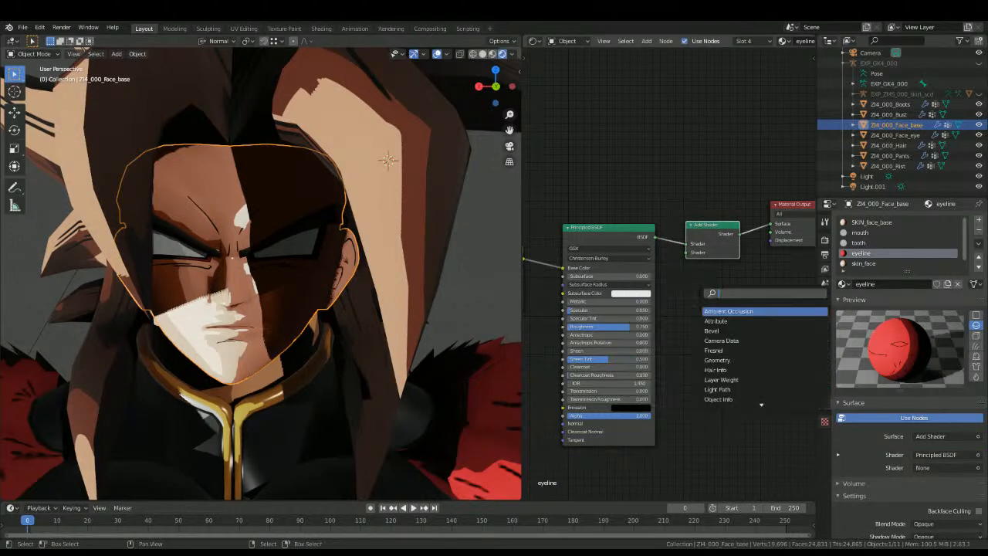
pyautogui.write('fu')
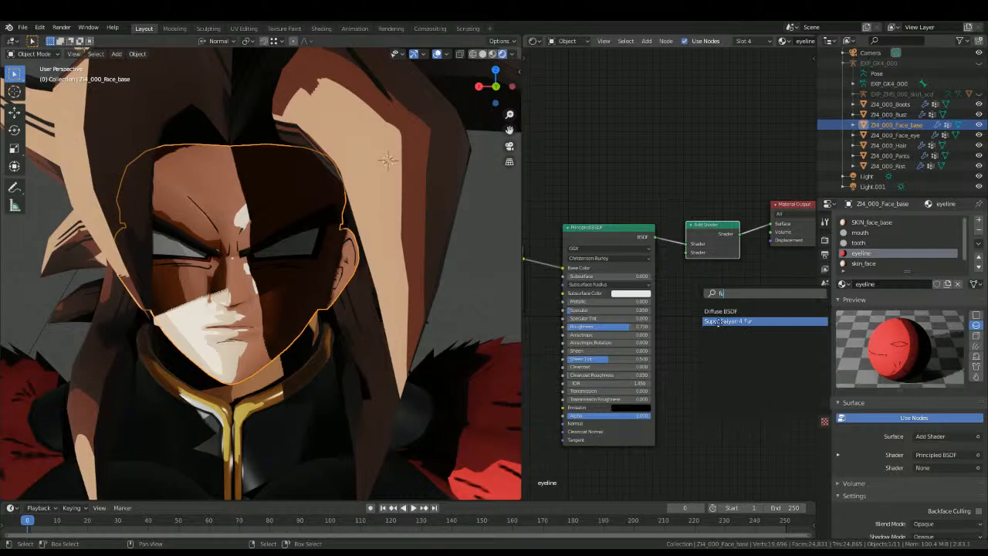
pyautogui.click(717, 321)
pyautogui.click(717, 307)
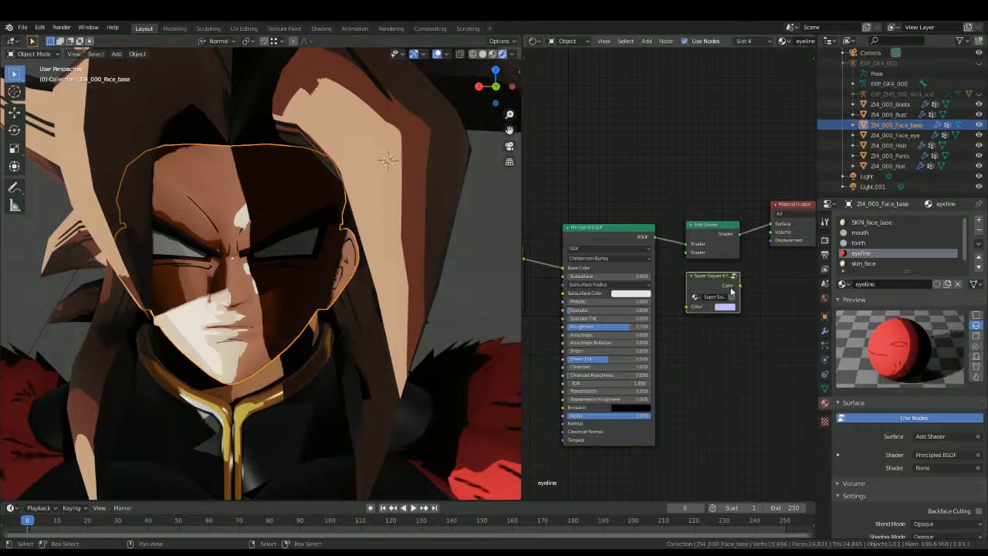
# Step: Connect the Super Saiyan 4 Fur group's Color output to the Add Shader's second Shader input in the eyeline material
pyautogui.moveTo(741, 289); pyautogui.dragTo(687, 251)
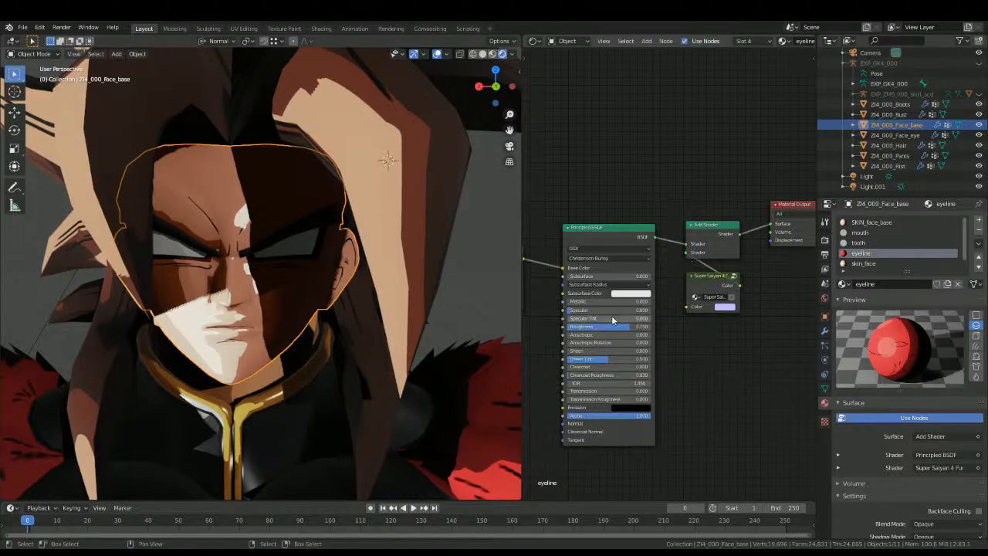
pyautogui.keyDown('shift'); pyautogui.moveTo(376, 409); pyautogui.dragTo(376, 233, button='middle'); pyautogui.keyUp('shift')
pyautogui.scroll(-5, 378, 230)
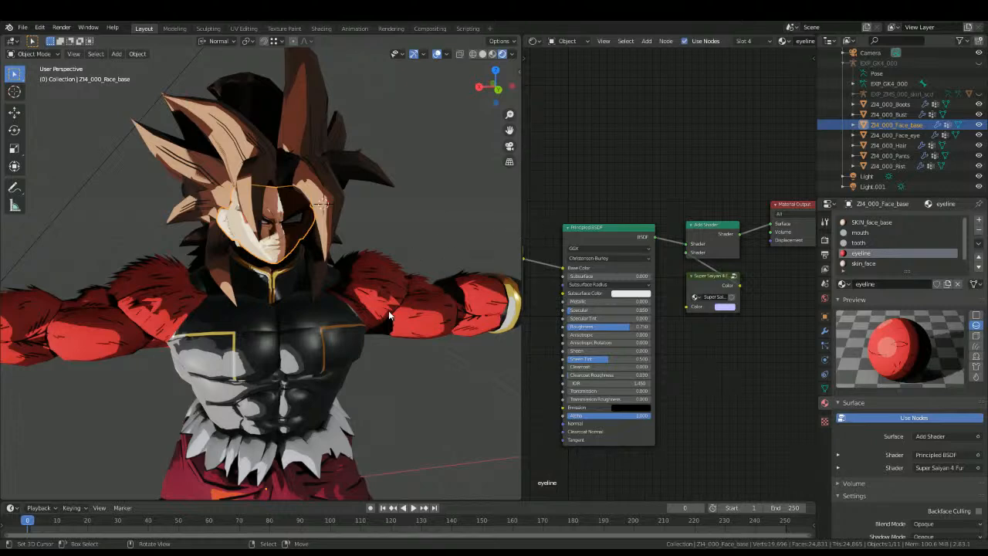
pyautogui.moveTo(275, 366); pyautogui.dragTo(280, 341, button='middle')
pyautogui.hotkey('alt', 'a')
pyautogui.scroll(6, 281, 340)
pyautogui.keyDown('shift'); pyautogui.moveTo(323, 181); pyautogui.dragTo(329, 328, button='middle'); pyautogui.keyUp('shift')
pyautogui.scroll(2, 325, 307)
pyautogui.scroll(-3, 339, 326)
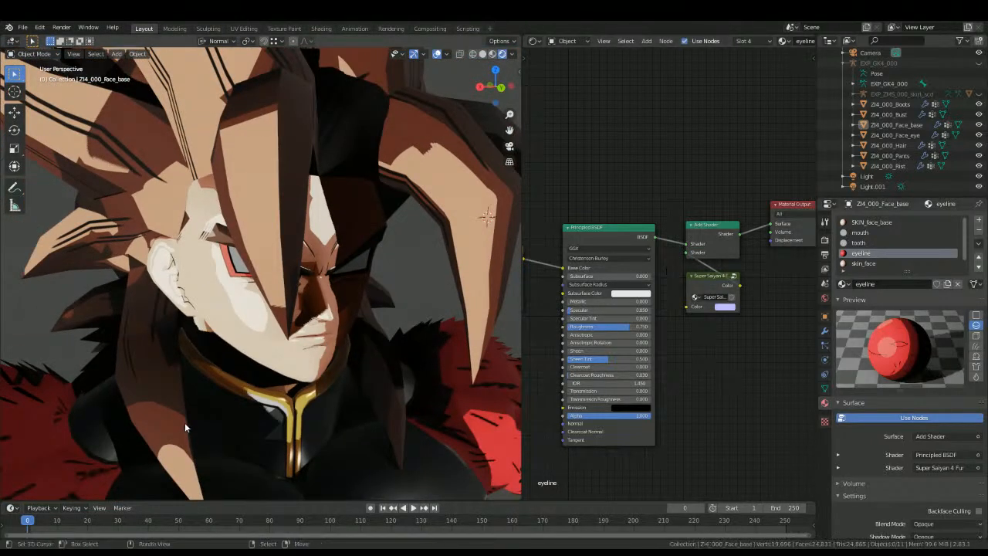
# Step: Insert an Add Shader node between the Principled BSDF and the Material Output of the bust's skin_bust_fur material
pyautogui.moveTo(359, 370); pyautogui.dragTo(369, 379, button='middle')
pyautogui.click(369, 379)
pyautogui.hotkey('shift', 'a')
pyautogui.click(728, 261)
pyautogui.write('add')
pyautogui.press('Return')
pyautogui.click(681, 240)
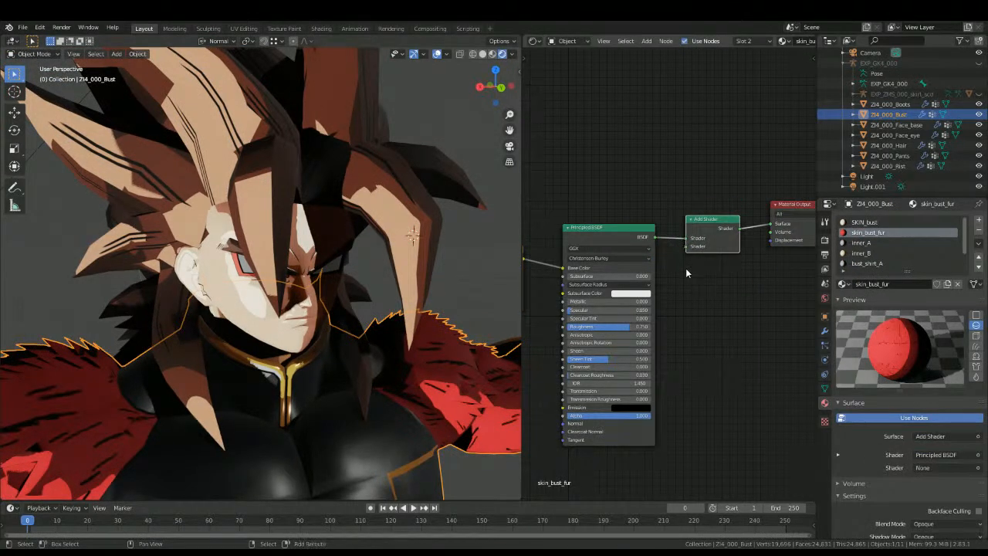
# Step: Add the Super Saiyan 4 Fur node group to skin_bust_fur and connect it to the Add Shader's second input
pyautogui.hotkey('shift', 'a')
pyautogui.click(687, 268)
pyautogui.write('super')
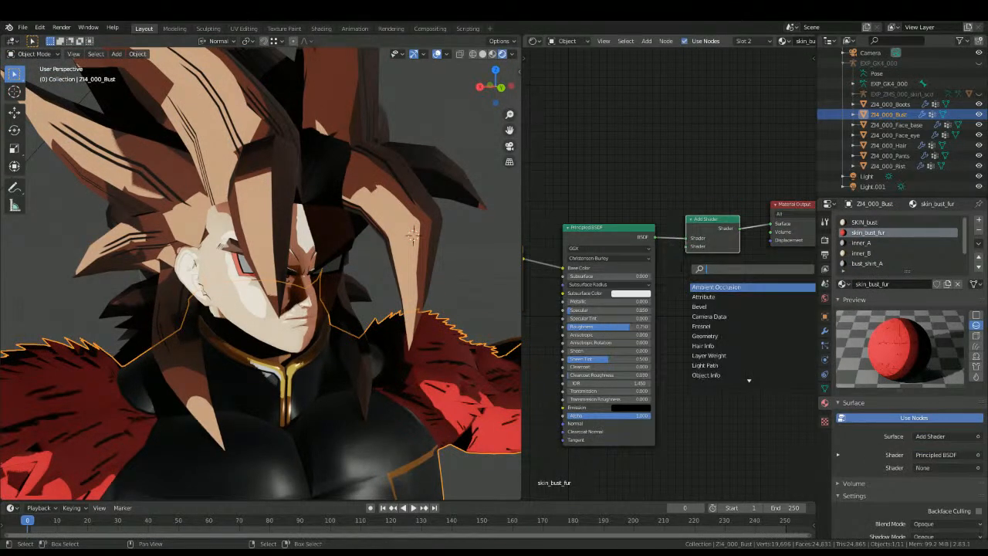
pyautogui.press('Return')
pyautogui.click(709, 291)
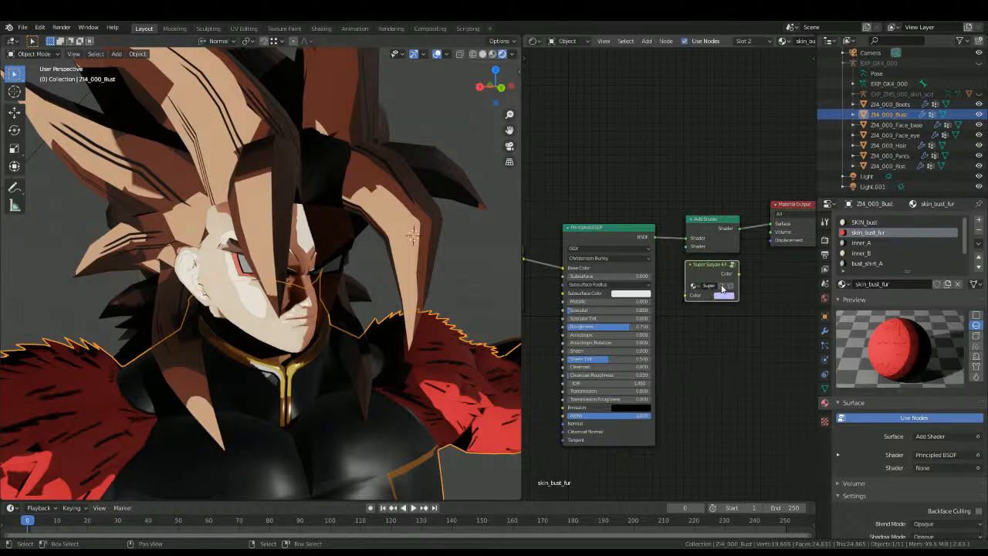
pyautogui.moveTo(739, 273); pyautogui.dragTo(689, 247)
pyautogui.scroll(-8, 294, 336)
pyautogui.hotkey('alt', 'a')
pyautogui.scroll(5, 270, 277)
pyautogui.keyDown('shift'); pyautogui.moveTo(293, 336); pyautogui.dragTo(291, 278, button='middle'); pyautogui.keyUp('shift')
pyautogui.scroll(-2, 271, 278)
pyautogui.scroll(3, 292, 277)
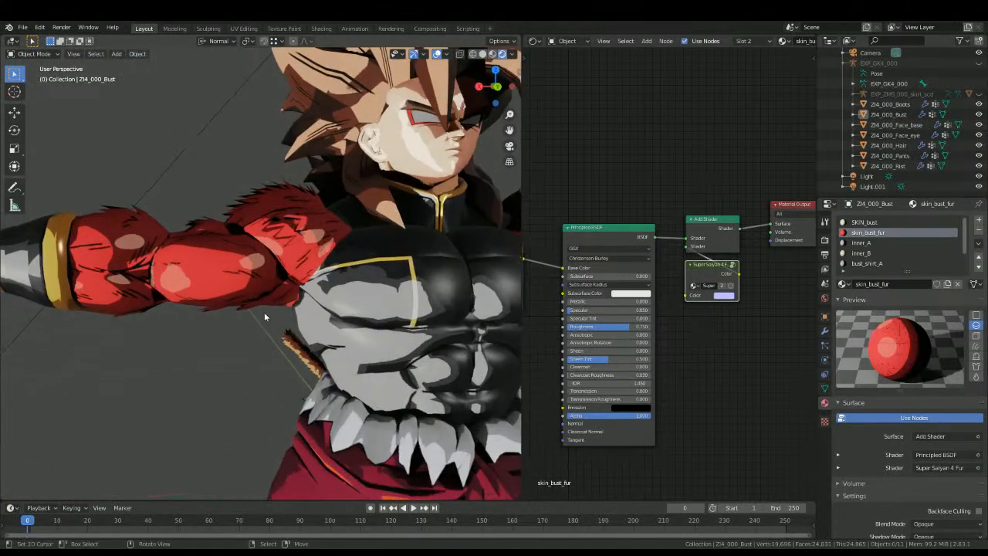
# Step: Change the light stop of the ColorRamp inside the Super Saiyan 4 Fur group to the redder brown 854845
pyautogui.click(732, 264)
pyautogui.scroll(2, 668, 270)
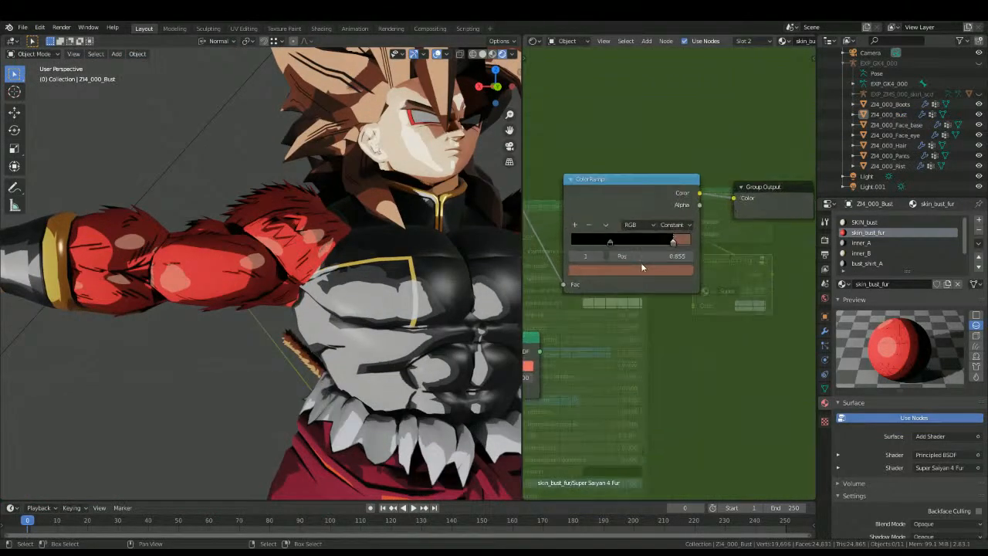
pyautogui.click(632, 267)
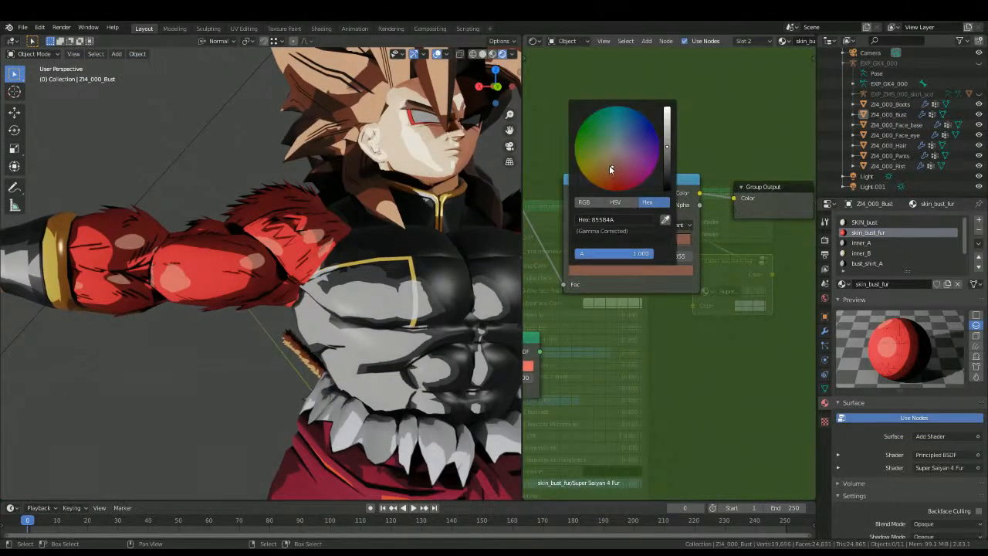
pyautogui.moveTo(609, 167)
pyautogui.mouseDown()
pyautogui.moveTo(614, 160)
pyautogui.moveTo(615, 168)
pyautogui.mouseUp()
pyautogui.scroll(-2, 181, 286)
pyautogui.moveTo(181, 286); pyautogui.dragTo(249, 235, button='middle')
pyautogui.scroll(-5, 282, 257)
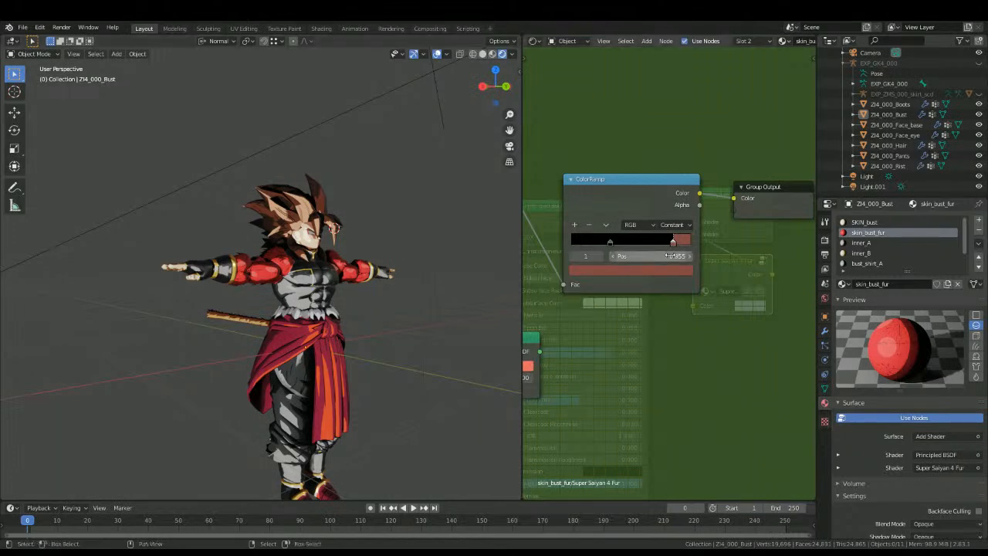
# Step: Paste the dark colour into the Toon Shader's Shadow in skin_bust_fur and connect the Toon Shader to the Mix node's Color1
pyautogui.press('Tab')
pyautogui.moveTo(613, 307); pyautogui.dragTo(591, 208, button='middle')
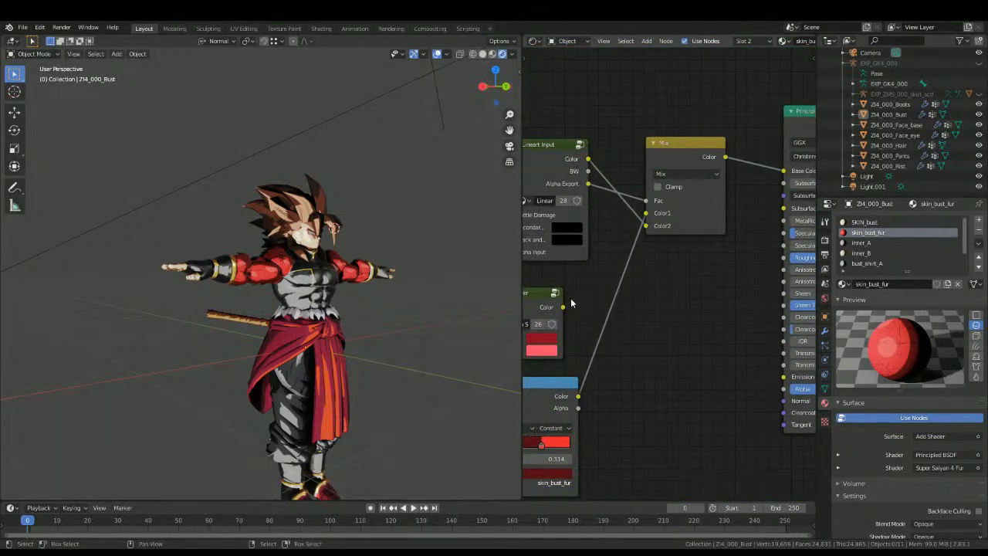
pyautogui.moveTo(554, 323); pyautogui.dragTo(647, 298, button='middle')
pyautogui.moveTo(574, 357); pyautogui.dragTo(637, 223)
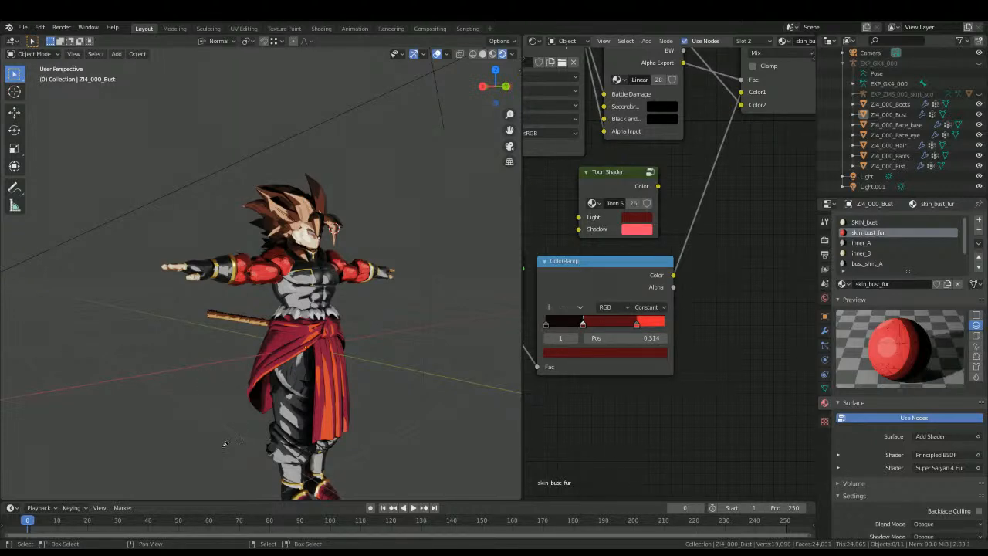
pyautogui.click(632, 232)
pyautogui.hotkey('ctrl', 'v')
pyautogui.moveTo(659, 186); pyautogui.dragTo(741, 92)
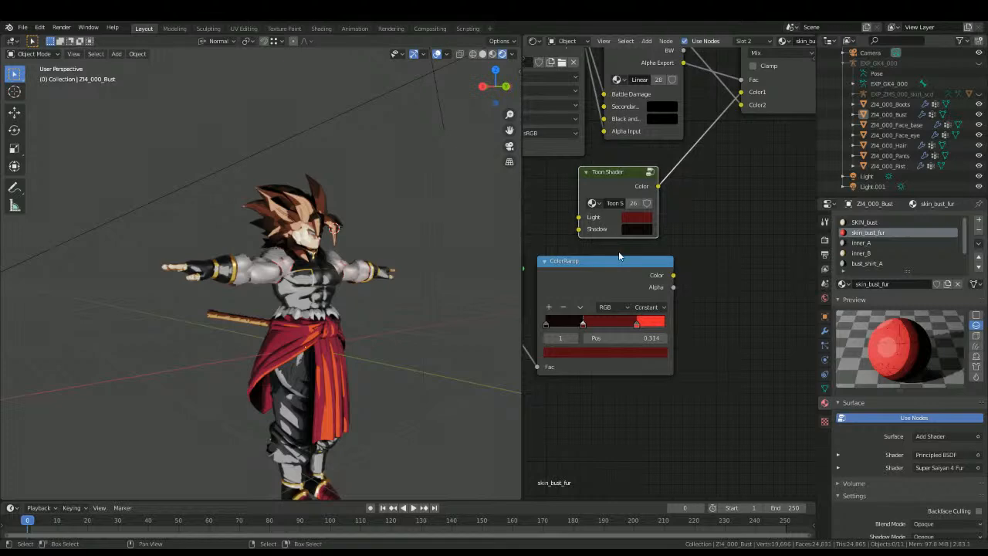
# Step: Try the bright red E9252F as the light stop colour of the ColorRamp inside the Super Saiyan 4 Fur group
pyautogui.press('Tab')
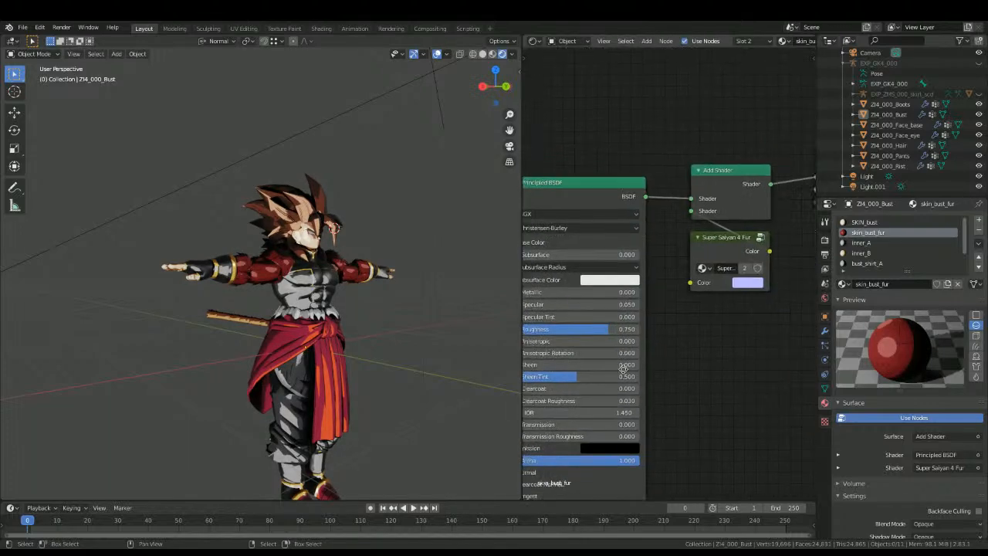
pyautogui.scroll(4, 322, 316)
pyautogui.click(760, 237)
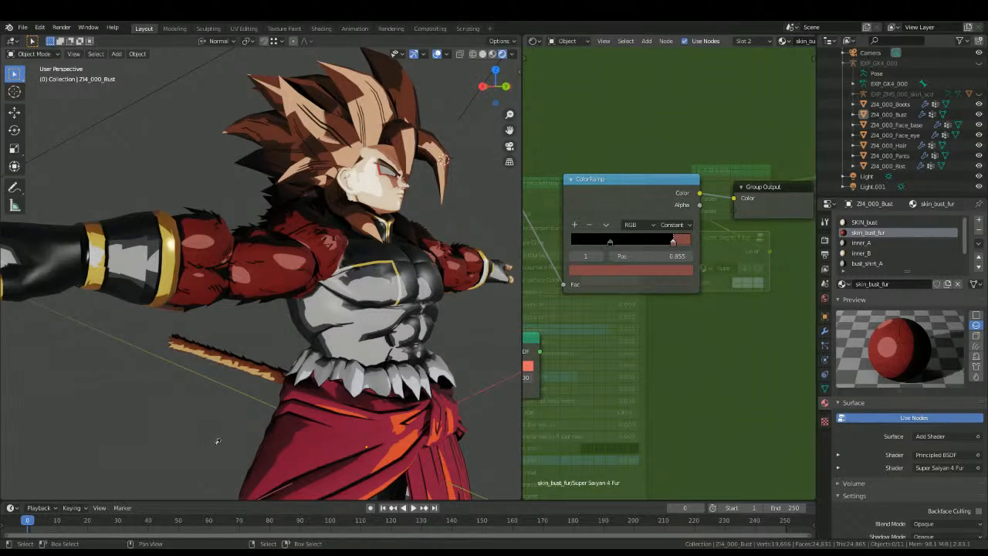
pyautogui.click(652, 269)
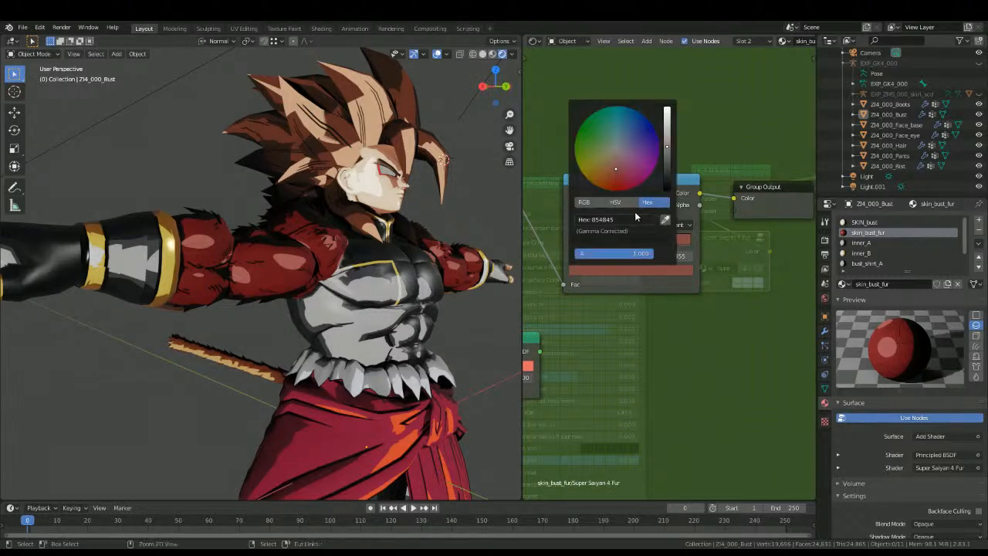
pyautogui.click(605, 271)
pyautogui.hotkey('ctrl', 'v')
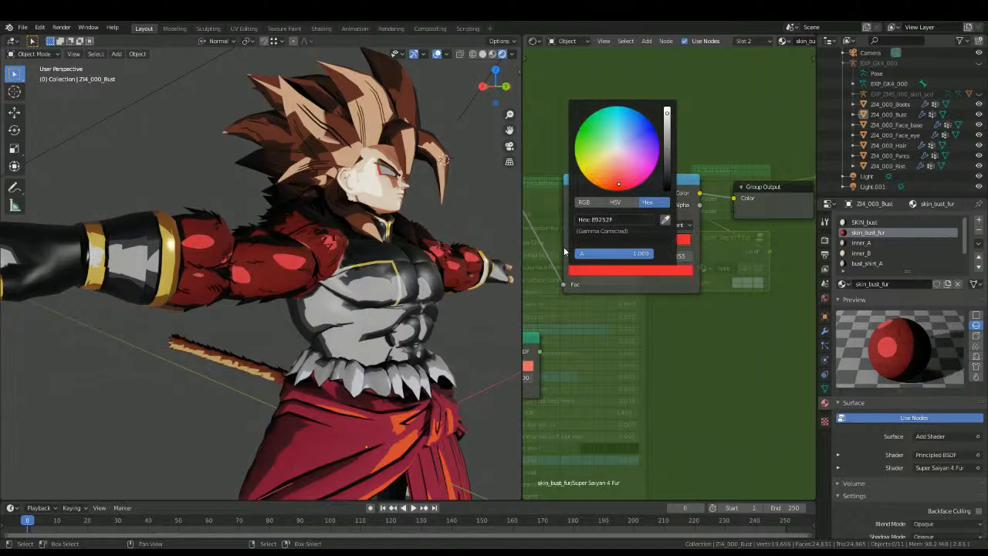
pyautogui.scroll(-5, 273, 297)
pyautogui.scroll(1, 692, 239)
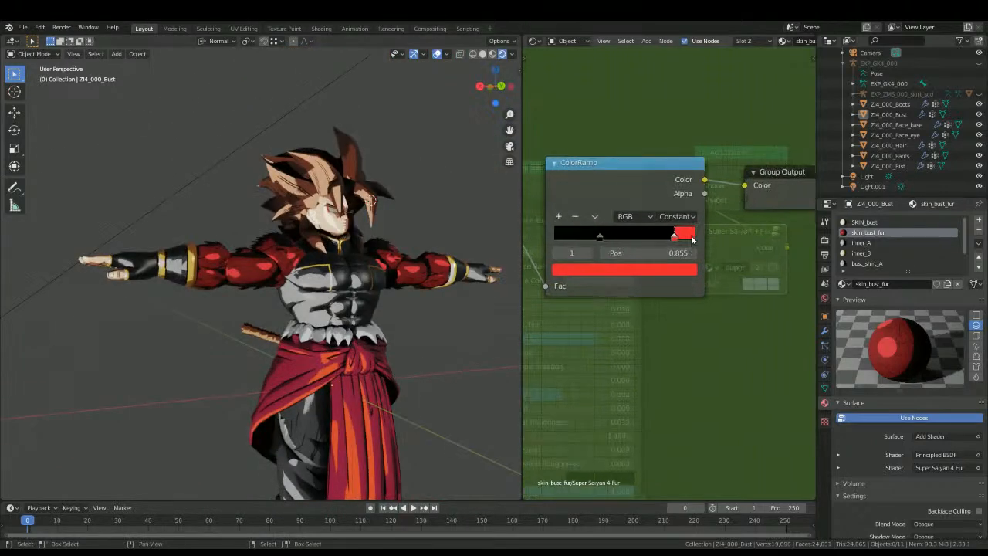
# Step: Try moving the red stop of the fur group's ColorRamp to position 0.386 and check the fur shading
pyautogui.moveTo(673, 236); pyautogui.dragTo(607, 259)
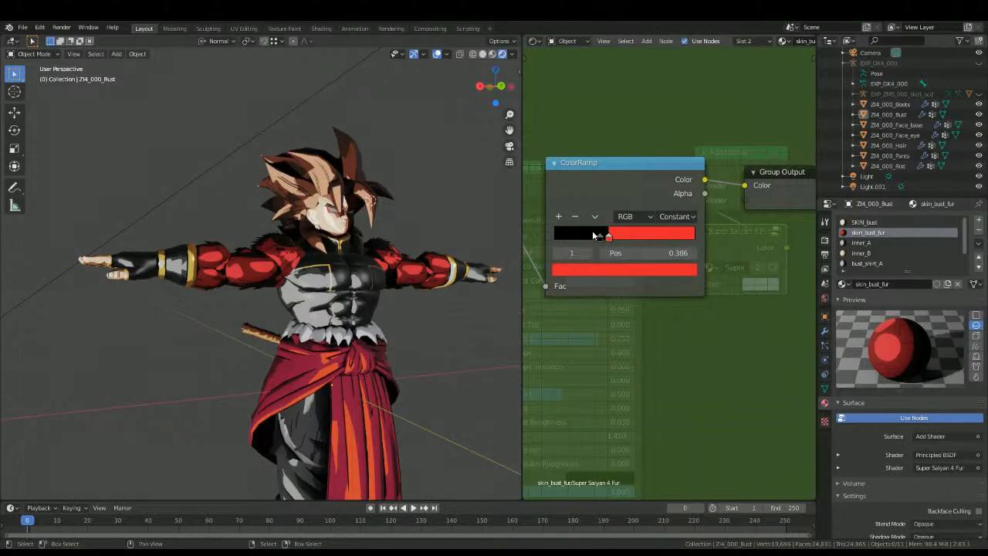
pyautogui.moveTo(235, 304); pyautogui.dragTo(328, 312, button='middle')
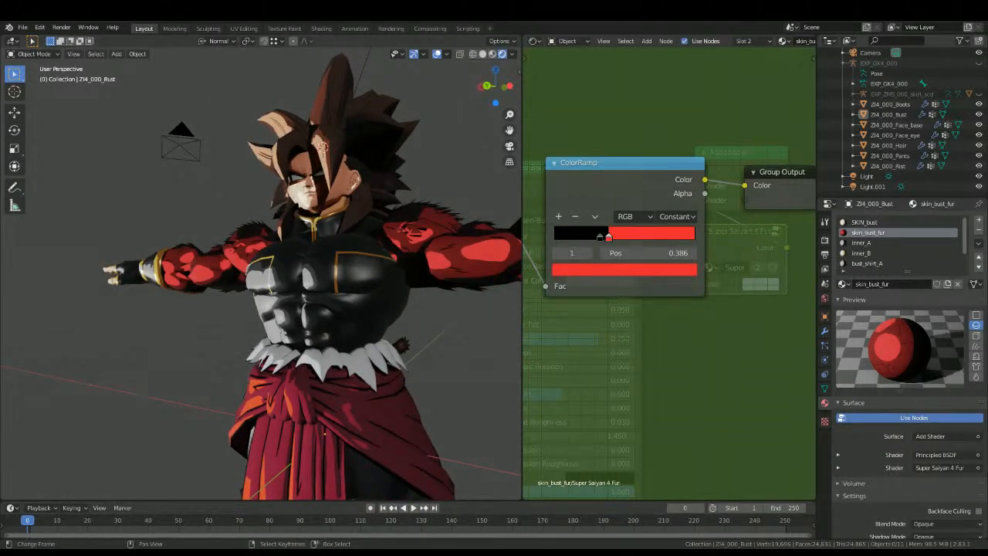
pyautogui.scroll(1, 238, 369)
pyautogui.moveTo(232, 363); pyautogui.dragTo(228, 394, button='middle')
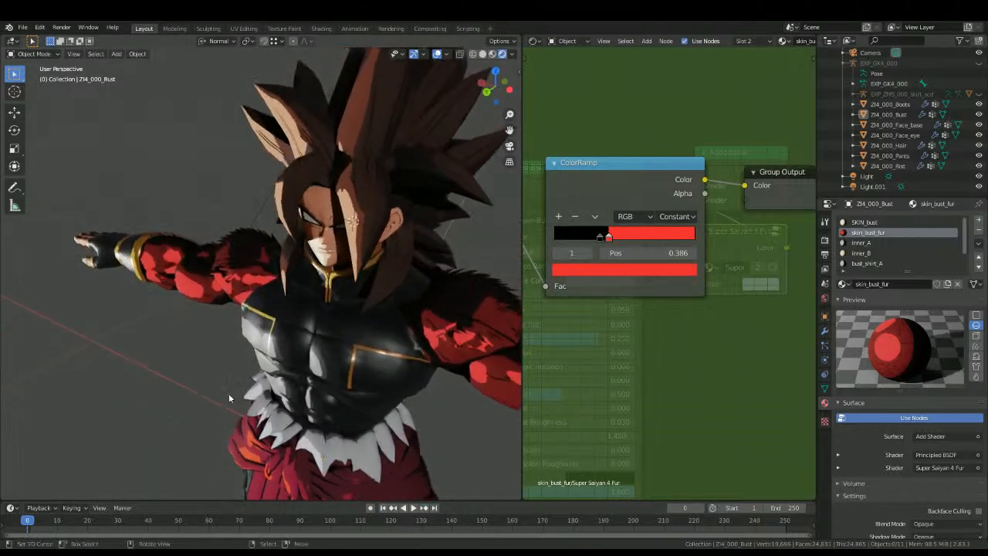
pyautogui.scroll(1, 226, 396)
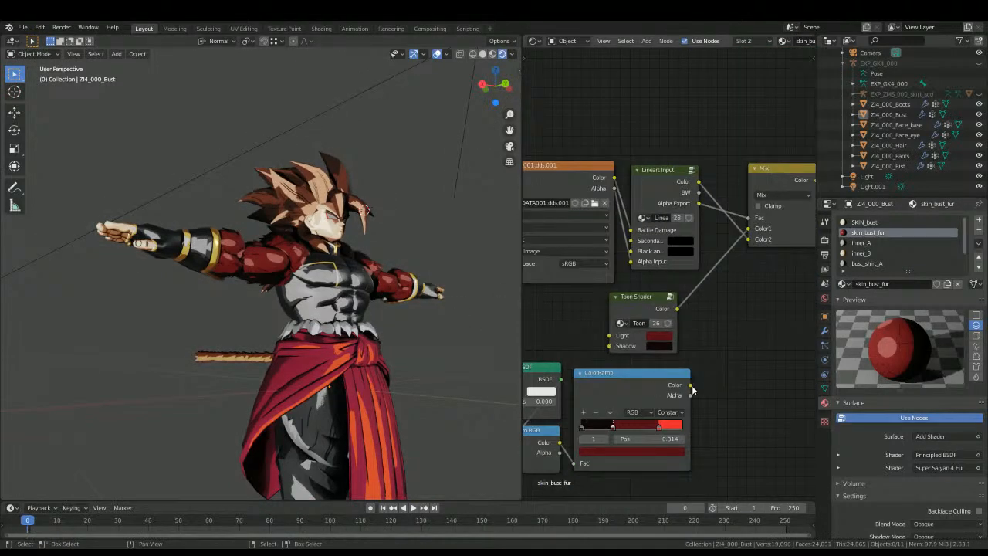
# Step: Reconnect the ColorRamp's Color output to the Mix node's Color1 input in the skin_bust_fur material
pyautogui.moveTo(693, 390); pyautogui.dragTo(748, 229)
pyautogui.scroll(6, 230, 242)
pyautogui.moveTo(230, 238); pyautogui.dragTo(182, 301, button='middle')
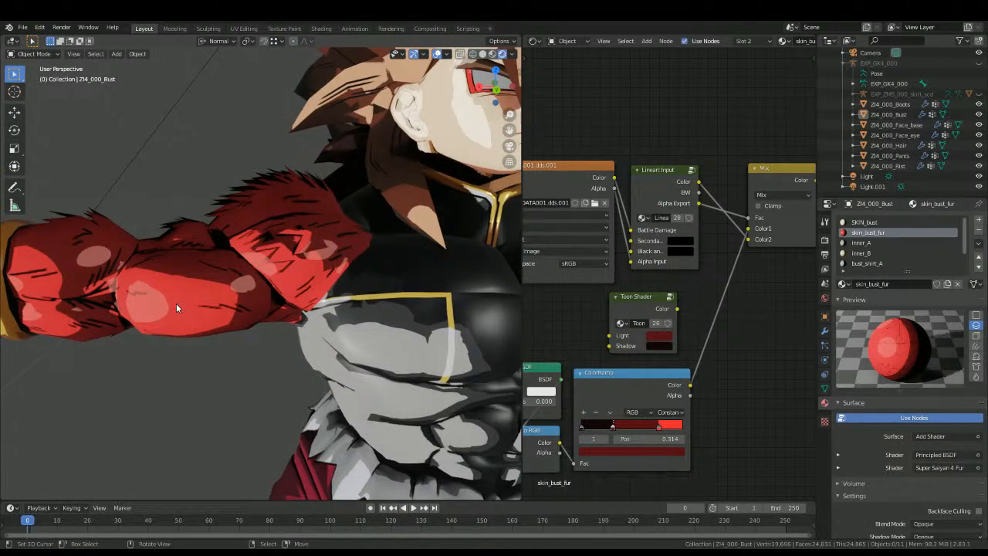
# Step: Disconnect the Super Saiyan 4 Fur group from the Add Shader in the skin_bust_fur material
pyautogui.scroll(-5, 709, 220)
pyautogui.moveTo(740, 216); pyautogui.dragTo(533, 307, button='middle')
pyautogui.scroll(4, 689, 305)
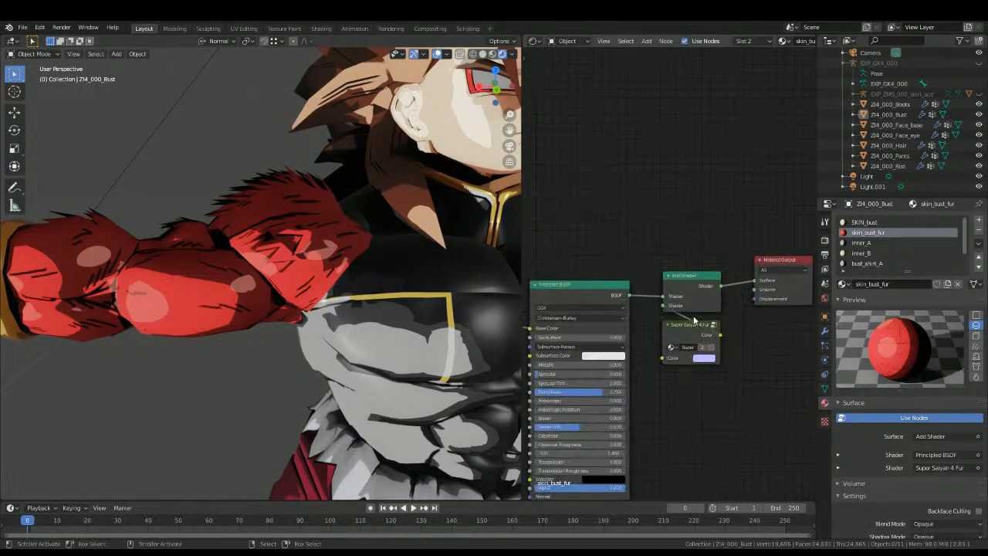
pyautogui.moveTo(665, 305); pyautogui.dragTo(545, 337)
pyautogui.scroll(-8, 317, 324)
pyautogui.moveTo(305, 323); pyautogui.dragTo(270, 324, button='middle')
pyautogui.scroll(5, 271, 325)
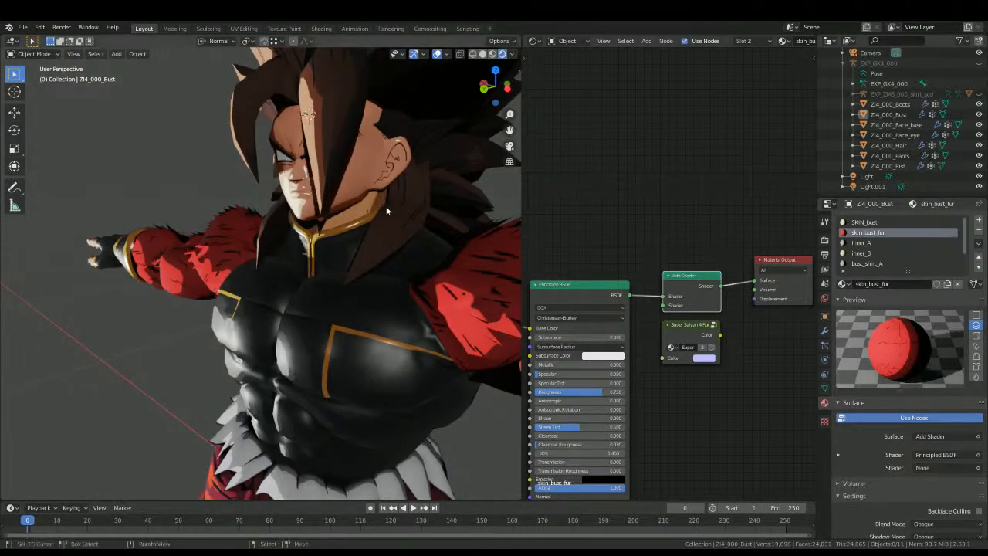
# Step: Disconnect the Super Saiyan 4 Fur group from the Add Shader in the face's eyeline material and check the character
pyautogui.click(331, 180)
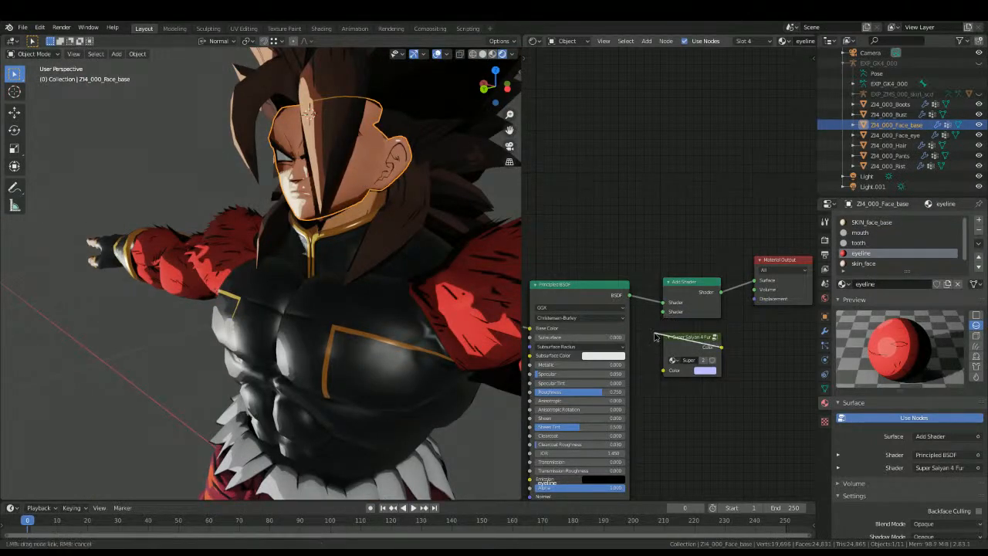
pyautogui.scroll(5, 360, 289)
pyautogui.moveTo(346, 263); pyautogui.dragTo(321, 318, button='middle')
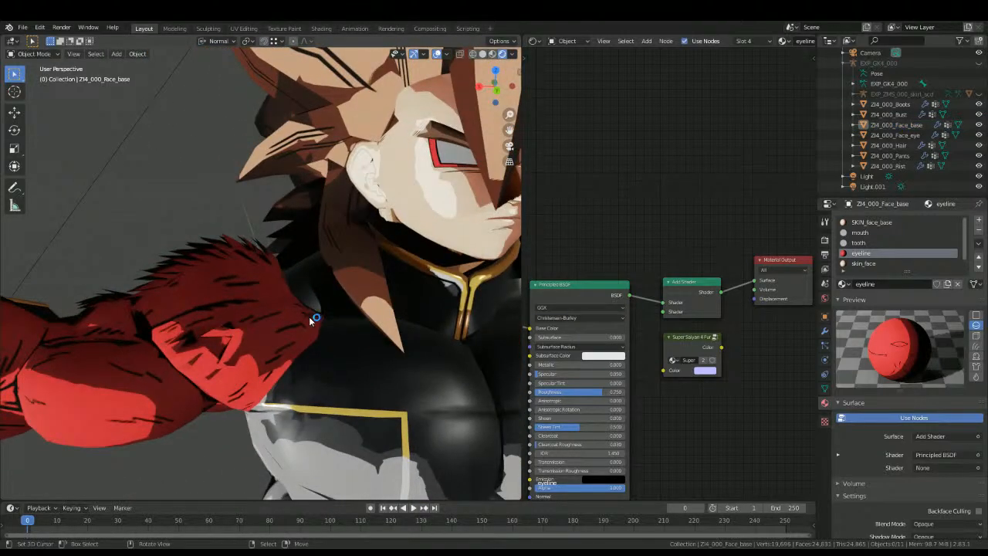
pyautogui.scroll(-6, 315, 310)
pyautogui.press('KP_1')
pyautogui.press('ctrl+KP_1')
pyautogui.scroll(4, 332, 332)
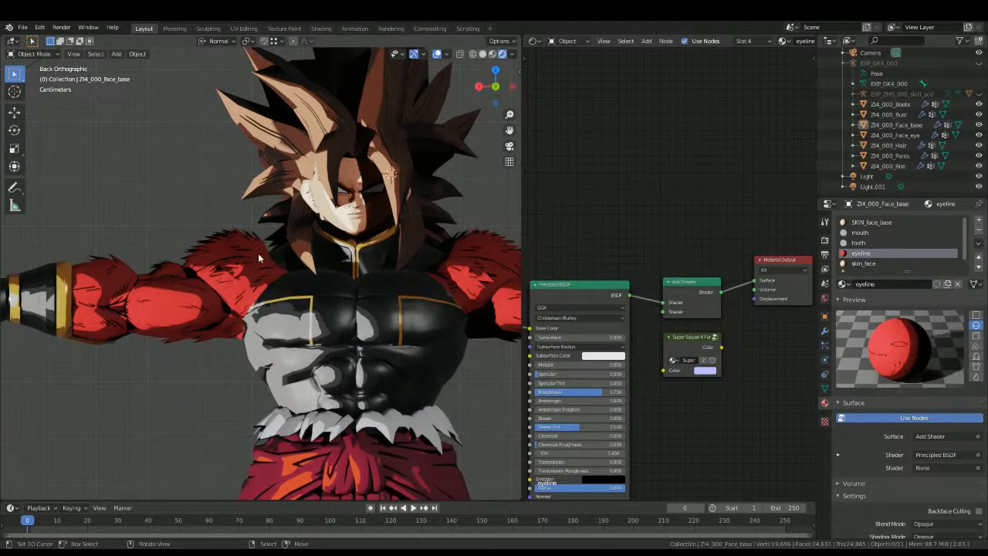
pyautogui.moveTo(258, 263); pyautogui.dragTo(305, 254, button='middle')
pyautogui.click(353, 437)
pyautogui.moveTo(600, 345); pyautogui.dragTo(736, 214, button='middle')
pyautogui.moveTo(609, 314); pyautogui.dragTo(671, 229, button='middle')
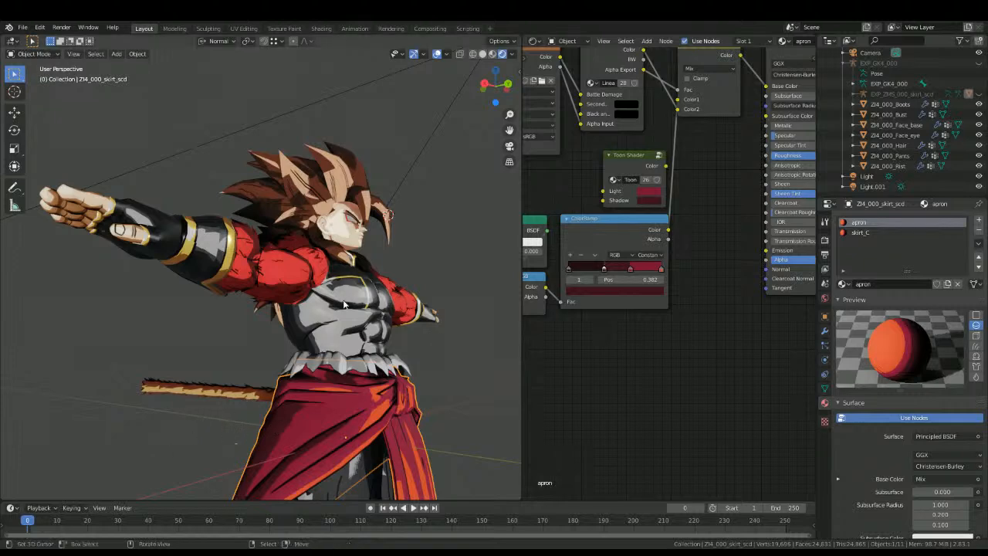
# Step: Insert an Add Shader node between the Principled BSDF and the Material Output of the bust's inner_A material
pyautogui.click(346, 323)
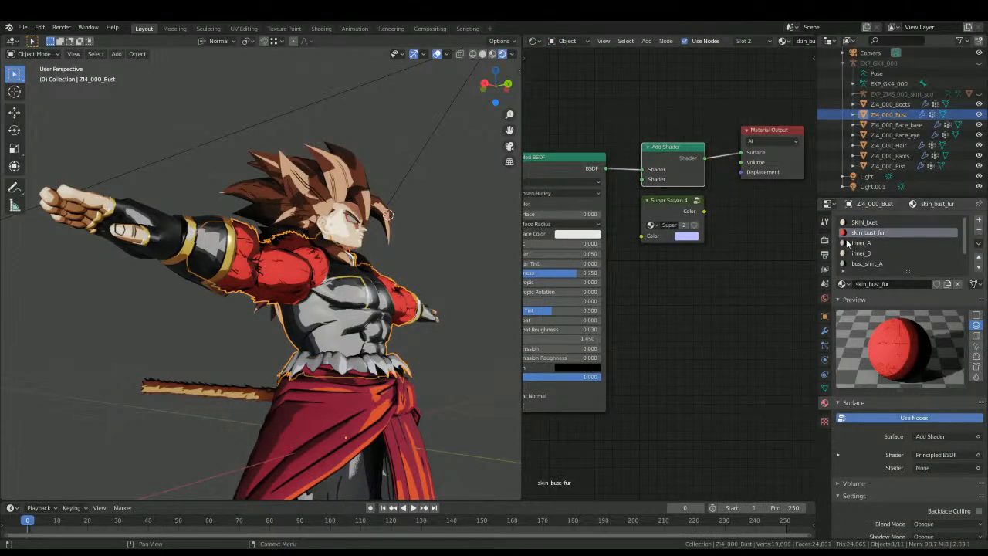
pyautogui.click(846, 243)
pyautogui.hotkey('shift', 'a')
pyautogui.click(679, 236)
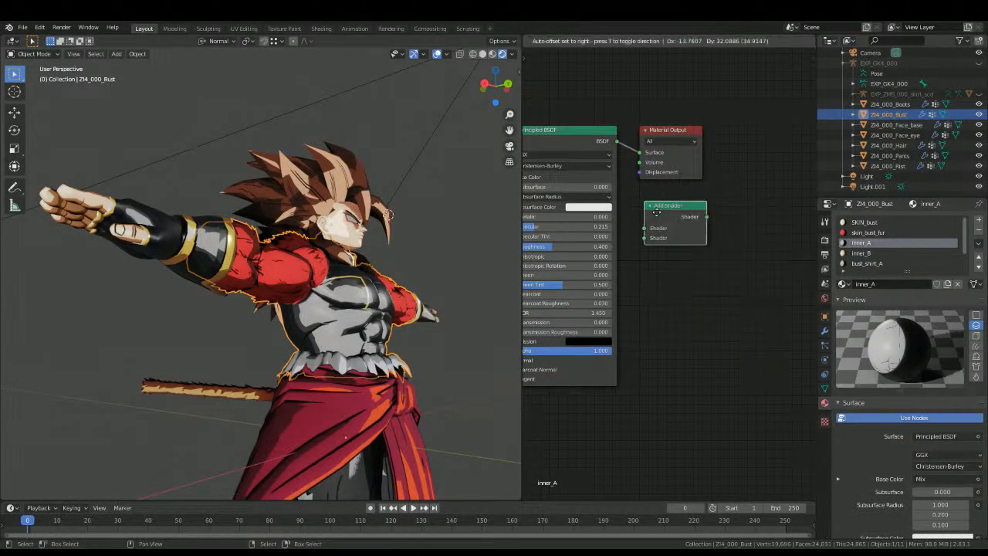
pyautogui.click(668, 149)
# Step: Add the Super Saiyan 4 Clothes node group beneath the Add Shader node in the inner_A material
pyautogui.hotkey('shift', 'a')
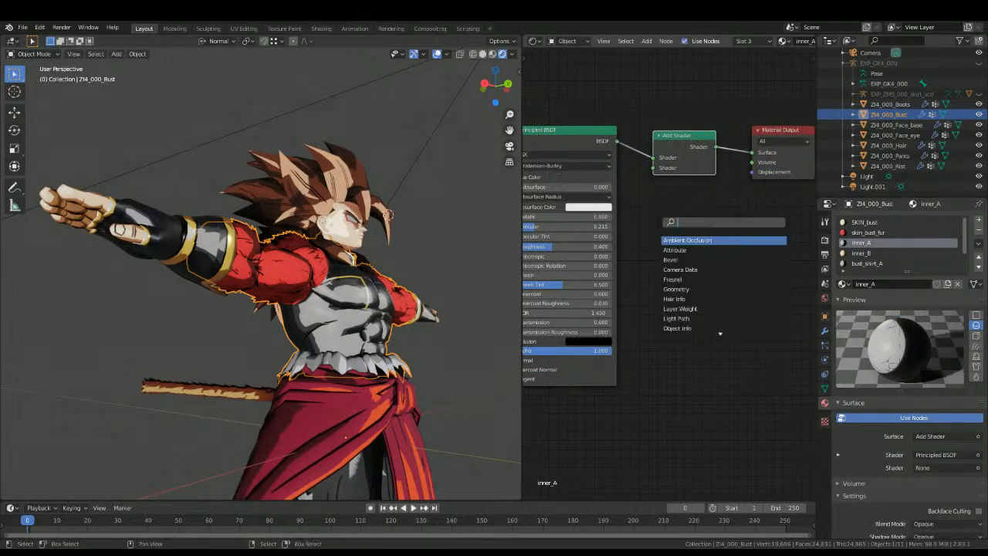
pyautogui.write('clo')
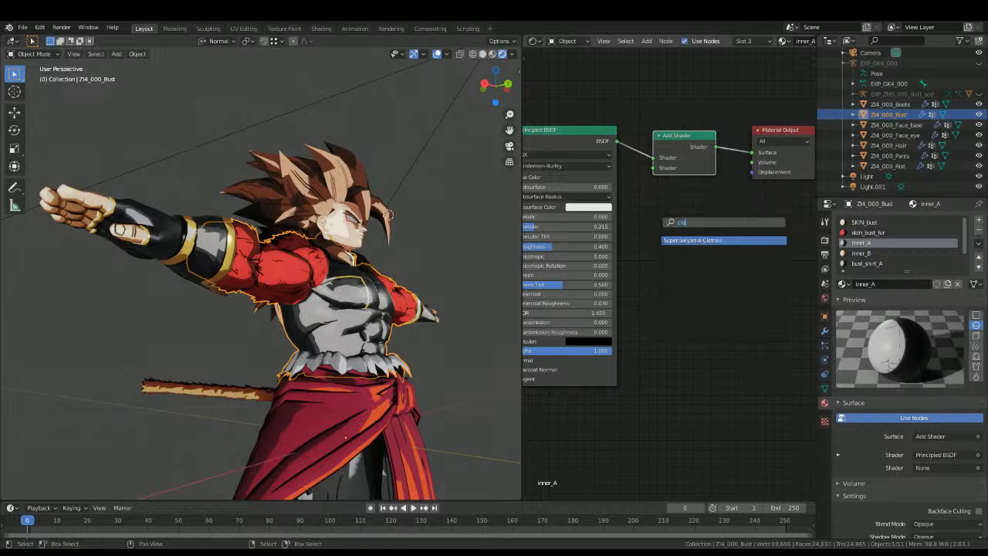
pyautogui.press('Return')
pyautogui.click(705, 199)
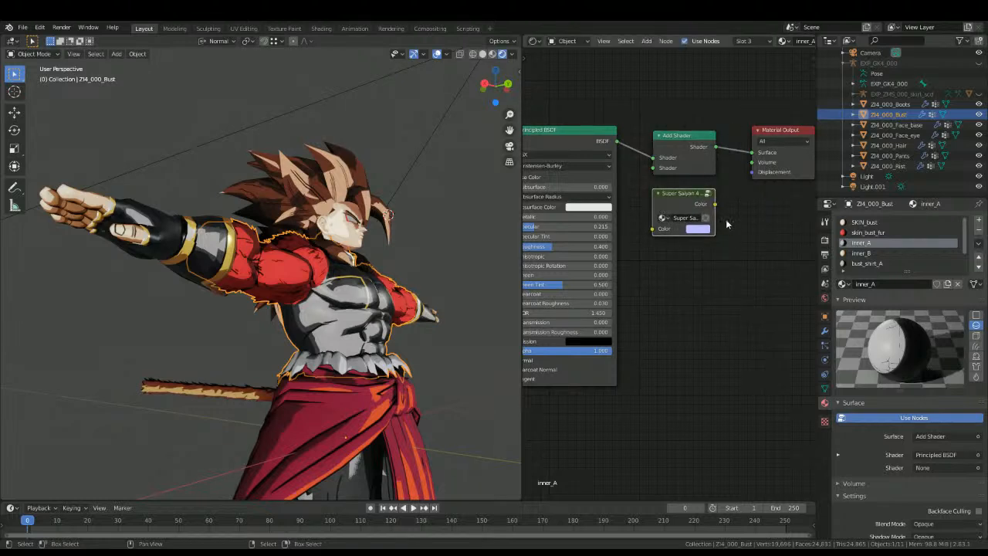
# Step: Replace the tan colour stop of the ColorRamp inside the Super Saiyan 4 Clothes group with black
pyautogui.press('Tab')
pyautogui.click(602, 281)
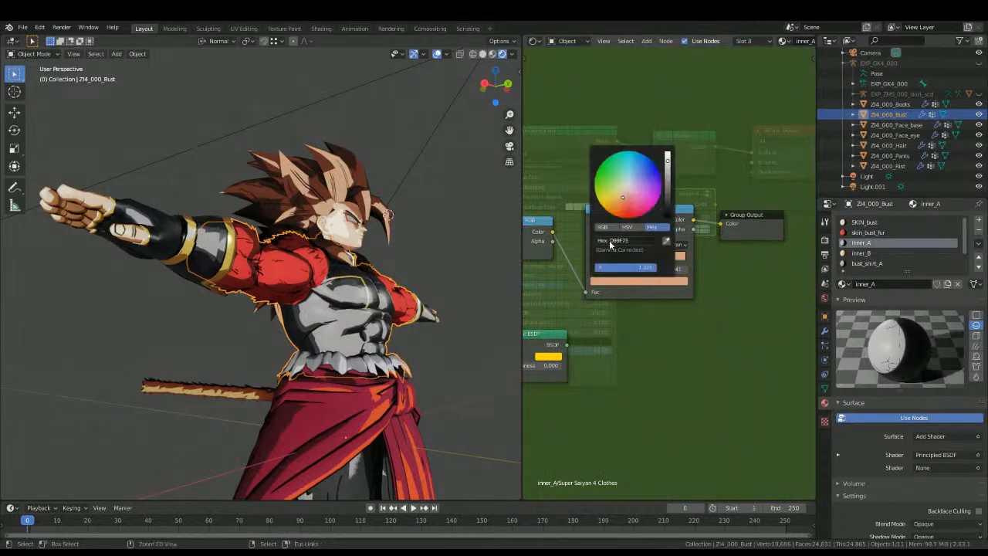
pyautogui.hotkey('ctrl', 'v')
pyautogui.press('alt')
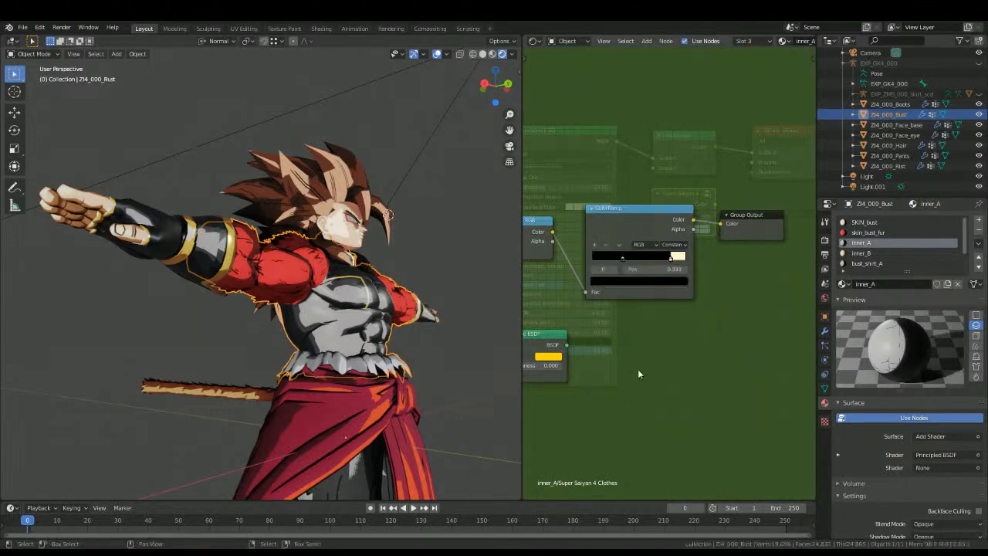
pyautogui.press('Tab')
# Step: Connect the Super Saiyan 4 Clothes group's Color output to the Add Shader's second input in inner_A and deselect the bust
pyautogui.moveTo(715, 203); pyautogui.dragTo(652, 167)
pyautogui.moveTo(324, 324); pyautogui.dragTo(247, 373, button='middle')
pyautogui.hotkey('alt', 'a')
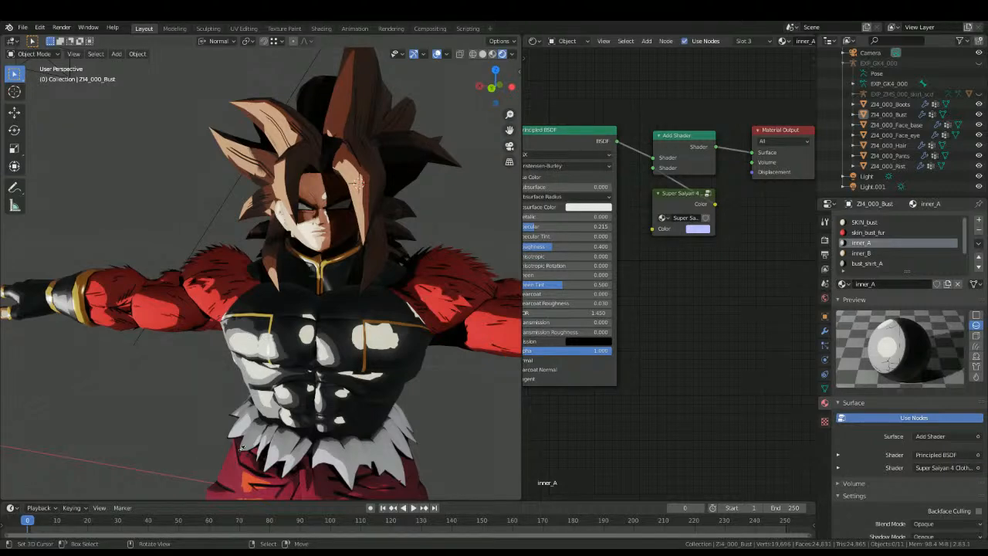
# Step: Recolour the last stop of inner_A's main ColorRamp dark grey
pyautogui.moveTo(574, 358); pyautogui.dragTo(811, 222, button='middle')
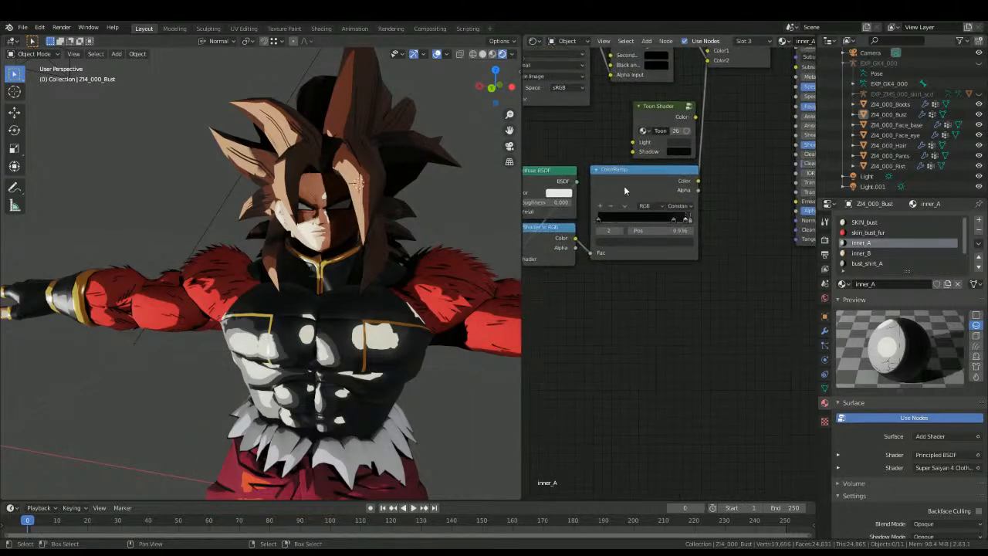
pyautogui.scroll(6, 642, 155)
pyautogui.click(591, 204)
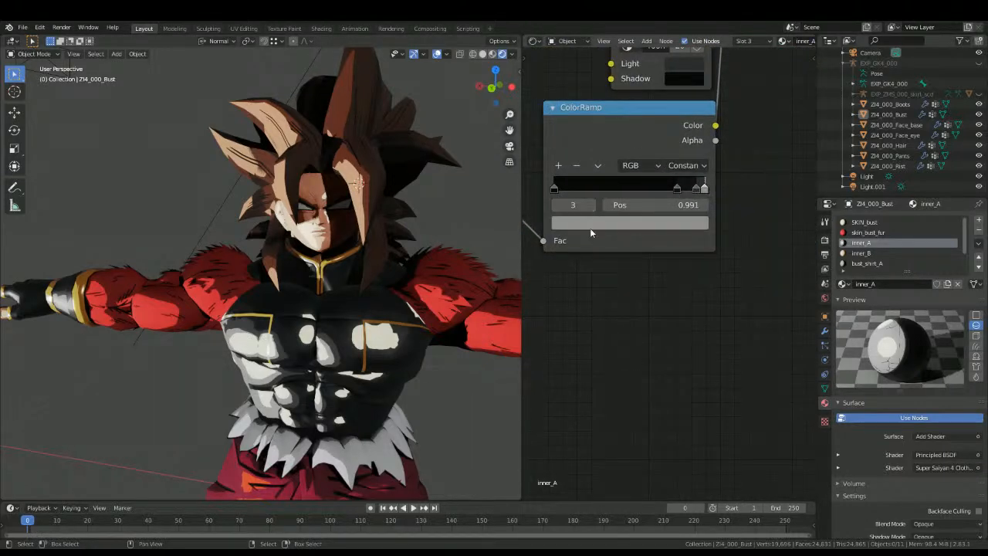
pyautogui.click(582, 224)
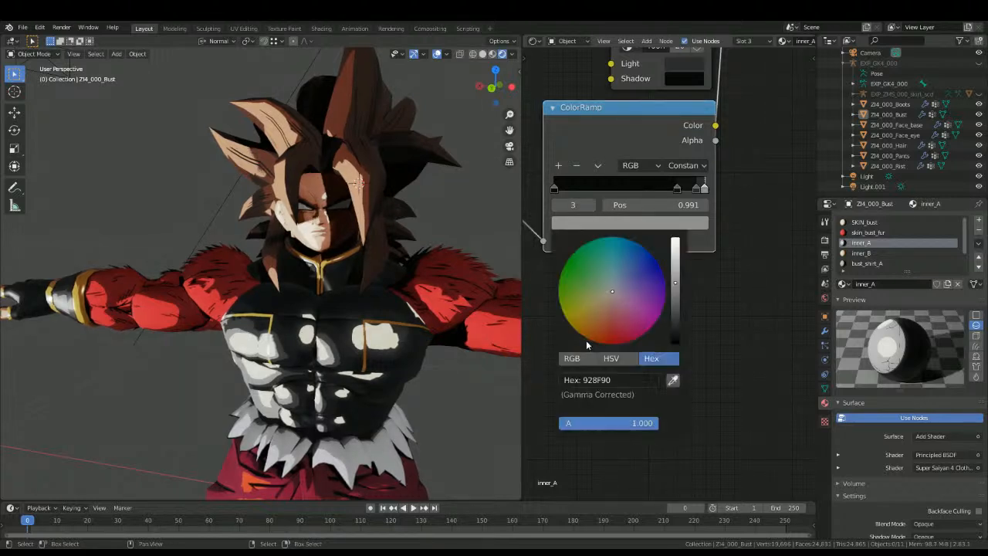
pyautogui.hotkey('ctrl', 'v')
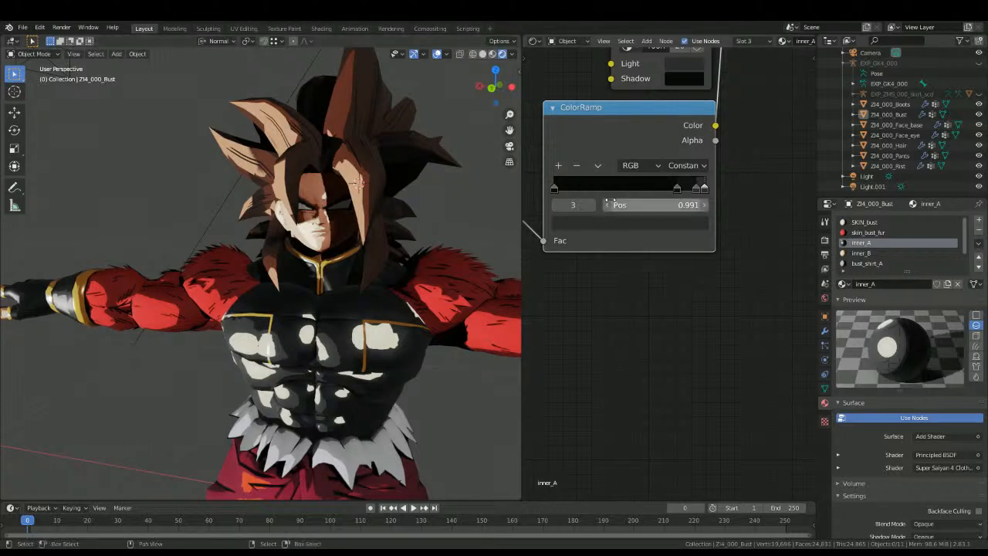
# Step: Delete the last colour stop, at position 0.991, from inner_A's ColorRamp
pyautogui.scroll(1, 649, 205)
pyautogui.click(535, 194)
pyautogui.click(578, 193)
pyautogui.click(561, 146)
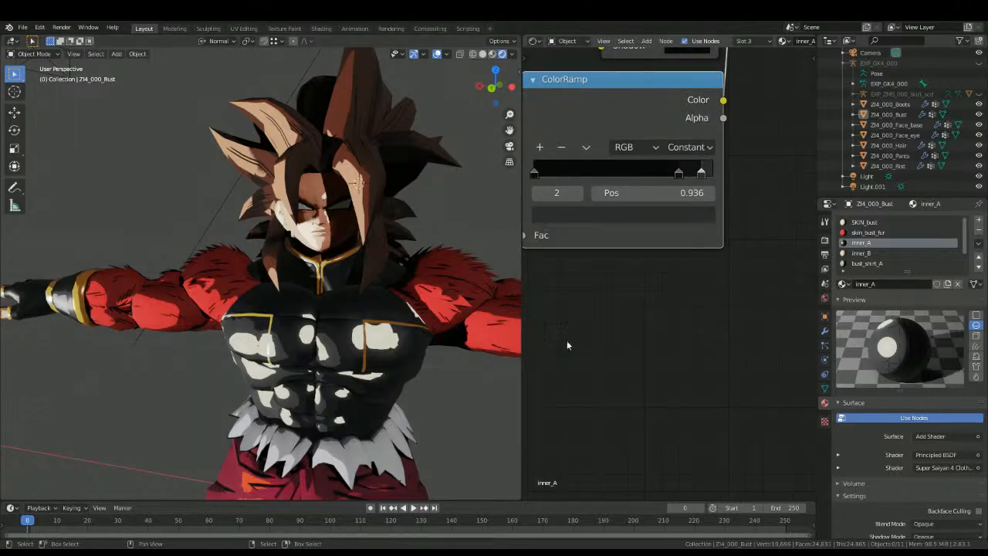
# Step: Recolour the stop at position 0.936 of inner_A's ColorRamp dark grey
pyautogui.moveTo(559, 204); pyautogui.dragTo(653, 257, button='middle')
pyautogui.click(653, 254)
pyautogui.write('181818')
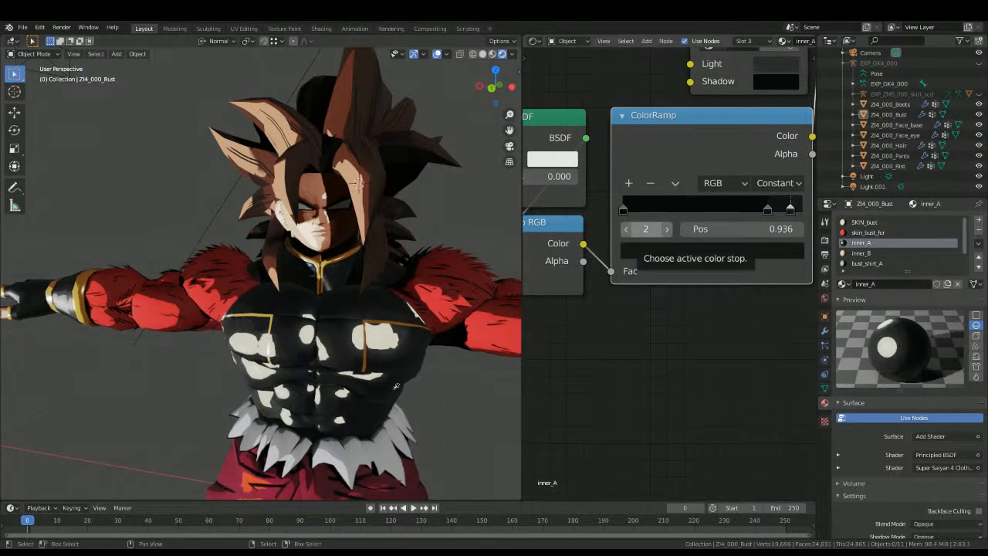
pyautogui.click(646, 249)
pyautogui.hotkey('ctrl', 'v')
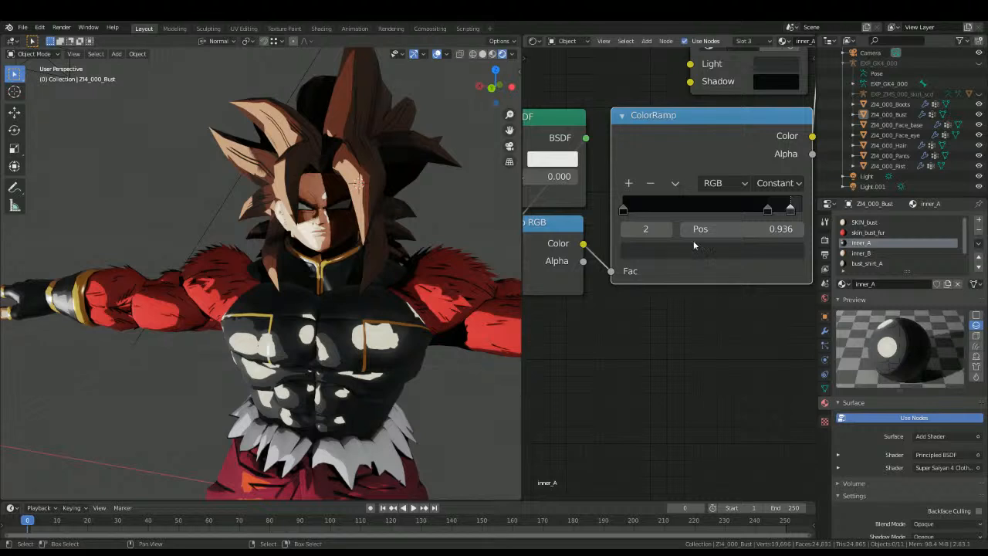
# Step: Recolour the middle and first stops of inner_A's ColorRamp near-black
pyautogui.click(626, 230)
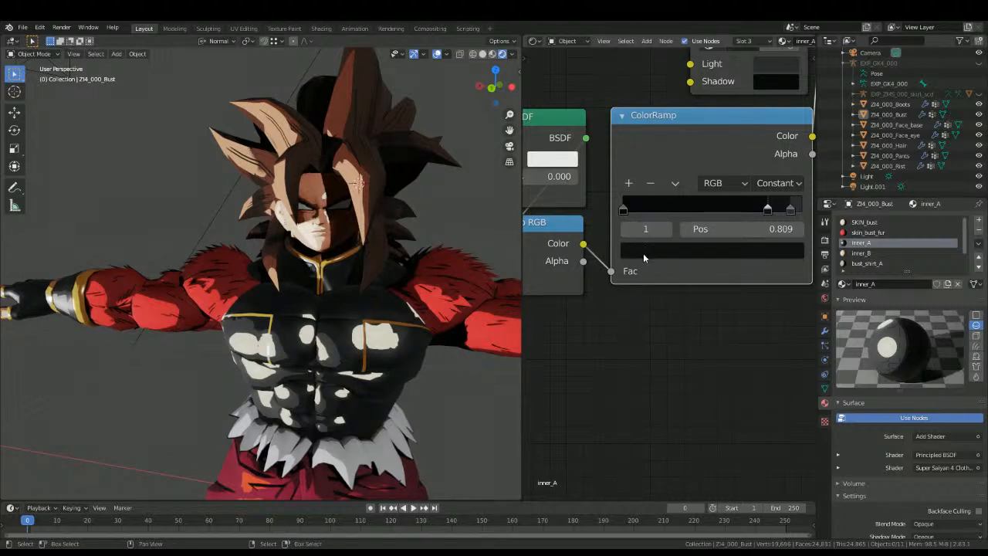
pyautogui.click(643, 251)
pyautogui.click(625, 229)
pyautogui.click(650, 249)
pyautogui.click(660, 250)
pyautogui.click(660, 250)
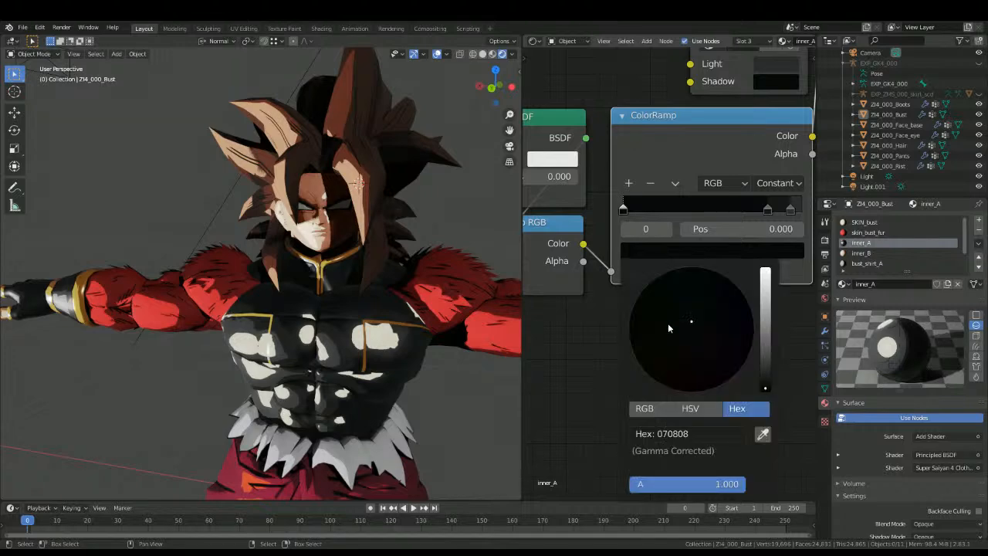
pyautogui.hotkey('ctrl', 'v')
# Step: Move the upper two stops of inner_A's ColorRamp toward the dark end, placing the brightest at 0.868
pyautogui.moveTo(210, 312); pyautogui.dragTo(296, 271, button='middle')
pyautogui.moveTo(718, 177); pyautogui.dragTo(629, 226, button='middle')
pyautogui.moveTo(374, 227); pyautogui.dragTo(359, 291, button='middle')
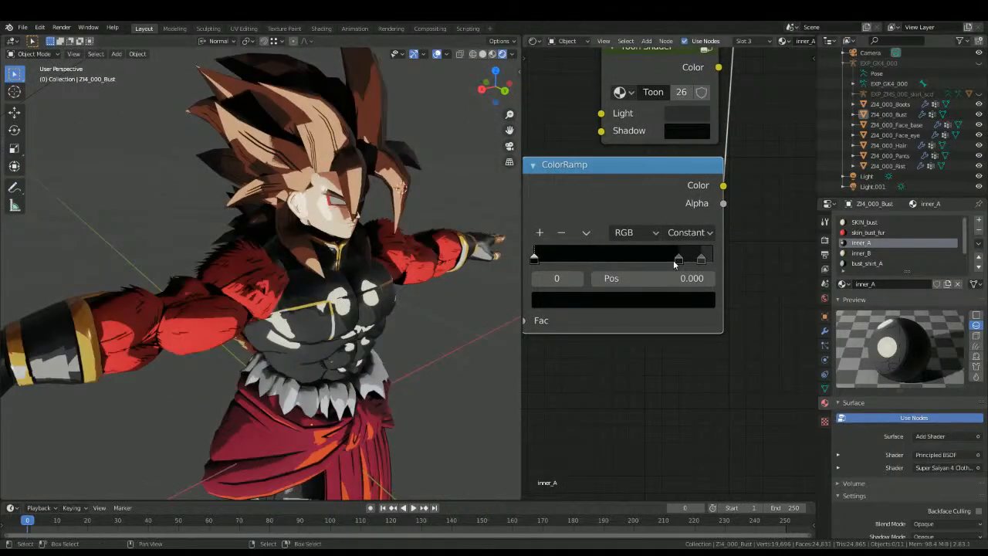
pyautogui.moveTo(676, 258)
pyautogui.mouseDown()
pyautogui.moveTo(655, 260)
pyautogui.moveTo(699, 259)
pyautogui.moveTo(677, 265)
pyautogui.moveTo(688, 260)
pyautogui.mouseUp()
pyautogui.moveTo(270, 254)
pyautogui.mouseDown(button='middle')
pyautogui.moveTo(215, 268)
pyautogui.moveTo(227, 269)
pyautogui.mouseUp(button='middle')
pyautogui.scroll(-6, 227, 269)
# Step: View the character in Back Orthographic with Material Preview shading and rotate the environment lighting until highlights fall on its front
pyautogui.press('KP_3')
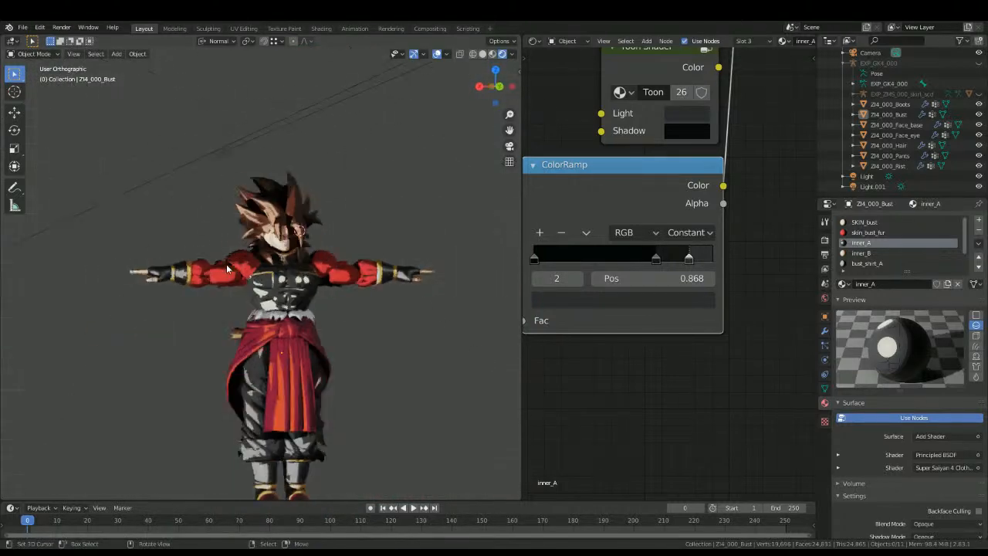
pyautogui.press('ctrl+KP_1')
pyautogui.scroll(3, 224, 270)
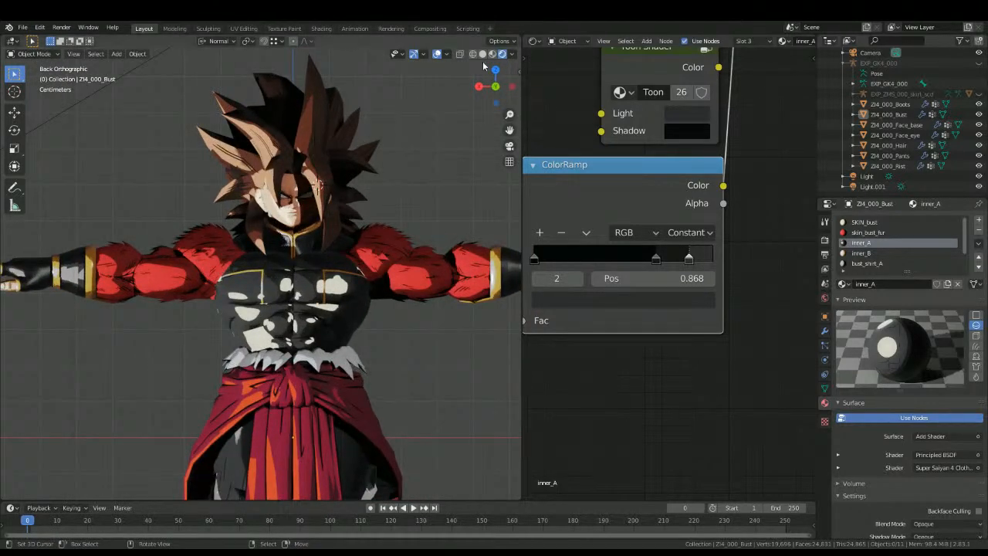
pyautogui.click(492, 54)
pyautogui.click(512, 54)
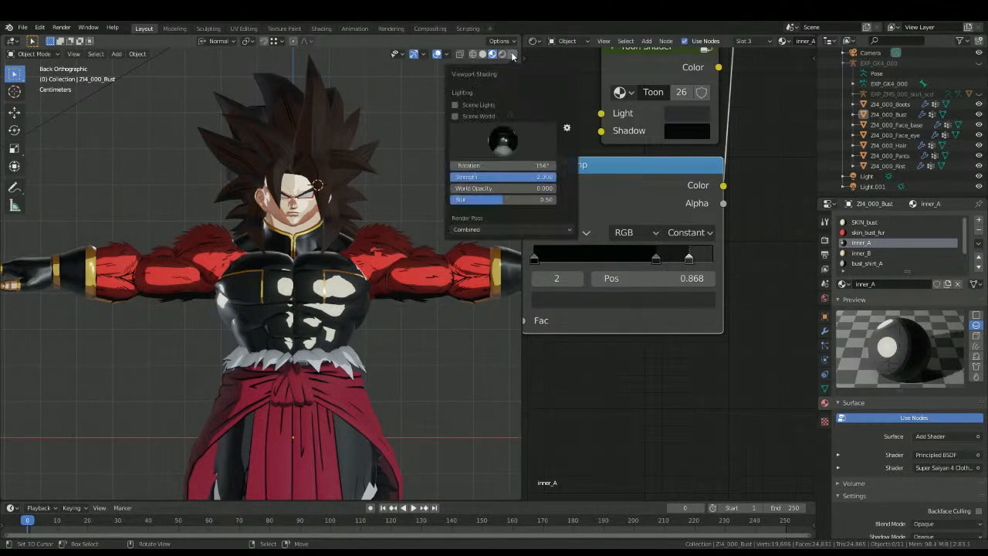
pyautogui.moveTo(502, 165); pyautogui.dragTo(538, 165)
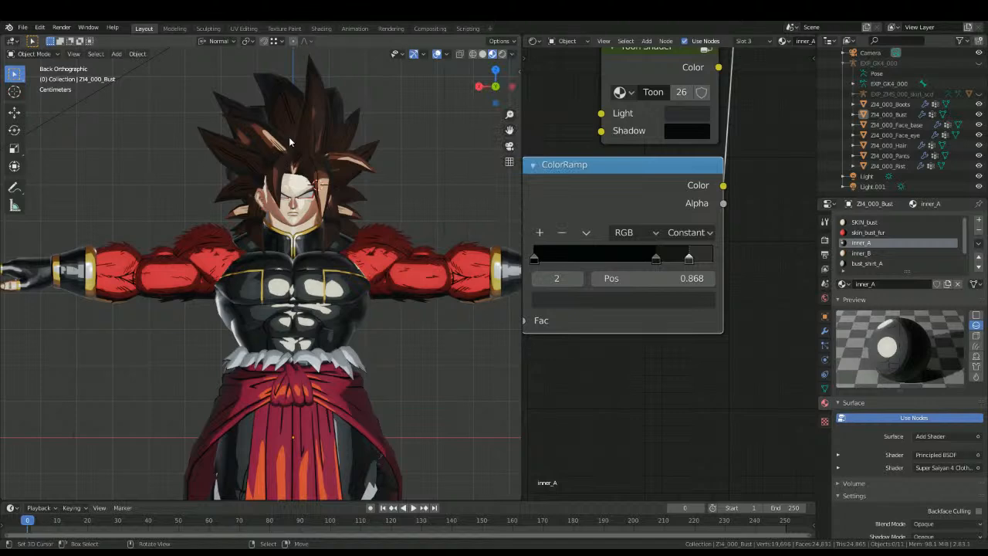
pyautogui.scroll(-4, 290, 151)
pyautogui.scroll(3, 255, 158)
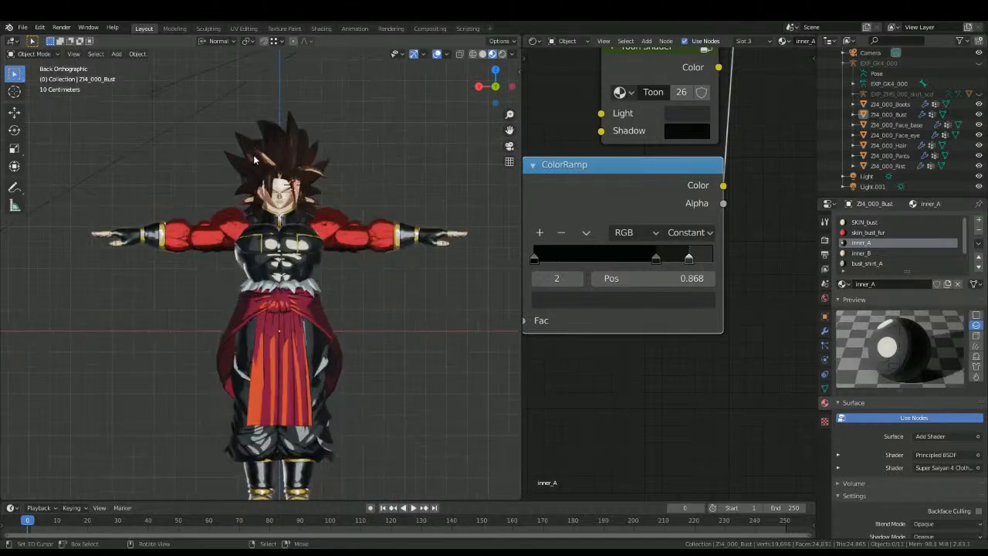
pyautogui.scroll(4, 232, 181)
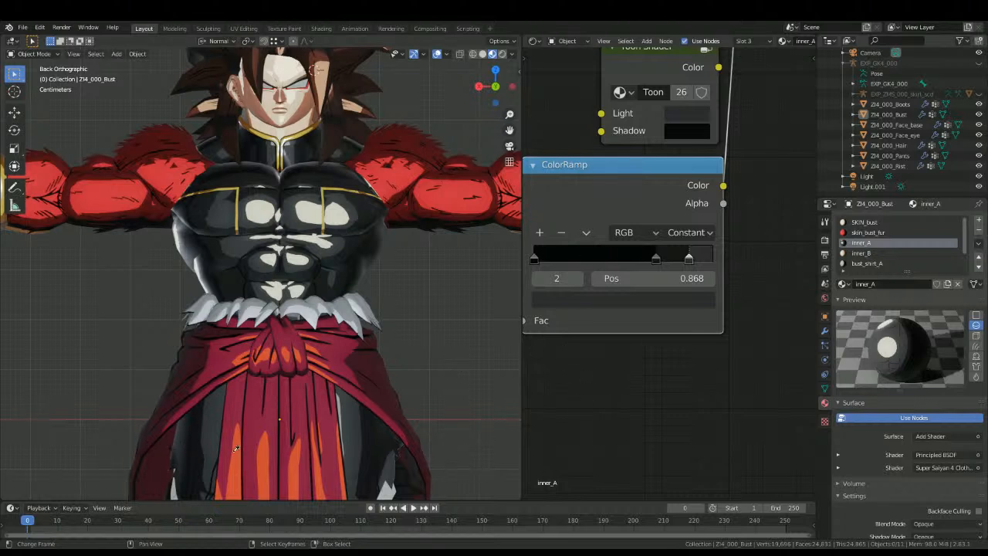
# Step: Recolour the top two ColorRamp stops of the bust's inner_B material, off-white for stop 4 and yellow for stop 3
pyautogui.click(861, 252)
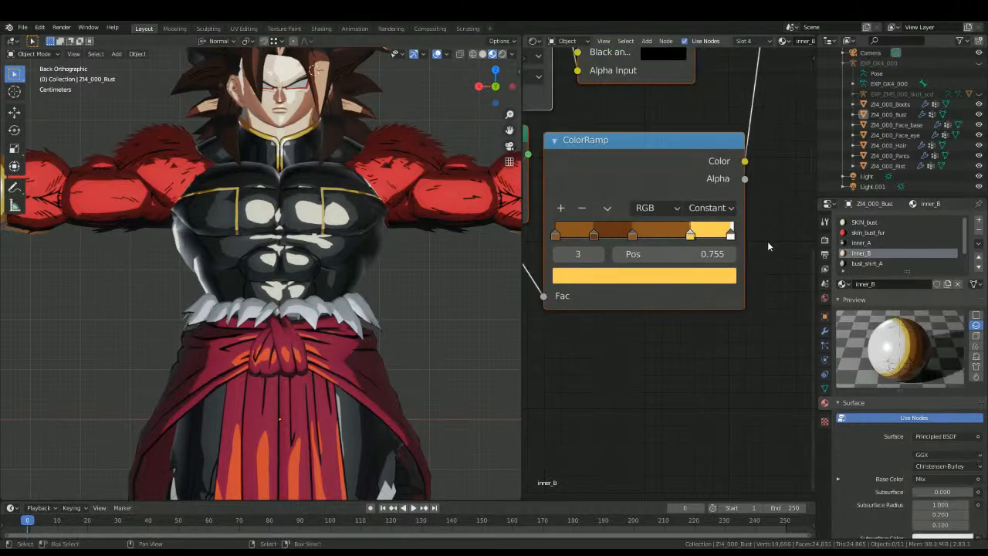
pyautogui.moveTo(562, 259); pyautogui.dragTo(591, 260)
pyautogui.click(563, 278)
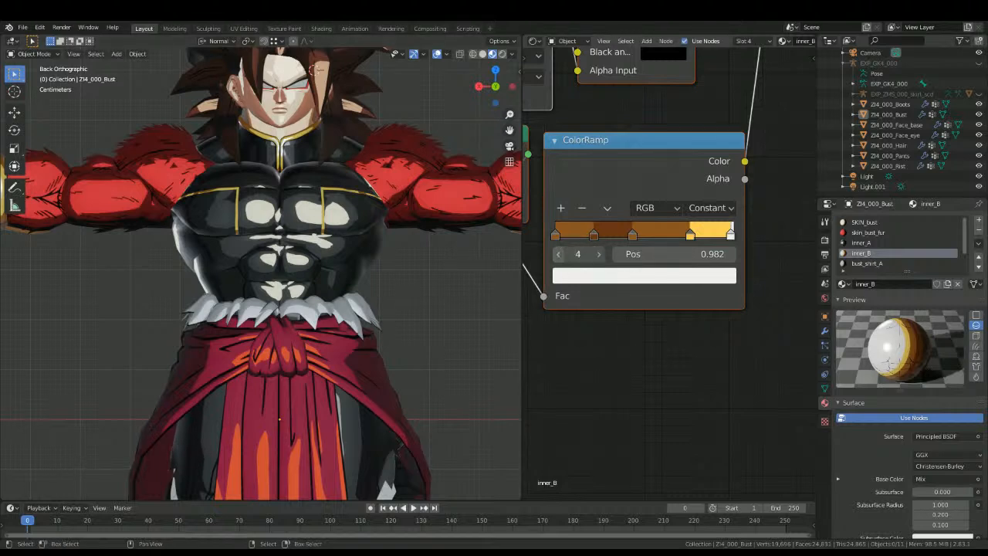
pyautogui.click(558, 254)
pyautogui.click(624, 276)
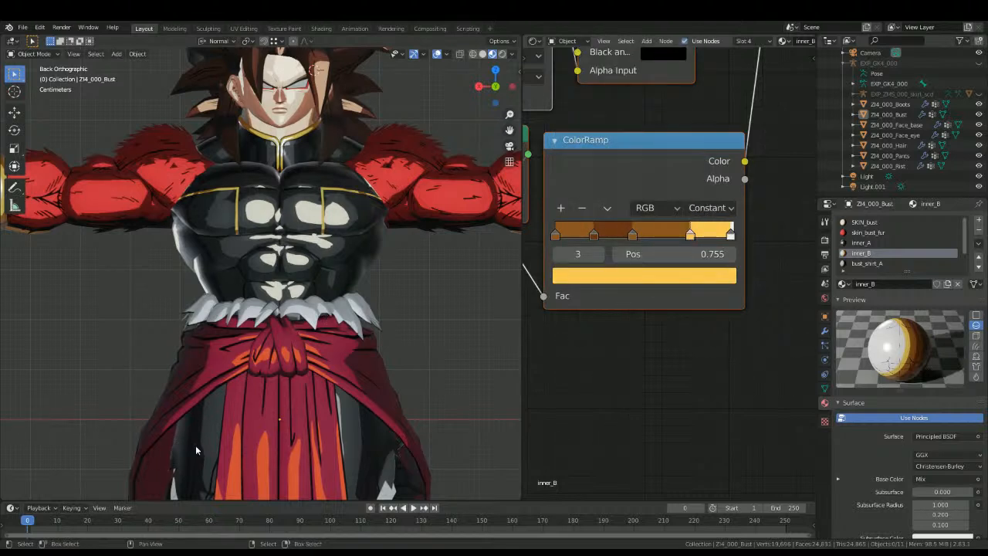
# Step: Recolour the three lower stops of inner_B's ColorRamp, using ochre for stops 2 and 0 and darker brown for stop 1
pyautogui.click(557, 254)
pyautogui.click(574, 276)
pyautogui.moveTo(551, 259); pyautogui.dragTo(506, 274)
pyautogui.hotkey('ctrl', 'z')
pyautogui.click(557, 253)
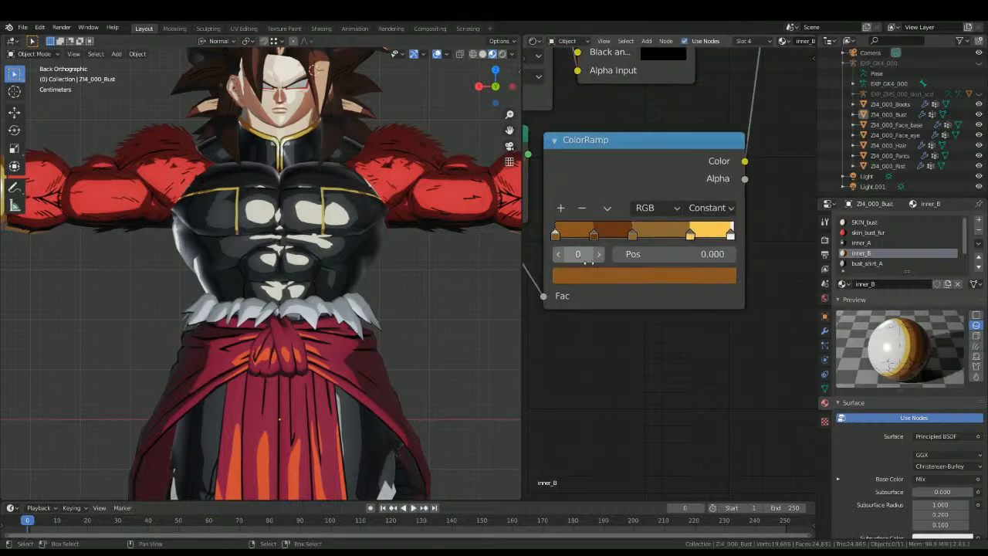
pyautogui.click(557, 254)
pyautogui.click(593, 276)
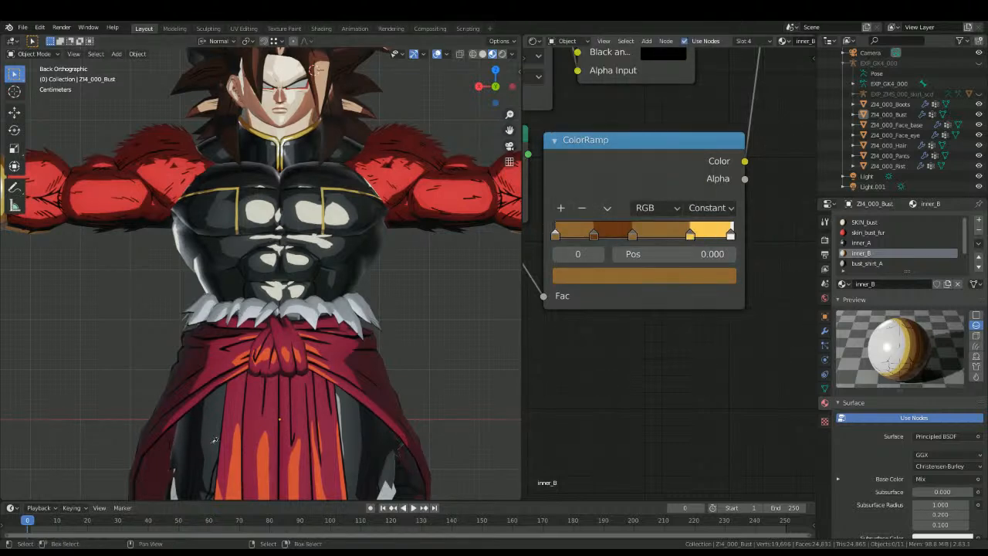
pyautogui.click(600, 254)
pyautogui.click(595, 275)
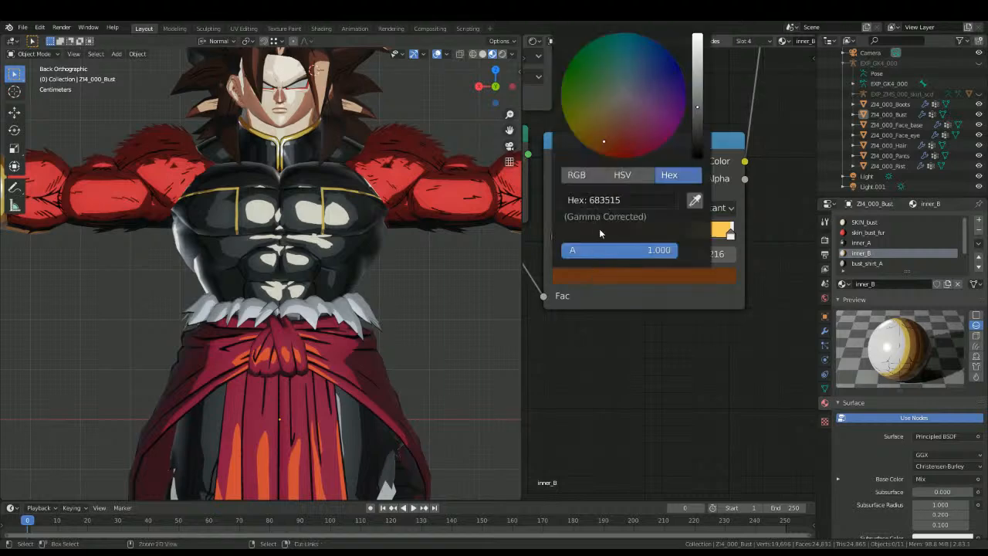
# Step: Insert an Add Shader node between the Principled BSDF and the Material Output of the inner_B material
pyautogui.scroll(-5, 644, 301)
pyautogui.moveTo(756, 157); pyautogui.dragTo(613, 290, button='middle')
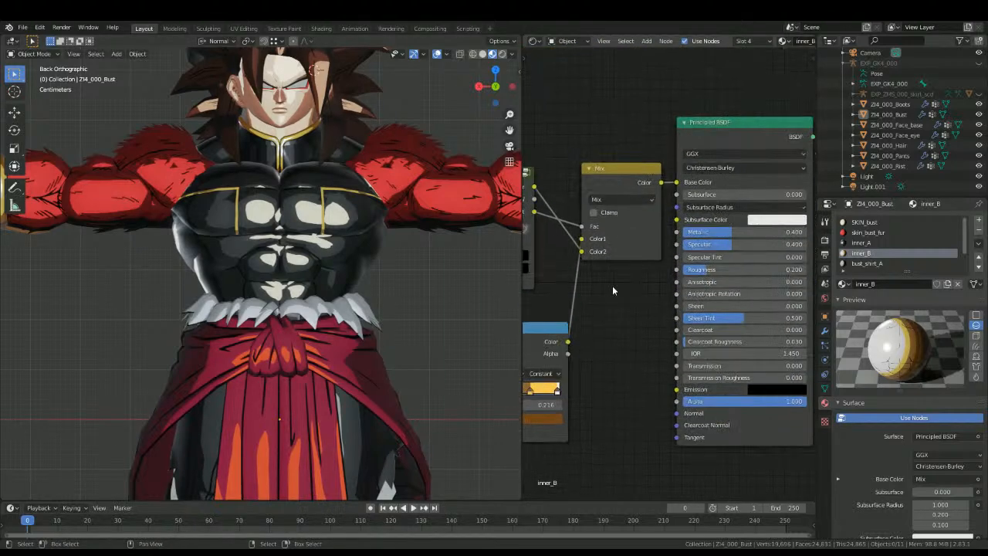
pyautogui.moveTo(716, 228); pyautogui.dragTo(556, 275, button='middle')
pyautogui.hotkey('shift', 'a')
pyautogui.click(568, 256)
pyautogui.write('add')
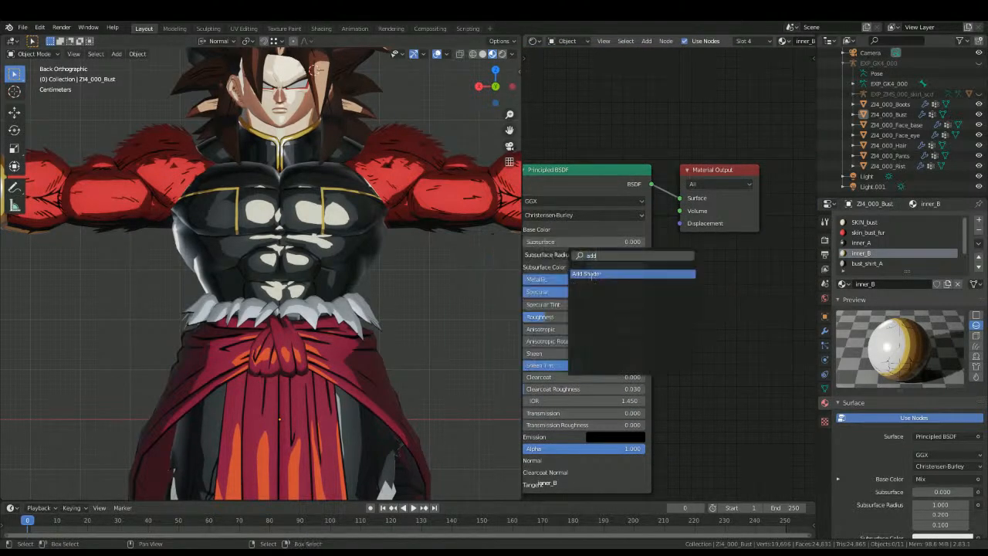
pyautogui.press('Return')
pyautogui.click(699, 192)
# Step: Add the Super Saiyan 4 Clothes node group to inner_B and connect its Color output to the Add Shader's second input
pyautogui.hotkey('shift', 'a')
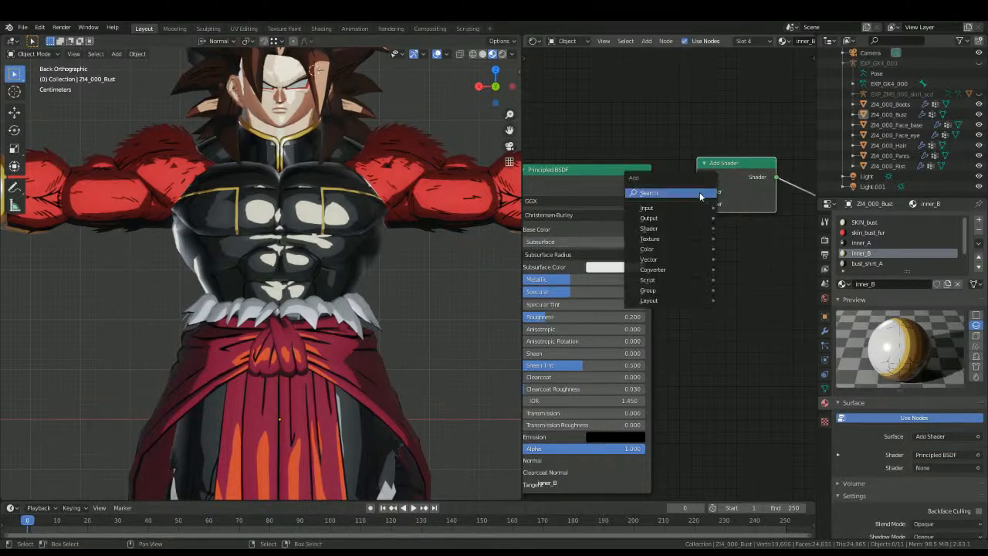
pyautogui.hotkey('shift', 'a')
pyautogui.click(693, 257)
pyautogui.write('super')
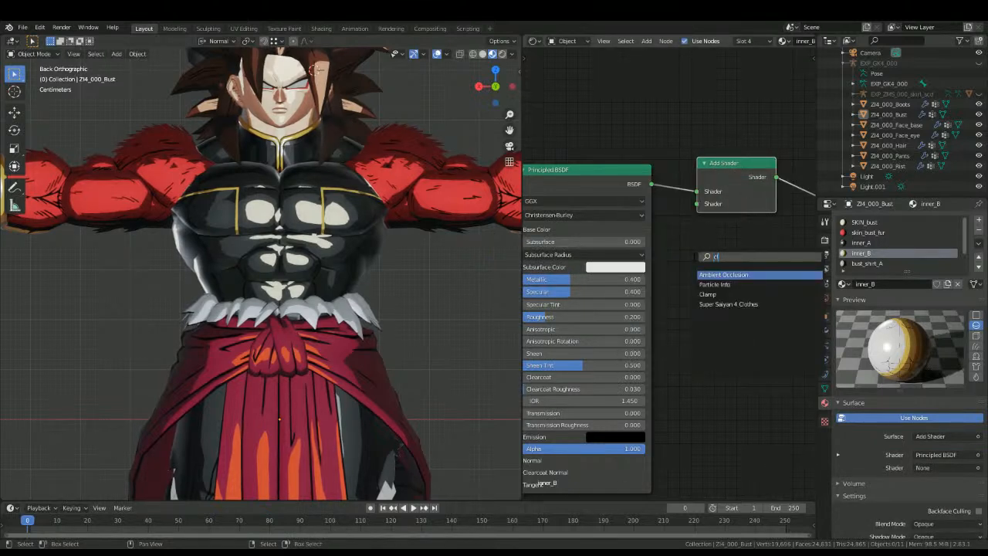
pyautogui.press('Return')
pyautogui.click(726, 247)
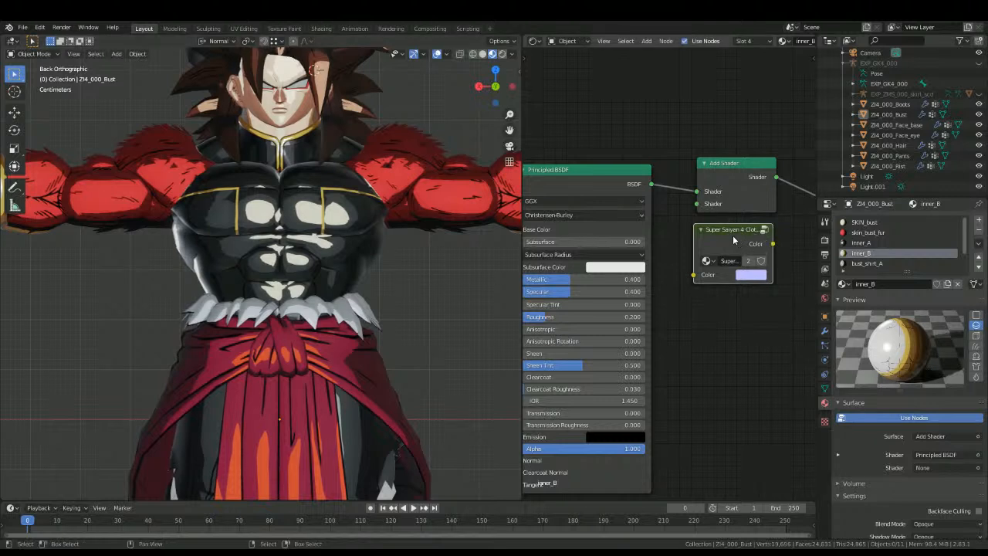
pyautogui.moveTo(772, 243); pyautogui.dragTo(698, 204)
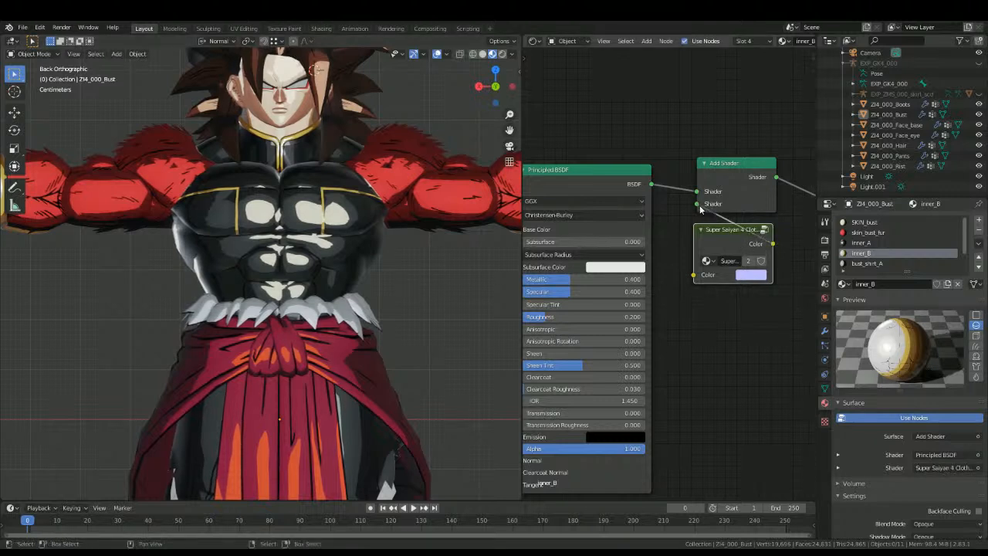
# Step: Check the clothes shading around the character's front and reopen the bust's inner_A material
pyautogui.scroll(-4, 308, 309)
pyautogui.moveTo(315, 290); pyautogui.dragTo(313, 316, button='middle')
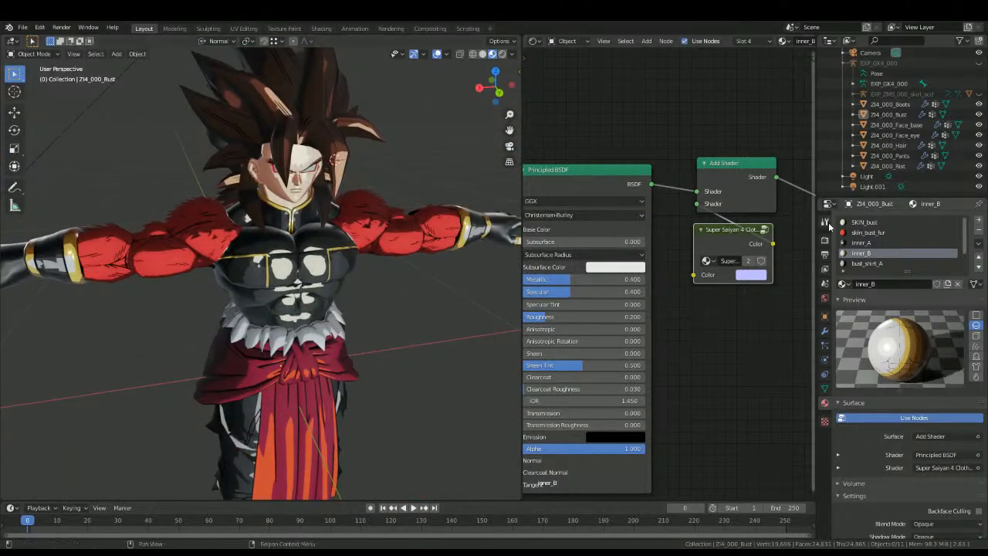
pyautogui.scroll(-2, 662, 303)
pyautogui.moveTo(669, 282); pyautogui.dragTo(767, 230, button='middle')
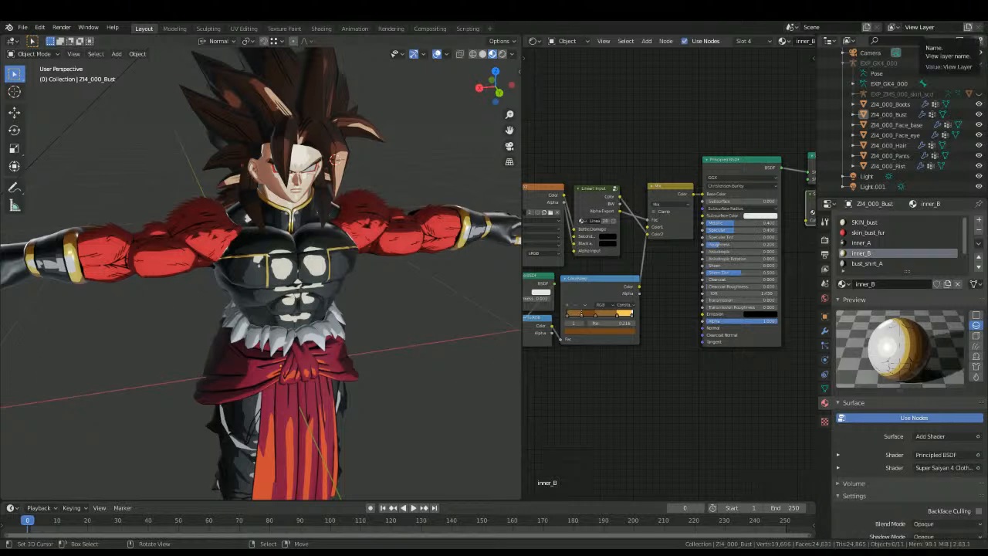
pyautogui.moveTo(194, 343); pyautogui.dragTo(458, 297, button='middle')
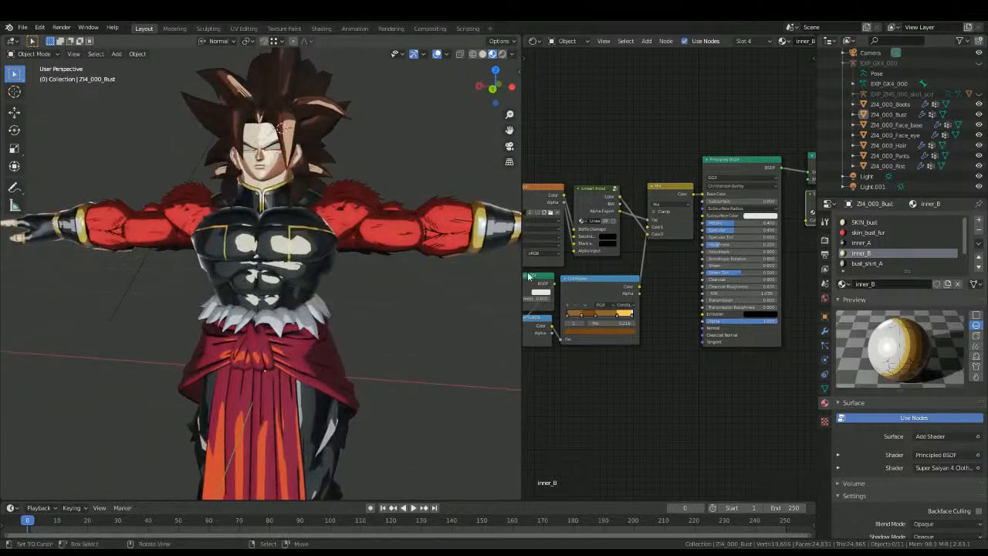
pyautogui.click(867, 242)
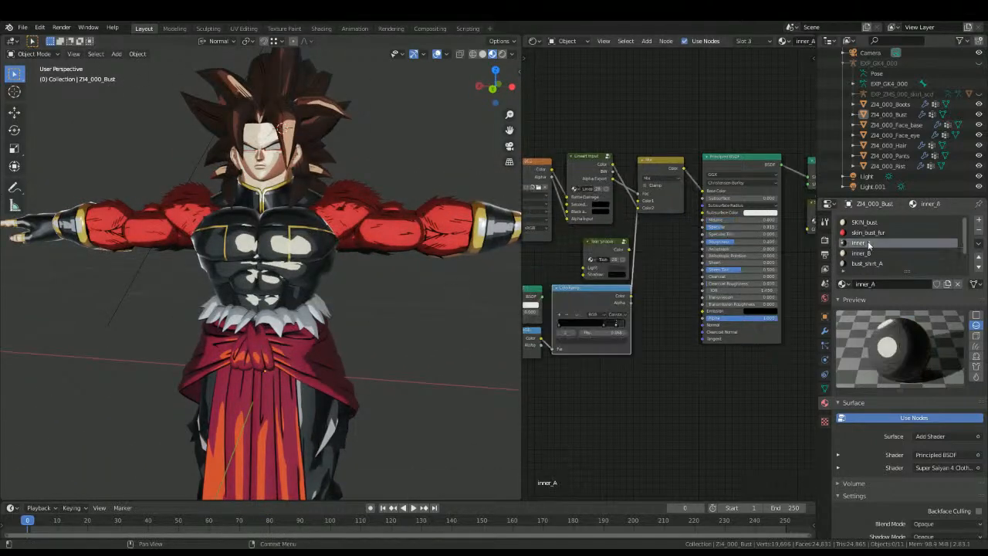
# Step: Copy inner_A's ColorRamp shading nodes, Add Shader, Super Saiyan 4 Clothes group and Material Output
pyautogui.scroll(-2, 602, 323)
pyautogui.press('b')
pyautogui.moveTo(554, 359); pyautogui.dragTo(614, 291)
pyautogui.moveTo(775, 256); pyautogui.dragTo(677, 284, button='middle')
pyautogui.press('b')
pyautogui.moveTo(686, 283); pyautogui.dragTo(744, 228)
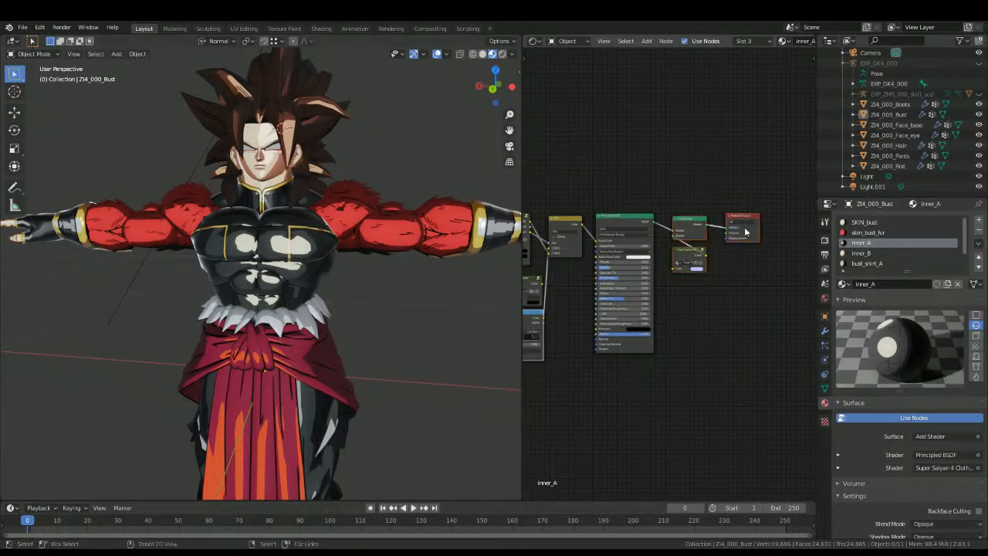
# Step: Replace the ColorRamp shading nodes and Material Output of bust_shirt_A with the copied nodes
pyautogui.click(867, 263)
pyautogui.click(747, 224)
pyautogui.press('b')
pyautogui.moveTo(528, 387); pyautogui.dragTo(589, 312)
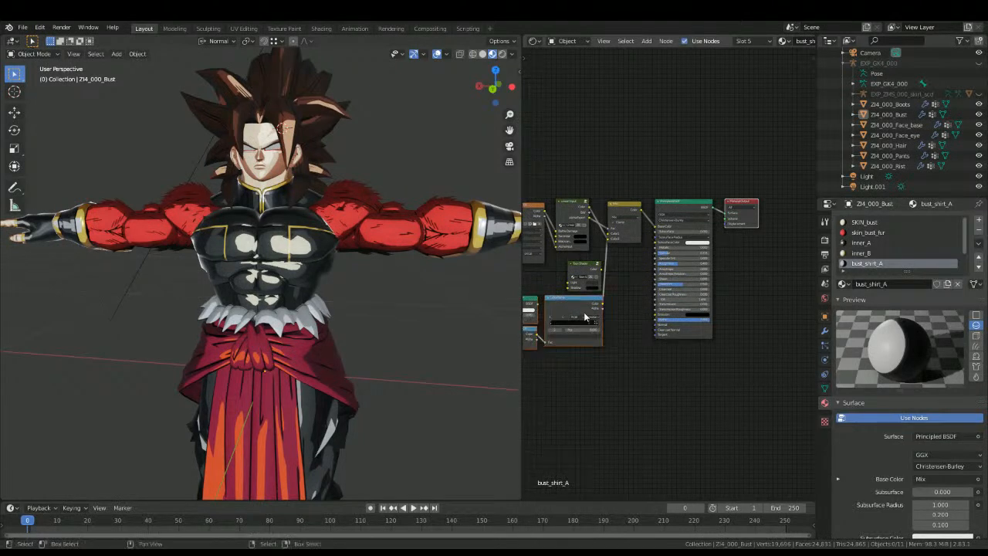
pyautogui.press('x')
pyautogui.hotkey('ctrl', 'v')
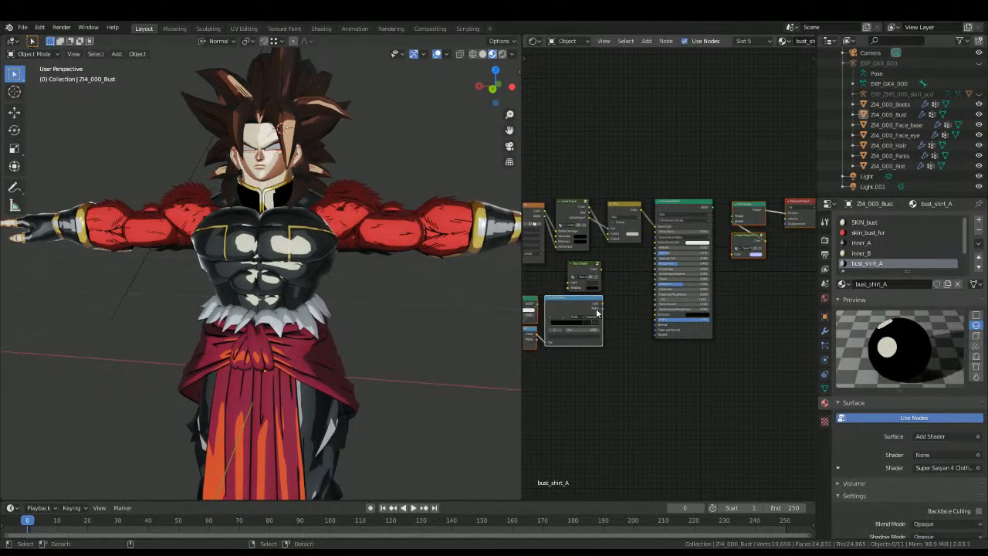
# Step: In bust_shirt_A, connect the ColorRamp's Color to the Mix node's Color2 and the Principled BSDF to the Add Shader's first input
pyautogui.moveTo(601, 303); pyautogui.dragTo(608, 233)
pyautogui.moveTo(708, 209); pyautogui.dragTo(733, 215)
pyautogui.moveTo(241, 383); pyautogui.dragTo(385, 399, button='middle')
pyautogui.scroll(3, 185, 338)
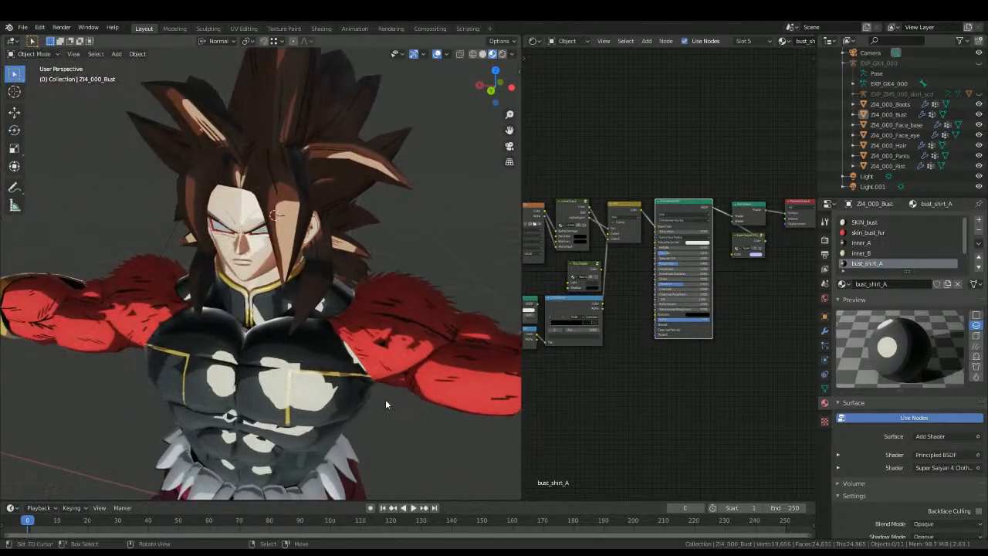
pyautogui.scroll(6, 385, 400)
# Step: Copy inner_B's gold ColorRamp shading nodes together with its Add Shader, Super Saiyan 4 Clothes group and Material Output
pyautogui.click(861, 254)
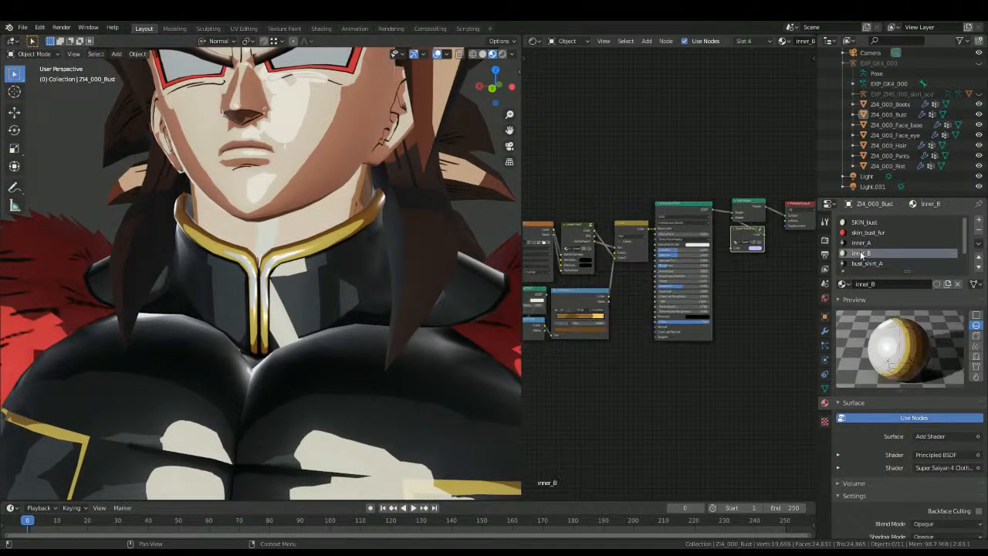
pyautogui.press('b')
pyautogui.moveTo(743, 274); pyautogui.dragTo(806, 195)
# Step: Replace the ColorRamp shading nodes and Material Output of bust_shirt_B with the nodes copied from inner_B
pyautogui.scroll(-2, 855, 253)
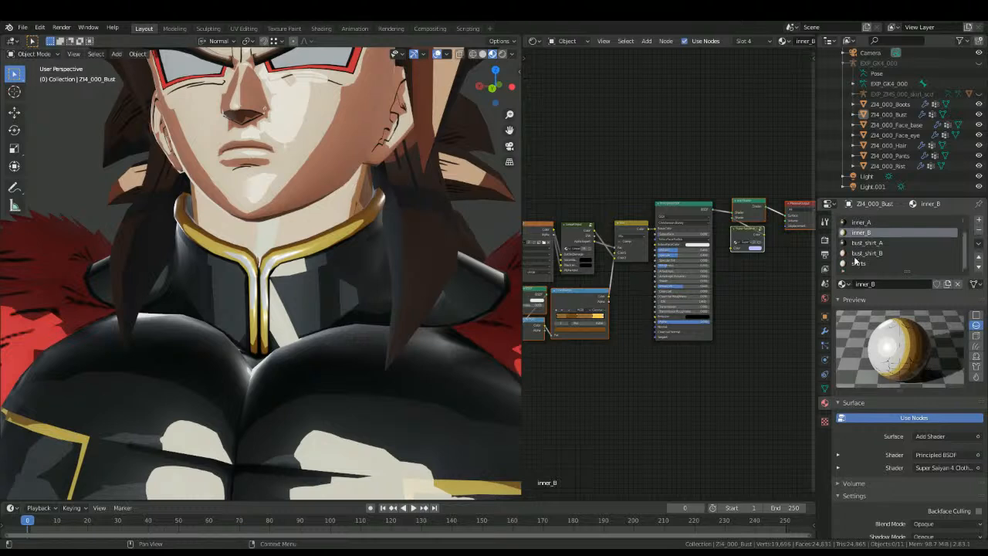
pyautogui.click(858, 253)
pyautogui.press('b')
pyautogui.moveTo(727, 254); pyautogui.dragTo(767, 182)
pyautogui.press('x')
pyautogui.hotkey('ctrl', 'v')
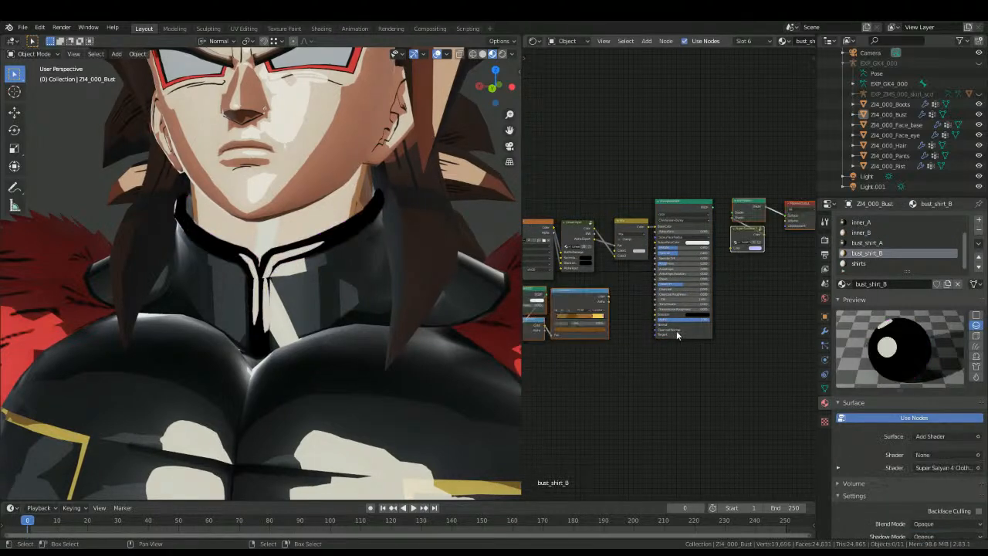
# Step: Link bust_shirt_B's gold ColorRamp to the Mix node's Color2 and its Principled BSDF to the Add Shader's first input
pyautogui.click(610, 297)
pyautogui.moveTo(609, 297); pyautogui.dragTo(622, 254)
pyautogui.moveTo(712, 210); pyautogui.dragTo(735, 213)
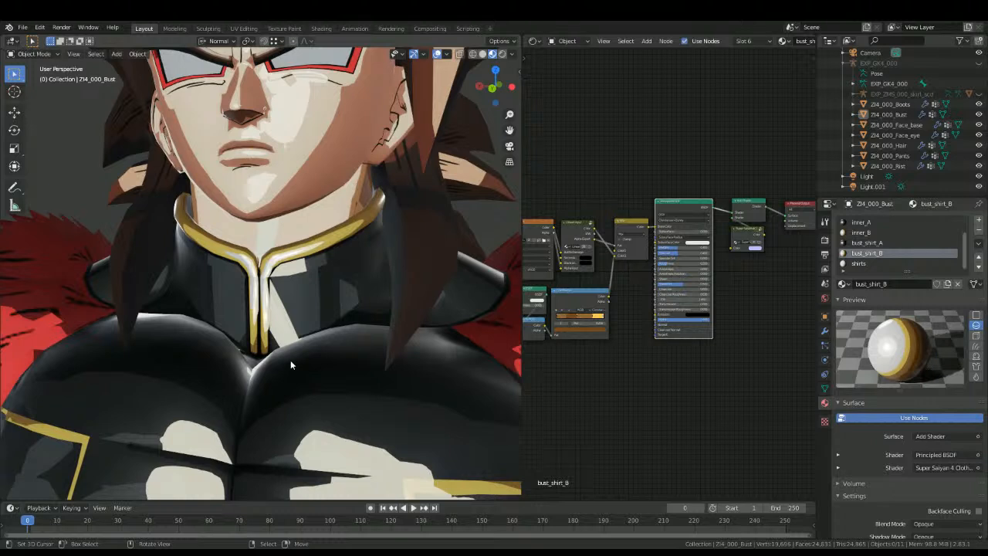
# Step: Recolour the lower stops of the shirts material's ColorRamp, using pale bluish white for stop 2 and purplish greys for stops 1 and 0
pyautogui.click(858, 263)
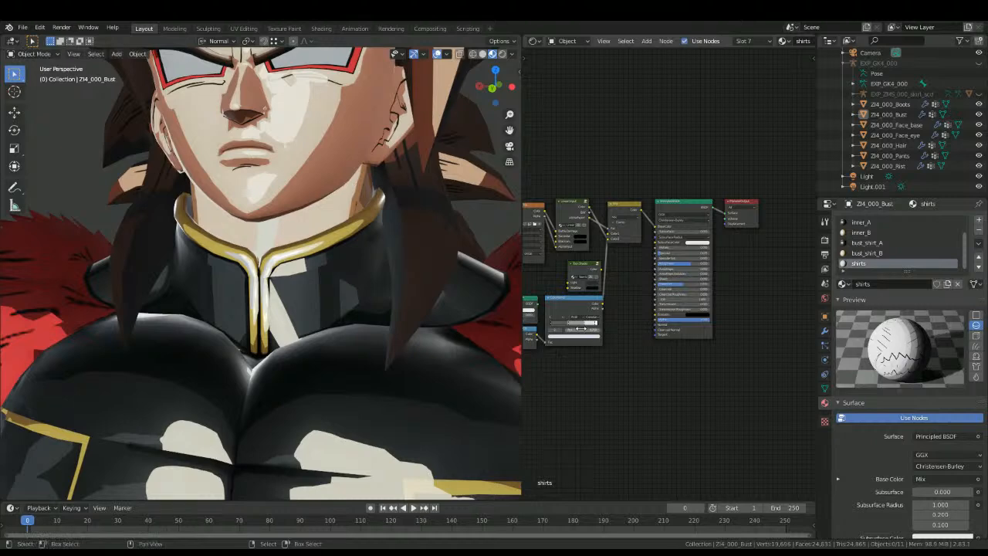
pyautogui.scroll(-7, 334, 377)
pyautogui.keyDown('shift'); pyautogui.moveTo(333, 378); pyautogui.dragTo(347, 306, button='middle'); pyautogui.keyUp('shift')
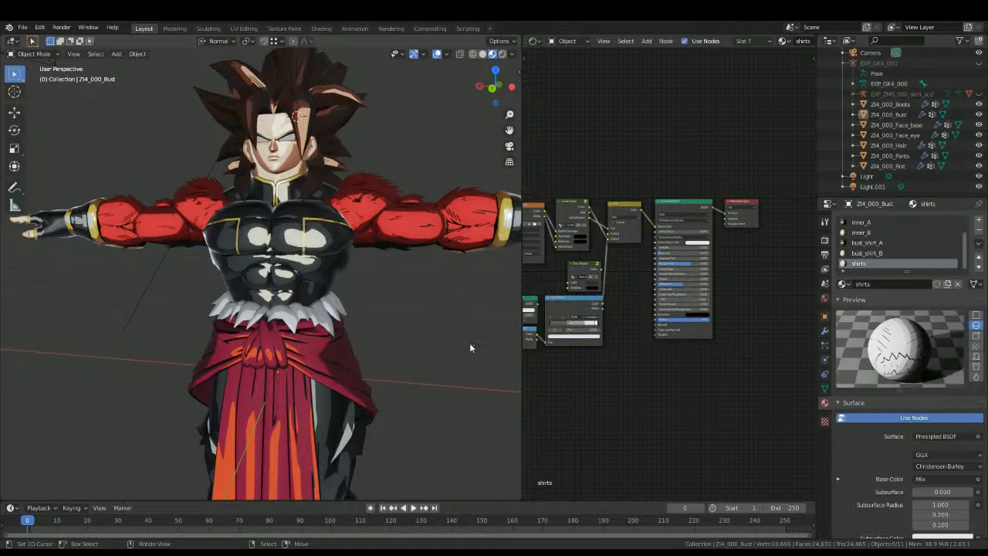
pyautogui.scroll(4, 617, 346)
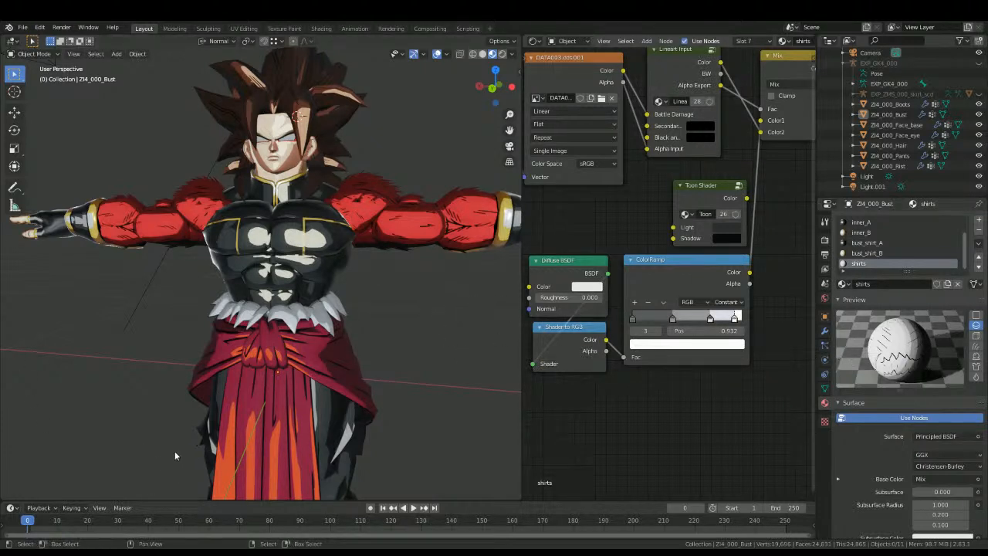
pyautogui.click(668, 345)
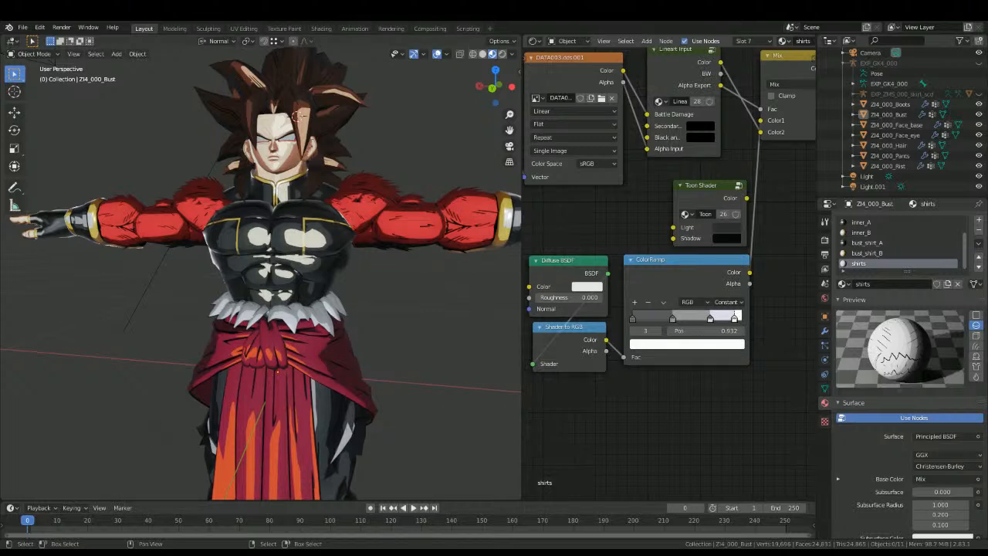
pyautogui.click(640, 329)
pyautogui.click(645, 344)
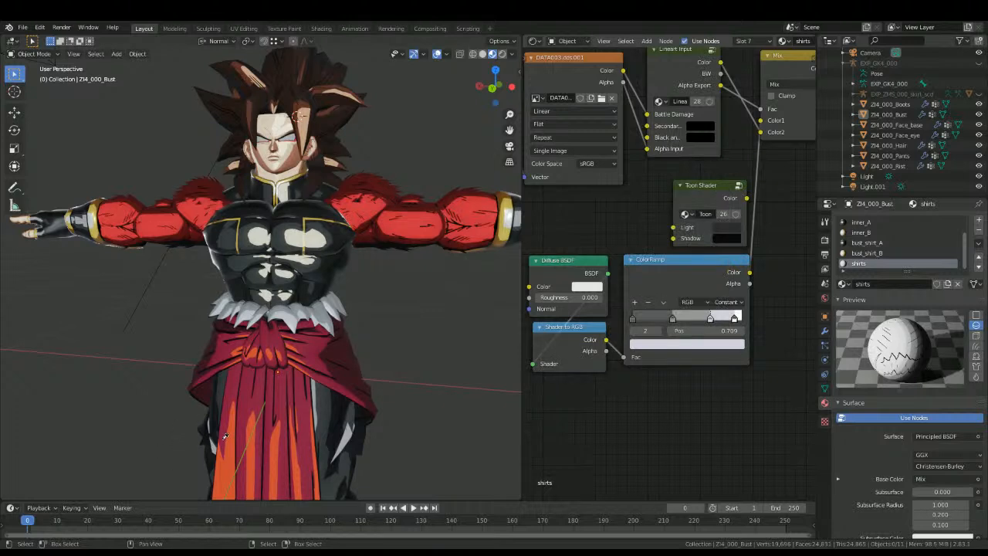
pyautogui.click(639, 344)
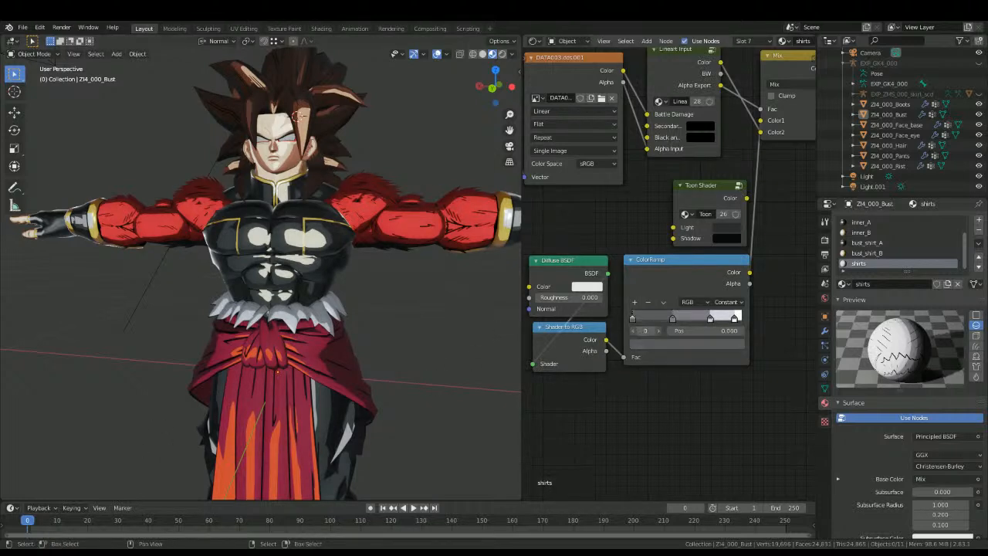
pyautogui.click(652, 344)
# Step: Insert an Add Shader node between the Principled BSDF and the Material Output of the shirts material
pyautogui.scroll(-6, 597, 307)
pyautogui.moveTo(607, 261); pyautogui.dragTo(517, 318, button='middle')
pyautogui.moveTo(318, 287); pyautogui.dragTo(363, 280, button='middle')
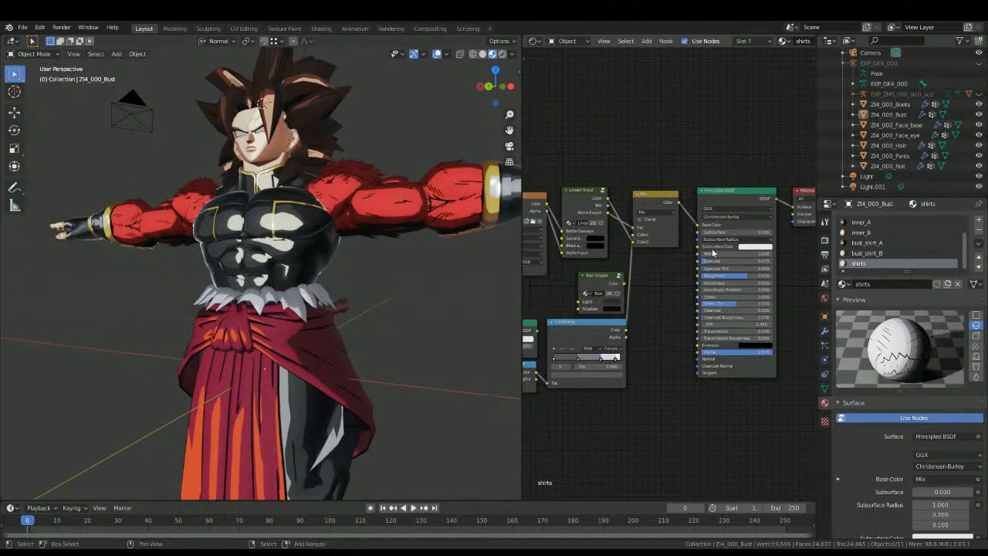
pyautogui.hotkey('shift', 'a')
pyautogui.click(744, 267)
pyautogui.click(789, 222)
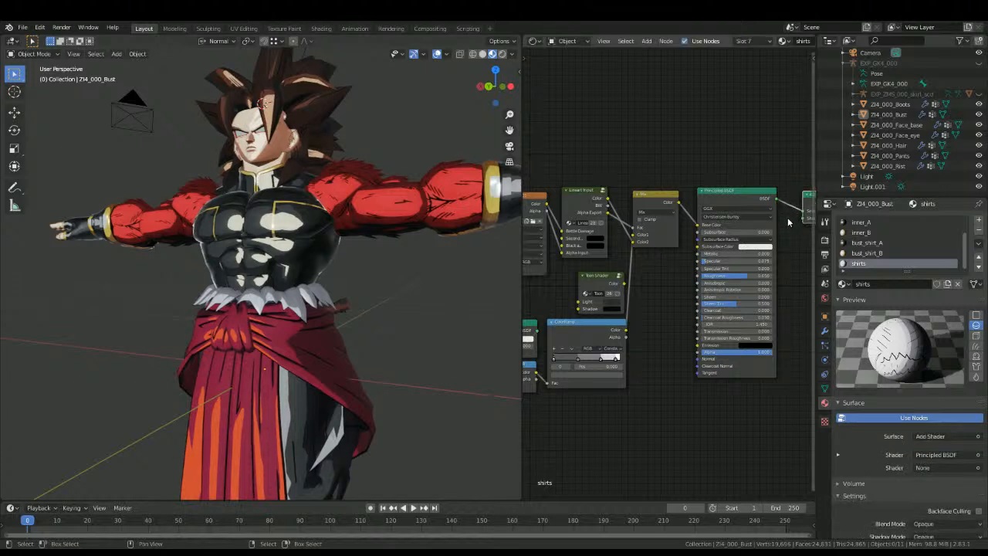
pyautogui.moveTo(788, 222); pyautogui.dragTo(673, 237, button='middle')
pyautogui.hotkey('shift', 'a')
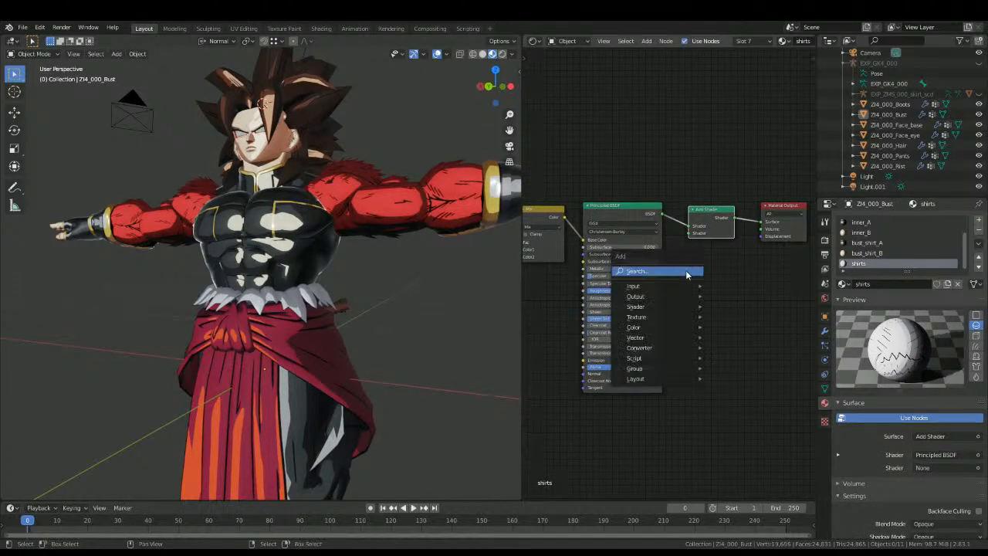
pyautogui.click(685, 270)
pyautogui.write('ti')
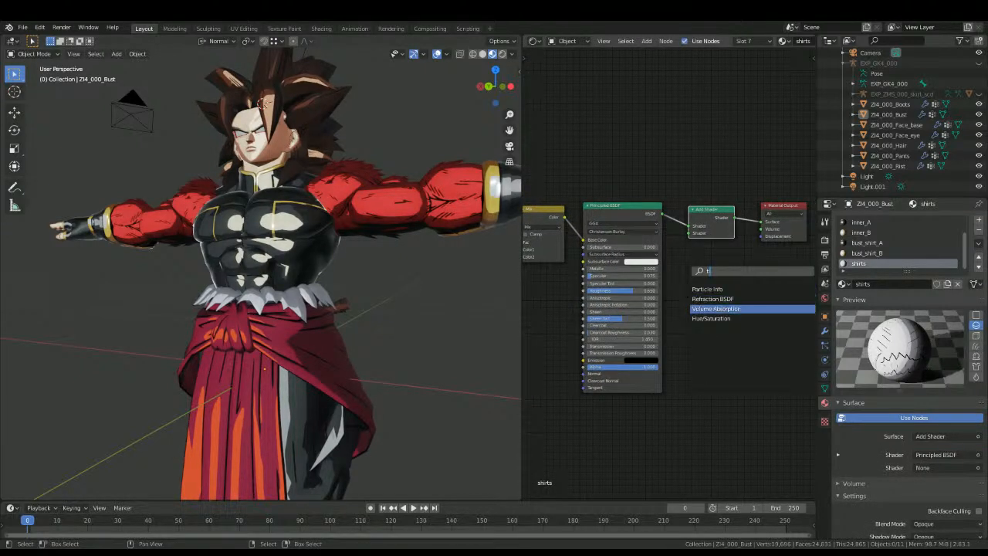
pyautogui.click(660, 280)
# Step: Add the Super Saiyan 4 Clothes node group to the shirts material and connect its Color output to the Add Shader's second input
pyautogui.hotkey('shift', 'a')
pyautogui.click(694, 278)
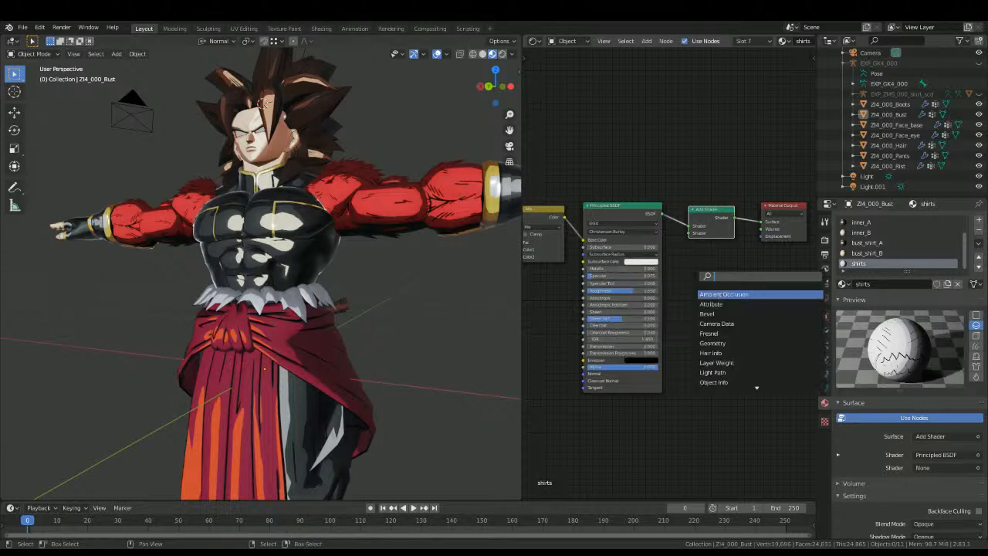
pyautogui.write('sup')
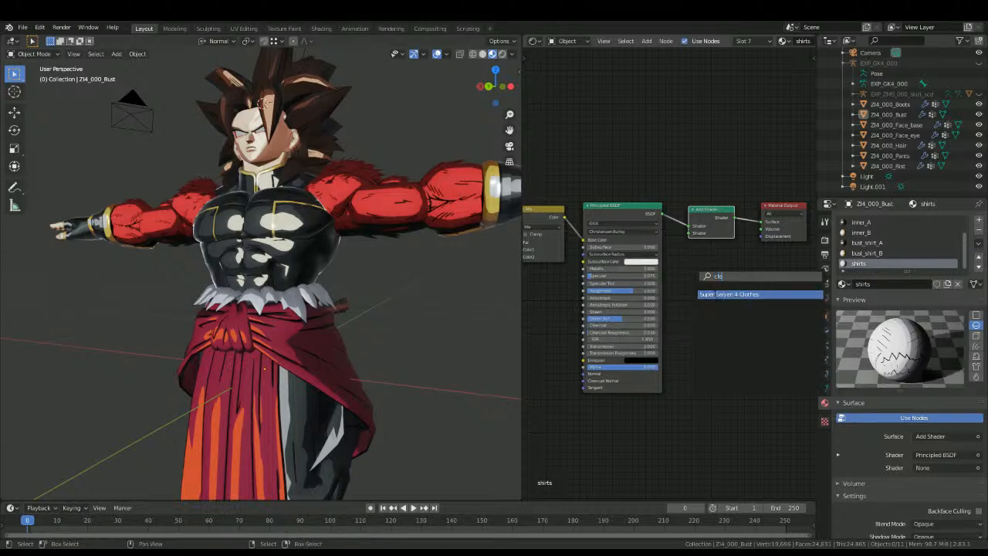
pyautogui.click(736, 294)
pyautogui.click(731, 258)
pyautogui.moveTo(735, 255); pyautogui.dragTo(689, 233)
# Step: Examine the clothes shading on the whole character from several distances and angles, including the straight front and back views
pyautogui.scroll(4, 261, 308)
pyautogui.moveTo(261, 308)
pyautogui.mouseDown(button='middle')
pyautogui.moveTo(311, 326)
pyautogui.moveTo(270, 300)
pyautogui.mouseUp(button='middle')
pyautogui.scroll(-3, 311, 326)
pyautogui.press('KP_1')
pyautogui.press('ctrl+KP_1')
pyautogui.scroll(-4, 270, 301)
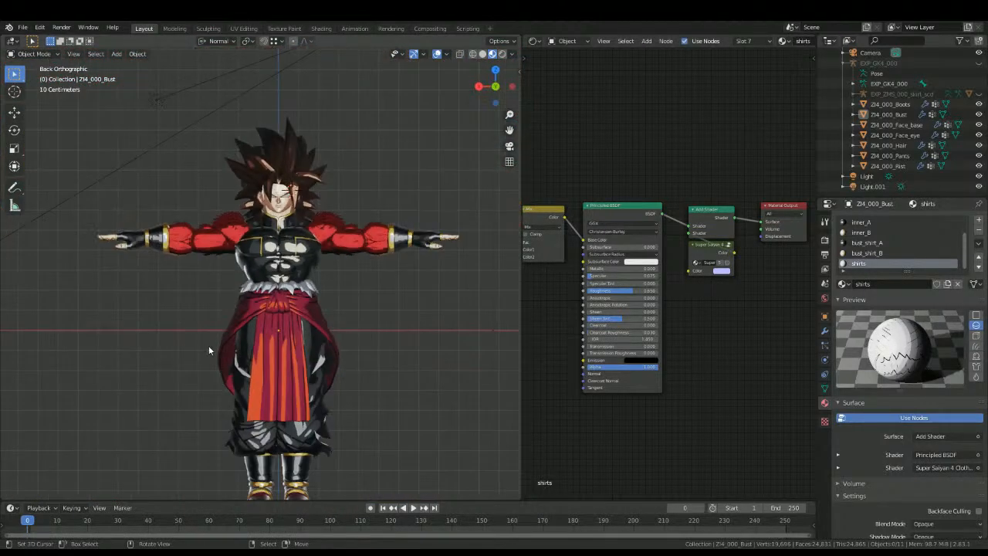
pyautogui.scroll(5, 231, 311)
pyautogui.moveTo(284, 299); pyautogui.dragTo(242, 309, button='middle')
pyautogui.scroll(6, 260, 321)
pyautogui.scroll(-5, 355, 362)
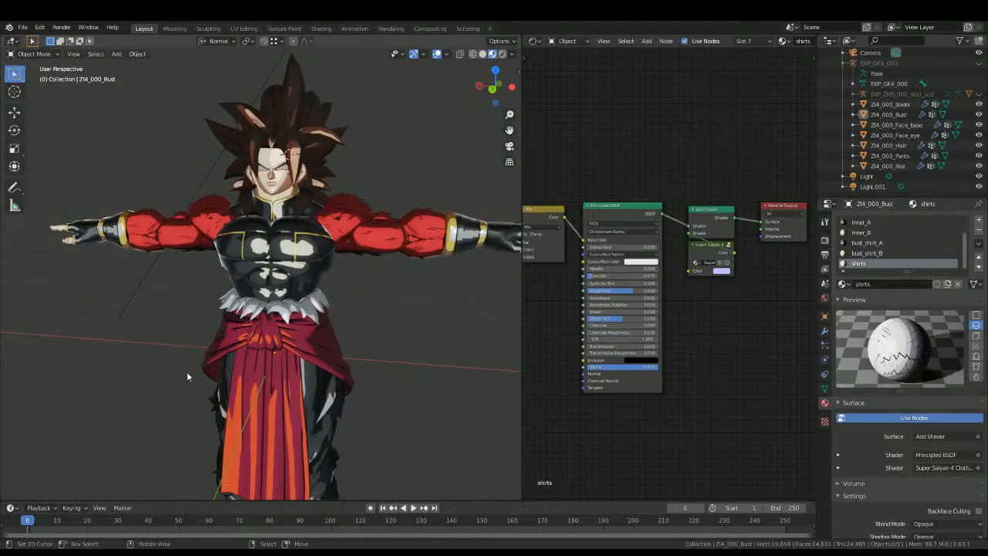
# Step: Copy the ColorRamp shading nodes, Add Shader, Super Saiyan 4 Clothes group and Material Output from the bust's inner_A material
pyautogui.click(458, 216)
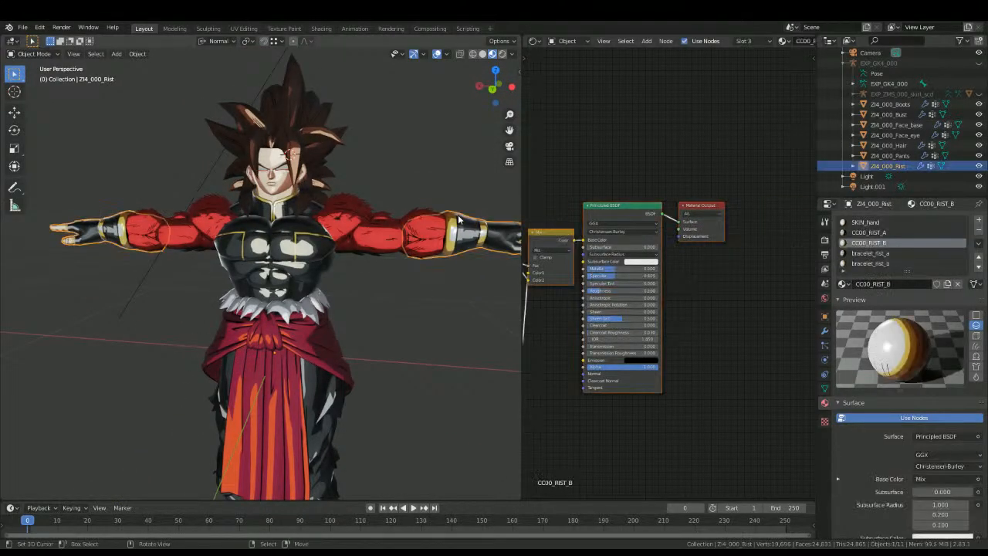
pyautogui.moveTo(458, 216); pyautogui.dragTo(347, 242, button='middle')
pyautogui.click(347, 242)
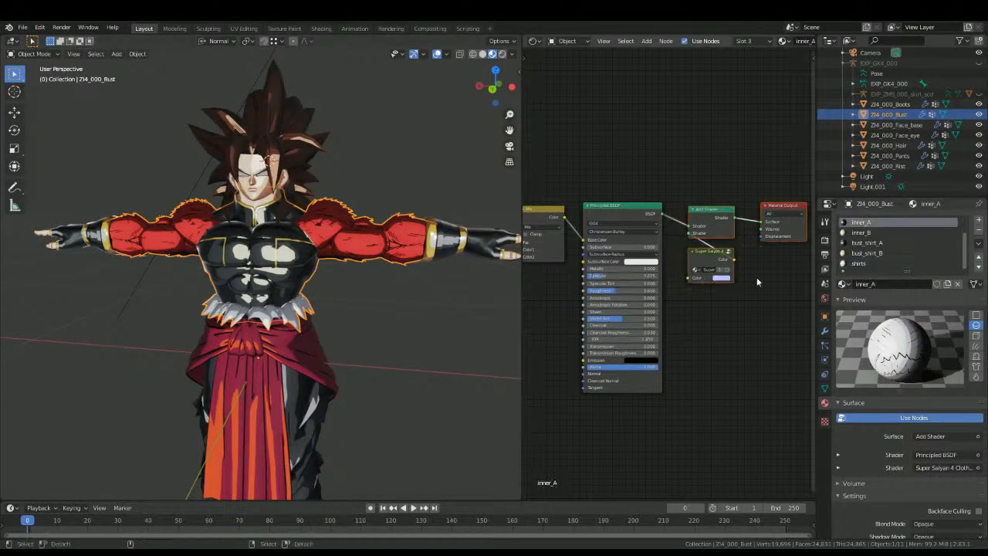
pyautogui.moveTo(604, 339); pyautogui.dragTo(649, 330, button='middle')
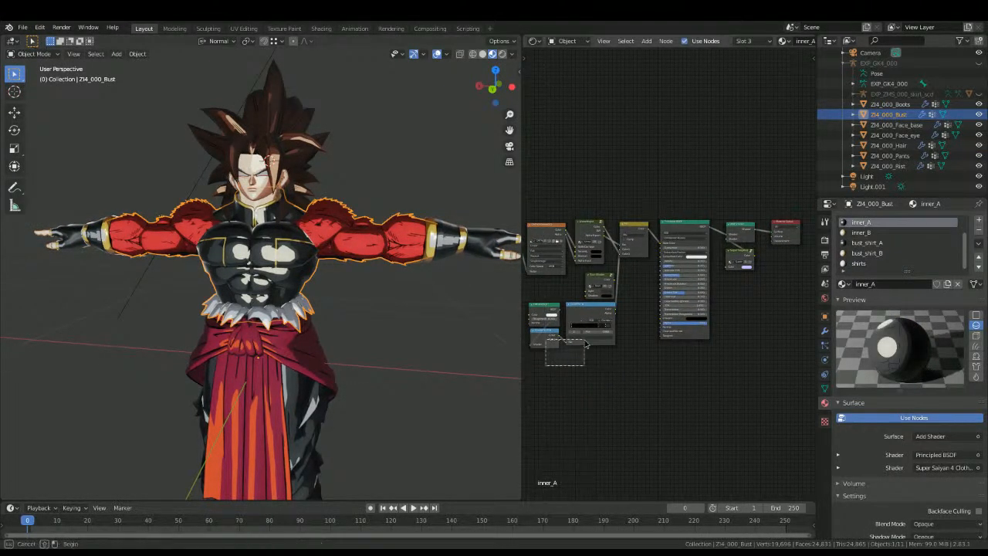
# Step: Delete the ColorRamp shading nodes and Material Output from the wrist's CC00_RIST_A material and try to paste the copied nodes
pyautogui.click(450, 242)
pyautogui.click(869, 232)
pyautogui.press('b')
pyautogui.moveTo(530, 374); pyautogui.dragTo(642, 302)
pyautogui.press('b')
pyautogui.moveTo(716, 270); pyautogui.dragTo(750, 224)
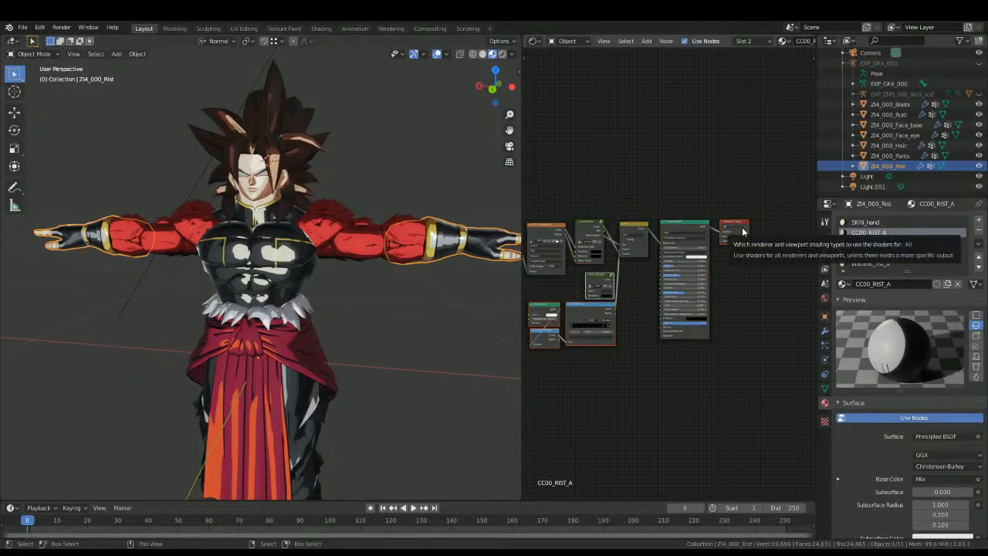
pyautogui.press('x')
pyautogui.hotkey('ctrl', 'v')
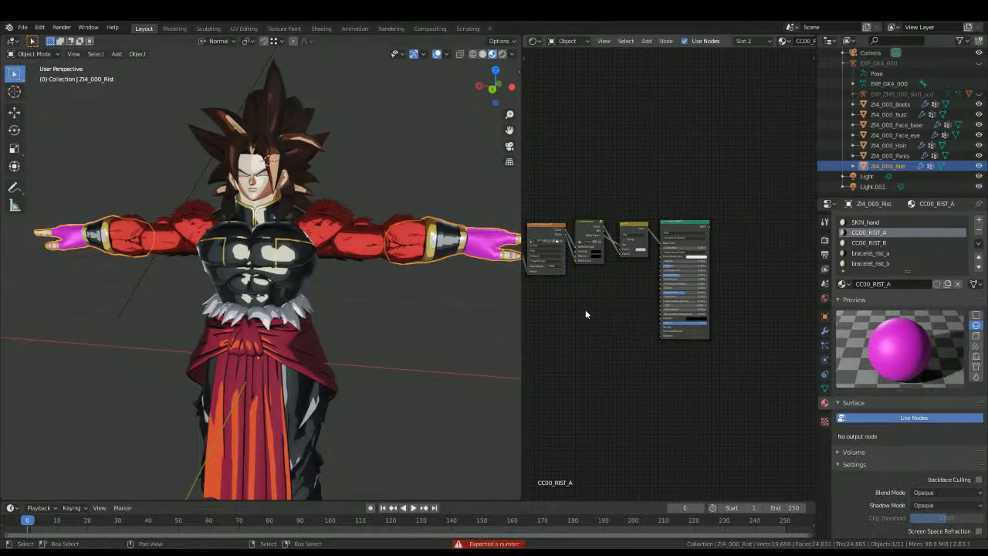
# Step: Recopy inner_A's shading nodes into CC00_RIST_A, linking the toon colour to the Mix node and the Principled BSDF to the Add Shader
pyautogui.click(330, 255)
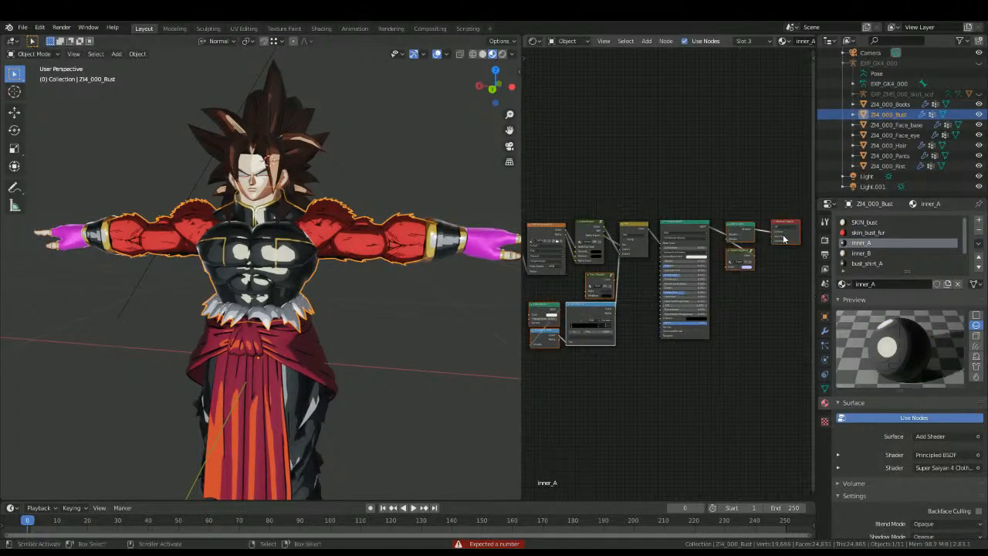
pyautogui.click(469, 255)
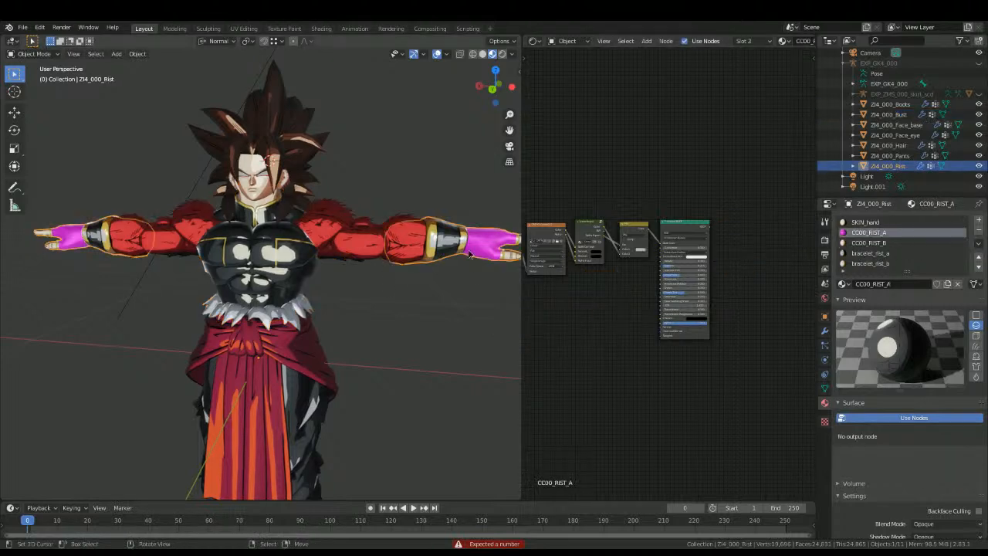
pyautogui.moveTo(614, 283); pyautogui.dragTo(623, 248)
pyautogui.moveTo(709, 228); pyautogui.dragTo(729, 236)
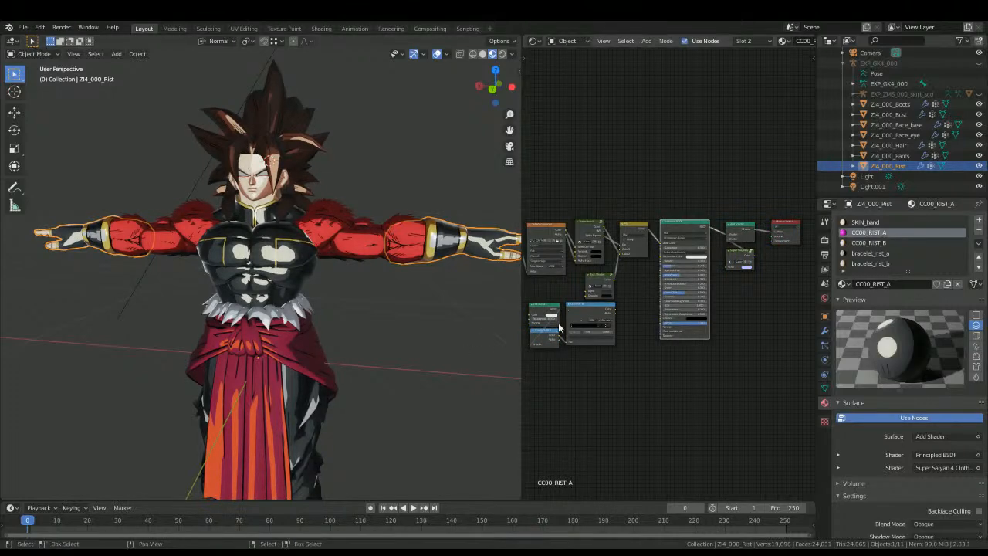
# Step: Replace the ColorRamp shading nodes and Material Output of bracelet_rist_a with the shading nodes copied from inner_A
pyautogui.moveTo(436, 295); pyautogui.dragTo(382, 293, button='middle')
pyautogui.click(887, 253)
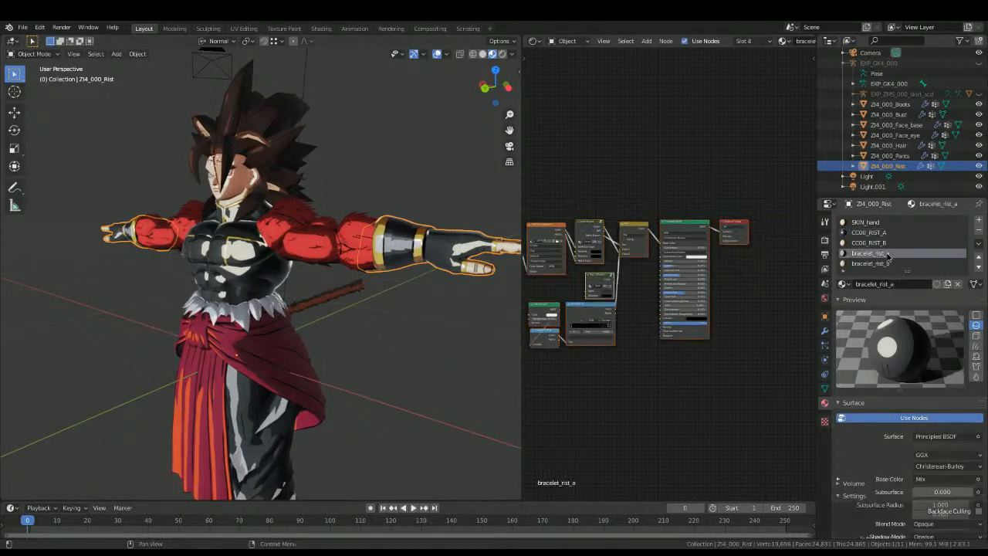
pyautogui.press('b')
pyautogui.moveTo(553, 368); pyautogui.dragTo(637, 286)
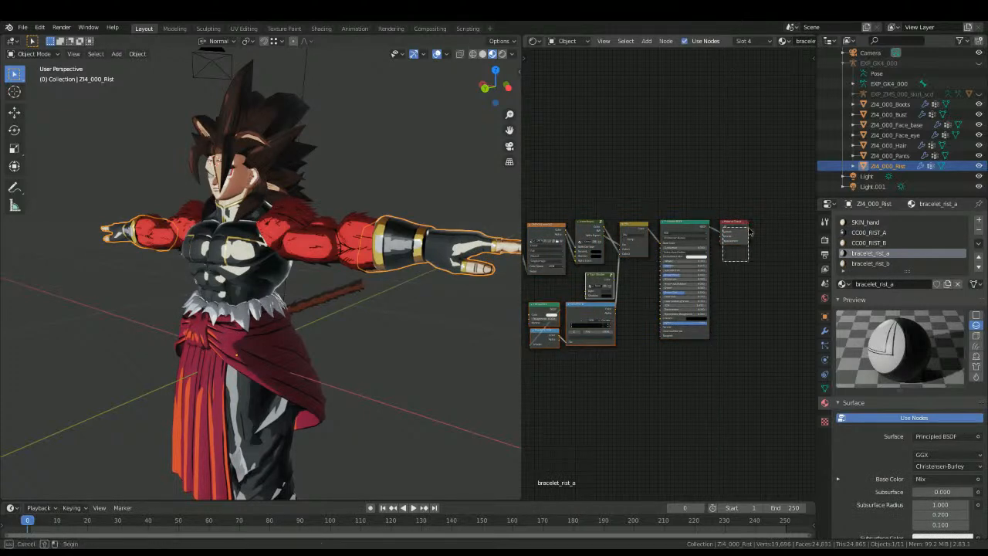
pyautogui.press('x')
pyautogui.hotkey('ctrl', 'v')
pyautogui.press('alt')
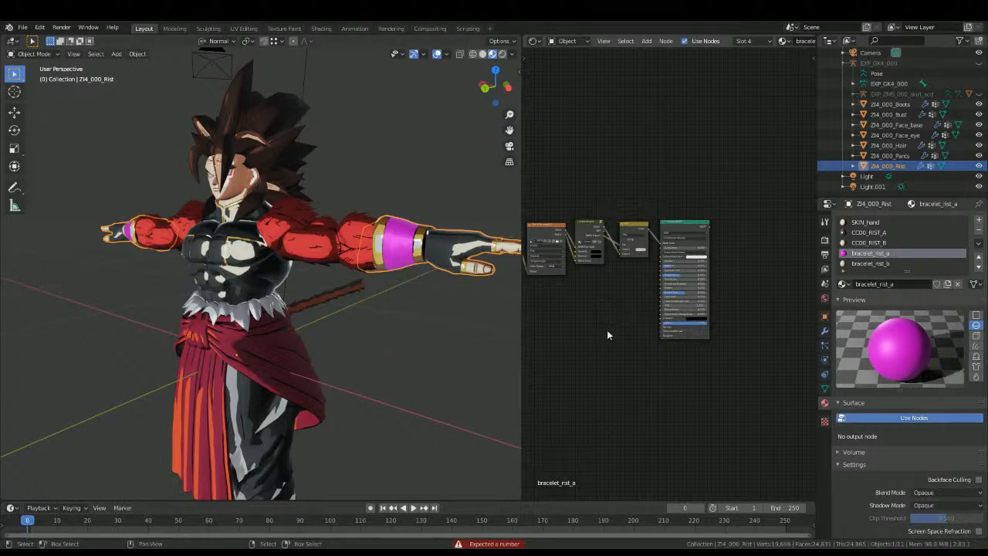
pyautogui.hotkey('ctrl', 'v')
# Step: In bracelet_rist_a, connect the pasted toon colour to the Mix node's Color2 and the Principled BSDF to the Add Shader
pyautogui.moveTo(614, 276); pyautogui.dragTo(625, 252)
pyautogui.moveTo(707, 230); pyautogui.dragTo(729, 241)
pyautogui.click(393, 323)
pyautogui.moveTo(393, 323); pyautogui.dragTo(263, 322, button='middle')
pyautogui.scroll(5, 238, 358)
pyautogui.scroll(-3, 257, 344)
# Step: Copy the ColorRamp shading nodes, Add Shader, Super Saiyan 4 clothes group and Material Output from the bust's inner_B material
pyautogui.click(498, 292)
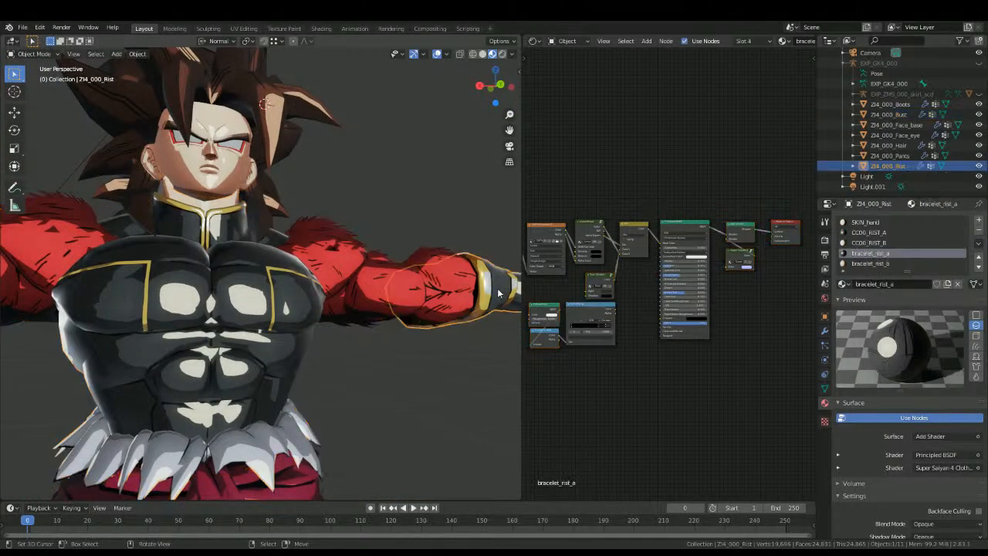
pyautogui.scroll(-5, 878, 252)
pyautogui.scroll(5, 877, 253)
pyautogui.click(192, 305)
pyautogui.click(856, 253)
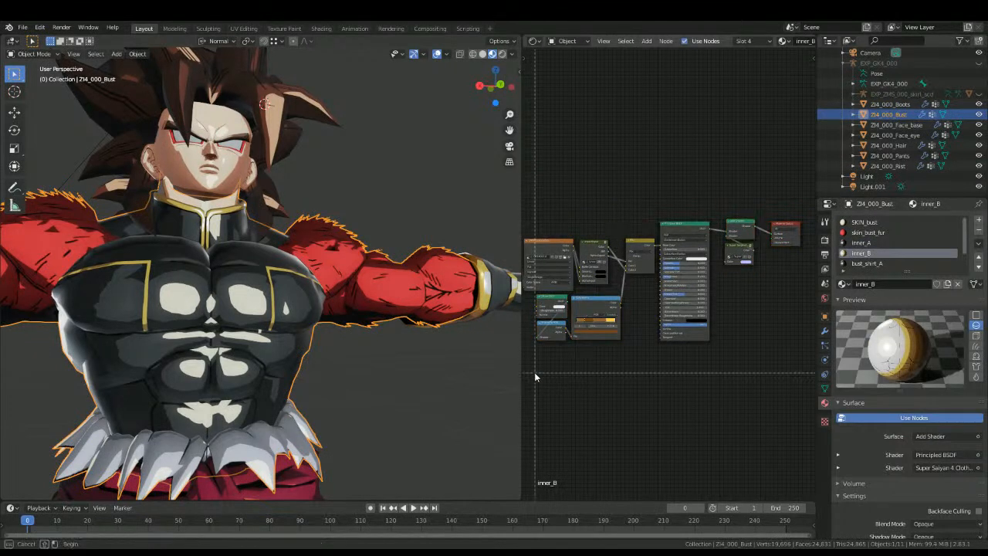
pyautogui.moveTo(732, 293); pyautogui.dragTo(799, 221)
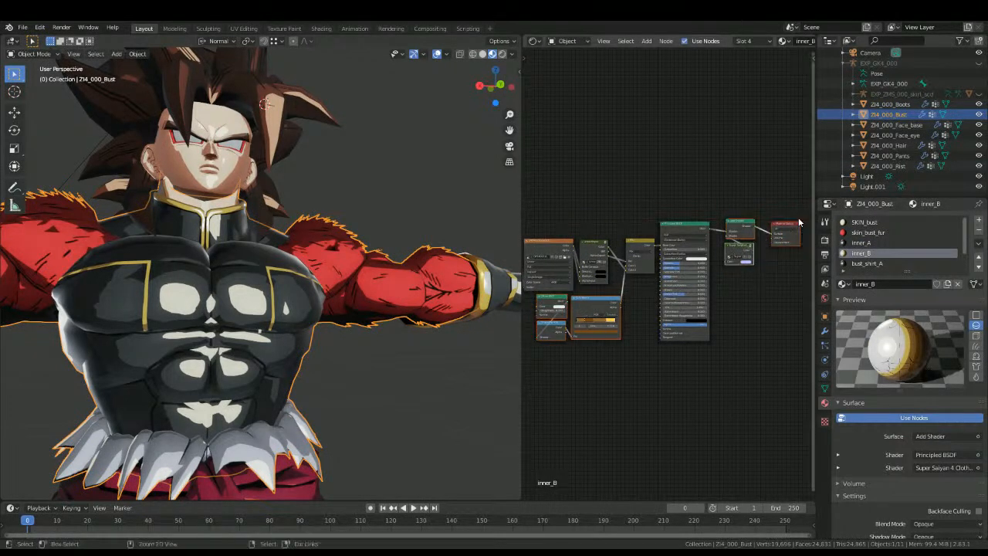
# Step: Replace CC00_RIST_B's ColorRamp shading nodes and Material Output with inner_B's copied nodes, linking the ColorRamp to Mix and Principled BSDF to Add Shader
pyautogui.click(508, 293)
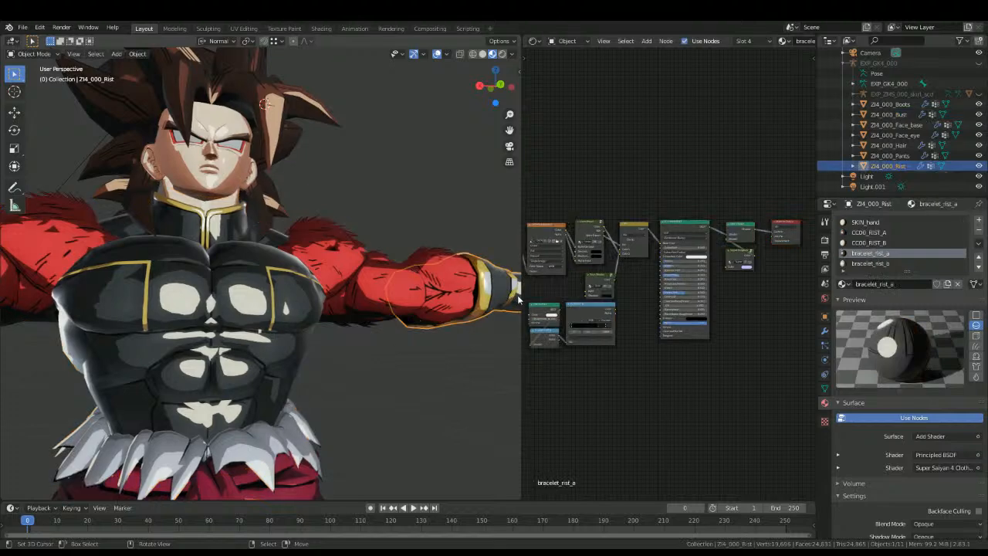
pyautogui.click(864, 242)
pyautogui.press('b')
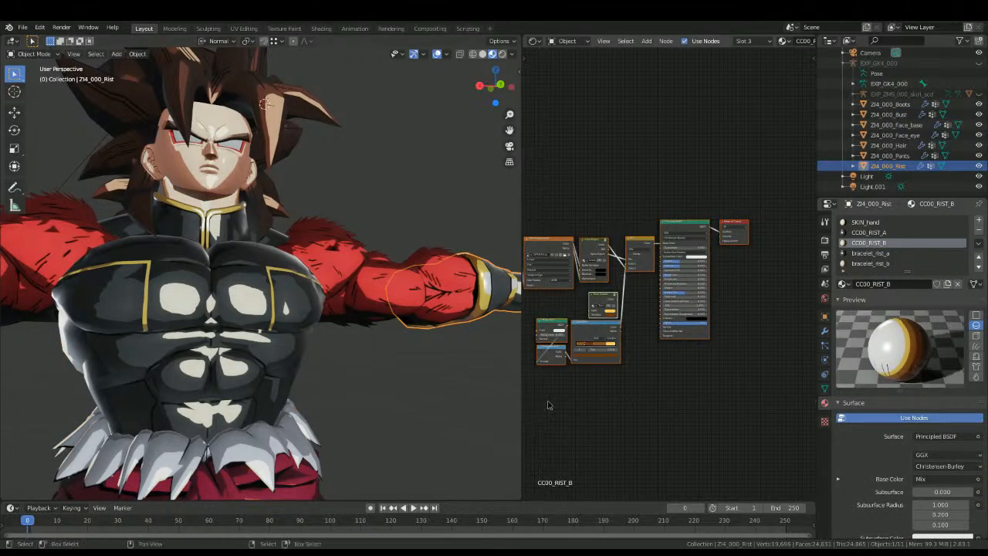
pyautogui.moveTo(547, 400); pyautogui.dragTo(625, 287)
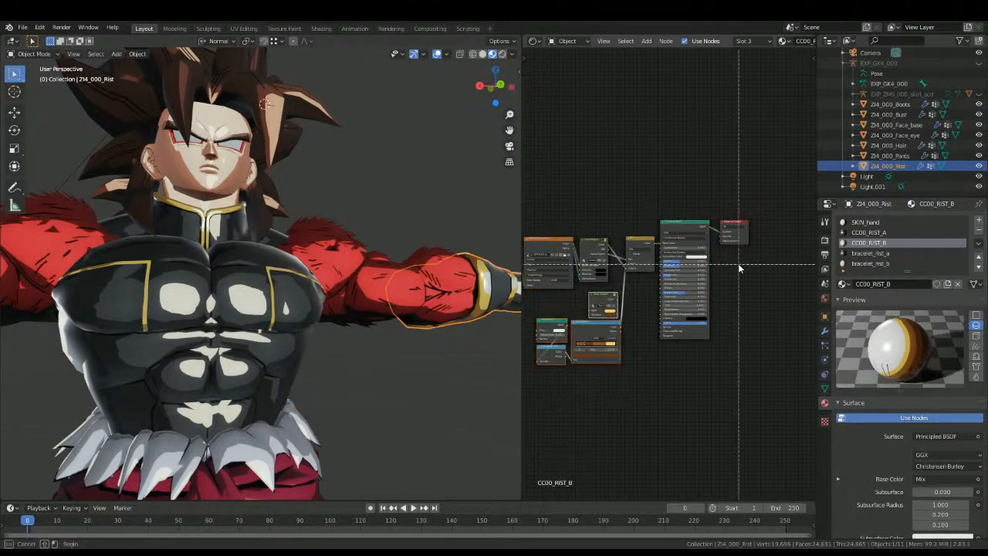
pyautogui.press('x')
pyautogui.hotkey('ctrl', 'v')
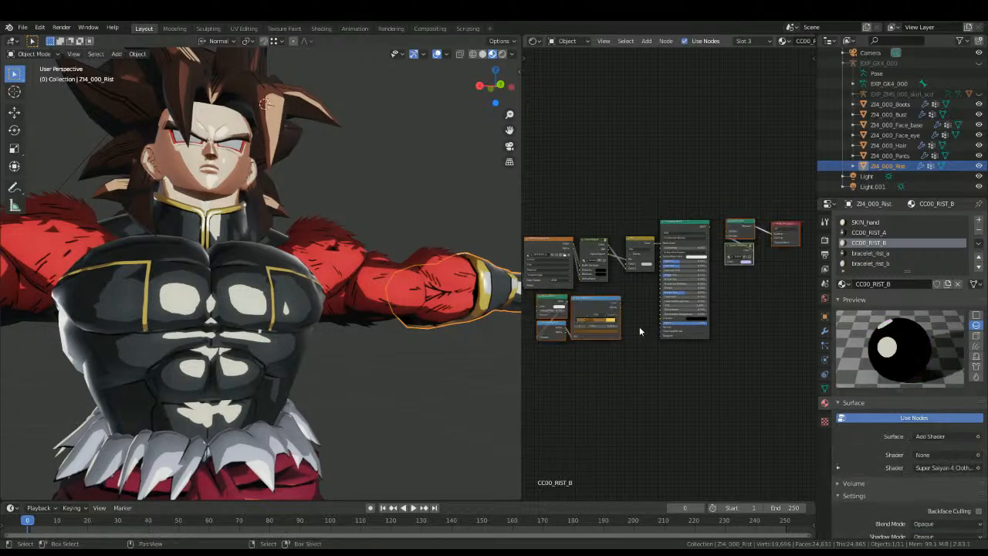
pyautogui.moveTo(622, 308); pyautogui.dragTo(687, 252)
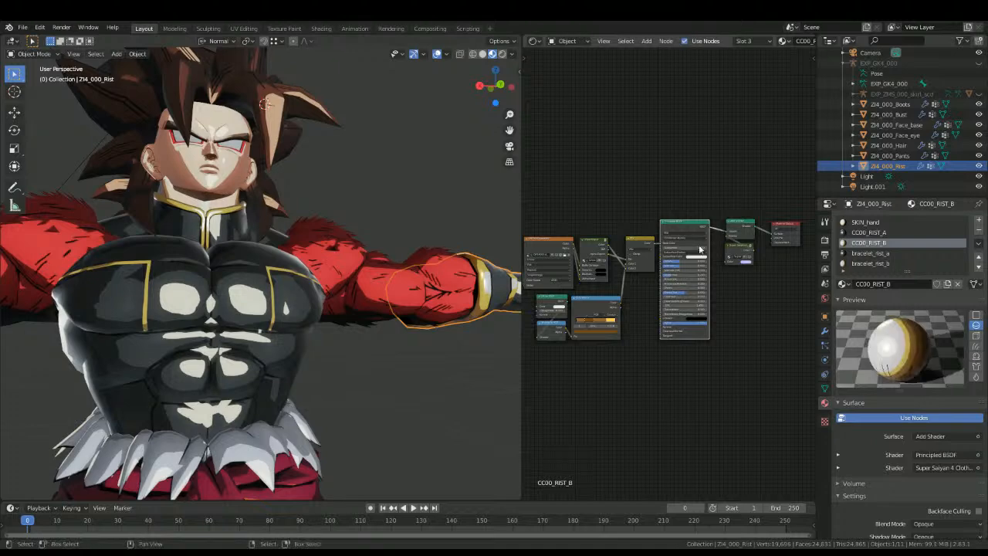
pyautogui.press('KP_Decimal')
# Step: Swap bracelet_rist_b's ColorRamp shading nodes and Material Output for inner_B's copied nodes, connecting ColorRamp to the Mix node and Principled BSDF to Add Shader
pyautogui.click(869, 263)
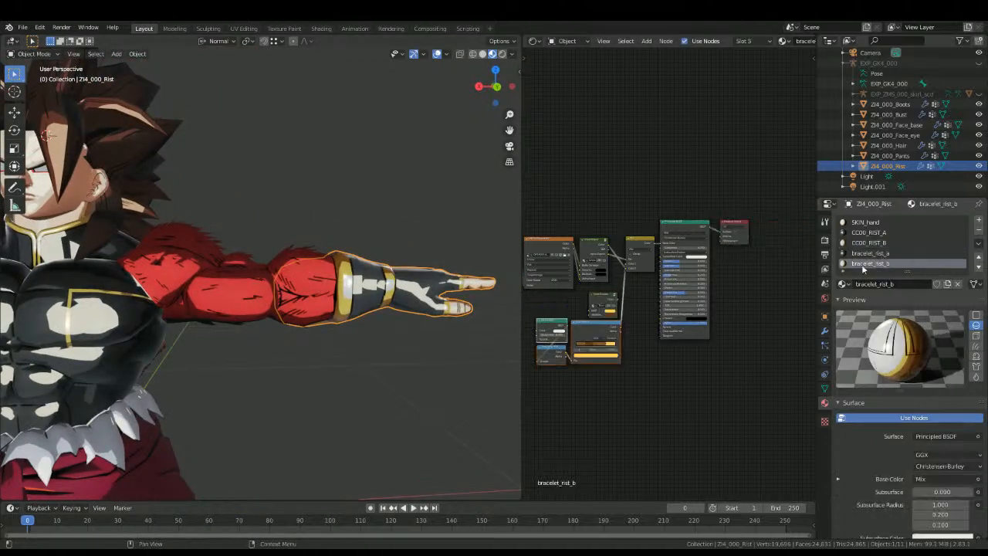
pyautogui.press('b')
pyautogui.moveTo(553, 390); pyautogui.dragTo(608, 312)
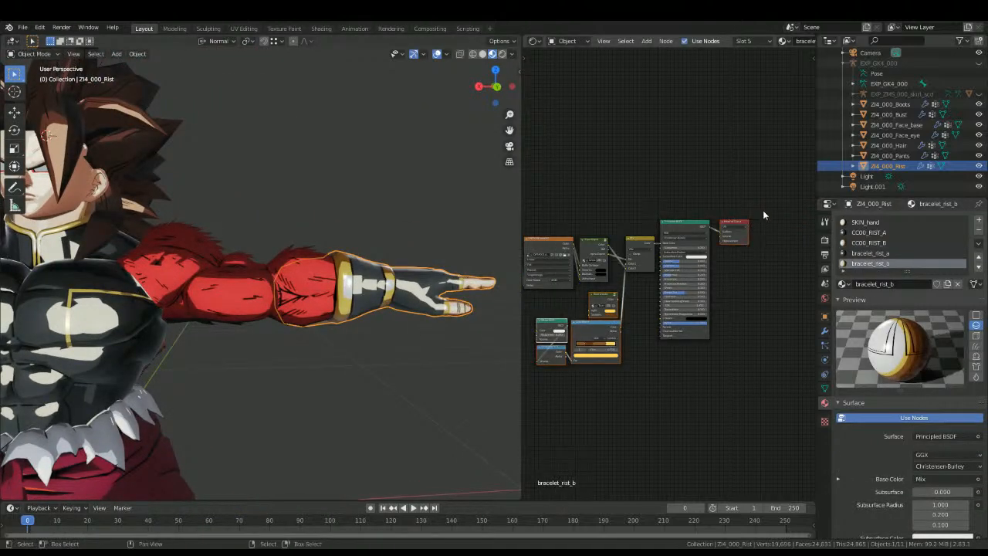
pyautogui.press('x')
pyautogui.hotkey('ctrl', 'v')
pyautogui.moveTo(621, 302); pyautogui.dragTo(627, 264)
pyautogui.moveTo(712, 226); pyautogui.dragTo(727, 232)
pyautogui.moveTo(421, 350); pyautogui.dragTo(393, 366, button='middle')
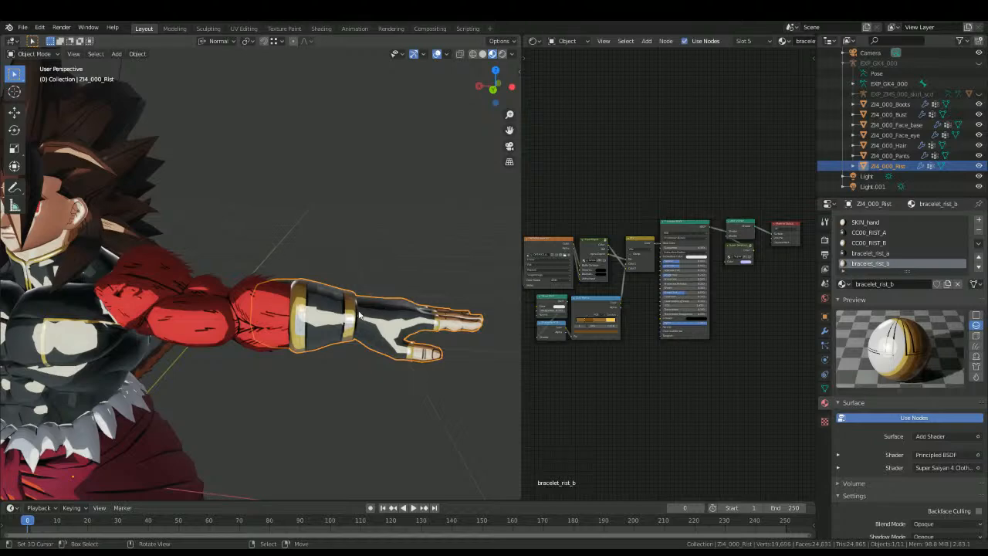
pyautogui.moveTo(368, 311); pyautogui.dragTo(383, 255, button='middle')
# Step: Copy the Toon Shader, ColorRamp shading nodes, Add Shader, Super Saiyan 4 Skin group and Material Output from the face's SKIN_face_base material
pyautogui.click(62, 205)
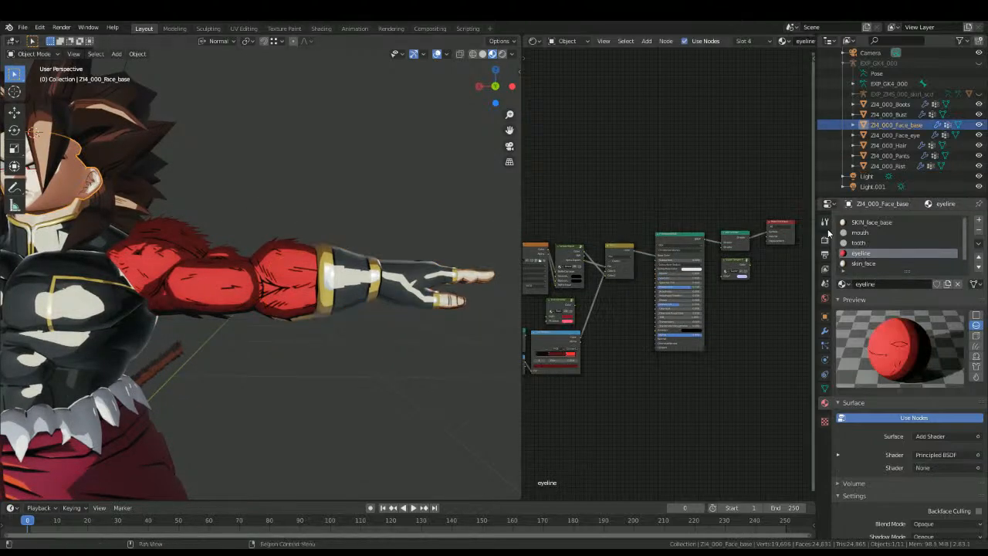
pyautogui.scroll(2, 563, 376)
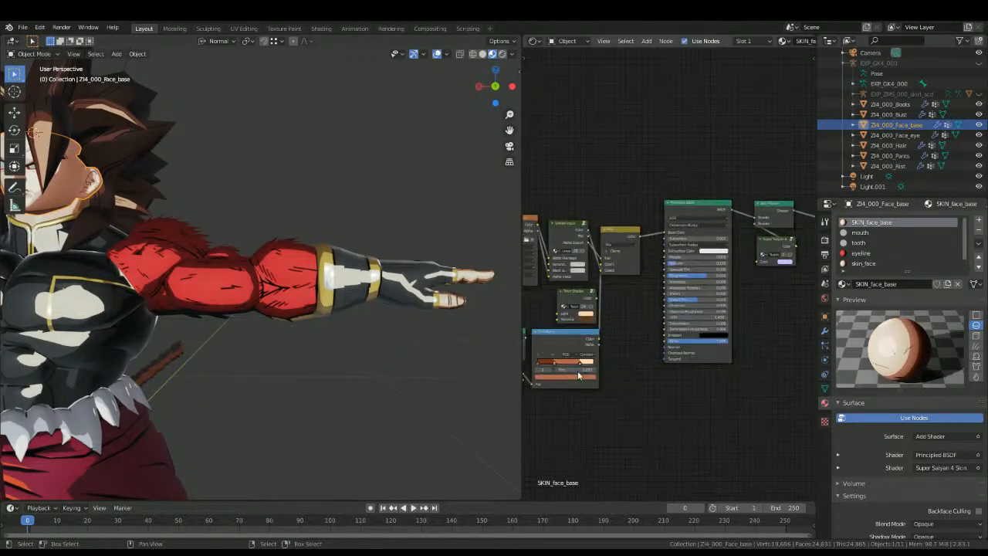
pyautogui.scroll(-3, 629, 323)
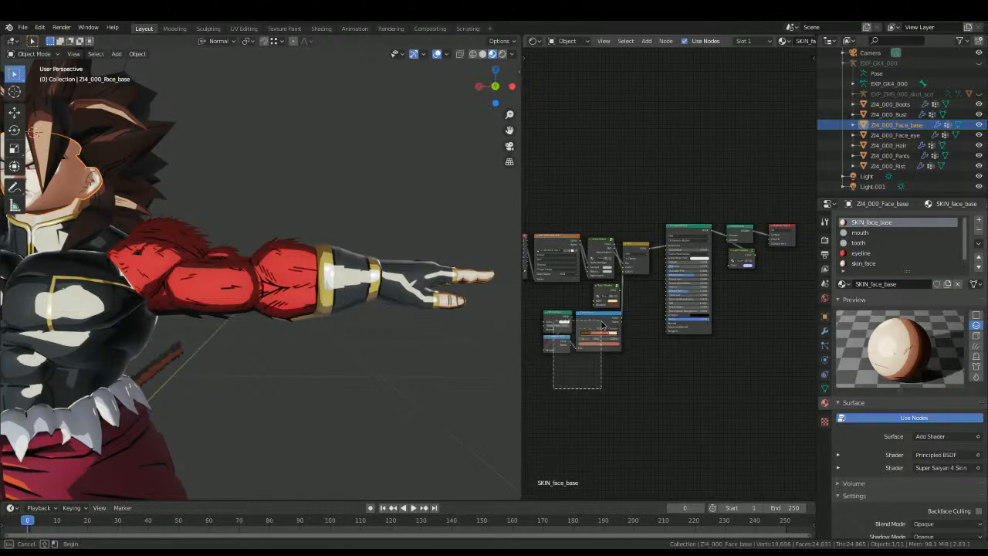
pyautogui.press('b')
pyautogui.moveTo(737, 312); pyautogui.dragTo(798, 232)
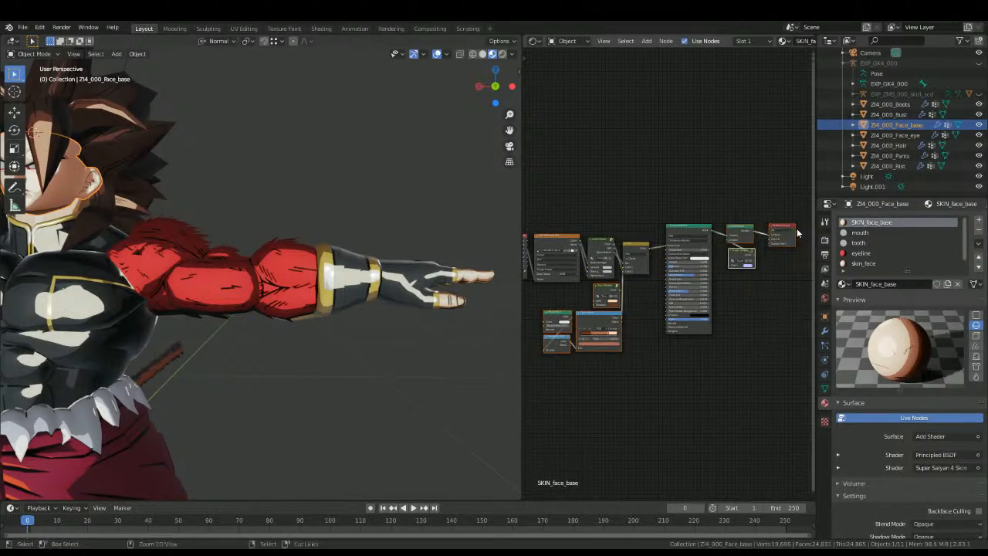
# Step: Replace the toon shading nodes and Material Output of the wrist's SKIN_hand material with the nodes copied from SKIN_face_base
pyautogui.click(473, 279)
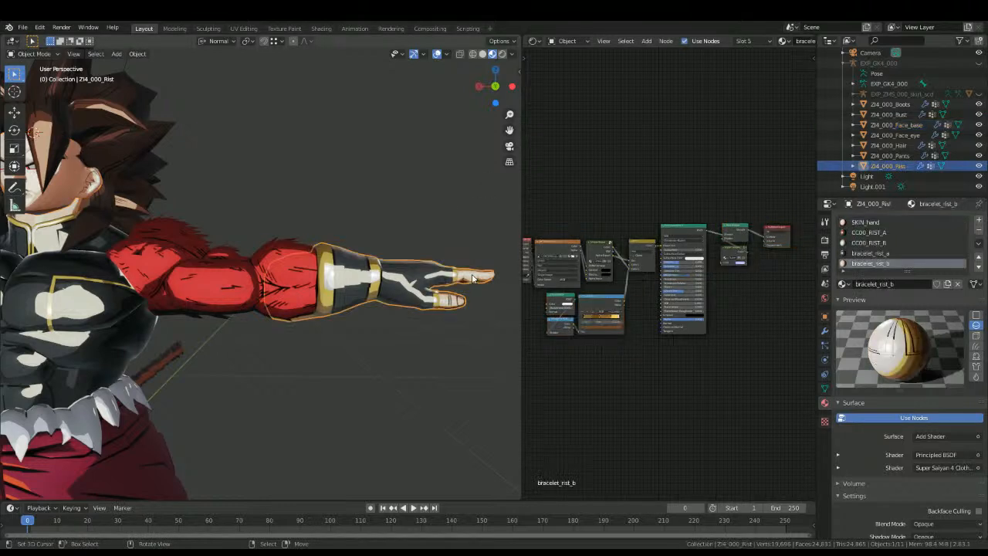
pyautogui.click(882, 223)
pyautogui.click(550, 378)
pyautogui.press('b')
pyautogui.moveTo(548, 379); pyautogui.dragTo(629, 304)
pyautogui.press('b')
pyautogui.moveTo(738, 277); pyautogui.dragTo(754, 223)
pyautogui.press('x')
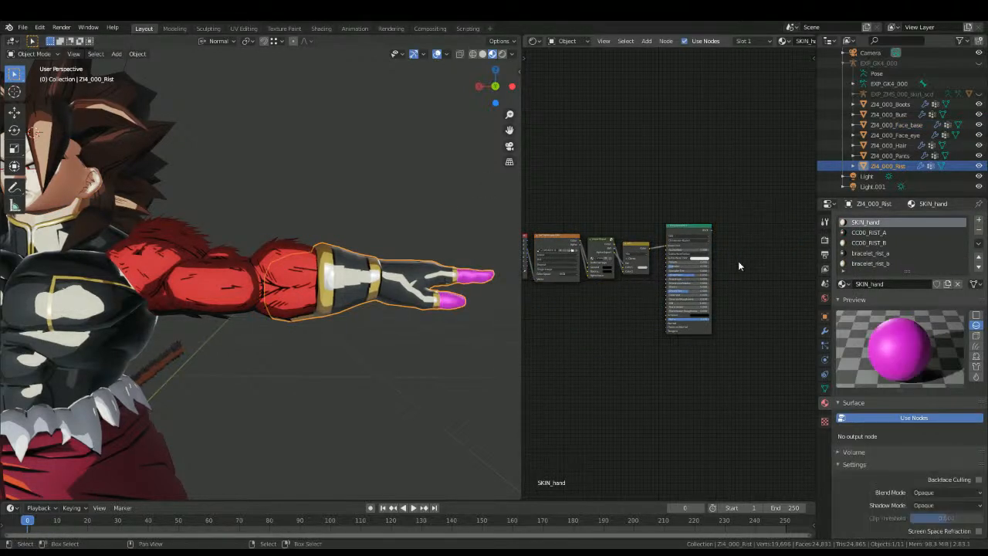
pyautogui.hotkey('ctrl', 'v')
# Step: In SKIN_hand, connect the Toon Shader colour to the Mix node's Color2 and the Principled BSDF to the Add Shader
pyautogui.click(622, 301)
pyautogui.moveTo(619, 290); pyautogui.dragTo(624, 272)
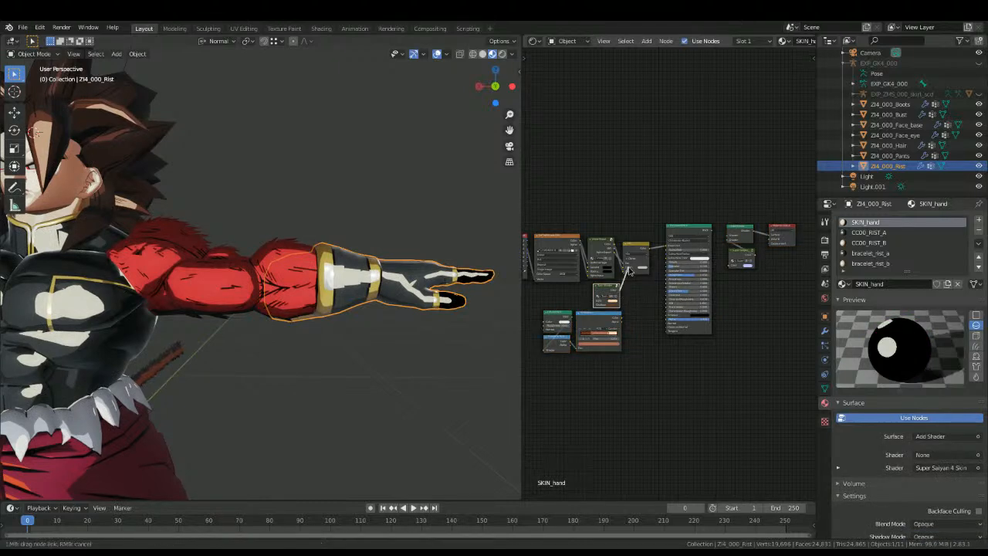
pyautogui.moveTo(710, 233); pyautogui.dragTo(730, 236)
# Step: Inspect the shading on the character's arms, torso and clothes from several angles and distances
pyautogui.click(316, 376)
pyautogui.moveTo(316, 375); pyautogui.dragTo(301, 391, button='middle')
pyautogui.scroll(-6, 300, 391)
pyautogui.press('KP_1')
pyautogui.press('ctrl+KP_1')
pyautogui.scroll(6, 316, 368)
pyautogui.keyDown('shift'); pyautogui.moveTo(216, 372); pyautogui.dragTo(440, 347, button='middle'); pyautogui.keyUp('shift')
pyautogui.scroll(5, 440, 347)
pyautogui.moveTo(440, 347); pyautogui.dragTo(250, 276, button='middle')
pyautogui.scroll(-7, 408, 342)
pyautogui.scroll(3, 313, 406)
pyautogui.scroll(2, 250, 275)
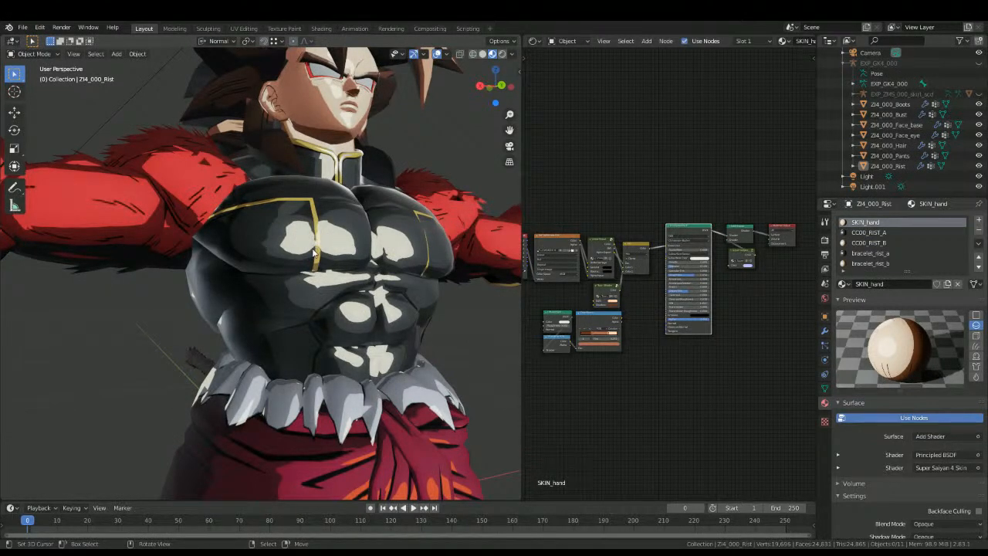
pyautogui.scroll(-5, 315, 250)
pyautogui.moveTo(318, 261); pyautogui.dragTo(357, 277, button='middle')
pyautogui.scroll(5, 226, 317)
pyautogui.scroll(2, 706, 249)
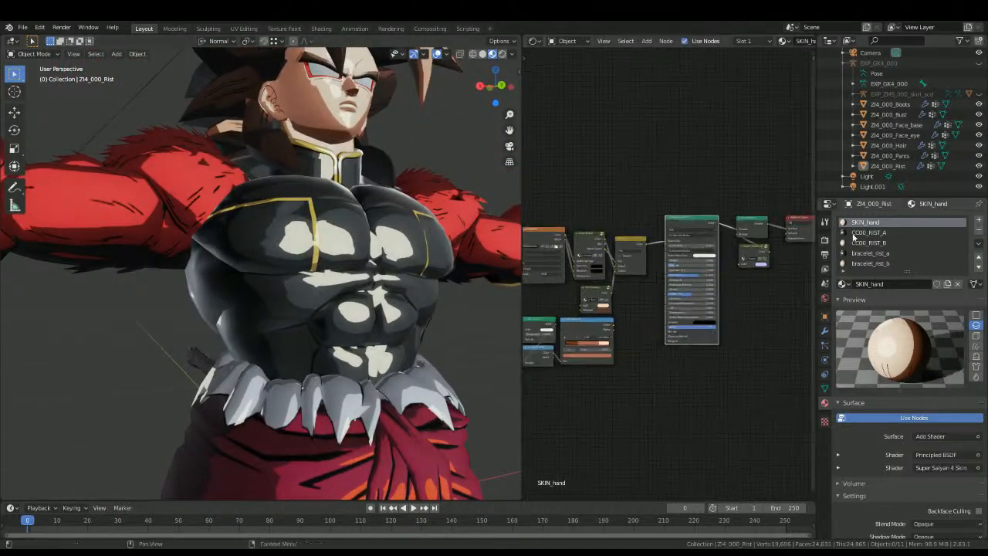
# Step: Try disconnecting the Super Saiyan 4 clothes group from CC00_RIST_A's Add Shader, and undo it
pyautogui.click(880, 232)
pyautogui.moveTo(730, 238); pyautogui.dragTo(713, 254)
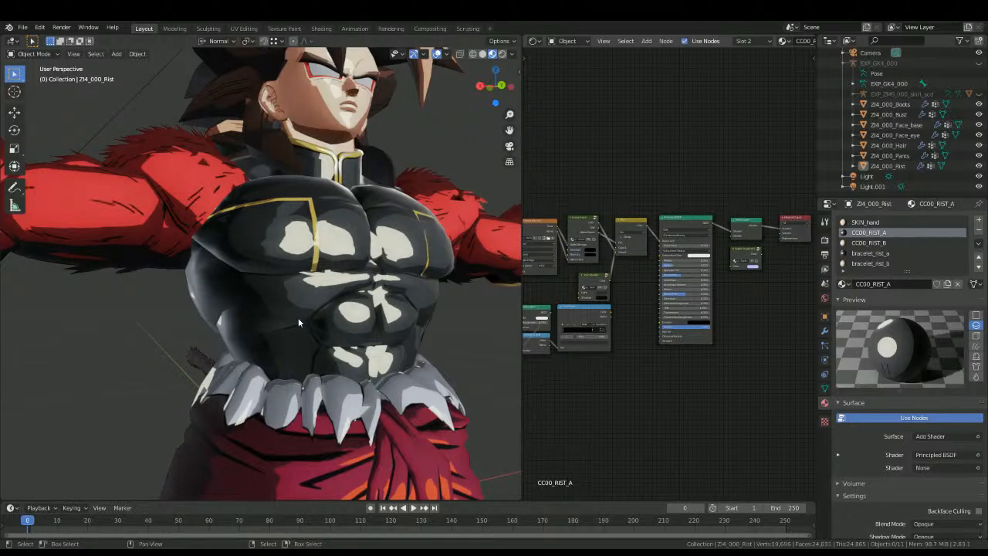
pyautogui.moveTo(331, 321); pyautogui.dragTo(320, 325, button='middle')
pyautogui.hotkey('ctrl', 'z')
# Step: Try disconnecting the Super Saiyan 4 clothes group from inner_A's Add Shader to compare the bust's shading, and undo it
pyautogui.click(214, 255)
pyautogui.click(860, 242)
pyautogui.moveTo(731, 236); pyautogui.dragTo(729, 250)
pyautogui.scroll(-5, 340, 317)
pyautogui.moveTo(270, 332); pyautogui.dragTo(220, 349, button='middle')
pyautogui.press('ctrl+KP_1')
pyautogui.scroll(8, 340, 345)
pyautogui.scroll(-8, 301, 365)
pyautogui.hotkey('alt', 'a')
pyautogui.scroll(2, 220, 348)
pyautogui.scroll(3, 668, 346)
pyautogui.moveTo(307, 338); pyautogui.dragTo(182, 322, button='middle')
pyautogui.hotkey('ctrl', 'z')
pyautogui.hotkey('ctrl', 'z')
# Step: Examine the restored clothes shading around the whole character and view the bust's inner_B material
pyautogui.hotkey('alt', 'a')
pyautogui.scroll(-8, 454, 400)
pyautogui.scroll(6, 300, 339)
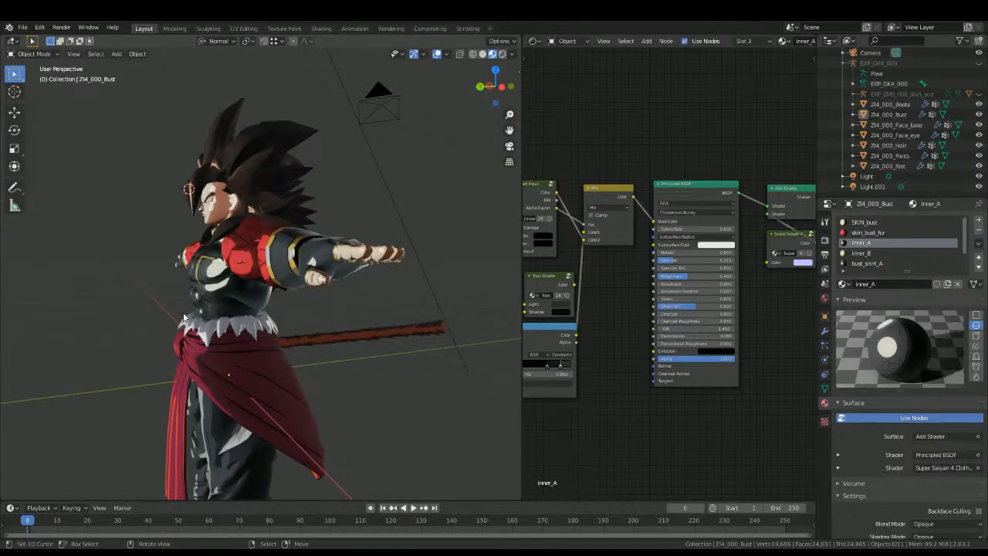
pyautogui.scroll(3, 196, 296)
pyautogui.moveTo(196, 297); pyautogui.dragTo(260, 333, button='middle')
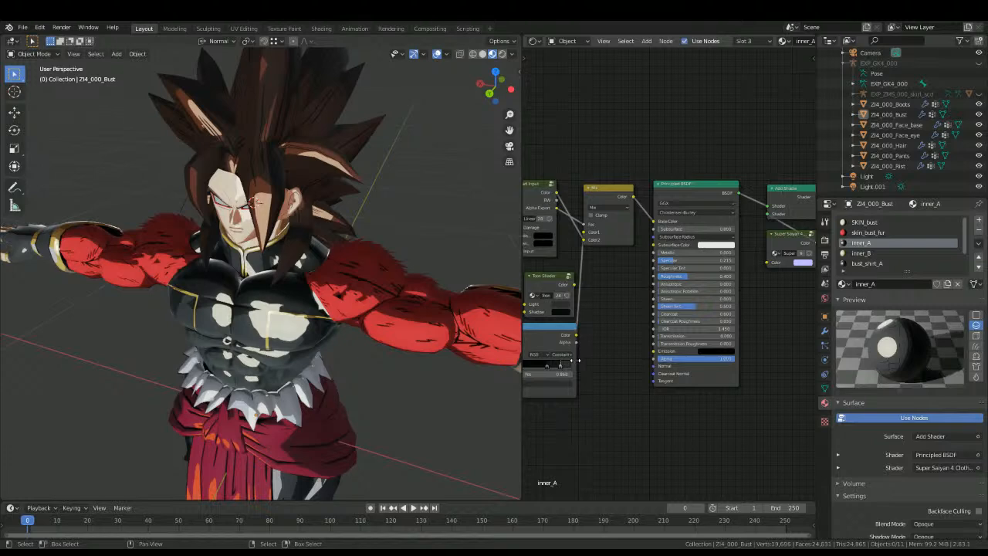
pyautogui.moveTo(356, 362); pyautogui.dragTo(420, 342, button='middle')
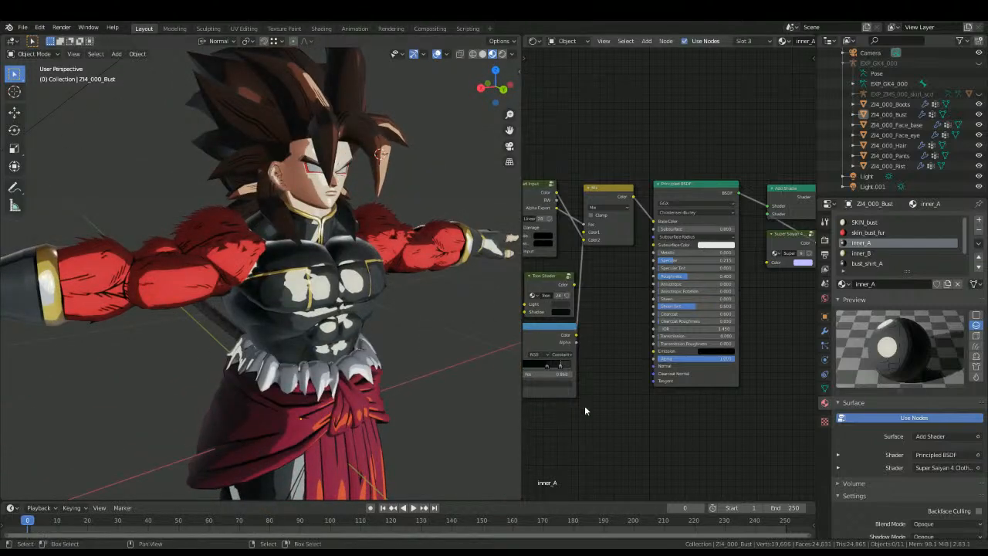
pyautogui.click(861, 252)
pyautogui.moveTo(373, 302); pyautogui.dragTo(340, 286, button='middle')
# Step: Select the character's skirt and bring up the shader nodes of its apron material
pyautogui.click(264, 377)
pyautogui.moveTo(618, 316); pyautogui.dragTo(729, 284, button='middle')
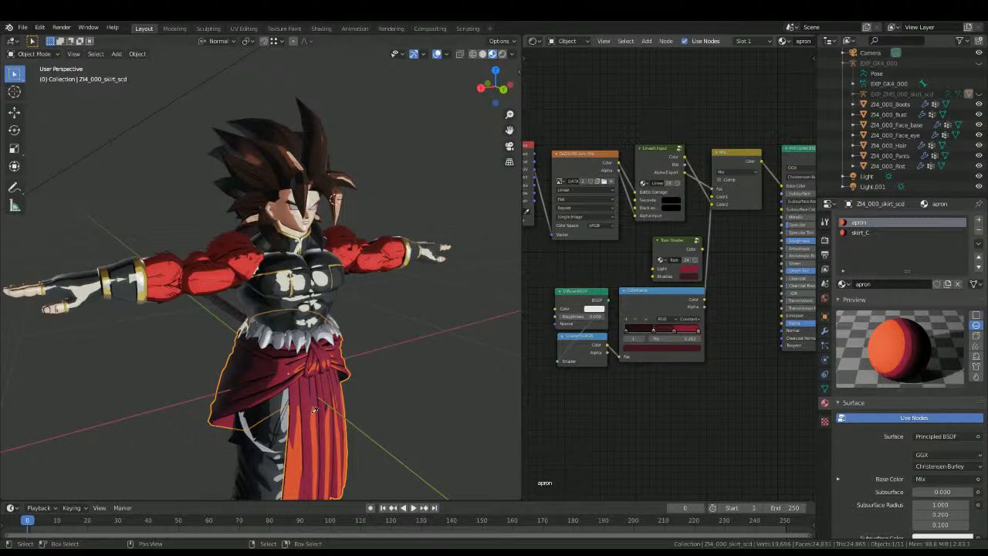
# Step: Inspect the color of each stop in the apron material's ColorRamp
pyautogui.moveTo(753, 235); pyautogui.dragTo(725, 185, button='middle')
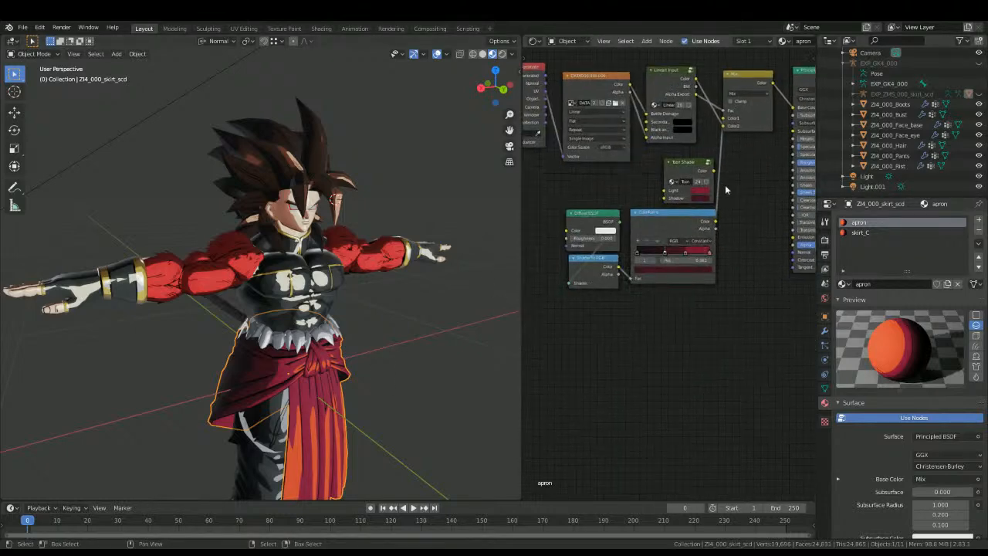
pyautogui.scroll(5, 668, 270)
pyautogui.click(646, 254)
pyautogui.click(646, 254)
pyautogui.click(639, 268)
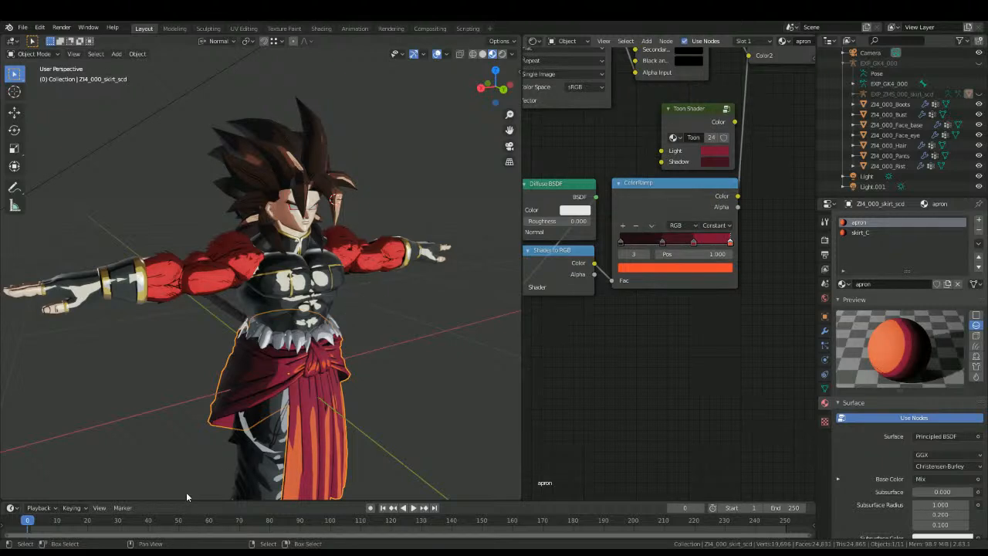
pyautogui.scroll(2, 618, 243)
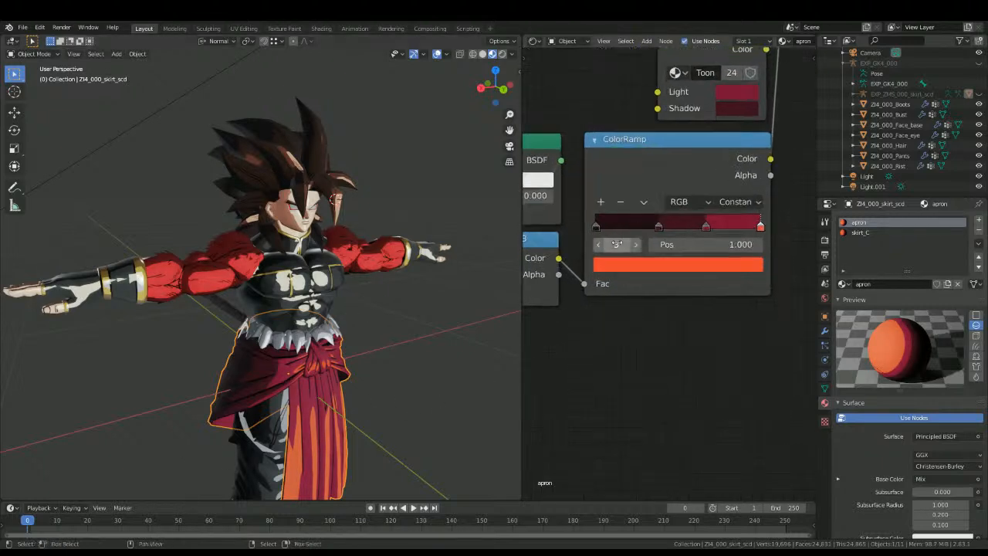
pyautogui.click(600, 244)
pyautogui.click(606, 265)
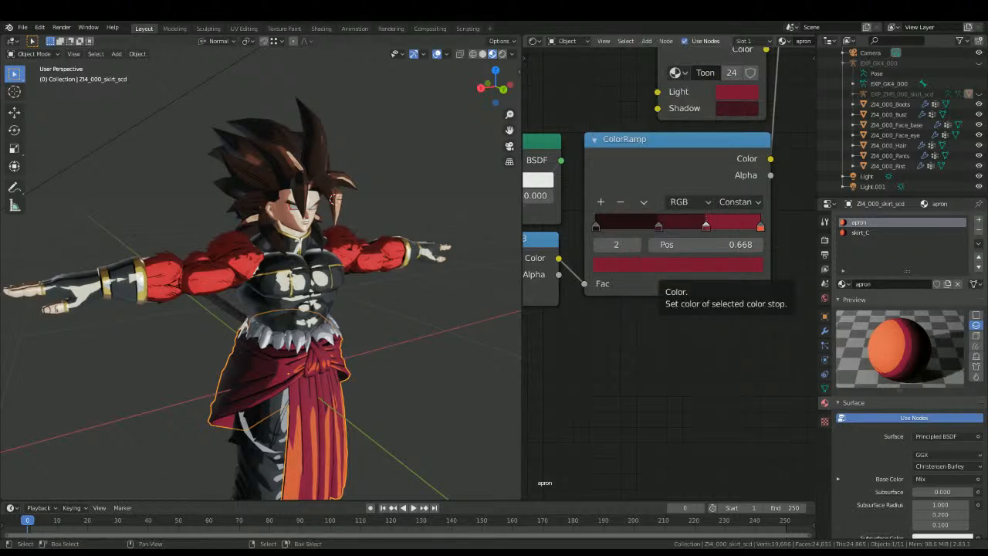
pyautogui.click(596, 244)
pyautogui.click(605, 263)
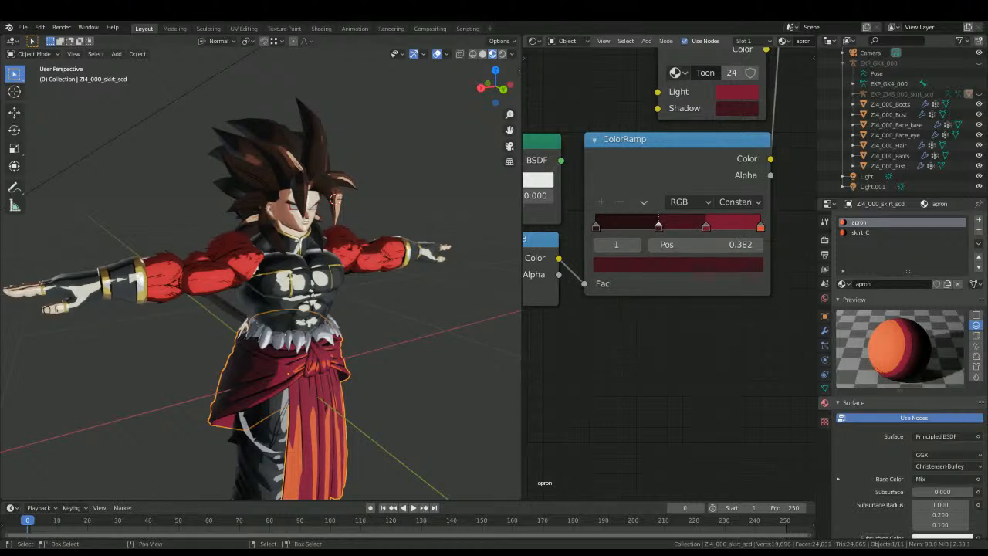
pyautogui.click(597, 245)
pyautogui.click(633, 264)
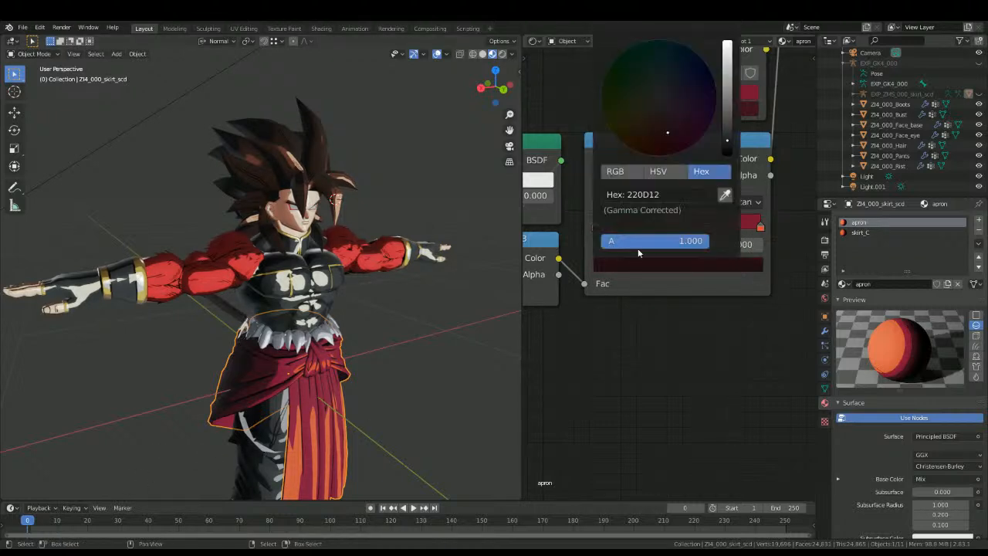
pyautogui.scroll(5, 309, 270)
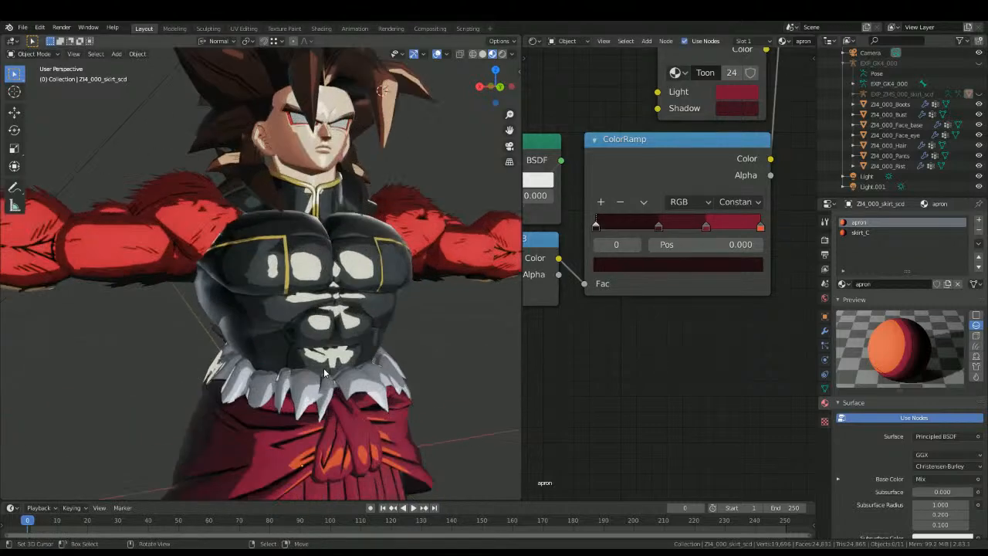
# Step: Replace skirt_C's ColorRamp with a copy of the apron's ColorRamp, fed by Shader to RGB and linked to the Mix node's Color2
pyautogui.click(857, 231)
pyautogui.click(858, 222)
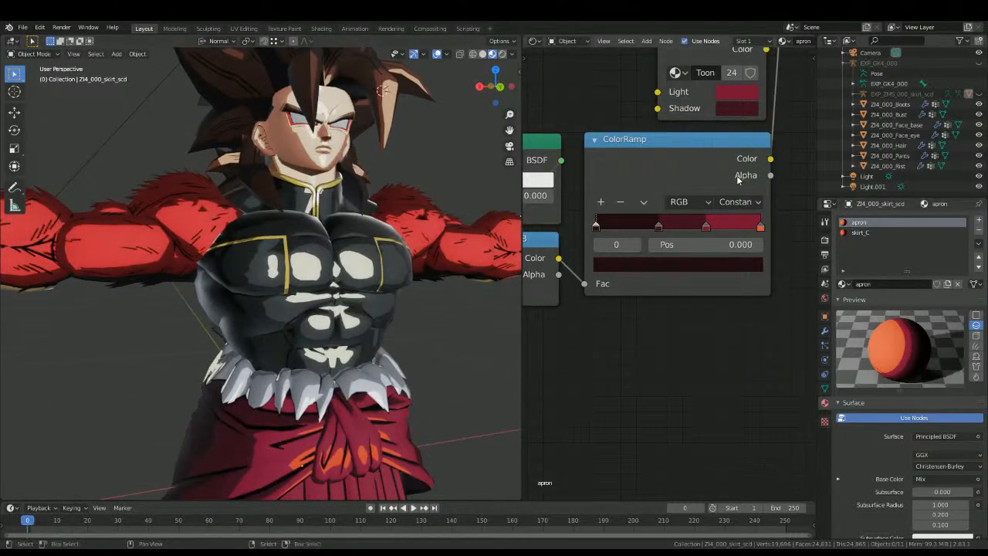
pyautogui.click(870, 232)
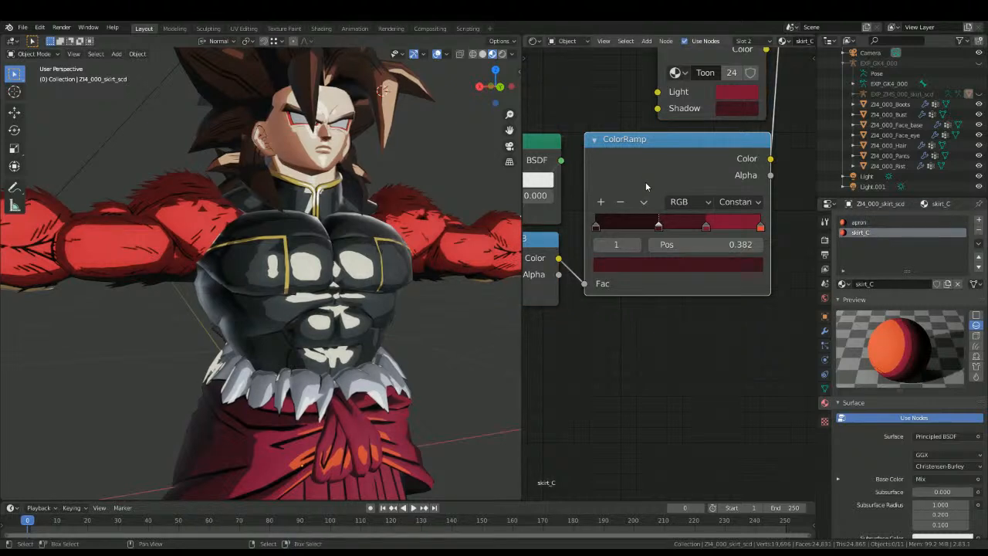
pyautogui.press('x')
pyautogui.hotkey('ctrl', 'v')
pyautogui.moveTo(559, 261); pyautogui.dragTo(584, 283)
pyautogui.scroll(-3, 584, 283)
pyautogui.moveTo(658, 385); pyautogui.dragTo(670, 255)
pyautogui.scroll(-1, 359, 398)
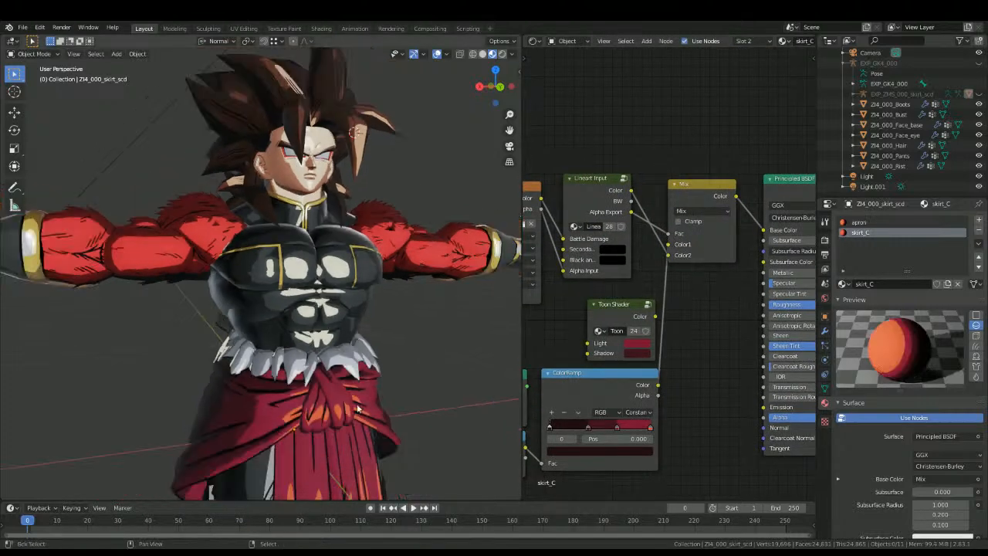
# Step: Insert an Add Shader between the Principled BSDF and the Material Output of the skirt_C material
pyautogui.keyDown('shift'); pyautogui.moveTo(359, 398); pyautogui.dragTo(369, 264, button='middle'); pyautogui.keyUp('shift')
pyautogui.moveTo(699, 292); pyautogui.dragTo(766, 280, button='middle')
pyautogui.hotkey('shift', 'a')
pyautogui.click(768, 281)
pyautogui.write('add')
pyautogui.press('Return')
pyautogui.click(721, 204)
# Step: Add the Super Saiyan 4 Clothes group to skirt_C and connect its Color to the Add Shader's second input
pyautogui.hotkey('shift', 'a')
pyautogui.click(726, 243)
pyautogui.write('sup')
pyautogui.press('Return')
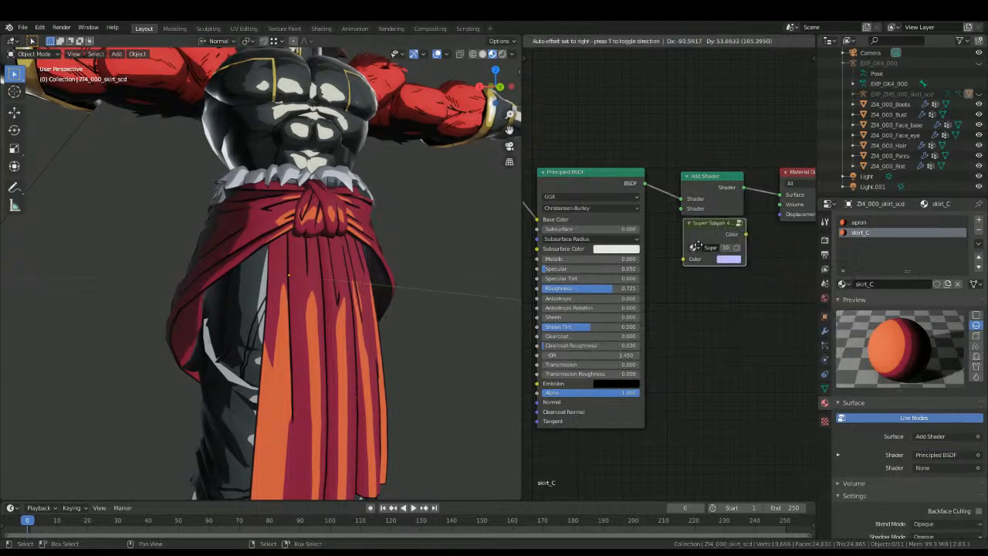
pyautogui.click(695, 255)
pyautogui.moveTo(745, 245); pyautogui.dragTo(680, 208)
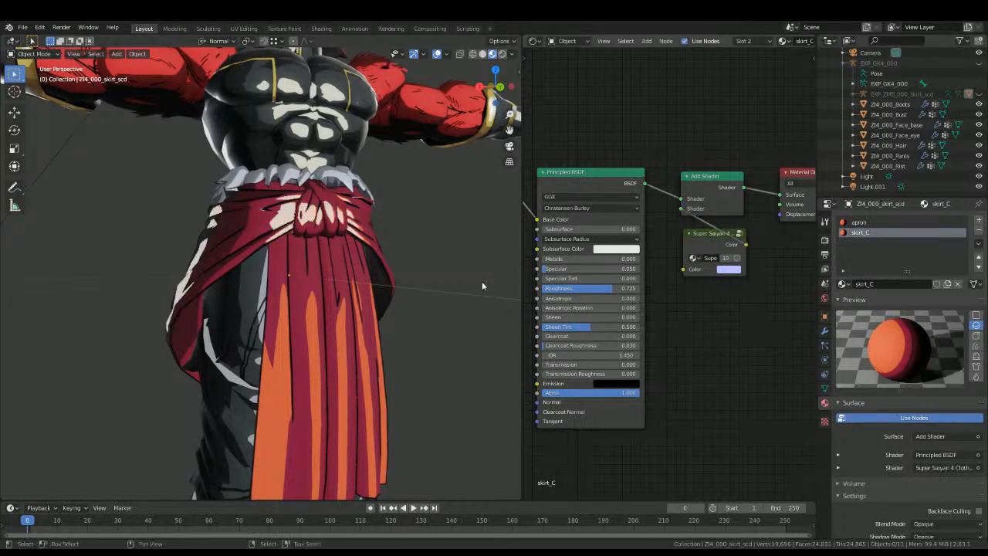
# Step: Insert an Add Shader between the Principled BSDF and the Material Output of the apron material
pyautogui.scroll(-5, 376, 322)
pyautogui.click(854, 223)
pyautogui.hotkey('shift', 'a')
pyautogui.click(686, 239)
pyautogui.write('add')
pyautogui.press('Return')
pyautogui.click(678, 193)
# Step: Add the Super Saiyan 4 Clothes group to the apron material and connect its Color to the Add Shader's second input
pyautogui.hotkey('shift', 'a')
pyautogui.click(676, 275)
pyautogui.write('cx')
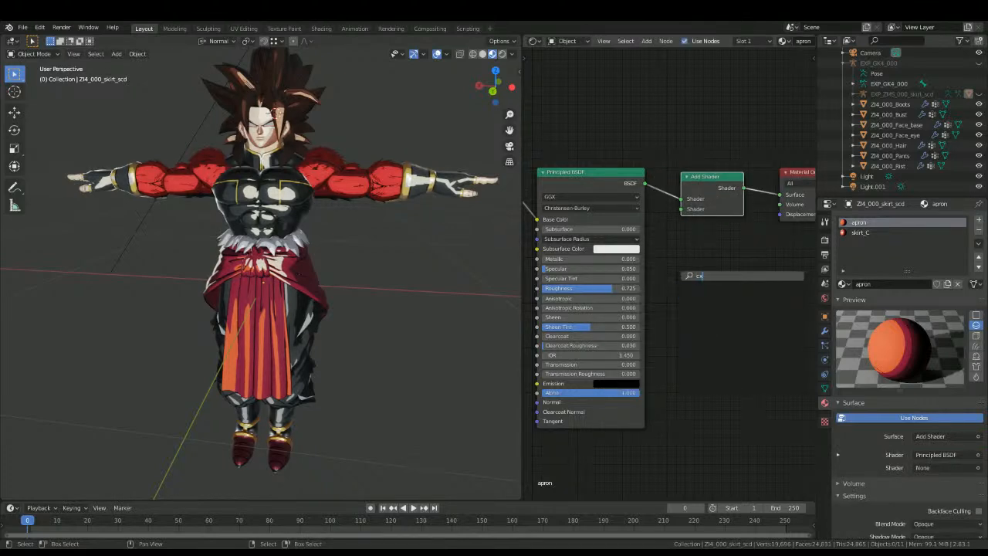
pyautogui.press('BackSpace')
pyautogui.write('el')
pyautogui.press('Return')
pyautogui.click(711, 244)
pyautogui.moveTo(744, 243); pyautogui.dragTo(681, 208)
# Step: Check the skirt's shading, and disconnect the Super Saiyan 4 Clothes group from the Add Shader in both apron and skirt_C
pyautogui.moveTo(396, 304); pyautogui.dragTo(253, 323, button='middle')
pyautogui.press('KP_1')
pyautogui.press('ctrl+KP_1')
pyautogui.scroll(3, 240, 305)
pyautogui.scroll(-4, 292, 271)
pyautogui.moveTo(294, 270); pyautogui.dragTo(417, 254, button='middle')
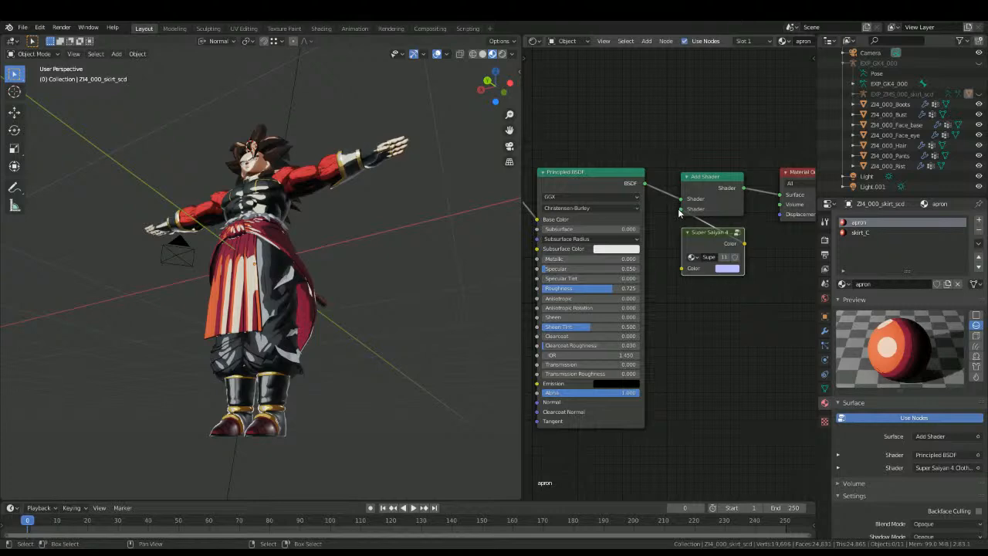
pyautogui.click(859, 232)
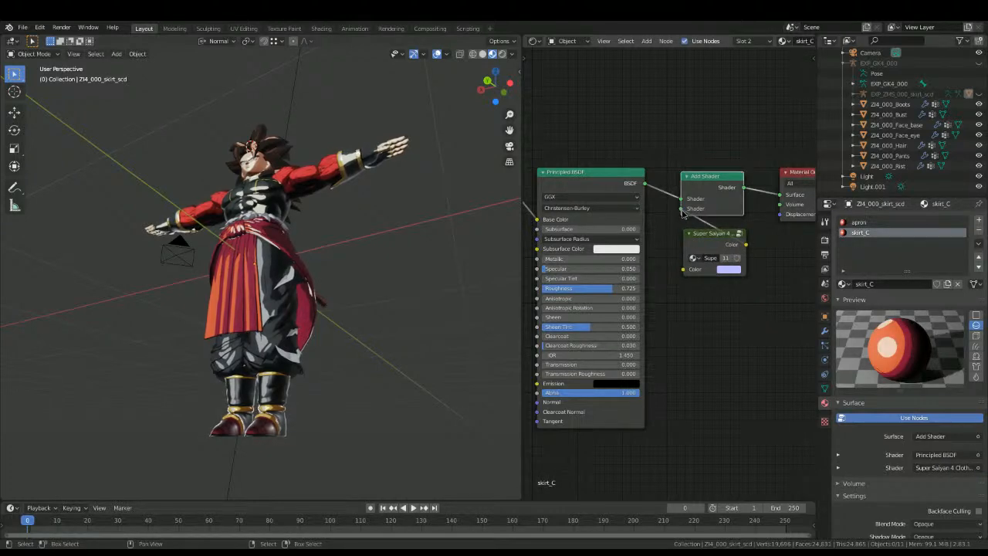
pyautogui.moveTo(680, 209); pyautogui.dragTo(665, 241)
# Step: Select the bust and disconnect the Super Saiyan 4 Clothes group from the Add Shader of its shirts material
pyautogui.scroll(5, 293, 258)
pyautogui.moveTo(279, 247); pyautogui.dragTo(278, 262, button='middle')
pyautogui.click(262, 129)
pyautogui.click(286, 153)
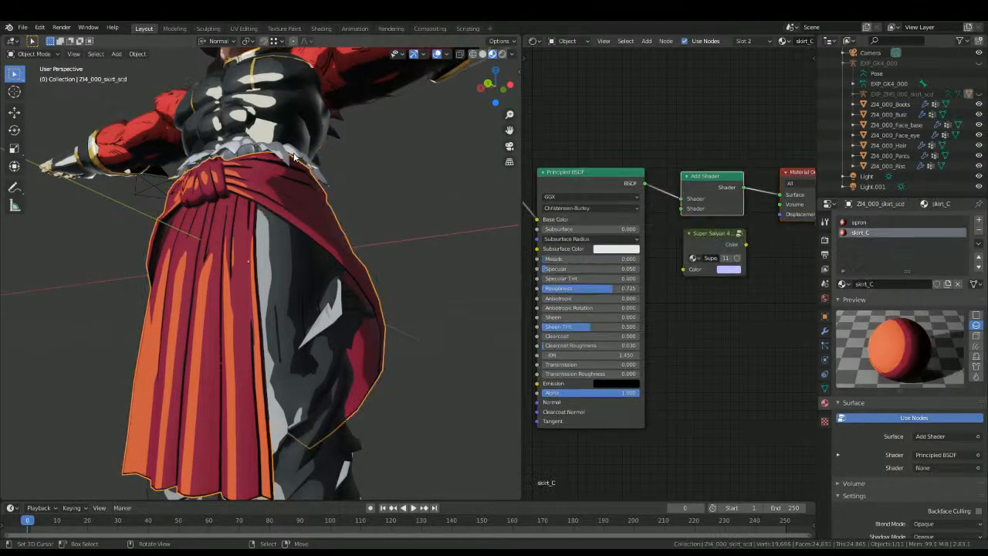
pyautogui.click(351, 223)
pyautogui.click(322, 174)
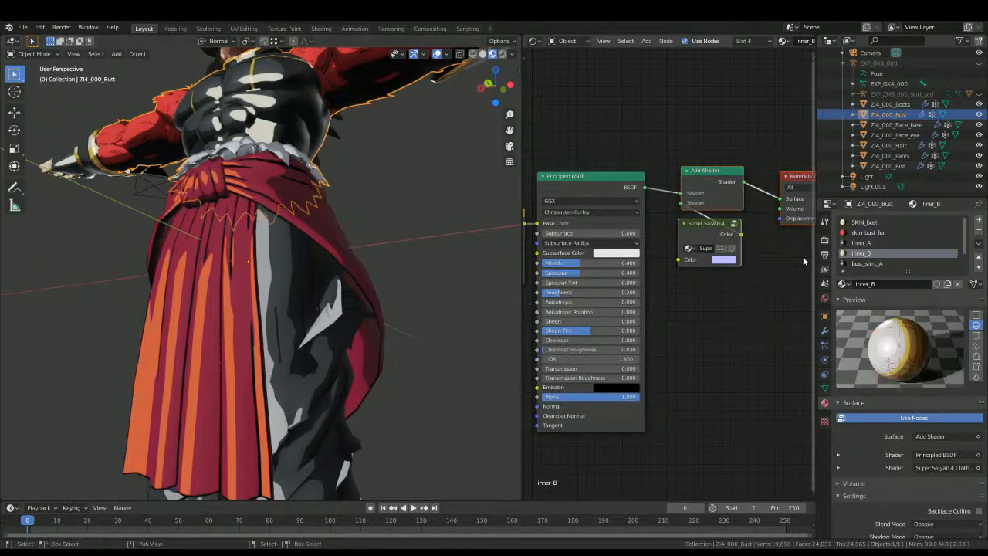
pyautogui.scroll(-2, 877, 310)
pyautogui.scroll(2, 877, 310)
pyautogui.click(858, 263)
pyautogui.moveTo(680, 210); pyautogui.dragTo(662, 224)
pyautogui.click(432, 260)
# Step: Select the character's pants and examine the shader nodes of its pants material
pyautogui.moveTo(233, 286); pyautogui.dragTo(381, 304, button='middle')
pyautogui.scroll(-3, 378, 306)
pyautogui.moveTo(297, 340); pyautogui.dragTo(258, 389, button='middle')
pyautogui.click(257, 387)
pyautogui.moveTo(590, 299); pyautogui.dragTo(591, 265, button='middle')
pyautogui.scroll(-4, 592, 265)
pyautogui.moveTo(694, 276); pyautogui.dragTo(590, 274, button='middle')
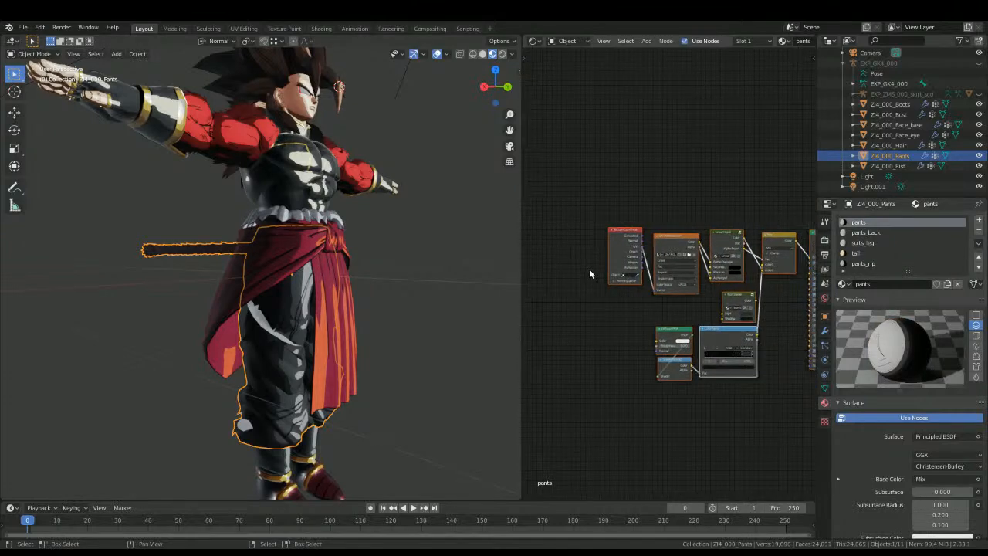
pyautogui.scroll(3, 588, 274)
pyautogui.moveTo(239, 293); pyautogui.dragTo(266, 297, button='middle')
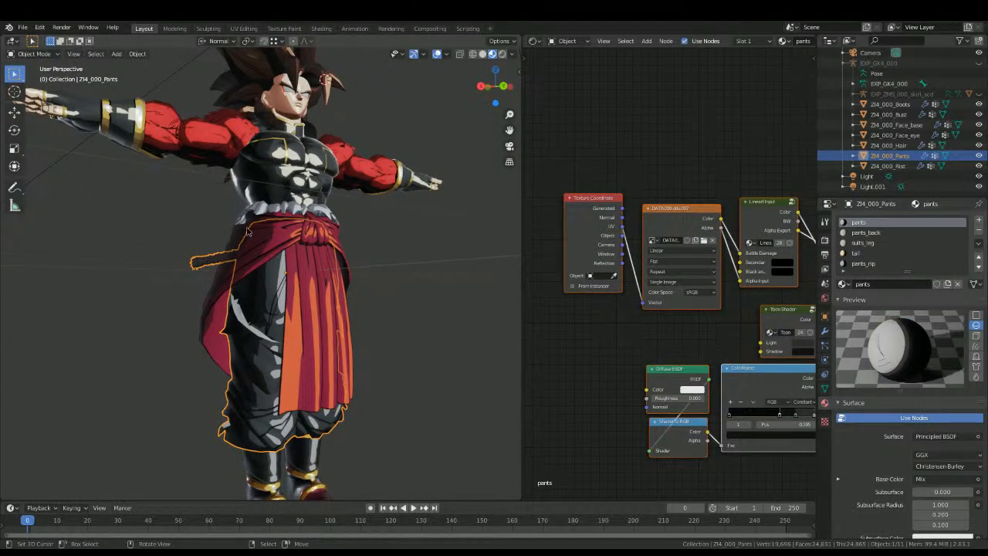
pyautogui.scroll(2, 716, 230)
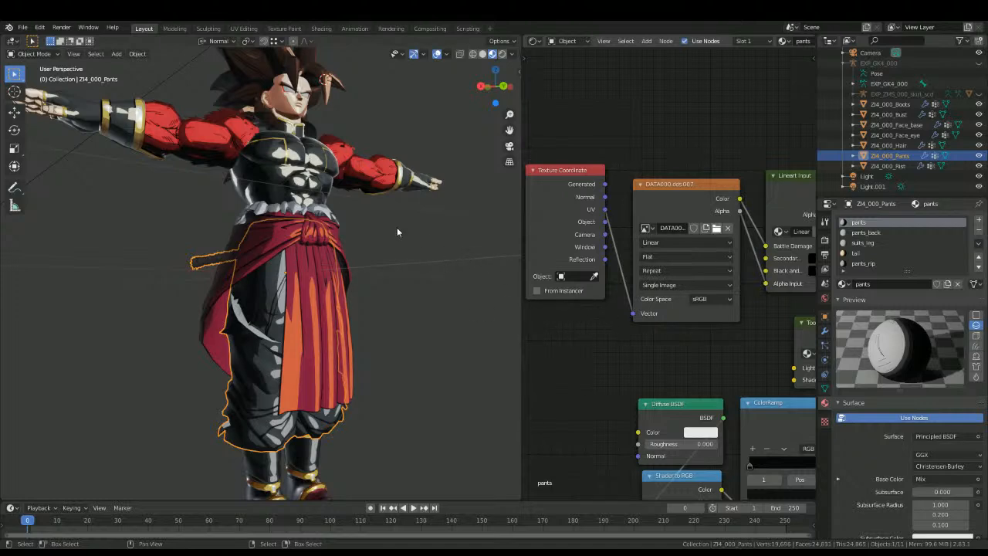
pyautogui.moveTo(397, 228); pyautogui.dragTo(363, 207, button='middle')
pyautogui.scroll(2, 359, 230)
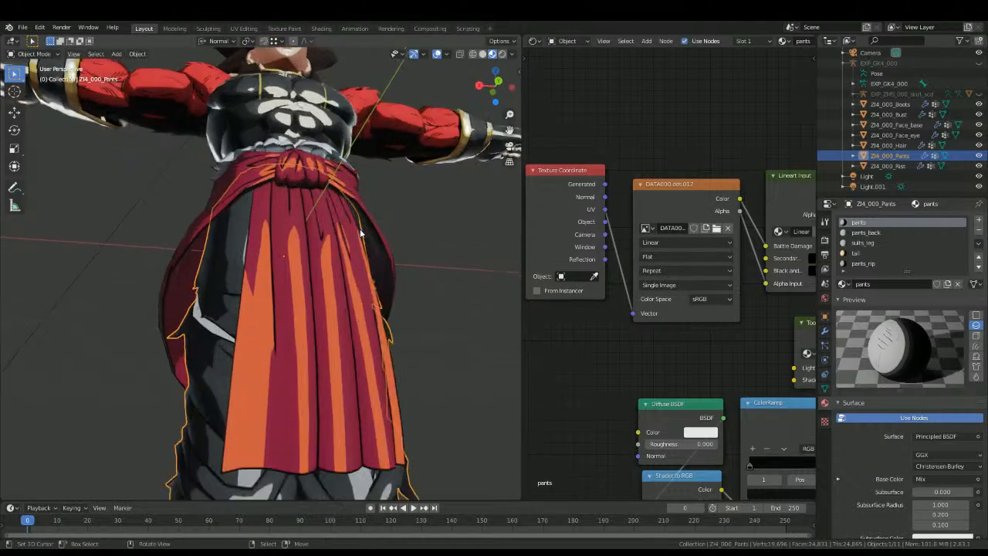
pyautogui.moveTo(666, 239); pyautogui.dragTo(586, 180, button='middle')
pyautogui.scroll(-3, 664, 275)
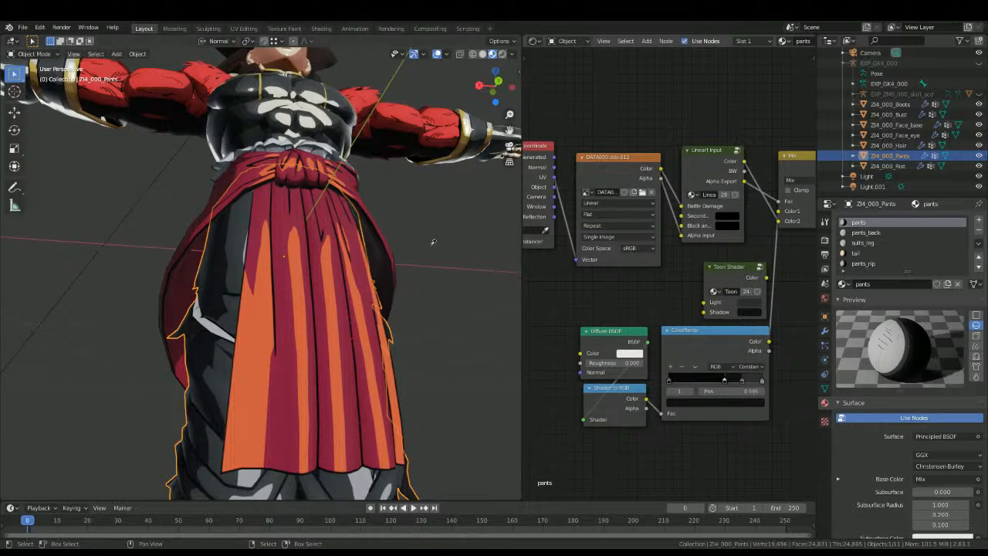
# Step: Copy the ColorRamp toon nodes, the Add Shader and the Super Saiyan 4 Clothes group from the bust's inner_A material
pyautogui.click(440, 135)
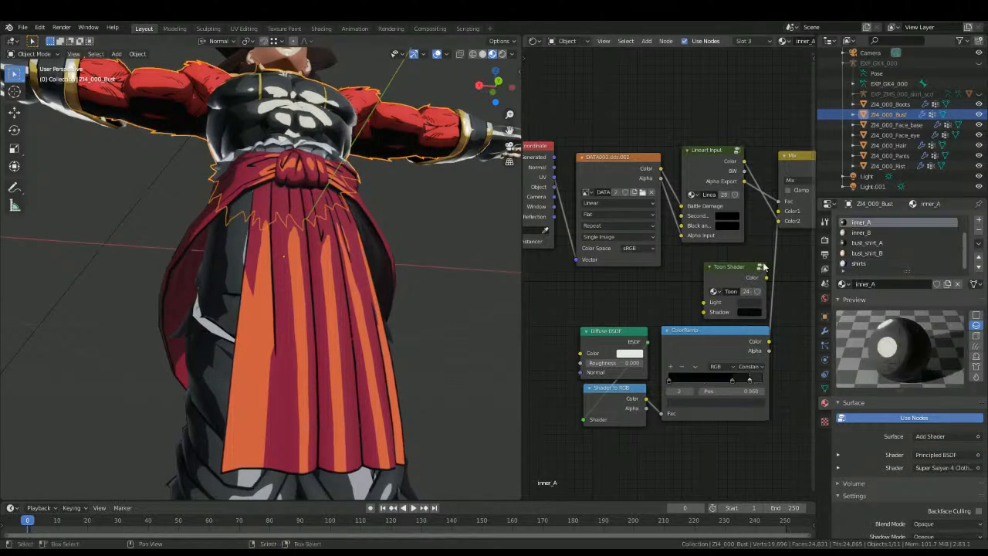
pyautogui.press('b')
pyautogui.moveTo(598, 465); pyautogui.dragTo(731, 312)
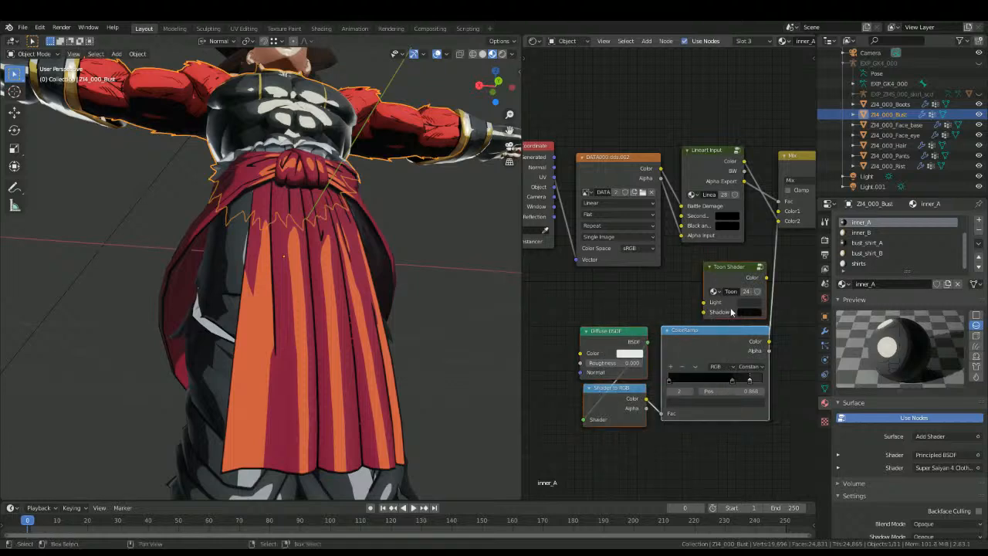
pyautogui.scroll(-7, 731, 309)
pyautogui.moveTo(734, 289); pyautogui.dragTo(540, 319, button='middle')
pyautogui.press('b')
pyautogui.moveTo(681, 311); pyautogui.dragTo(750, 249)
# Step: Replace the pants material's toon nodes with the copied ones, linking the ColorRamp to Mix's Color2 and the Principled BSDF to the Add Shader
pyautogui.moveTo(529, 364); pyautogui.dragTo(629, 340, button='middle')
pyautogui.press('b')
pyautogui.moveTo(556, 372); pyautogui.dragTo(625, 290)
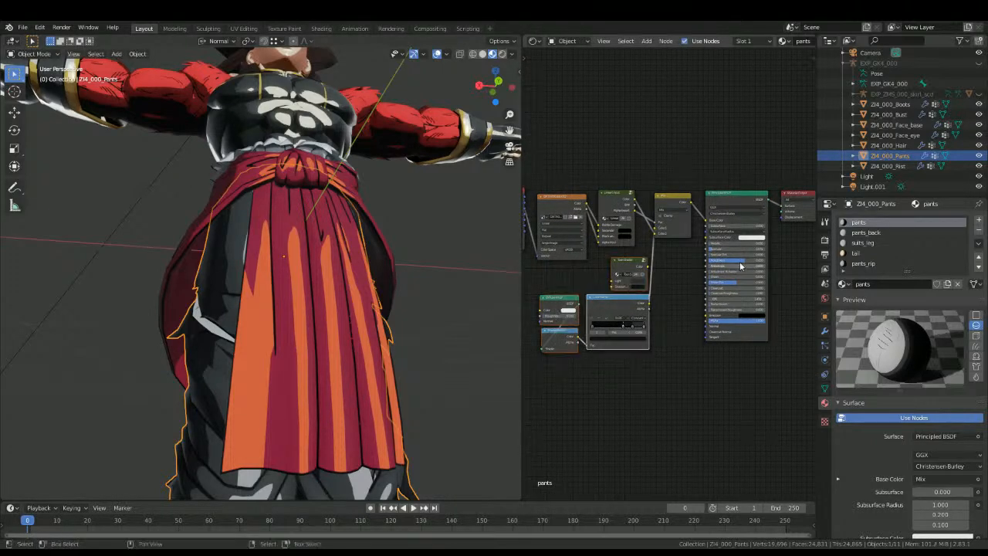
pyautogui.press('x')
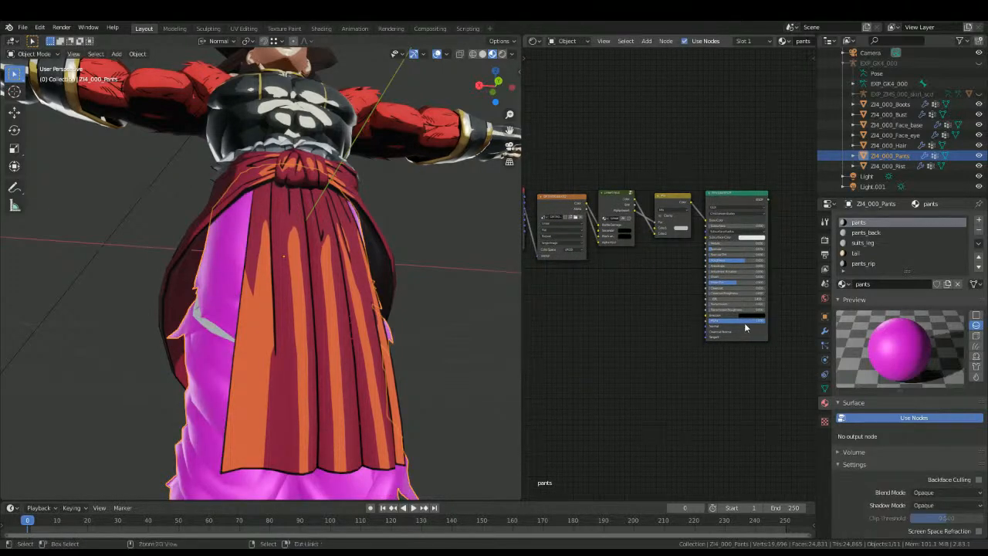
pyautogui.hotkey('ctrl', 'z')
pyautogui.scroll(1, 669, 343)
pyautogui.moveTo(648, 308); pyautogui.dragTo(655, 229)
pyautogui.moveTo(777, 194); pyautogui.dragTo(799, 205)
pyautogui.click(129, 320)
pyautogui.moveTo(130, 320); pyautogui.dragTo(200, 384, button='middle')
# Step: Open the Super Saiyan 4 Clothes group from the pants material and set its ColorRamp's light stop to position 1.000
pyautogui.scroll(-4, 201, 384)
pyautogui.press('KP_1')
pyautogui.press('ctrl+KP_1')
pyautogui.scroll(5, 201, 385)
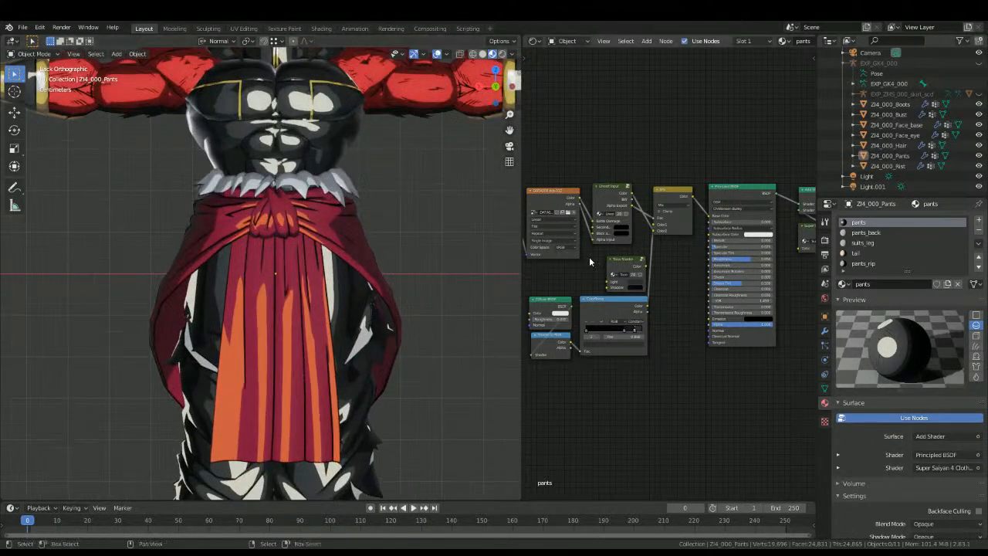
pyautogui.moveTo(660, 237); pyautogui.dragTo(573, 245, button='middle')
pyautogui.scroll(3, 663, 241)
pyautogui.click(760, 220)
pyautogui.scroll(2, 654, 247)
pyautogui.click(689, 255)
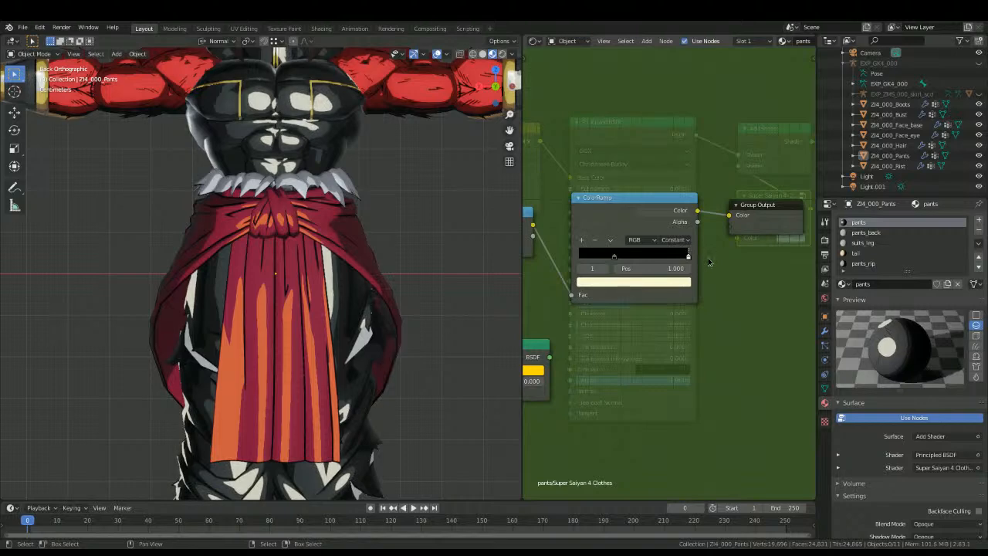
# Step: Undo and redo the clothes group's ramp change to compare the shading on the character
pyautogui.moveTo(327, 309); pyautogui.dragTo(264, 307, button='middle')
pyautogui.hotkey('ctrl', 'z')
pyautogui.hotkey('ctrl', 'shift', 'z')
pyautogui.scroll(-5, 289, 317)
pyautogui.scroll(4, 303, 287)
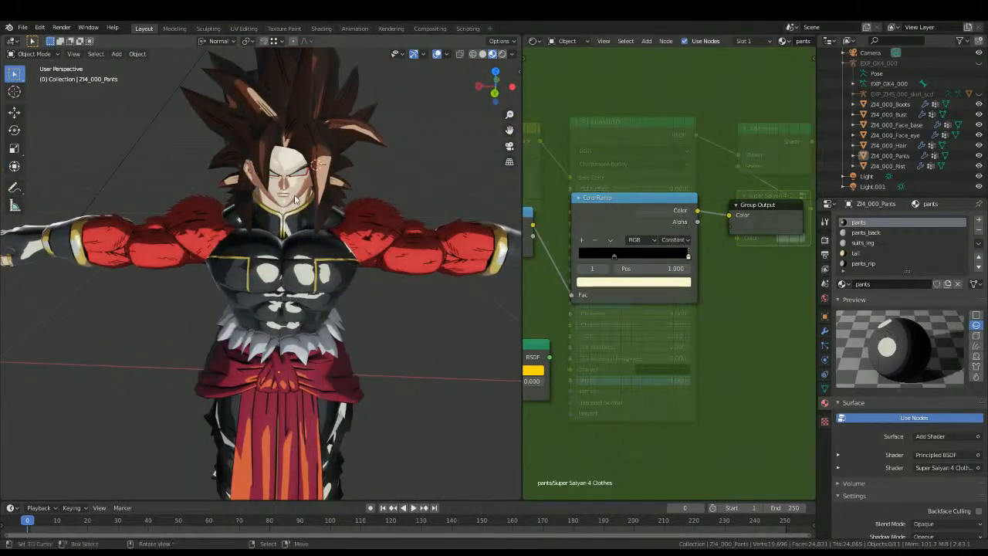
# Step: Set the light ColorRamp stop in the face base's Super Saiyan 4 Skin group to position 1.000 and exit the group
pyautogui.rightClick(289, 171)
pyautogui.click(720, 115)
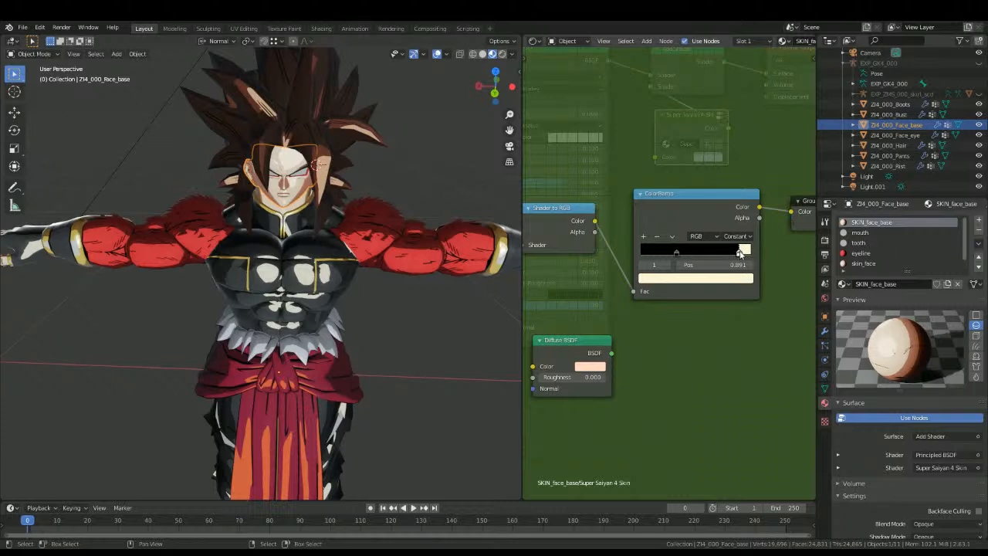
pyautogui.moveTo(739, 253); pyautogui.dragTo(811, 282)
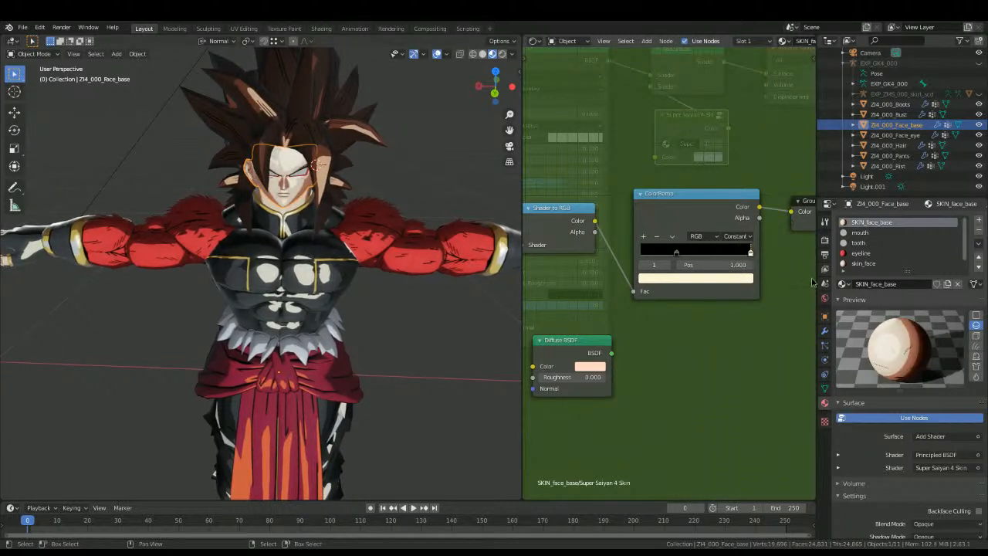
pyautogui.press('Tab')
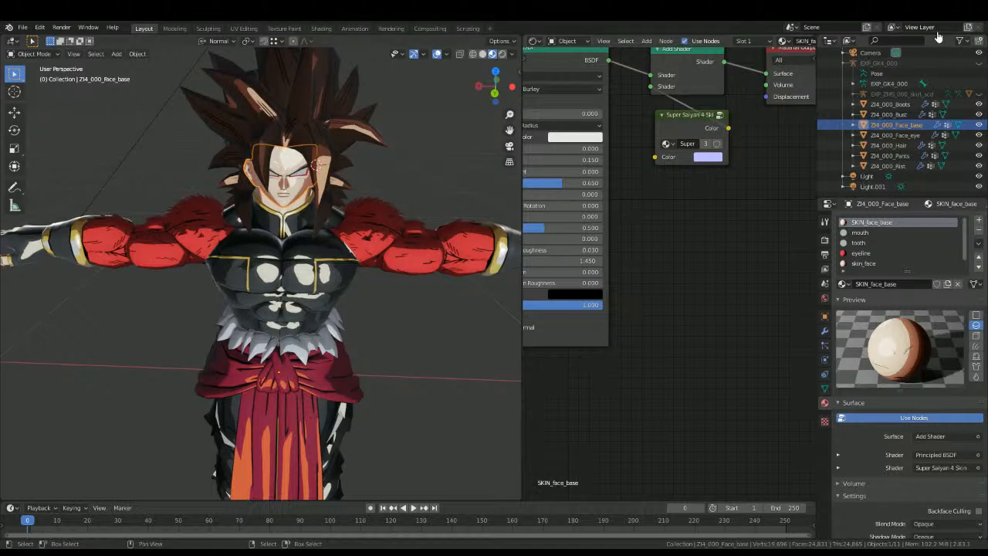
pyautogui.hotkey('alt', 'a')
# Step: Select the hair and insert an Add Shader between the Principled BSDF and the Material Output of hair_GK4
pyautogui.click(325, 115)
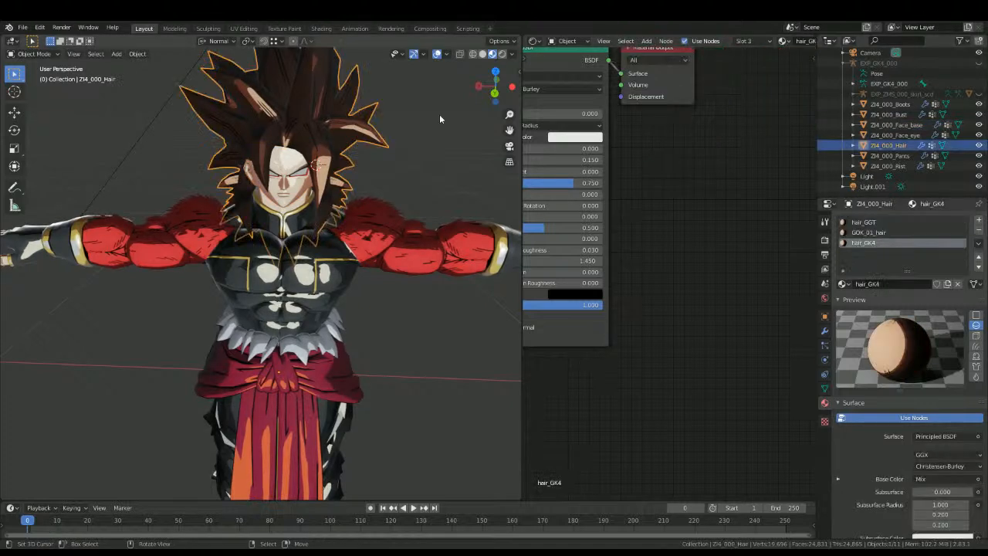
pyautogui.hotkey('shift', 'a')
pyautogui.write('add')
pyautogui.click(685, 169)
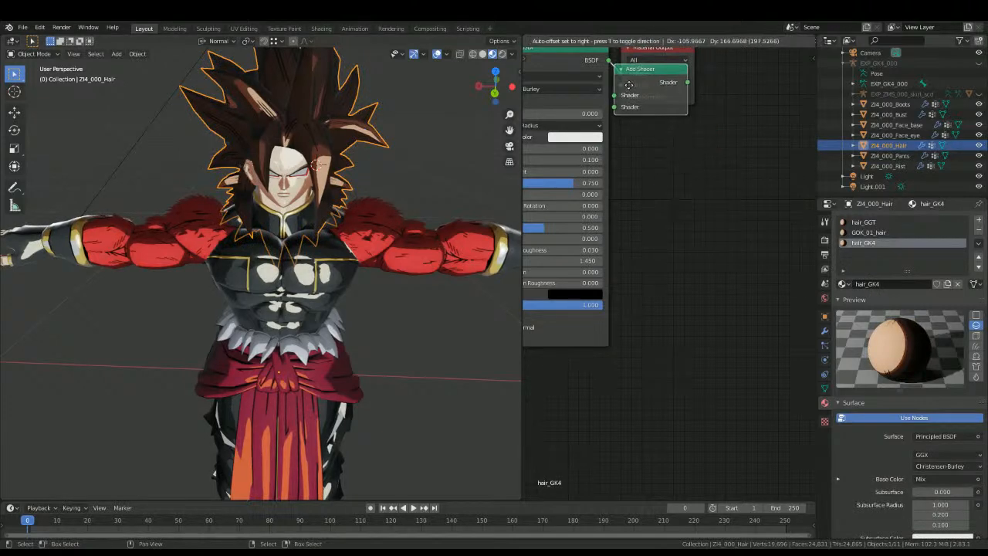
pyautogui.click(644, 90)
pyautogui.moveTo(632, 221); pyautogui.dragTo(772, 160, button='middle')
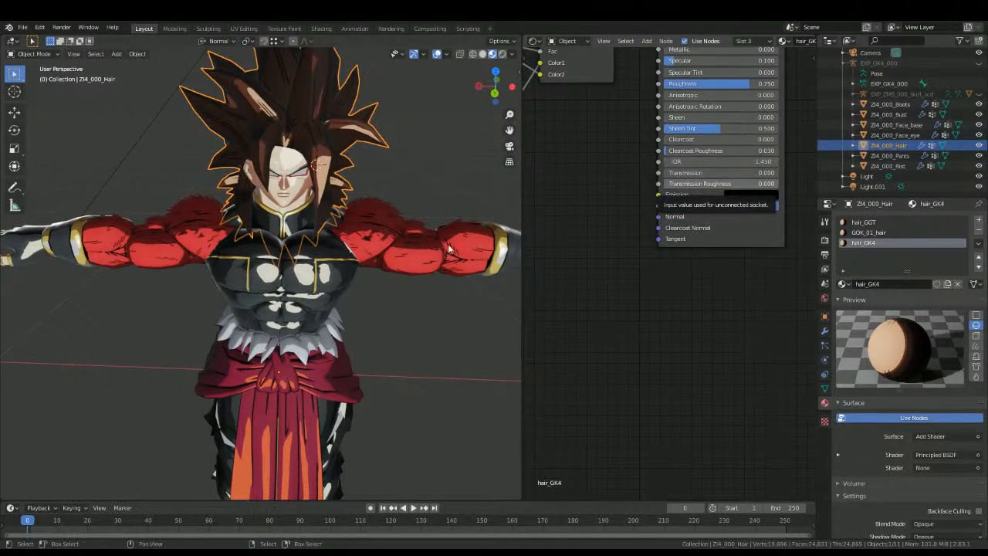
# Step: Add the Super Saiyan 4 Hair group to hair_GK4 and connect its Color output to the Add Shader's free input
pyautogui.moveTo(604, 160); pyautogui.dragTo(502, 336, button='middle')
pyautogui.hotkey('shift', 'a')
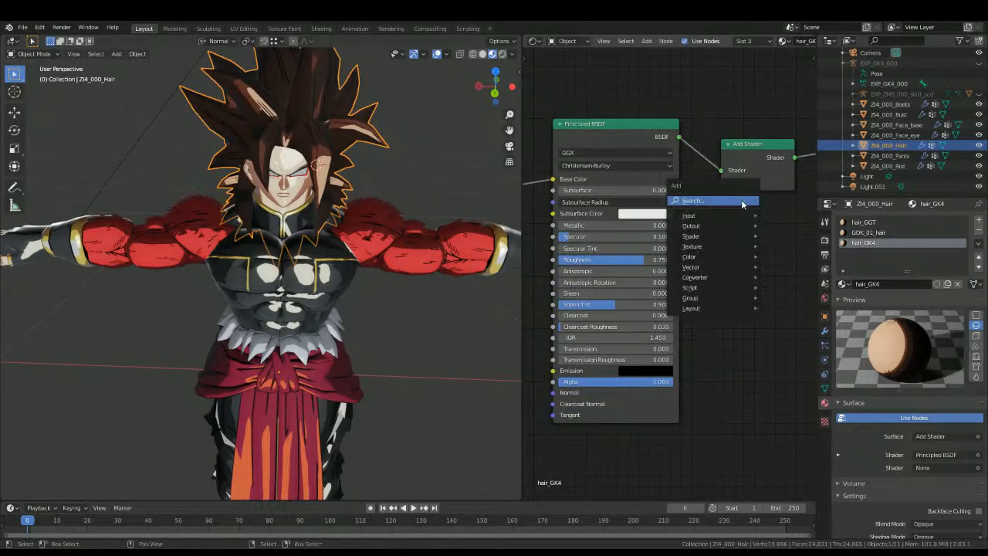
pyautogui.click(742, 202)
pyautogui.write('ha')
pyautogui.click(771, 257)
pyautogui.click(749, 257)
pyautogui.moveTo(792, 218); pyautogui.dragTo(722, 183)
# Step: Undo and redo the Super Saiyan 4 Hair connection to compare the hair shading from the front and side
pyautogui.keyDown('shift'); pyautogui.moveTo(343, 199); pyautogui.dragTo(310, 287, button='middle'); pyautogui.keyUp('shift')
pyautogui.hotkey('alt', 'a')
pyautogui.press('KP_3')
pyautogui.press('ctrl+KP_1')
pyautogui.scroll(4, 310, 287)
pyautogui.keyDown('shift'); pyautogui.moveTo(270, 176); pyautogui.dragTo(267, 385, button='middle'); pyautogui.keyUp('shift')
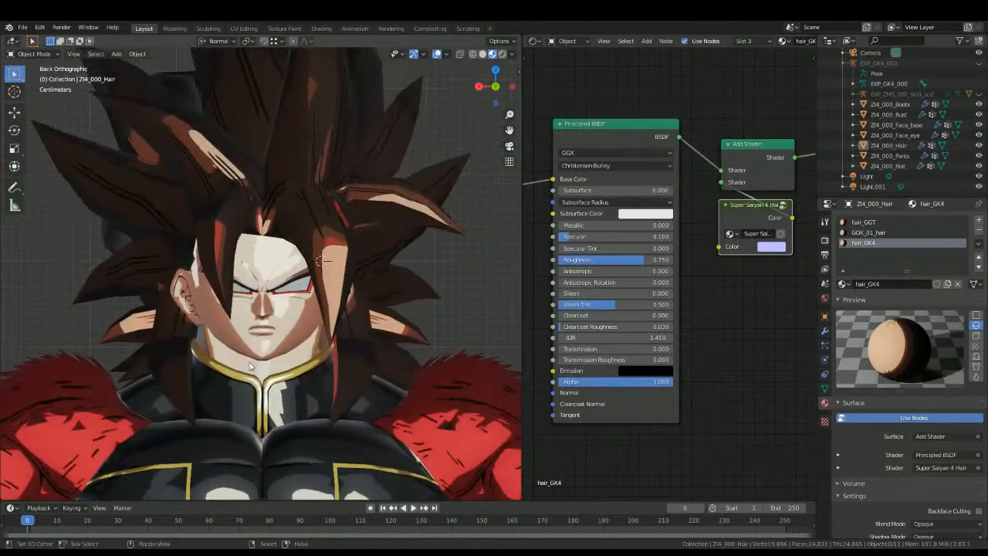
pyautogui.scroll(2, 267, 385)
pyautogui.hotkey('ctrl', 'z')
pyautogui.hotkey('ctrl', 'z')
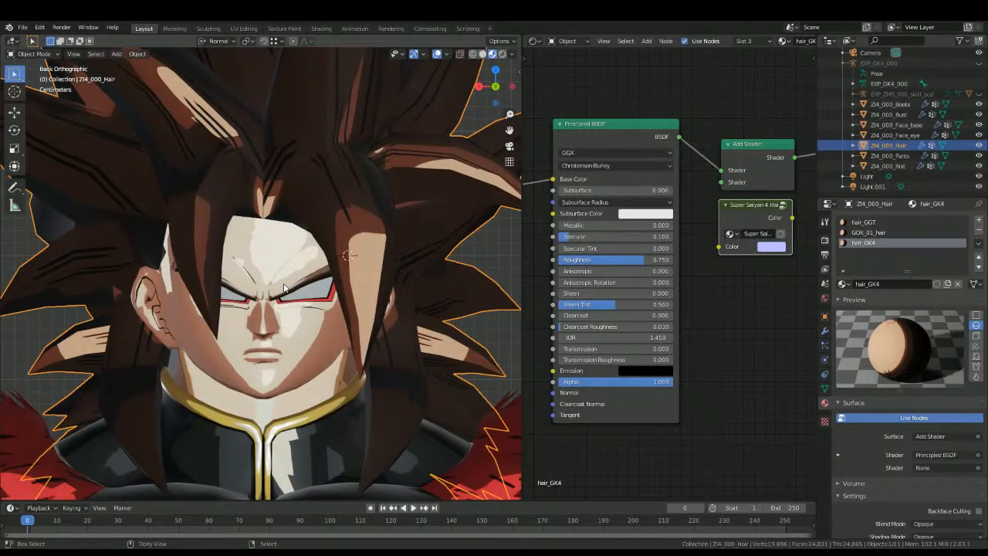
pyautogui.hotkey('ctrl', 'shift', 'z')
pyautogui.scroll(-6, 283, 288)
pyautogui.hotkey('ctrl', 'shift', 'z')
pyautogui.scroll(4, 236, 287)
pyautogui.moveTo(283, 288); pyautogui.dragTo(260, 288, button='middle')
pyautogui.scroll(-5, 236, 288)
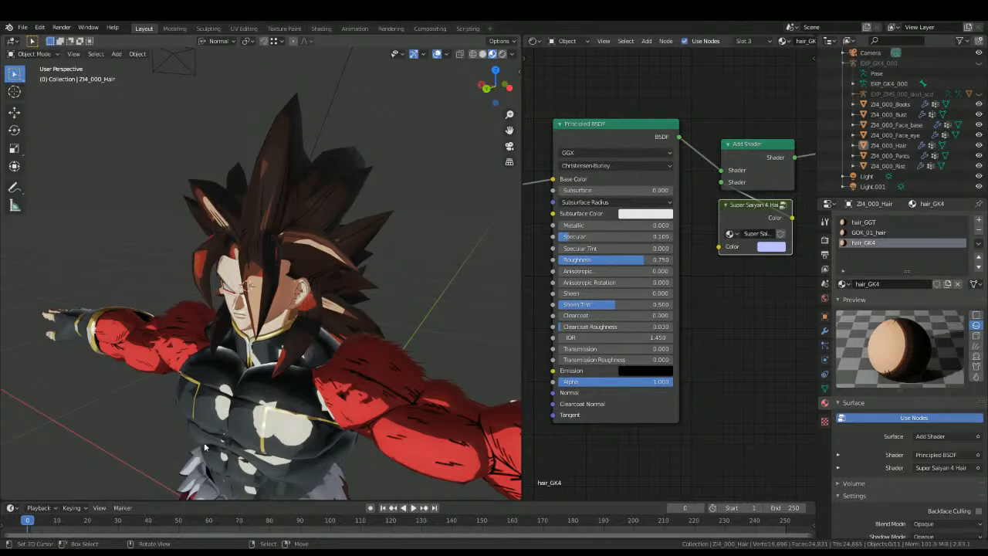
# Step: Paste the copied colour onto the red ColorRamp stop inside the Super Saiyan 4 Hair group and exit the group
pyautogui.press('Tab')
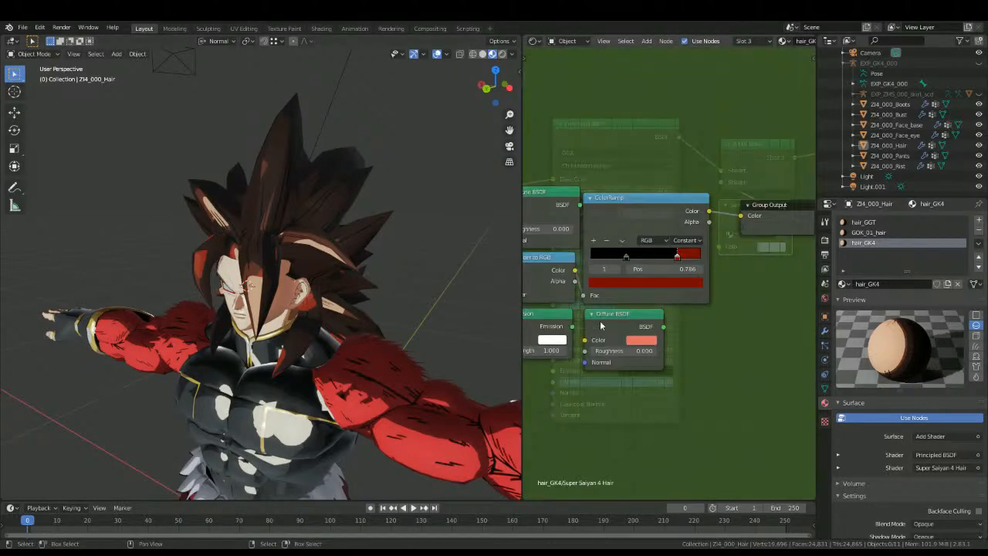
pyautogui.click(613, 284)
pyautogui.hotkey('ctrl', 'v')
pyautogui.moveTo(192, 323); pyautogui.dragTo(270, 327, button='middle')
pyautogui.press('Tab')
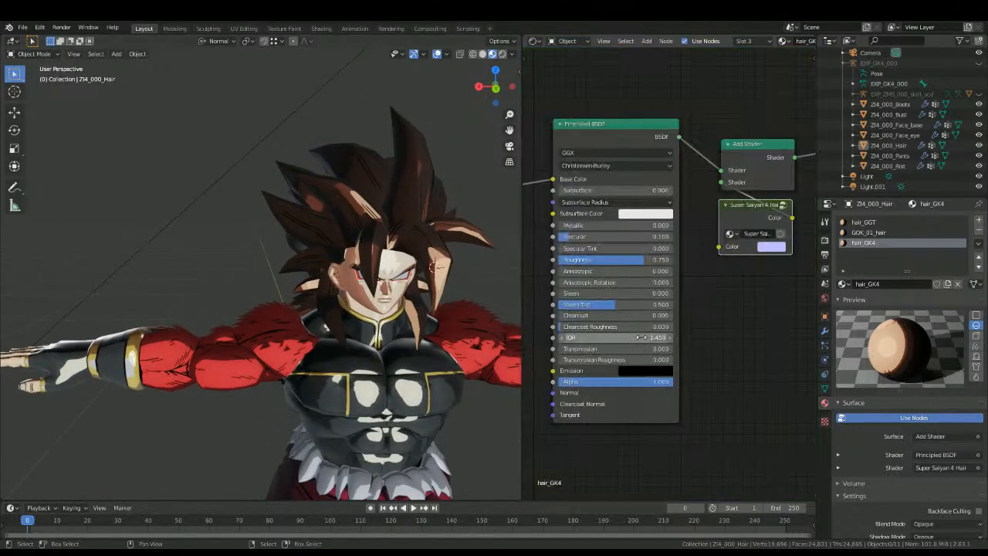
# Step: Set the light peach stop of hair_GK4's ColorRamp to position 0.926
pyautogui.moveTo(642, 340); pyautogui.dragTo(613, 278, button='middle')
pyautogui.scroll(-3, 609, 293)
pyautogui.scroll(3, 606, 374)
pyautogui.moveTo(597, 379); pyautogui.dragTo(658, 336, button='middle')
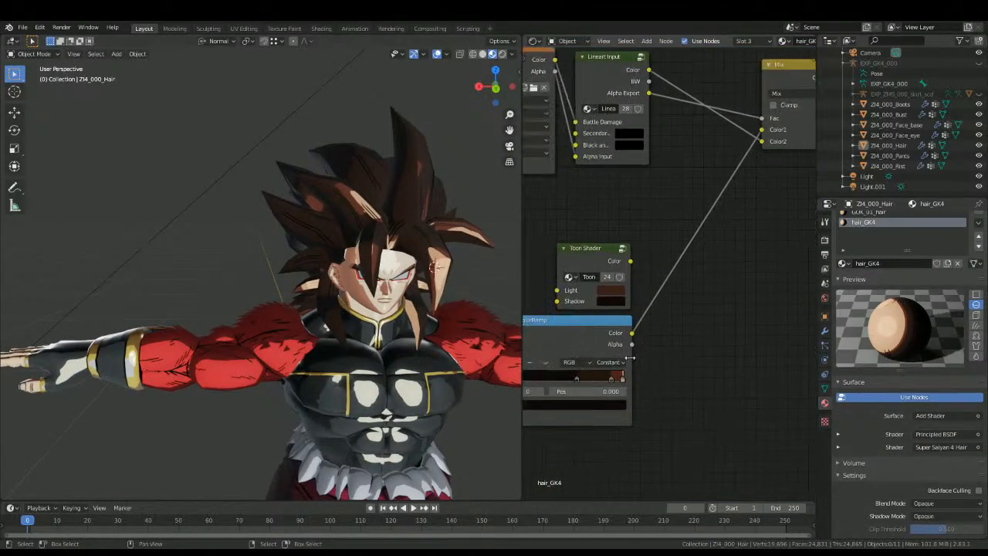
pyautogui.scroll(4, 655, 340)
pyautogui.moveTo(535, 430); pyautogui.dragTo(673, 370, button='middle')
pyautogui.click(644, 373)
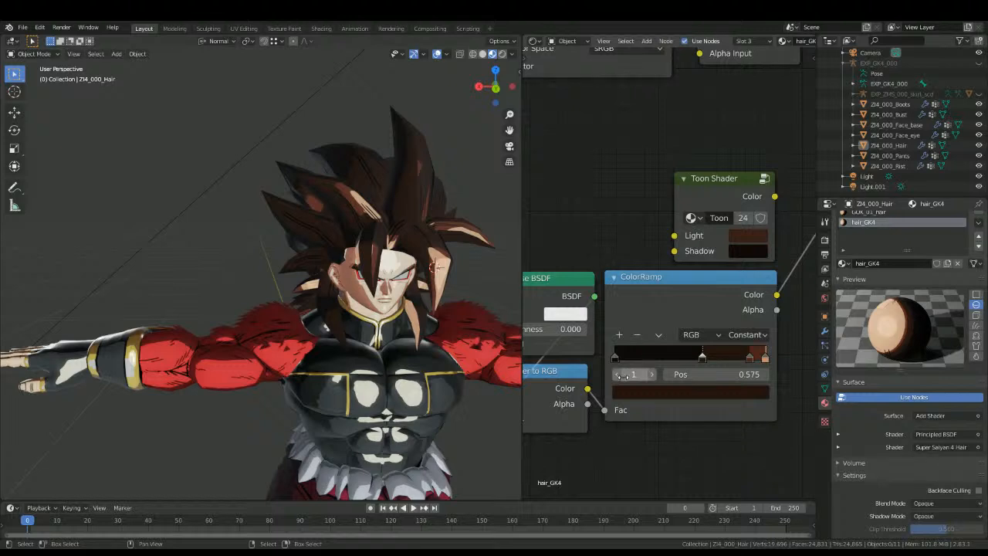
pyautogui.moveTo(623, 375); pyautogui.dragTo(650, 376)
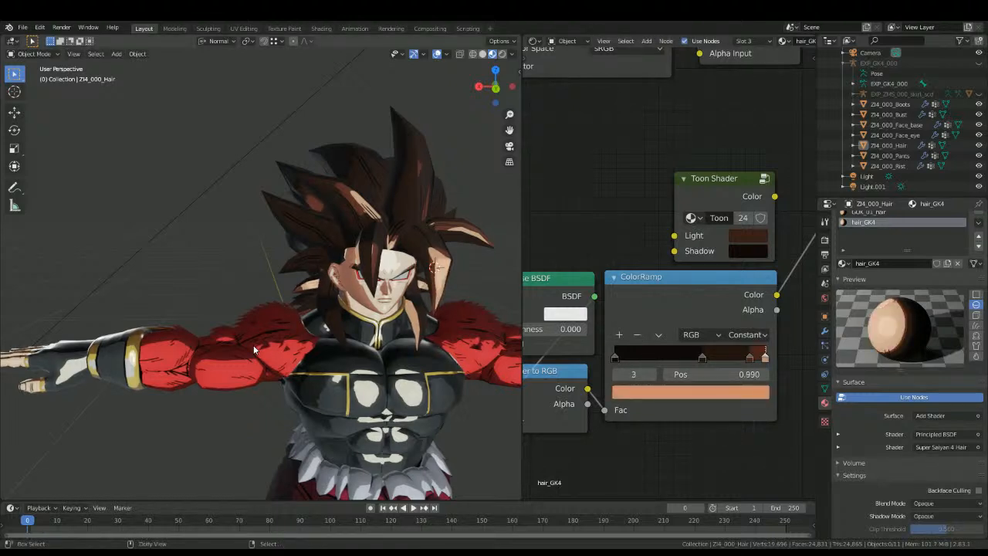
pyautogui.moveTo(253, 345); pyautogui.dragTo(172, 321, button='middle')
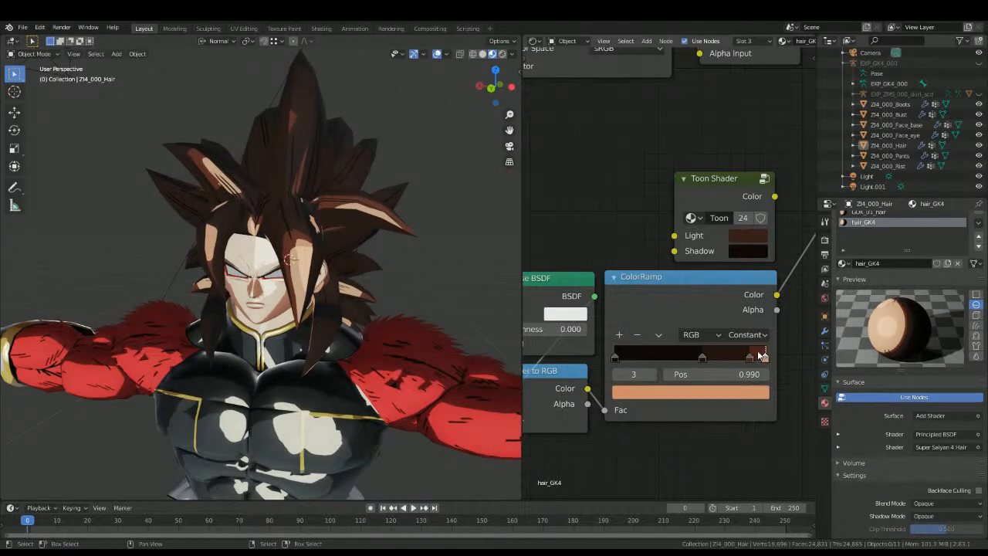
pyautogui.moveTo(765, 357); pyautogui.dragTo(757, 359)
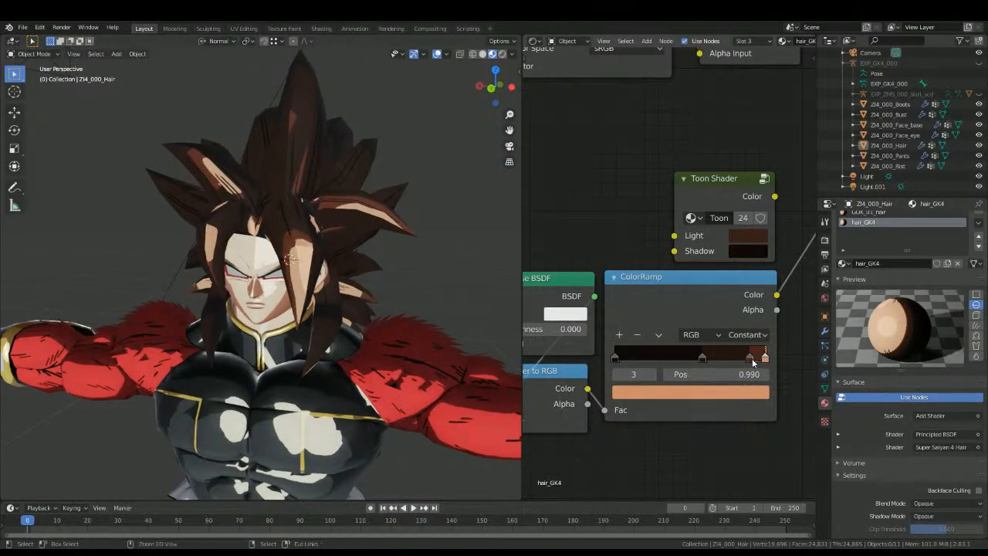
# Step: Inspect the hair from several angles and set the reddish-brown ColorRamp stop to position 0.805
pyautogui.moveTo(278, 363); pyautogui.dragTo(194, 358, button='middle')
pyautogui.scroll(-6, 238, 384)
pyautogui.scroll(5, 247, 324)
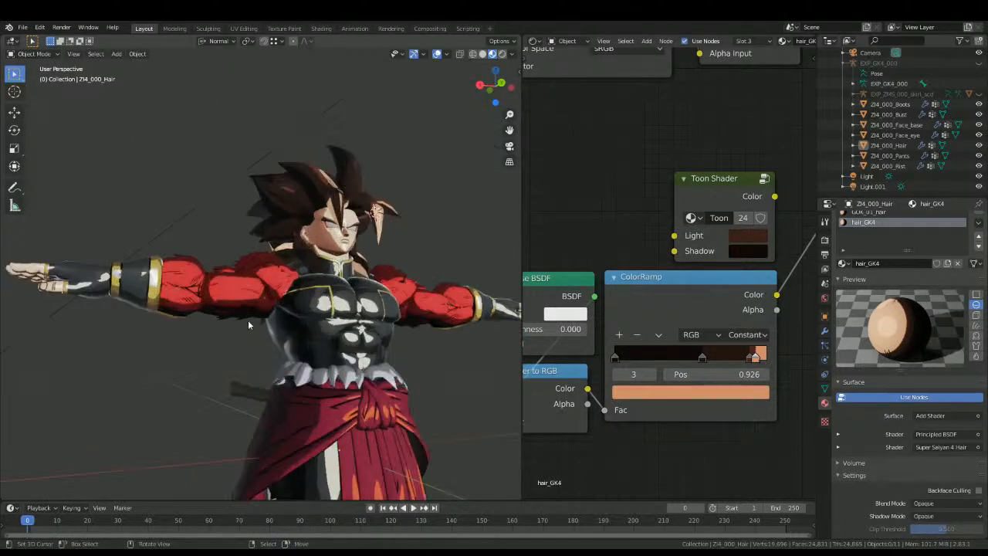
pyautogui.moveTo(247, 324); pyautogui.dragTo(193, 361, button='middle')
pyautogui.scroll(6, 247, 348)
pyautogui.moveTo(370, 339); pyautogui.dragTo(430, 284, button='middle')
pyautogui.scroll(3, 404, 295)
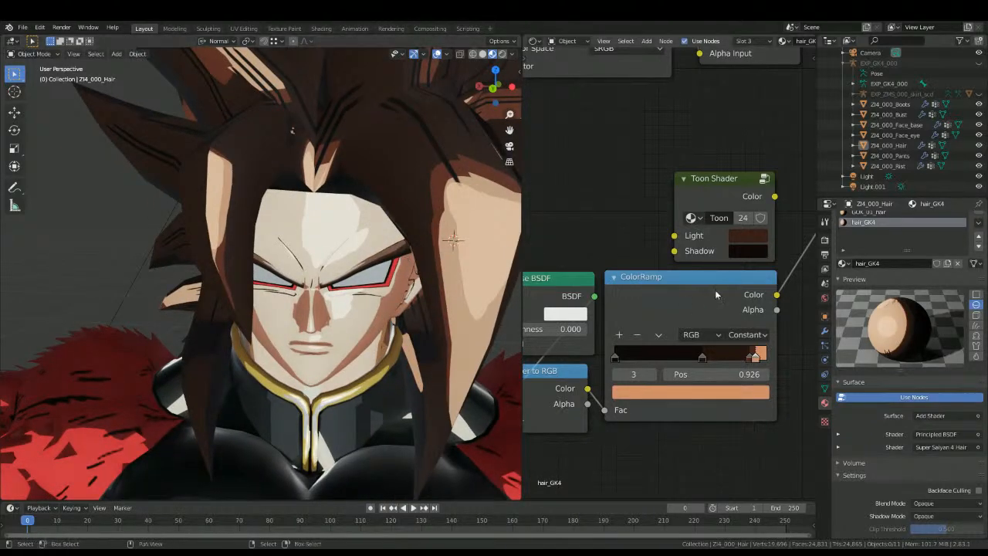
pyautogui.moveTo(745, 356); pyautogui.dragTo(735, 363)
pyautogui.scroll(-8, 255, 307)
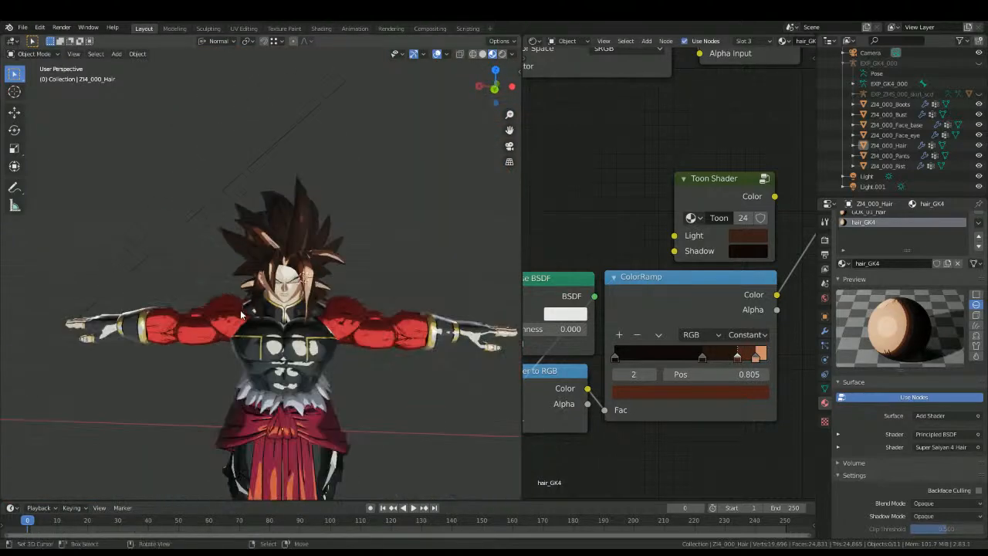
pyautogui.moveTo(238, 319)
pyautogui.mouseDown(button='middle')
pyautogui.moveTo(136, 313)
pyautogui.moveTo(253, 306)
pyautogui.mouseUp(button='middle')
pyautogui.scroll(4, 253, 306)
pyautogui.press('KP_5')
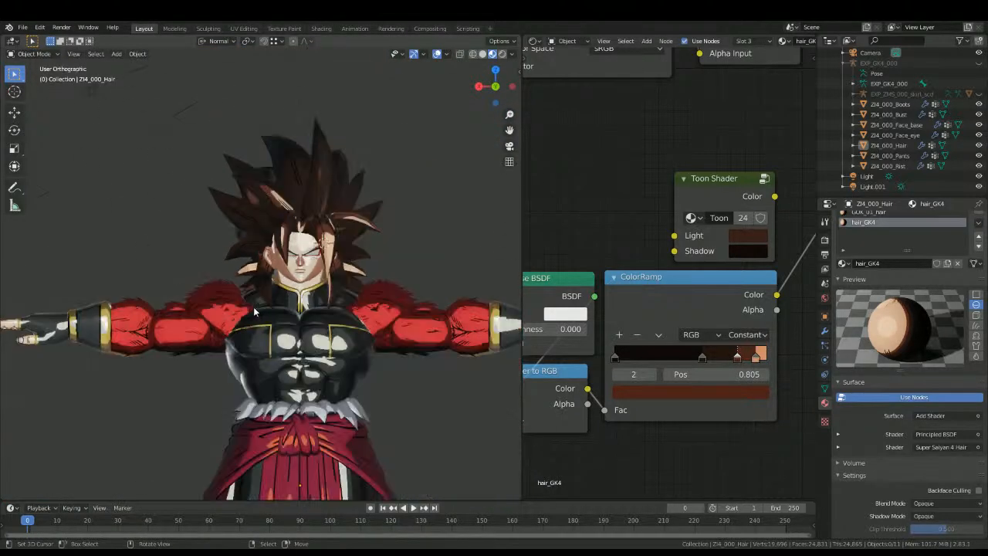
# Step: Shift the reddish-brown ColorRamp stop further toward the dark end and set the dark brown stop to position 0.366
pyautogui.scroll(4, 250, 170)
pyautogui.keyDown('shift'); pyautogui.moveTo(250, 171); pyautogui.dragTo(313, 164, button='middle'); pyautogui.keyUp('shift')
pyautogui.moveTo(739, 359)
pyautogui.mouseDown()
pyautogui.moveTo(654, 361)
pyautogui.moveTo(668, 363)
pyautogui.mouseUp()
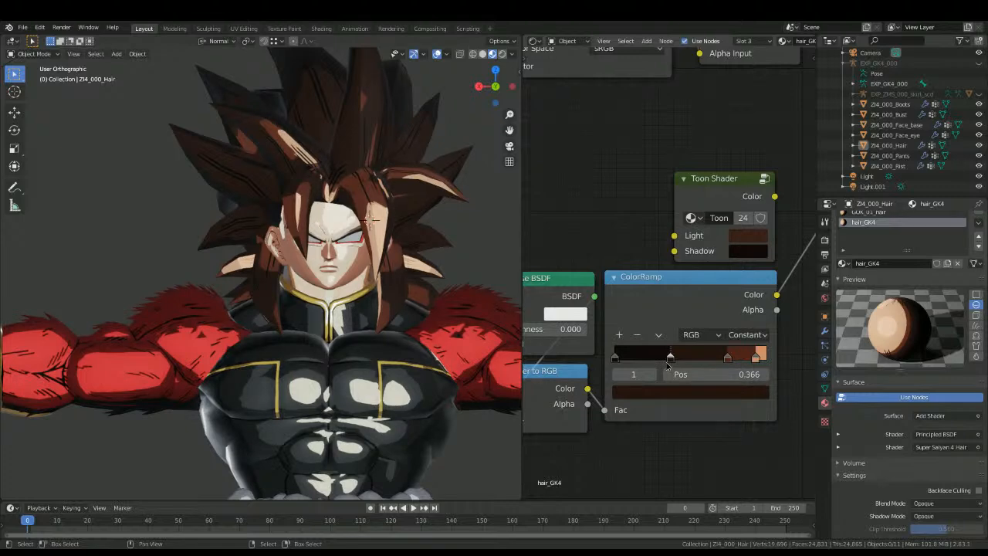
pyautogui.scroll(-5, 400, 348)
pyautogui.scroll(5, 366, 362)
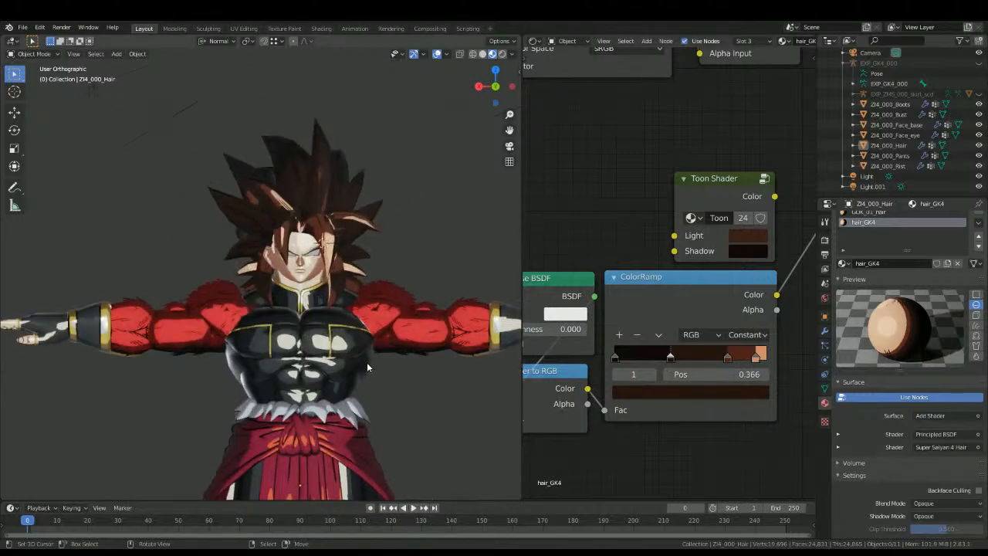
# Step: Move the black stop close to the dark brown one, add another stop between them, and place the dark brown stop at 0.414
pyautogui.moveTo(618, 357)
pyautogui.mouseDown()
pyautogui.moveTo(699, 360)
pyautogui.moveTo(606, 364)
pyautogui.mouseUp()
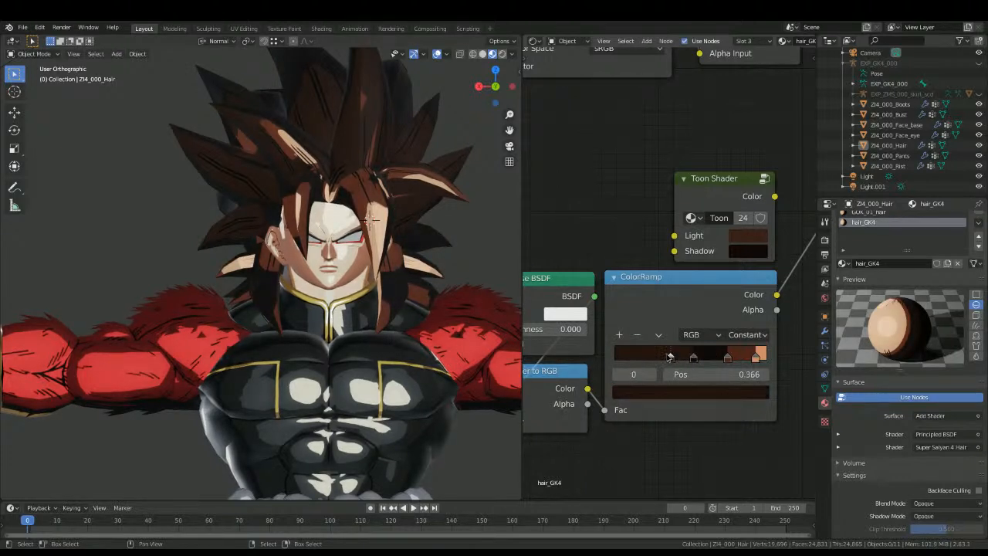
pyautogui.moveTo(693, 357); pyautogui.dragTo(661, 359)
pyautogui.click(677, 357)
pyautogui.click(616, 334)
pyautogui.click(676, 356)
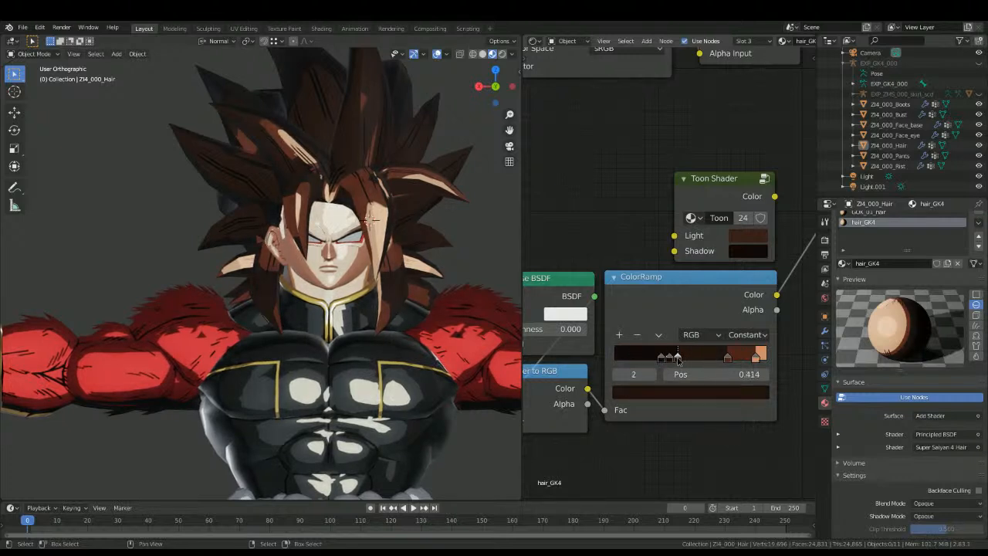
# Step: Copy the dark brown colour of the stop at 0.414 onto the added stop and spread the stops toward the ramp's dark end
pyautogui.click(668, 391)
pyautogui.hotkey('ctrl', 'c')
pyautogui.click(550, 398)
pyautogui.click(618, 376)
pyautogui.click(651, 398)
pyautogui.hotkey('ctrl', 'v')
pyautogui.moveTo(669, 357); pyautogui.dragTo(639, 357)
# Step: Check the back of the hair and set the black ColorRamp stop to position 0.227
pyautogui.moveTo(471, 313); pyautogui.dragTo(346, 312, button='middle')
pyautogui.scroll(-2, 343, 302)
pyautogui.scroll(4, 328, 304)
pyautogui.moveTo(641, 357); pyautogui.dragTo(697, 356)
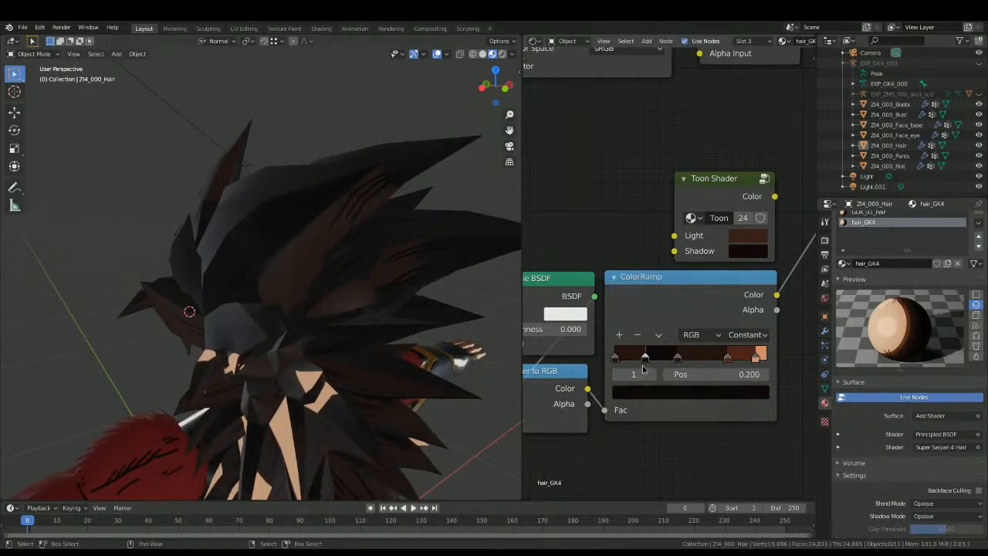
pyautogui.moveTo(293, 324); pyautogui.dragTo(452, 304, button='middle')
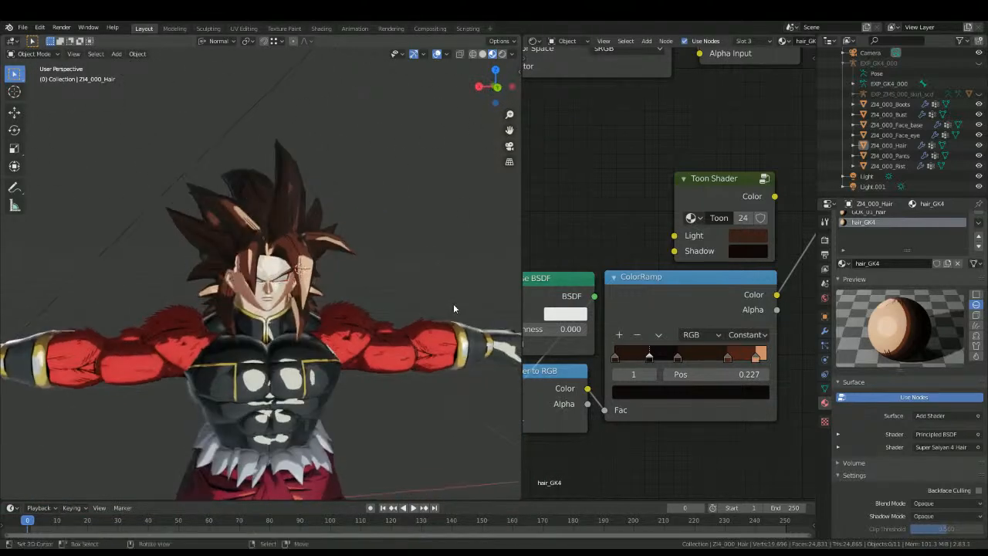
pyautogui.scroll(1, 878, 252)
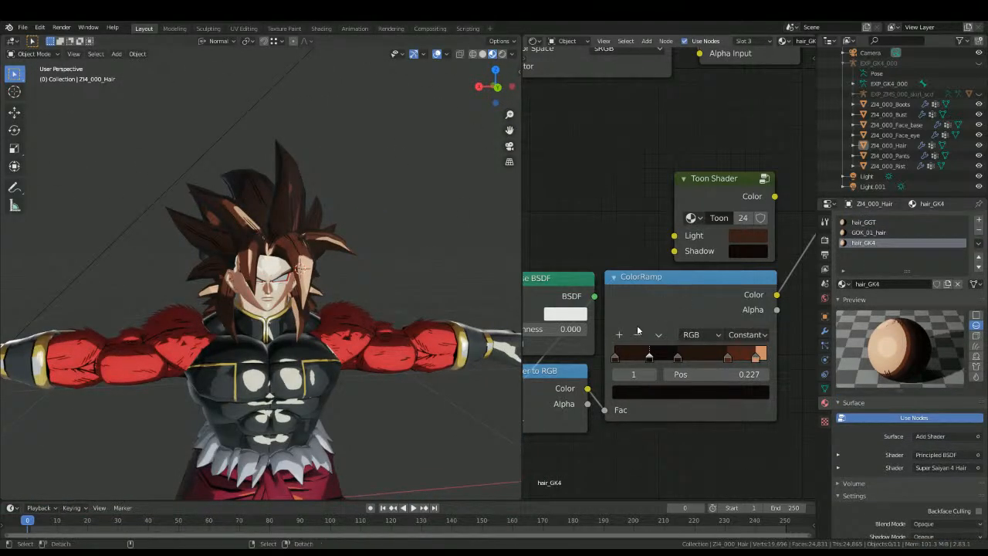
# Step: Copy hair_GK4's ColorRamp setup, Add Shader, Super Saiyan 4 Hair group and output, and delete the old toon nodes from GOK_01_hair
pyautogui.scroll(-3, 637, 329)
pyautogui.scroll(-3, 664, 287)
pyautogui.scroll(-2, 672, 268)
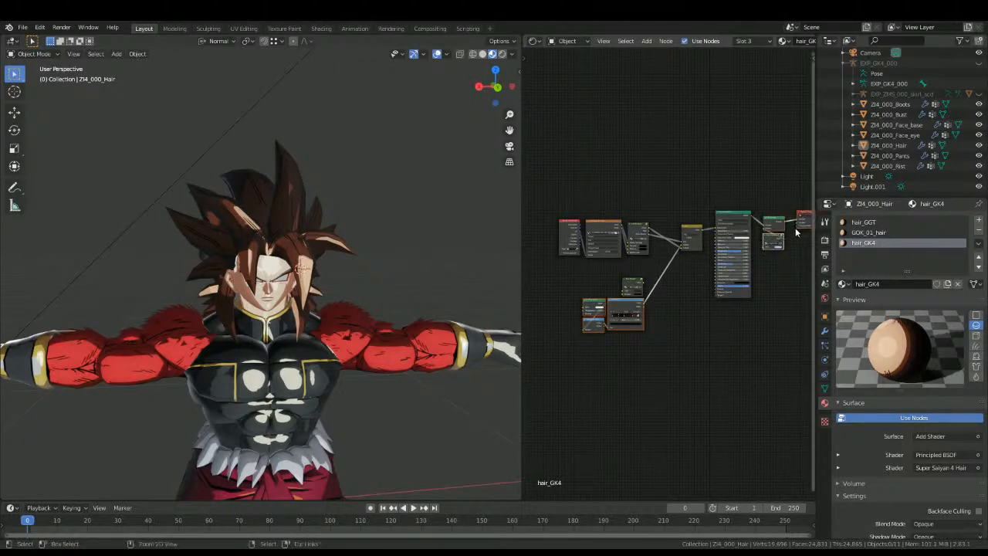
pyautogui.click(868, 233)
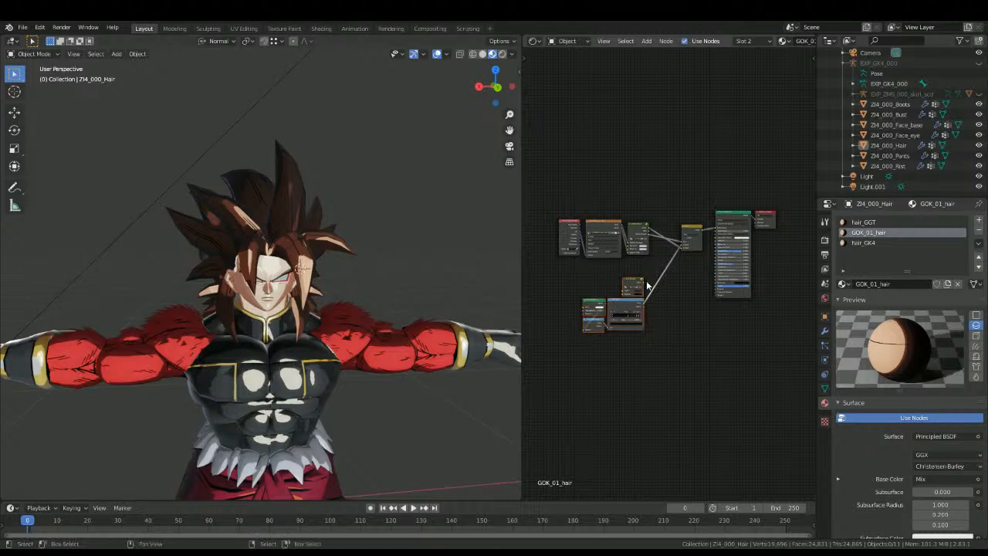
pyautogui.press('Delete')
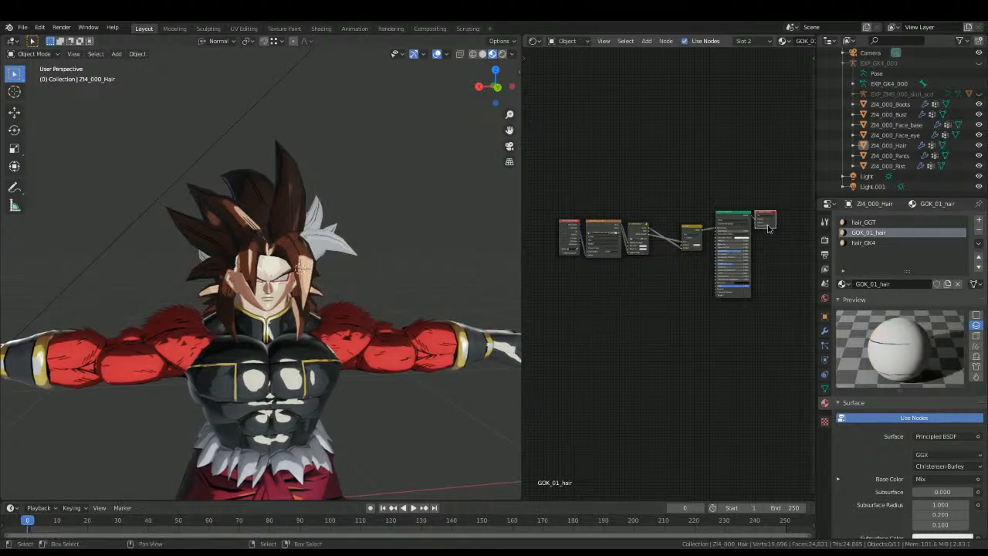
# Step: Replace GOK_01_hair's Material Output with the copied hair nodes and move the ColorRamp cluster closer to the Mix node
pyautogui.hotkey('ctrl', 'z')
pyautogui.hotkey('ctrl', 'z')
pyautogui.hotkey('ctrl', 'z')
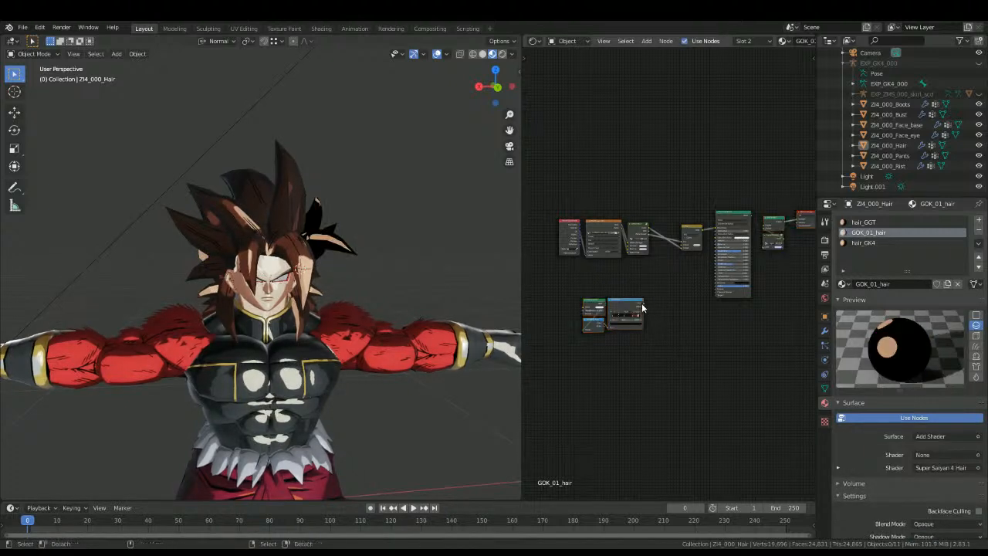
pyautogui.press('b')
pyautogui.moveTo(581, 312); pyautogui.dragTo(626, 346)
pyautogui.press('g')
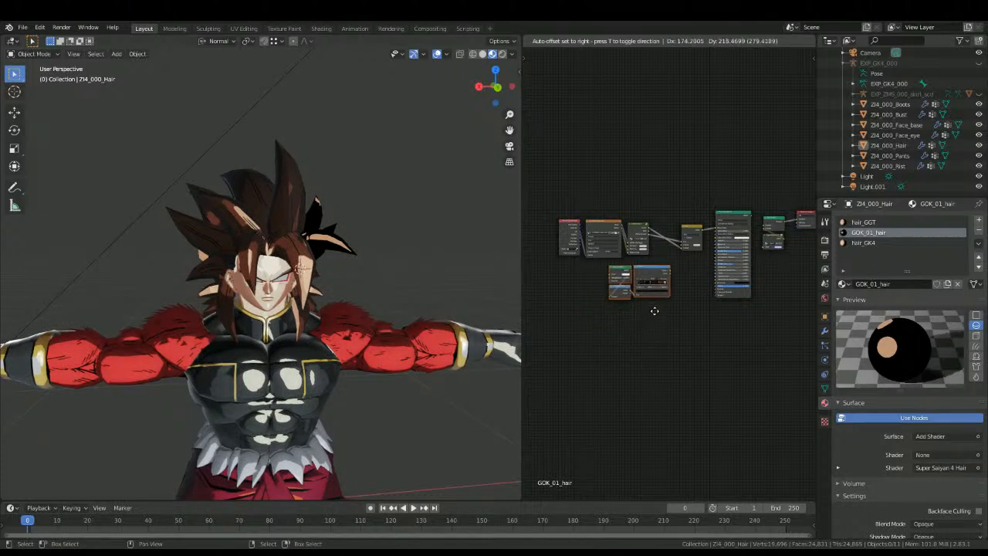
pyautogui.click(655, 308)
pyautogui.scroll(1, 687, 261)
pyautogui.scroll(1, 689, 260)
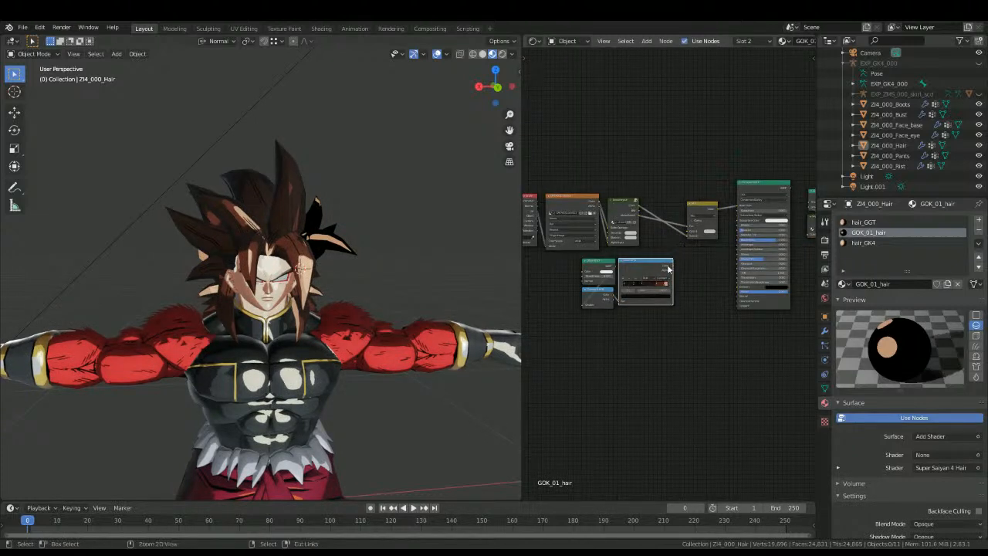
# Step: Connect GOK_01_hair's ColorRamp to the Mix node and its Principled BSDF to the Add Shader
pyautogui.moveTo(670, 268); pyautogui.dragTo(689, 234)
pyautogui.moveTo(722, 253); pyautogui.dragTo(649, 278, button='middle')
pyautogui.scroll(1, 648, 277)
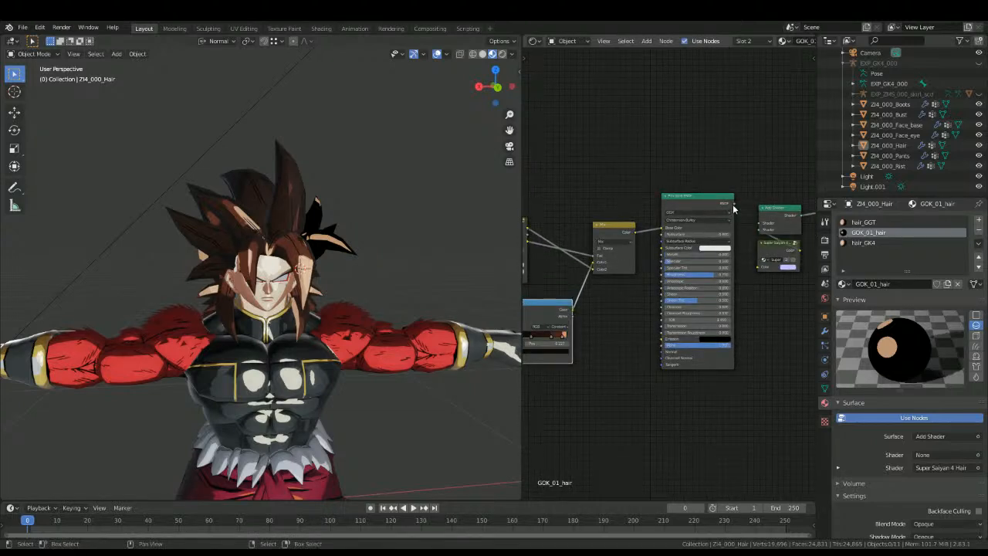
pyautogui.moveTo(733, 203); pyautogui.dragTo(762, 226)
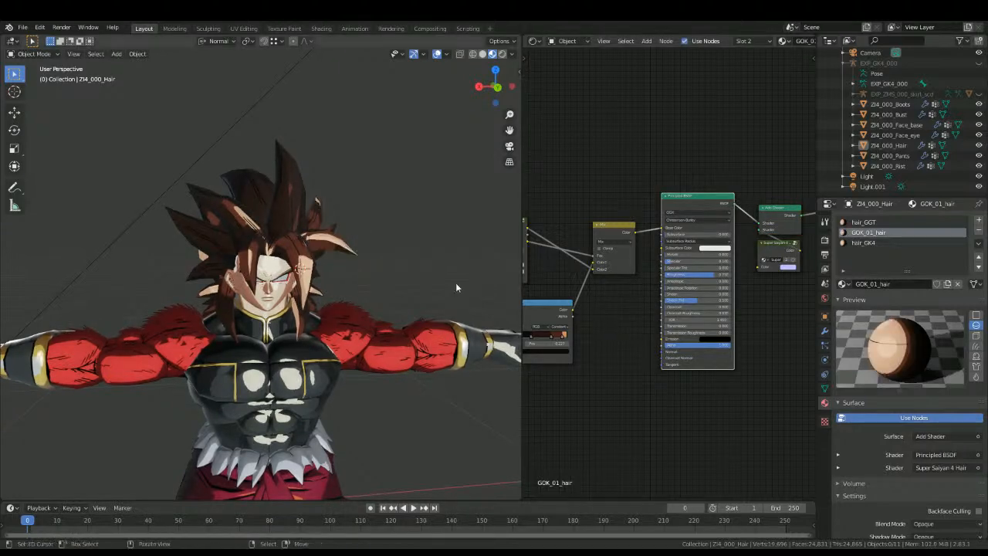
pyautogui.scroll(5, 325, 283)
# Step: Replace the old toon nodes and Material Output of hair_GGT with the copied hair nodes
pyautogui.click(864, 223)
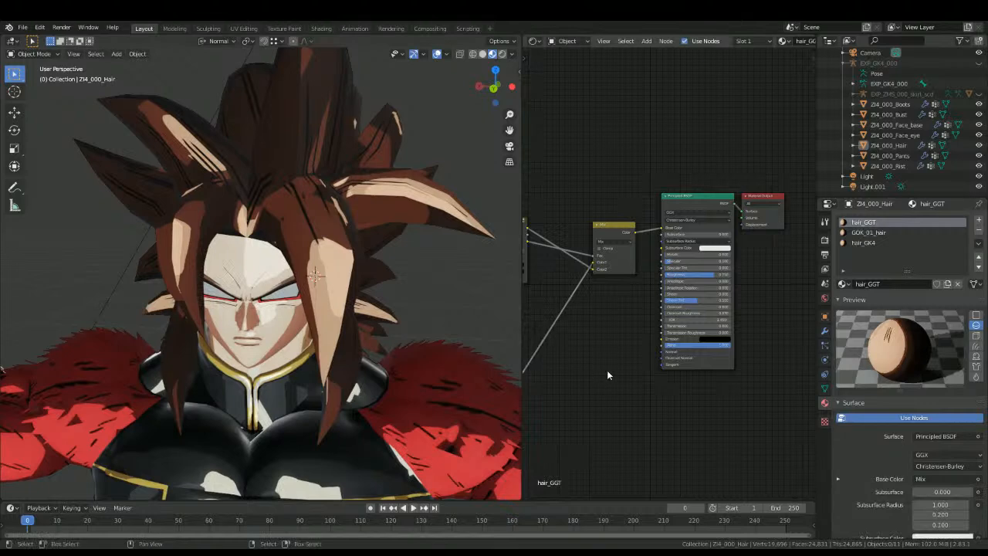
pyautogui.press('Home')
pyautogui.press('x')
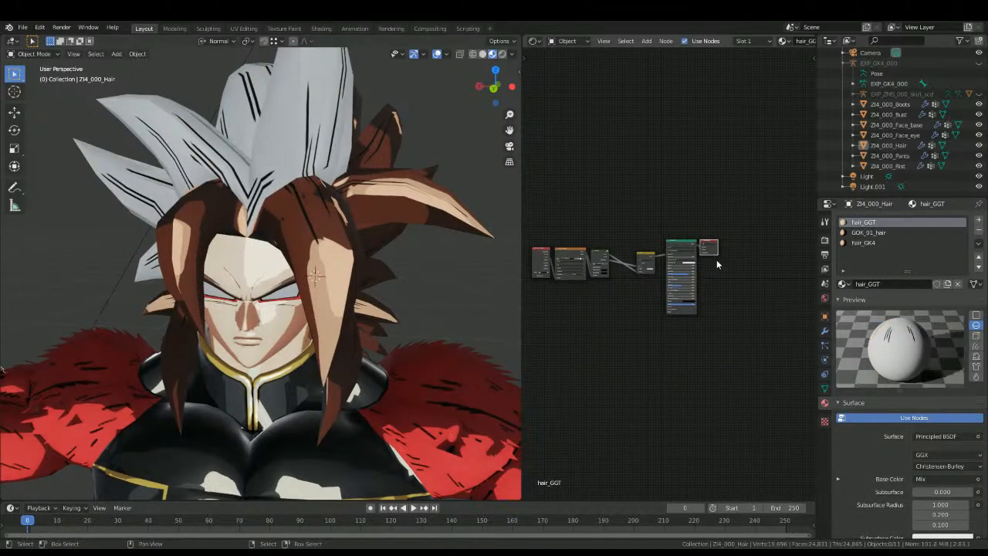
pyautogui.hotkey('ctrl', 'z')
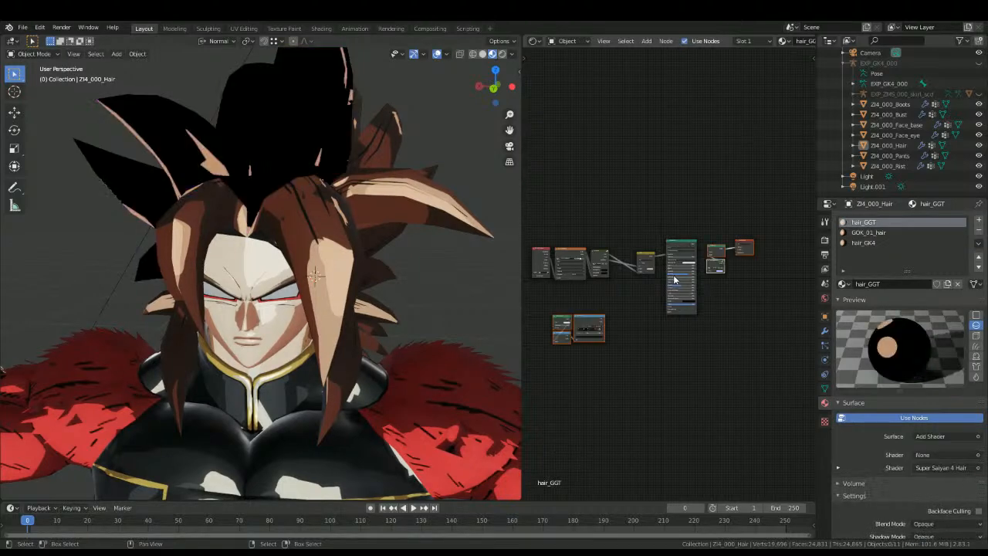
# Step: Move hair_GGT's ColorRamp cluster near the Mix node, link the ramp to Mix, and connect the Principled BSDF to the Add Shader
pyautogui.scroll(2, 694, 282)
pyautogui.press('b')
pyautogui.moveTo(523, 393); pyautogui.dragTo(624, 268)
pyautogui.press('g')
pyautogui.click(594, 342)
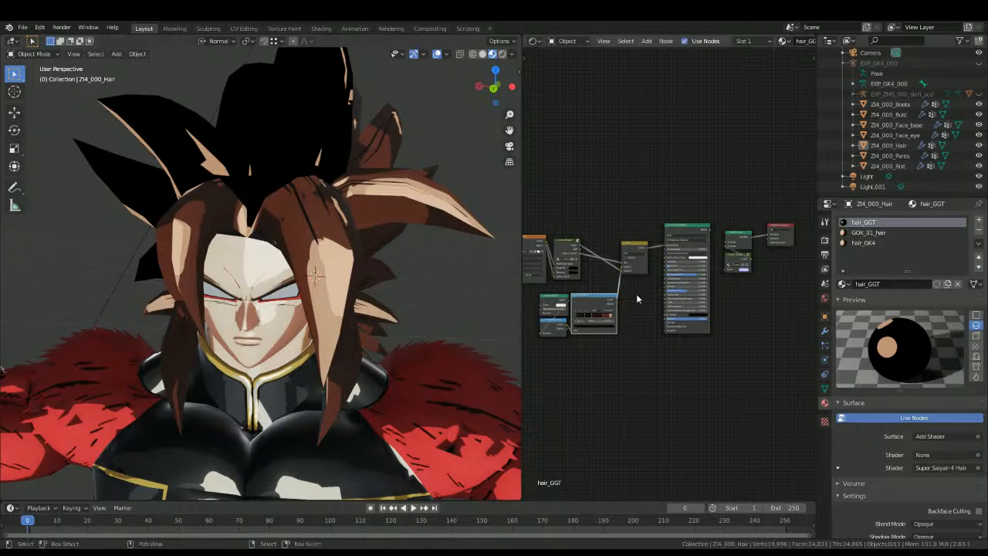
pyautogui.scroll(2, 668, 271)
pyautogui.moveTo(729, 215); pyautogui.dragTo(752, 233)
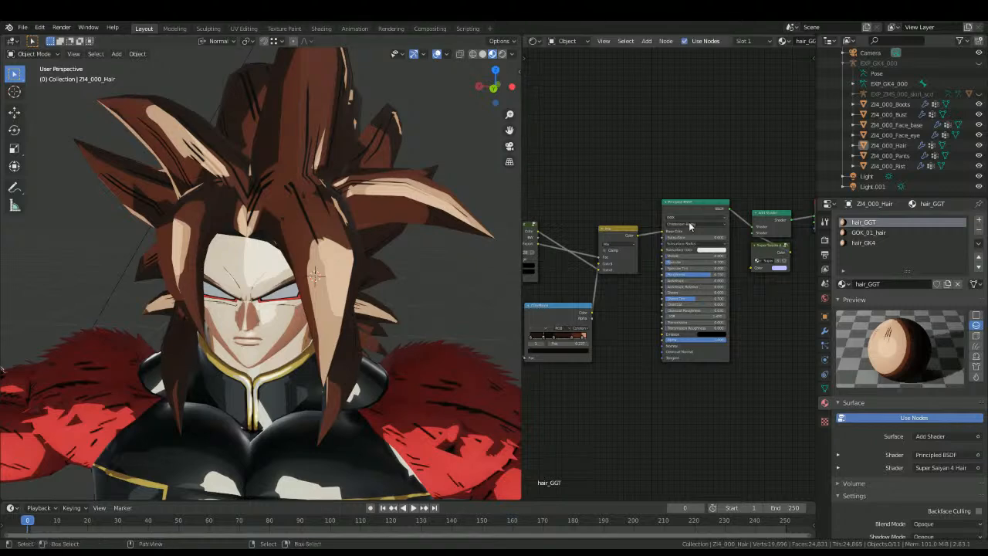
# Step: Examine the reworked hair shading on the character up close and from several angles
pyautogui.scroll(3, 695, 273)
pyautogui.moveTo(244, 344); pyautogui.dragTo(210, 378, button='middle')
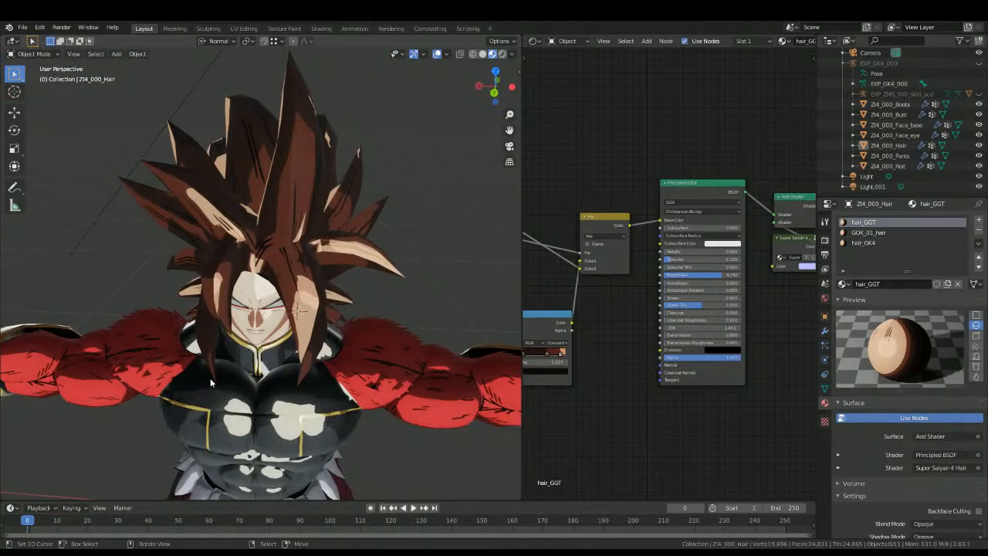
pyautogui.scroll(-5, 210, 379)
pyautogui.moveTo(210, 378); pyautogui.dragTo(251, 343, button='middle')
pyautogui.scroll(4, 237, 350)
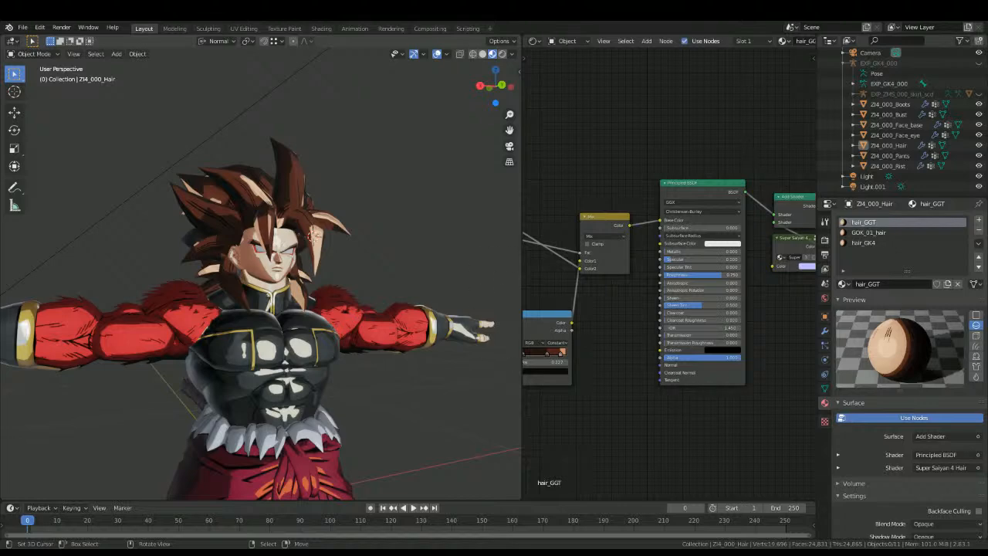
pyautogui.moveTo(312, 320); pyautogui.dragTo(281, 353, button='middle')
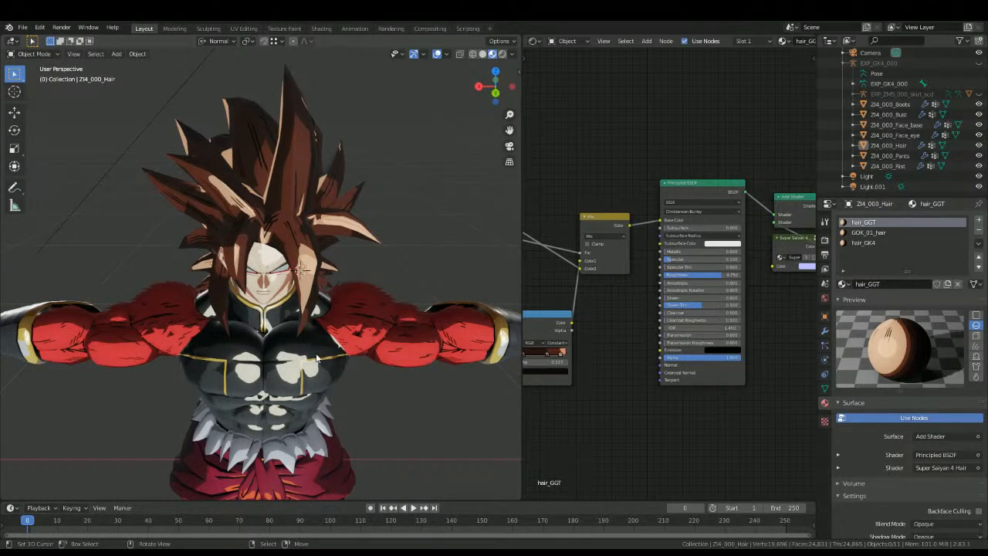
pyautogui.scroll(5, 227, 326)
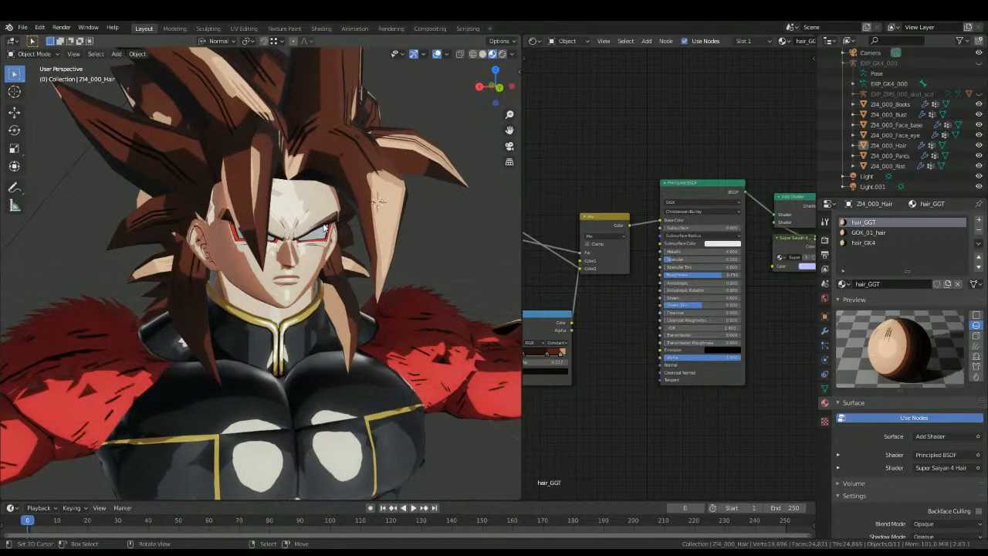
# Step: Replace the old toon nodes of the face base's HAIR_eyebrow material with the copied Super Saiyan 4 hair nodes
pyautogui.click(334, 222)
pyautogui.click(876, 263)
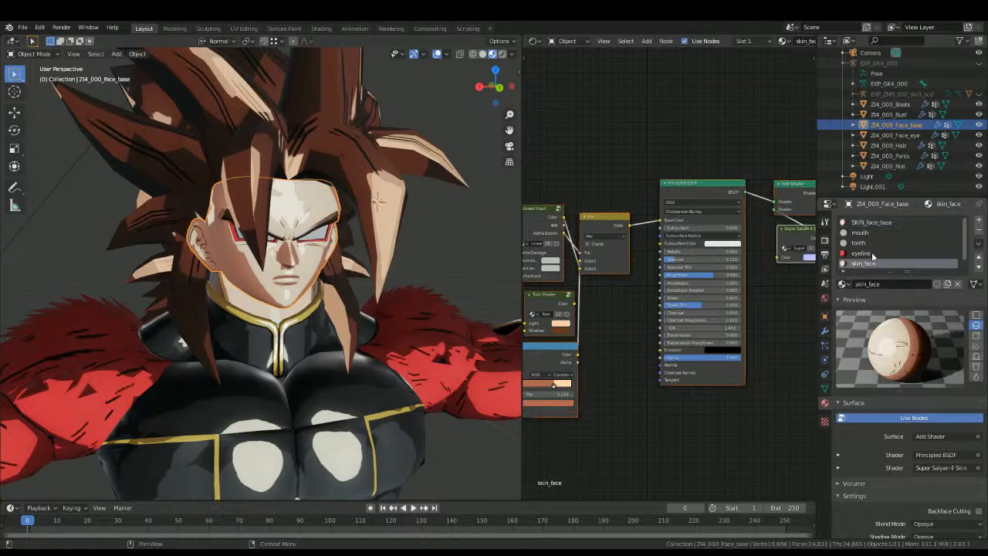
pyautogui.scroll(-1, 865, 261)
pyautogui.click(864, 263)
pyautogui.scroll(-3, 652, 347)
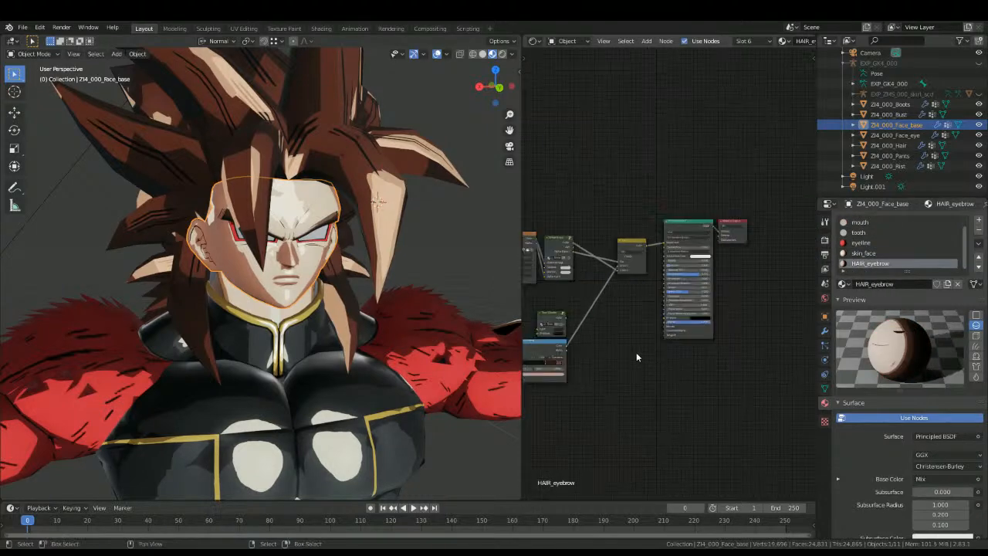
pyautogui.moveTo(549, 387); pyautogui.dragTo(591, 380, button='middle')
pyautogui.moveTo(541, 400); pyautogui.dragTo(615, 324)
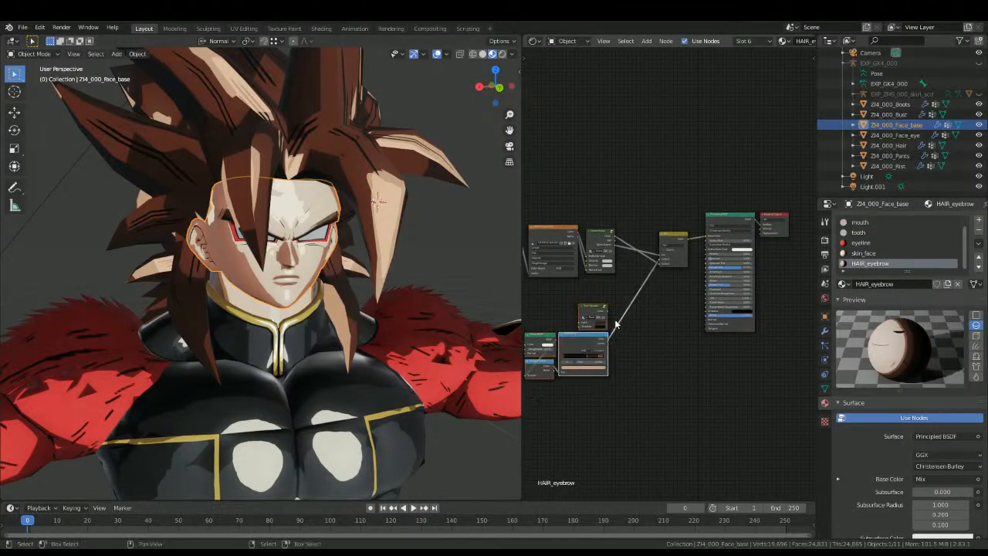
pyautogui.press('x')
pyautogui.hotkey('ctrl', 'v')
# Step: Move HAIR_eyebrow's pasted ColorRamp cluster closer to the Mix node and link the ramp to Mix
pyautogui.click(556, 396)
pyautogui.moveTo(538, 402); pyautogui.dragTo(600, 327)
pyautogui.press('g')
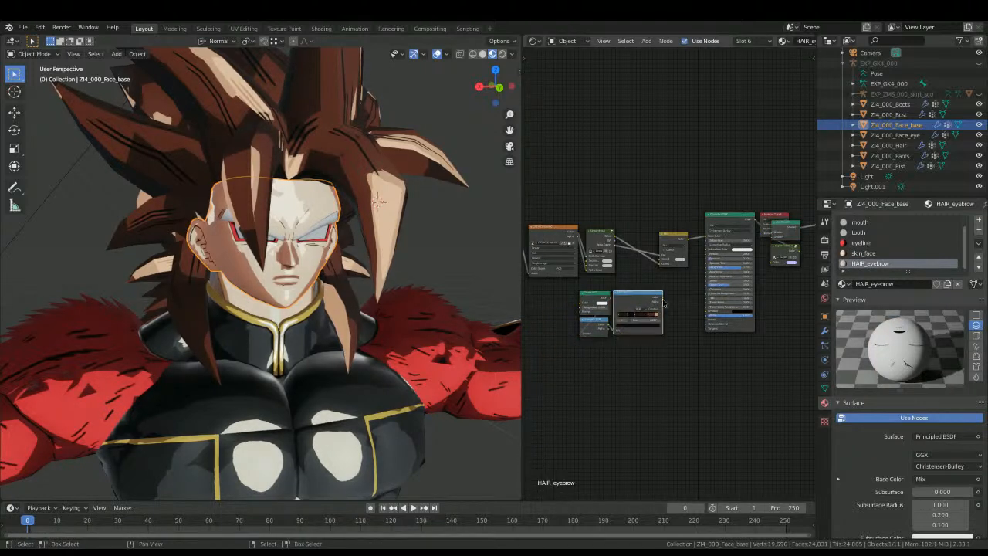
pyautogui.moveTo(662, 261); pyautogui.dragTo(662, 261)
pyautogui.moveTo(708, 261); pyautogui.dragTo(568, 289, button='middle')
# Step: Delete HAIR_eyebrow's old Material Output and connect its Principled BSDF to the Add Shader
pyautogui.scroll(4, 568, 289)
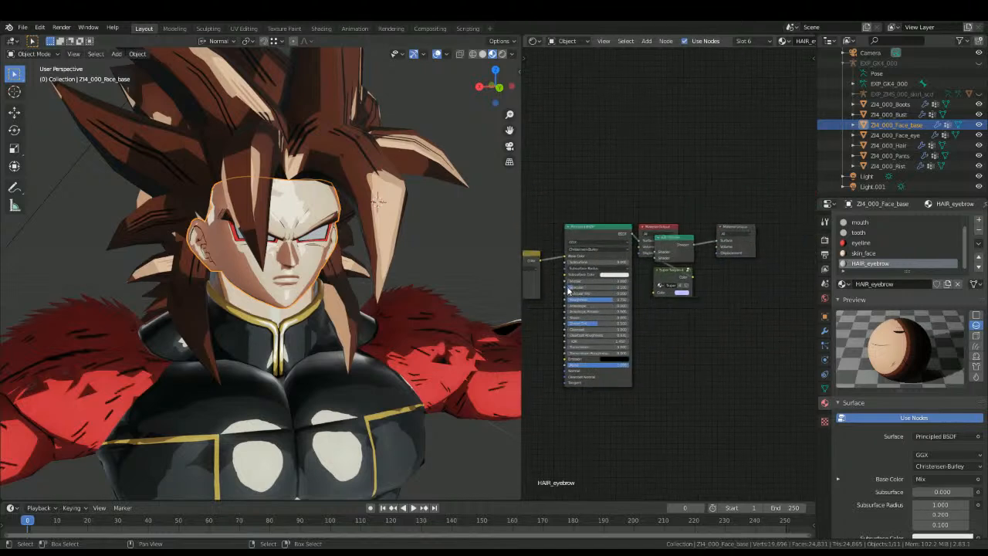
pyautogui.click(660, 230)
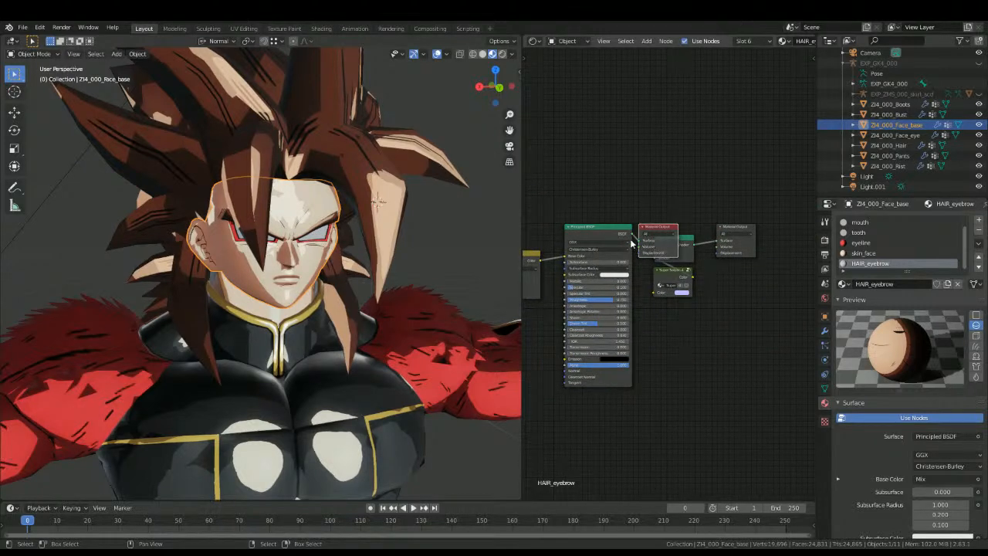
pyautogui.press('x')
pyautogui.moveTo(631, 233)
pyautogui.mouseDown()
pyautogui.moveTo(665, 260)
pyautogui.moveTo(657, 252)
pyautogui.mouseUp()
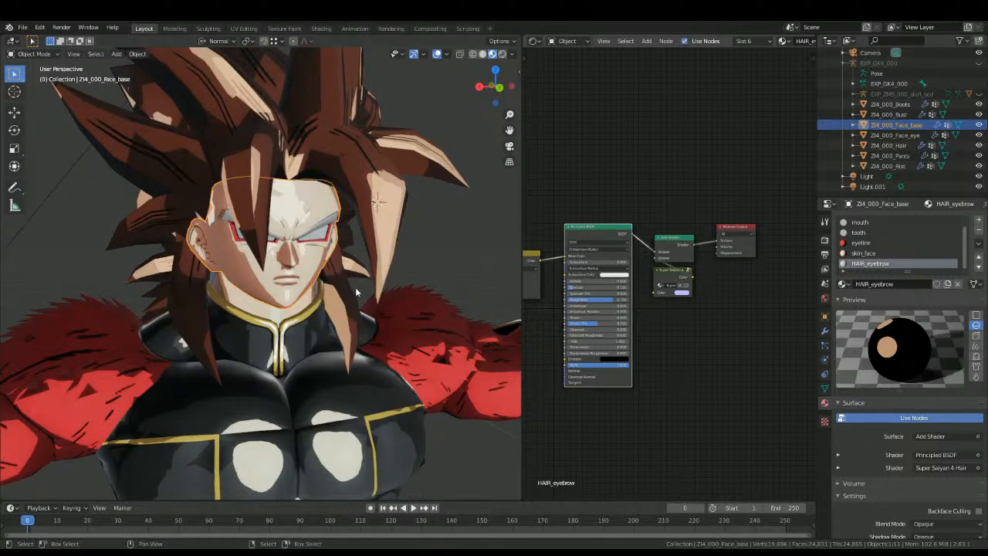
# Step: Examine the whole character's toon shading from close up and at full-body distance
pyautogui.hotkey('alt', 'a')
pyautogui.moveTo(346, 287); pyautogui.dragTo(300, 291, button='middle')
pyautogui.scroll(-6, 300, 292)
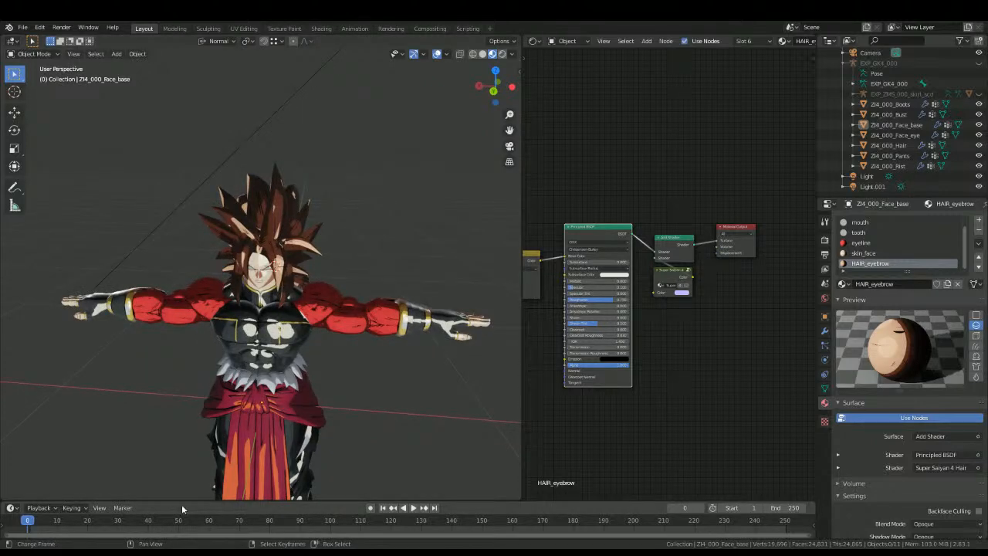
pyautogui.scroll(4, 290, 373)
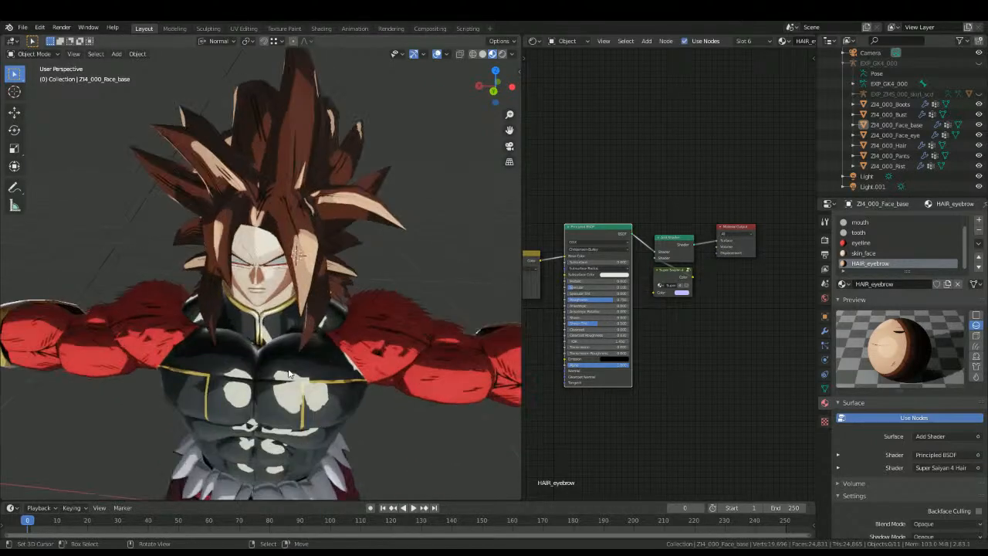
pyautogui.moveTo(290, 373); pyautogui.dragTo(408, 328, button='middle')
pyautogui.scroll(-4, 386, 309)
pyautogui.moveTo(333, 253); pyautogui.dragTo(200, 290, button='middle')
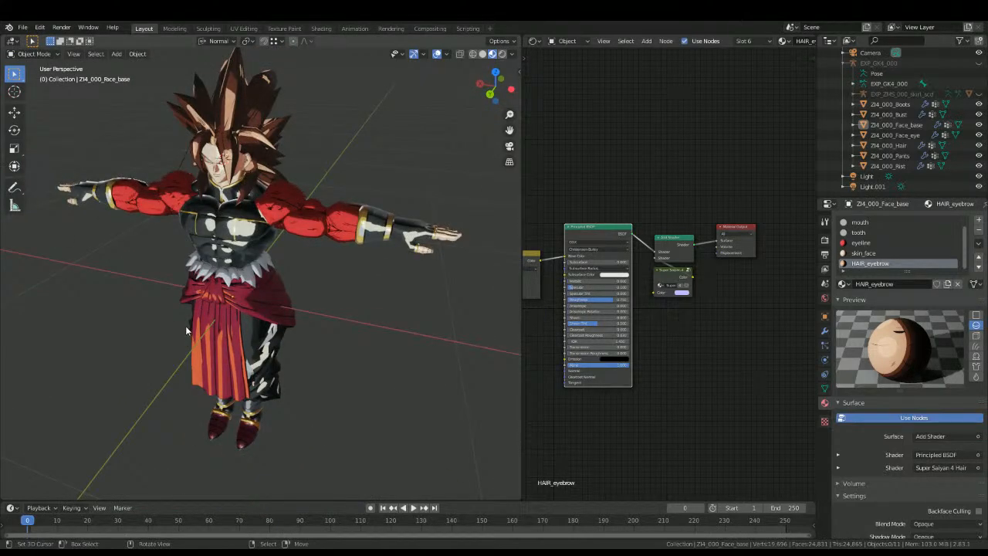
pyautogui.keyDown('alt'); pyautogui.moveTo(210, 293); pyautogui.dragTo(256, 259, button='middle'); pyautogui.keyUp('alt')
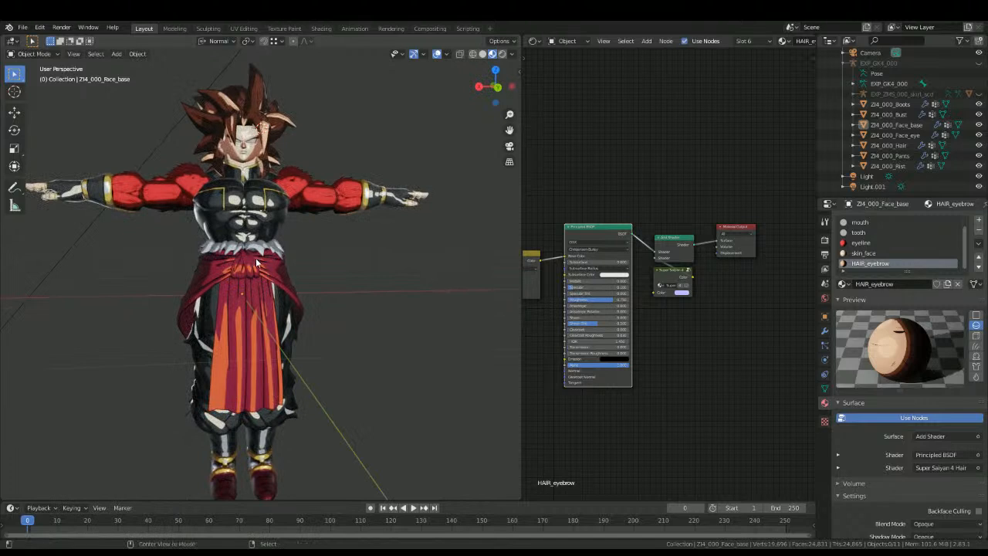
# Step: Inspect the node trees of the skirt's apron and skirt_C materials
pyautogui.click(245, 273)
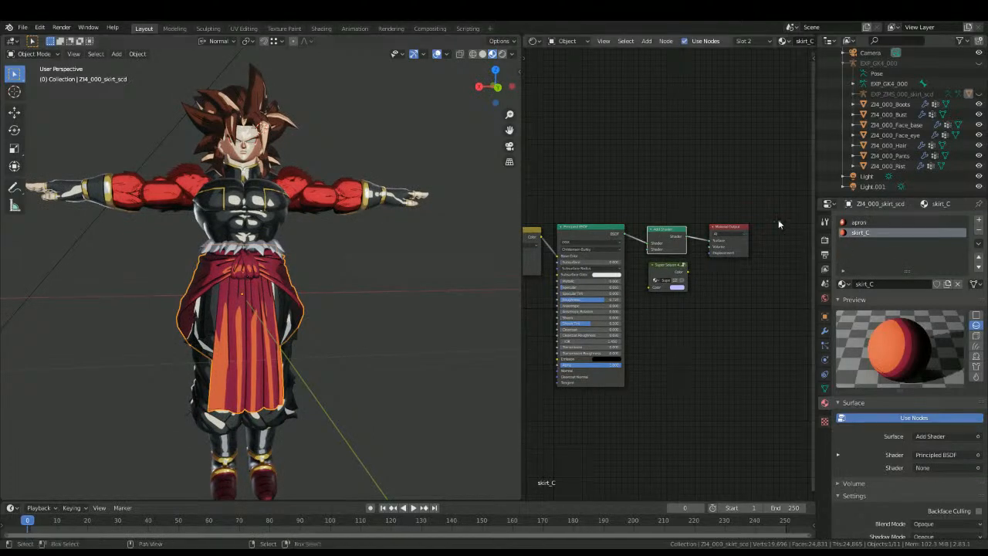
pyautogui.click(845, 222)
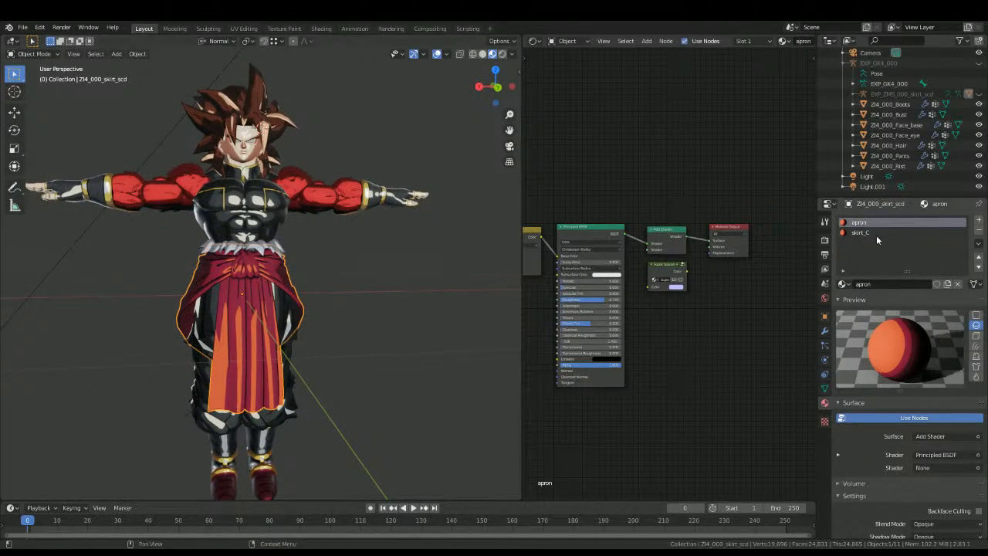
pyautogui.press('Home')
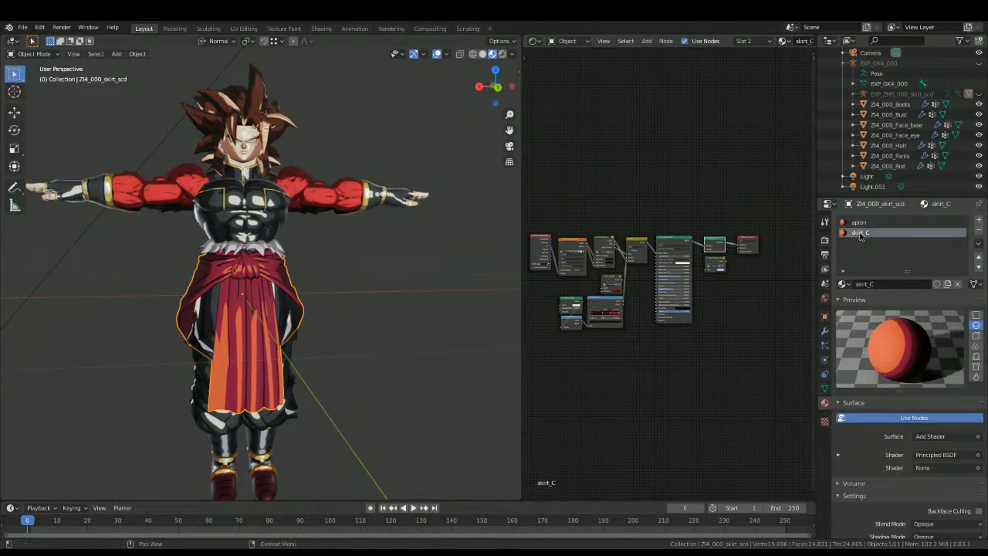
pyautogui.click(261, 393)
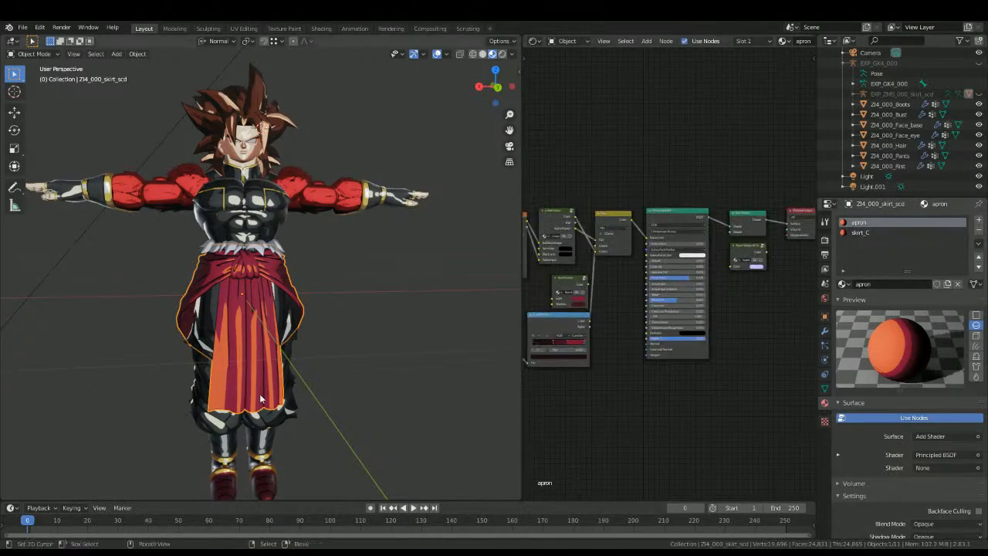
pyautogui.moveTo(260, 393); pyautogui.dragTo(287, 360, button='middle')
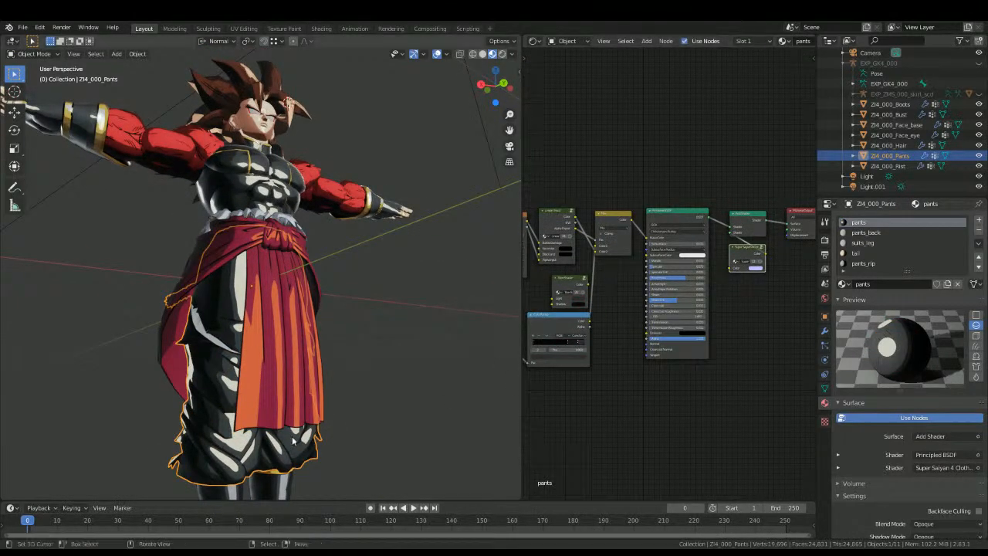
# Step: Copy the toon ColorRamp cluster, Add Shader, Super Saiyan 4 cloth group, and Material Output from the bust's inner_A material
pyautogui.keyDown('shift'); pyautogui.moveTo(352, 256); pyautogui.dragTo(359, 134, button='middle'); pyautogui.keyUp('shift')
pyautogui.rightClick(359, 134)
pyautogui.rightClick(304, 76)
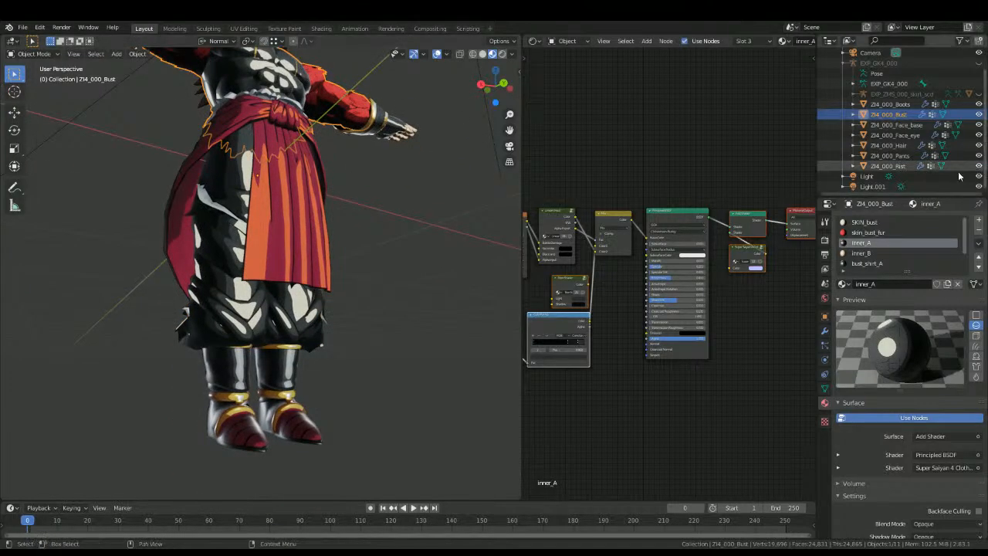
pyautogui.moveTo(569, 402); pyautogui.dragTo(602, 400, button='middle')
pyautogui.press('b')
pyautogui.moveTo(544, 383); pyautogui.dragTo(614, 291)
pyautogui.moveTo(725, 276); pyautogui.dragTo(679, 287, button='middle')
pyautogui.press('b')
pyautogui.moveTo(722, 301); pyautogui.dragTo(783, 240)
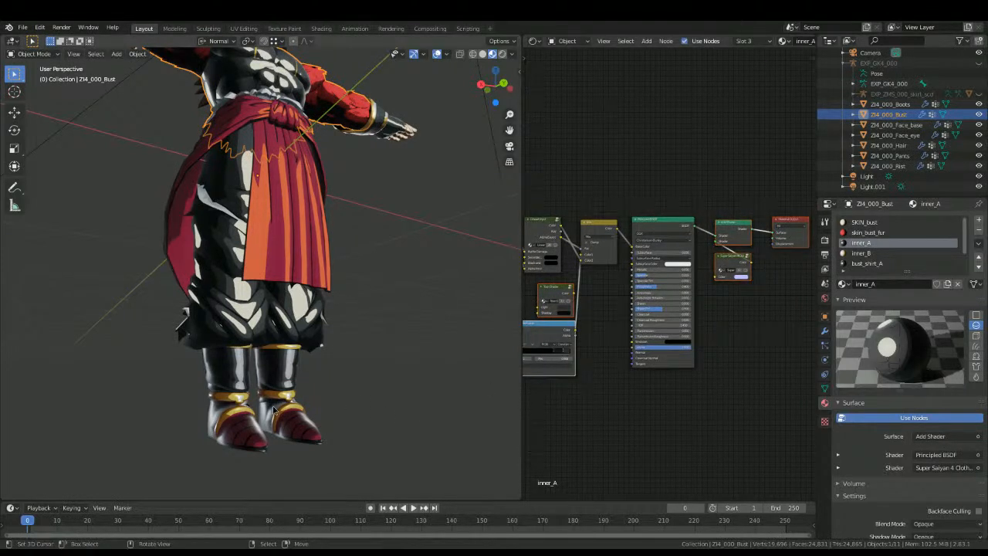
# Step: Replace the old toon nodes and Material Output of boots_A with the nodes copied from inner_A
pyautogui.click(889, 103)
pyautogui.click(860, 222)
pyautogui.press('Home')
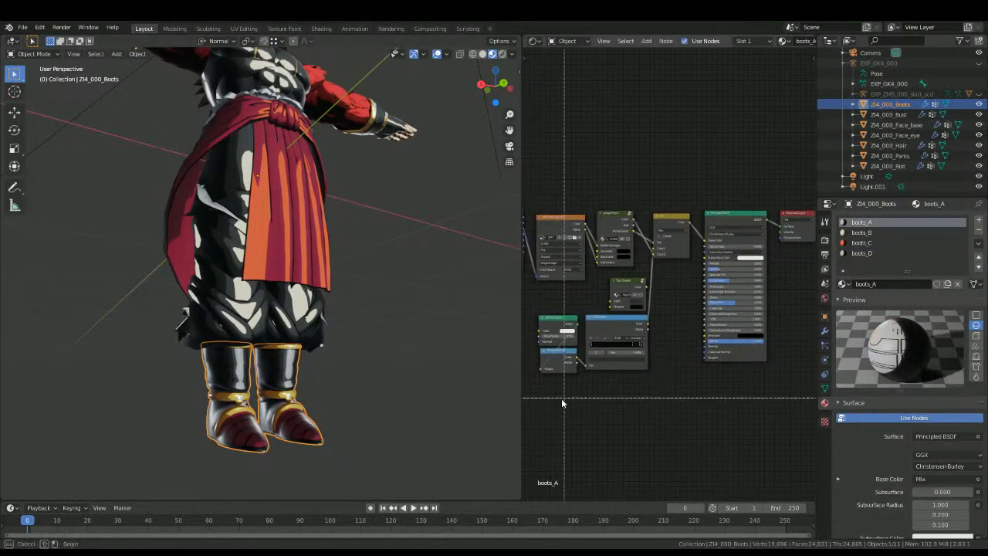
pyautogui.press('x')
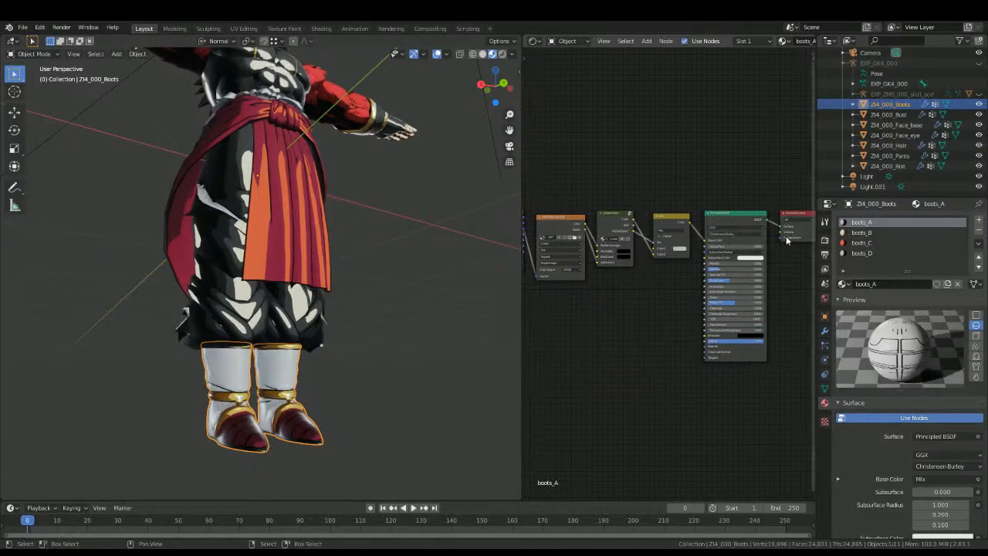
pyautogui.click(788, 236)
pyautogui.press('x')
pyautogui.moveTo(732, 290); pyautogui.dragTo(703, 299, button='middle')
pyautogui.hotkey('ctrl', 'v')
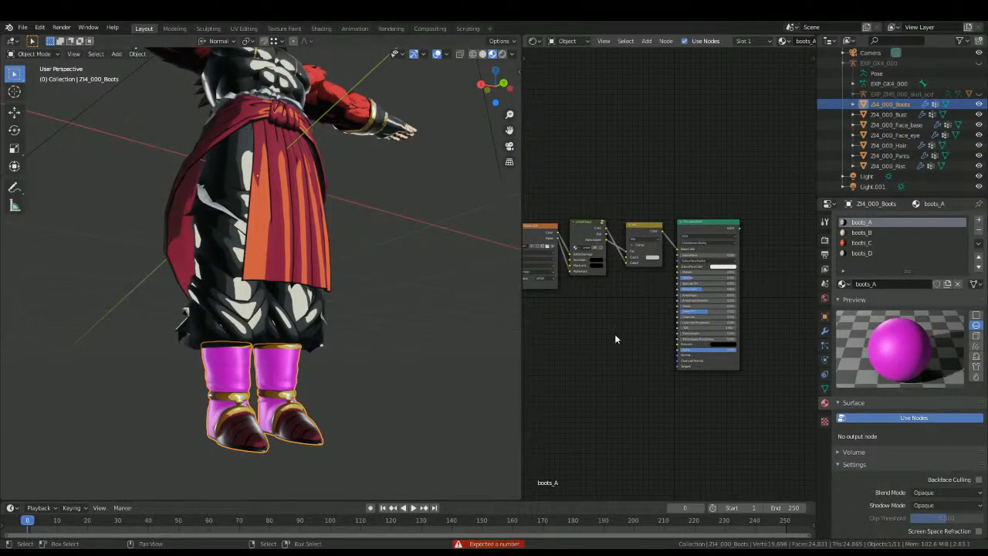
pyautogui.hotkey('ctrl', 'v')
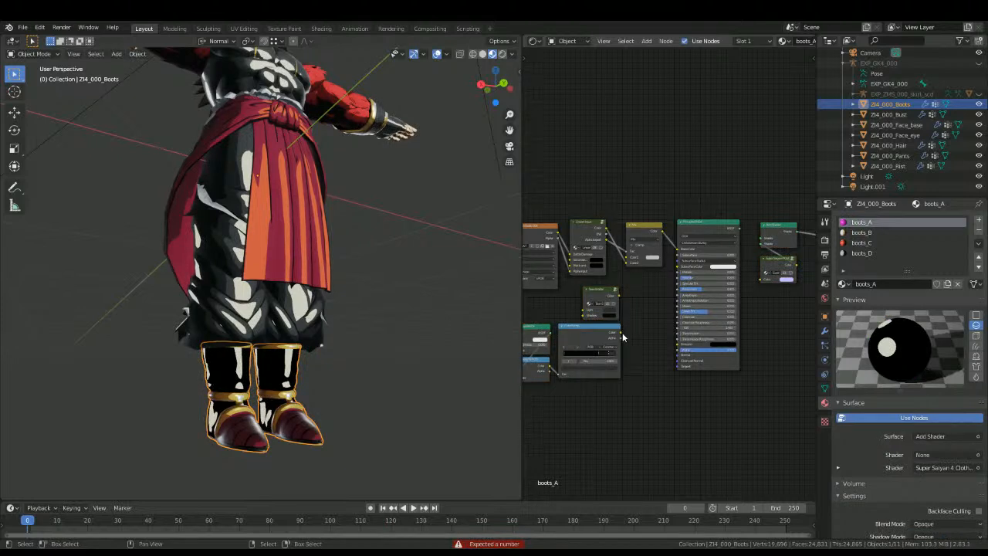
# Step: Connect boots_A's ColorRamp to the Mix node and its Principled BSDF to the Add Shader
pyautogui.moveTo(619, 333); pyautogui.dragTo(626, 262)
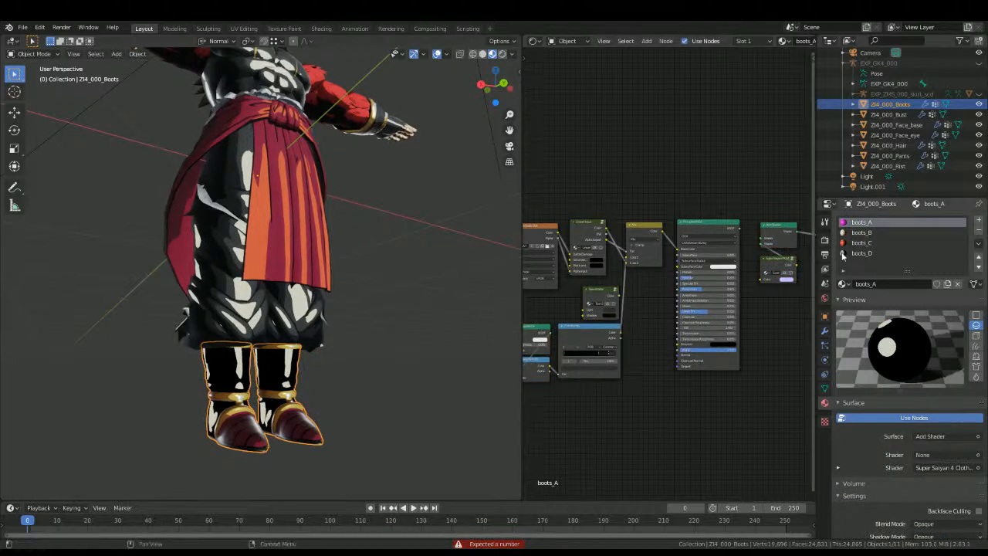
pyautogui.moveTo(738, 226); pyautogui.dragTo(762, 236)
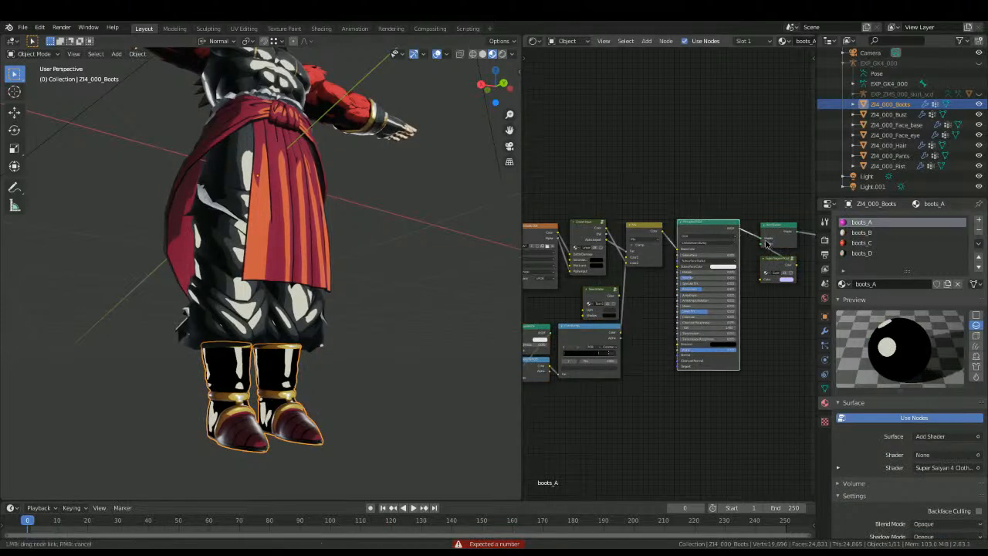
pyautogui.click(451, 313)
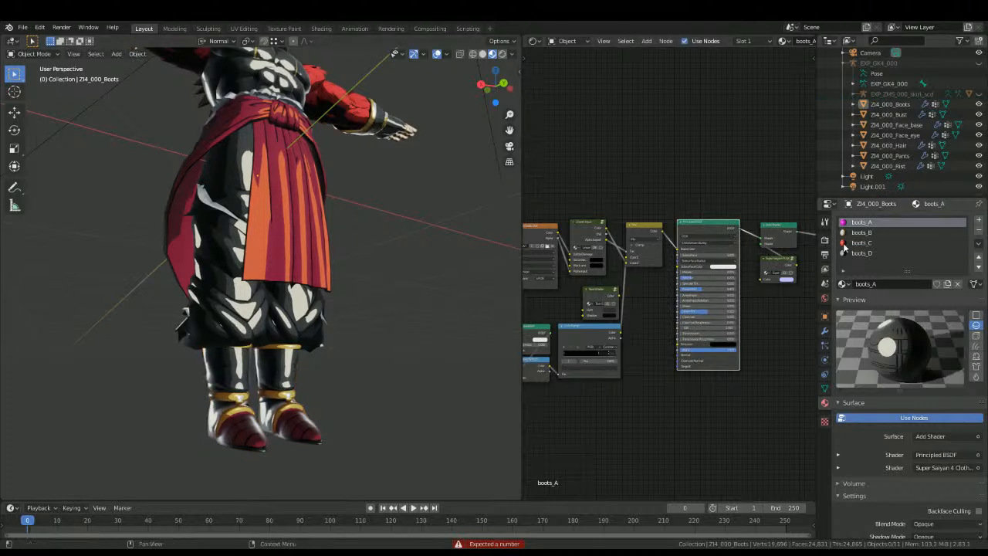
# Step: Copy the gold ColorRamp cluster, Add Shader, Super Saiyan 4 cloth group, and Material Output from the wrist's CC00_RIST_B material
pyautogui.click(857, 231)
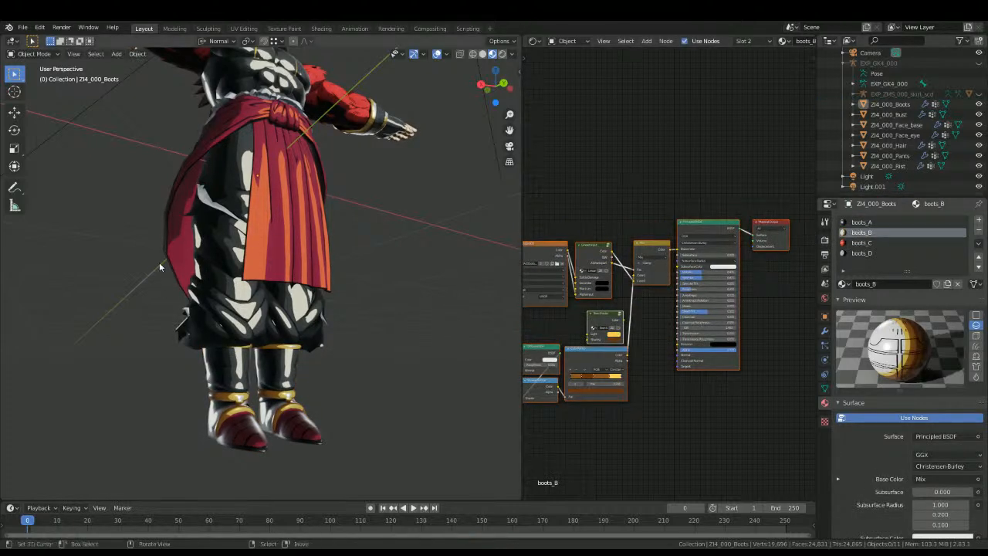
pyautogui.click(384, 126)
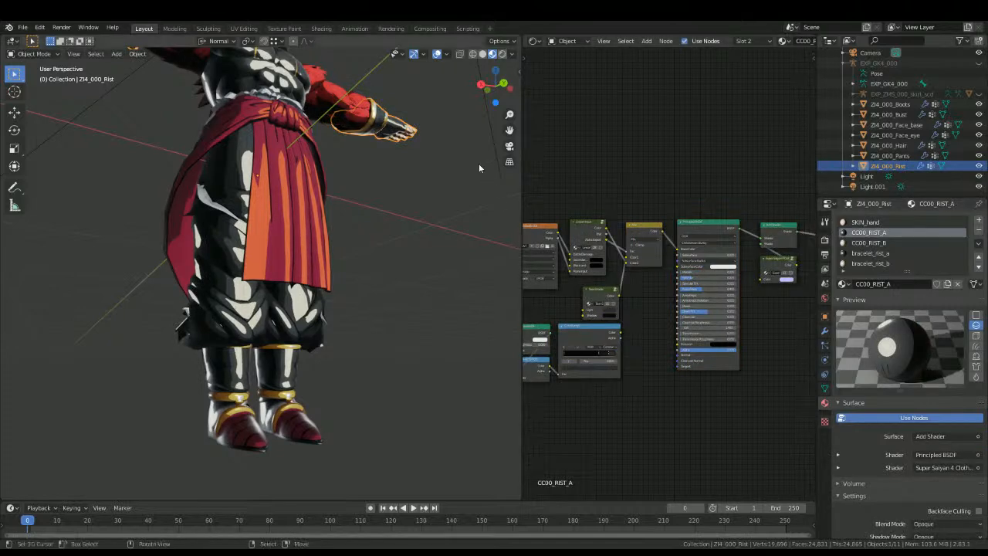
pyautogui.moveTo(491, 183); pyautogui.dragTo(416, 191, button='middle')
pyautogui.click(910, 241)
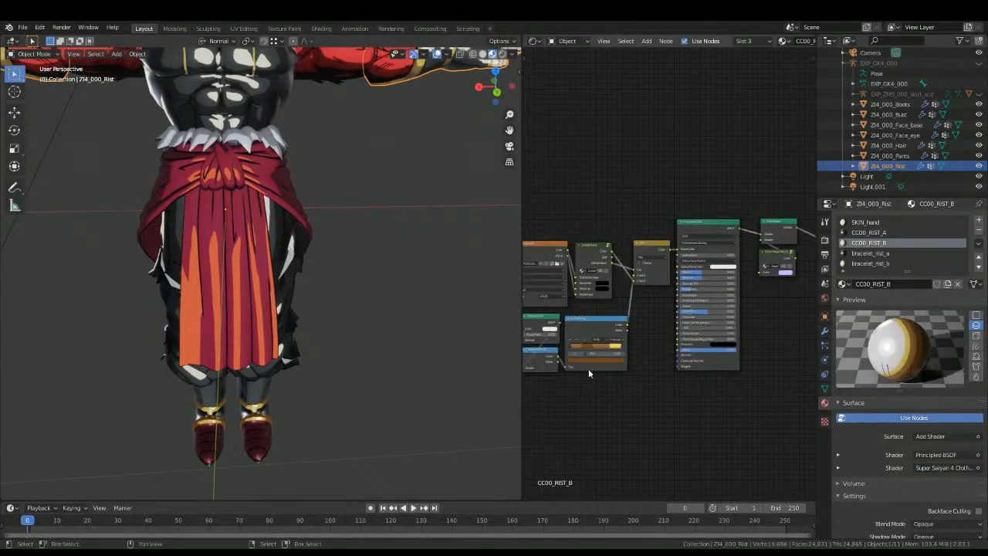
pyautogui.moveTo(759, 291); pyautogui.dragTo(706, 299, button='middle')
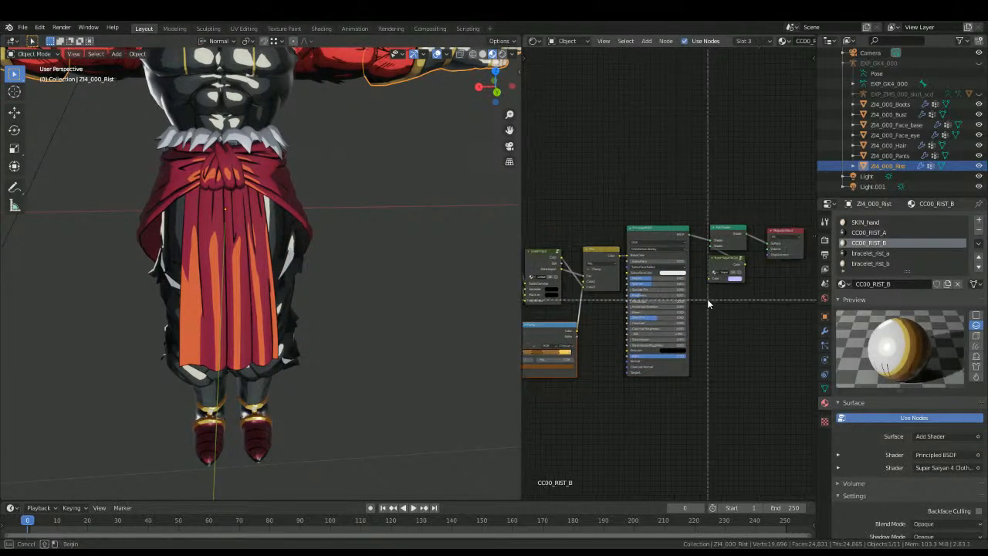
# Step: Delete the old toon nodes and Material Output from the boots_B material
pyautogui.click(238, 444)
pyautogui.moveTo(594, 394); pyautogui.dragTo(660, 320)
pyautogui.press('x')
pyautogui.moveTo(686, 329); pyautogui.dragTo(616, 336, button='middle')
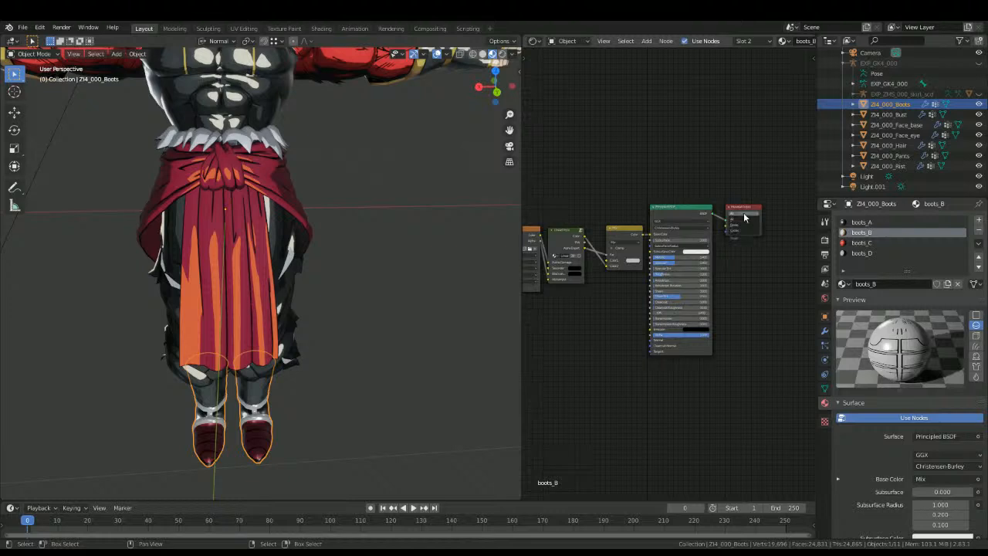
pyautogui.click(745, 208)
pyautogui.press('x')
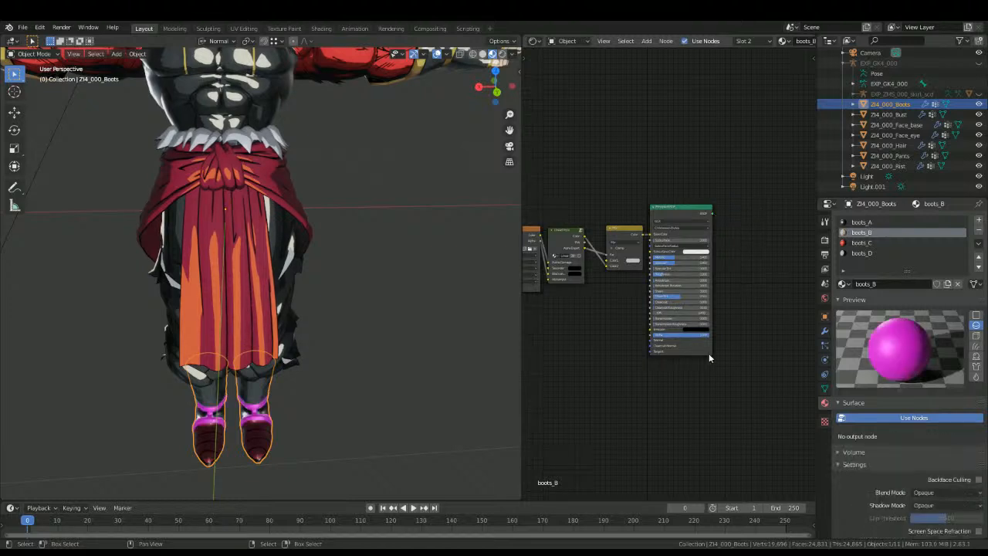
# Step: Paste the gold shading nodes into boots_B, connecting the ColorRamp to the Mix node and the Principled BSDF to the Add Shader
pyautogui.hotkey('ctrl', 'v')
pyautogui.moveTo(601, 309); pyautogui.dragTo(608, 265)
pyautogui.moveTo(712, 211); pyautogui.dragTo(735, 219)
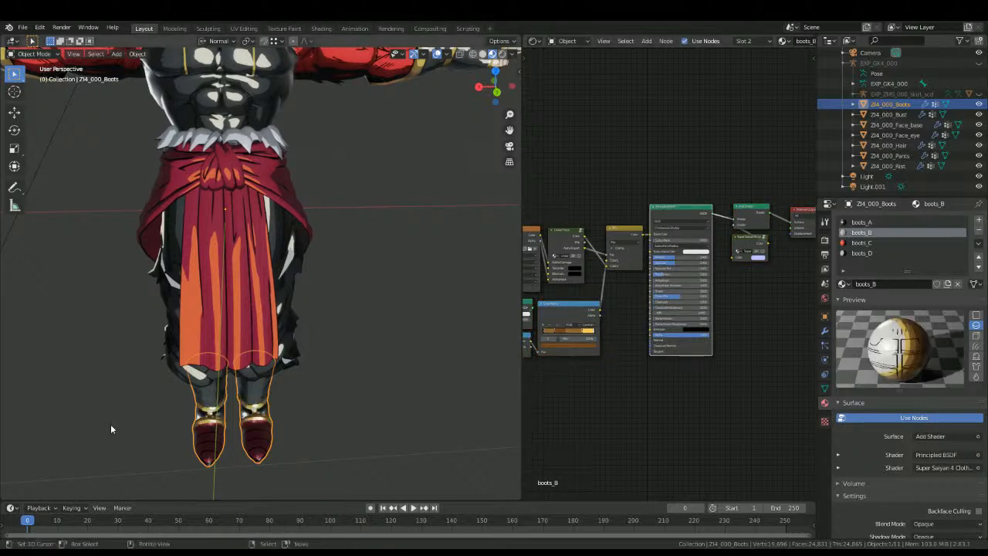
# Step: Examine the boots' gold trim and glossy shading up close from several angles with nothing selected
pyautogui.moveTo(110, 423); pyautogui.dragTo(146, 378, button='middle')
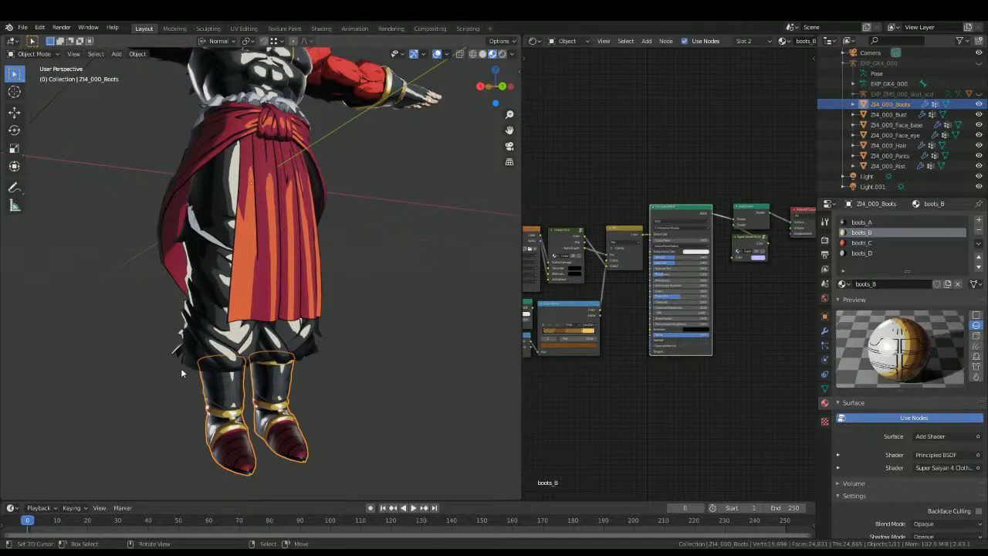
pyautogui.scroll(3, 353, 384)
pyautogui.keyDown('shift'); pyautogui.moveTo(328, 436); pyautogui.dragTo(356, 273, button='middle'); pyautogui.keyUp('shift')
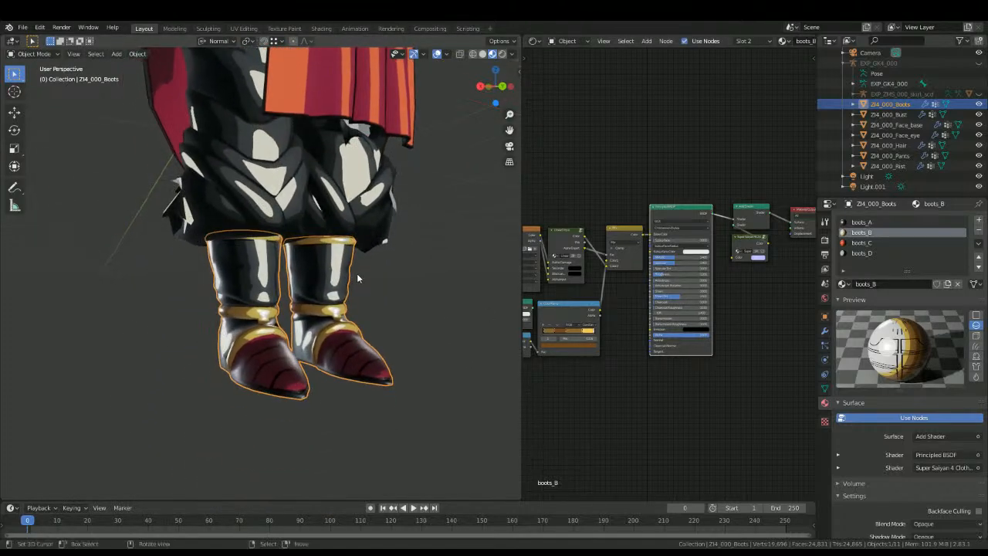
pyautogui.scroll(2, 684, 362)
pyautogui.moveTo(501, 332); pyautogui.dragTo(286, 345, button='middle')
pyautogui.scroll(5, 231, 351)
pyautogui.moveTo(210, 353); pyautogui.dragTo(389, 405, button='middle')
pyautogui.scroll(-6, 389, 406)
pyautogui.keyDown('shift'); pyautogui.moveTo(266, 228); pyautogui.dragTo(251, 324, button='middle'); pyautogui.keyUp('shift')
pyautogui.moveTo(231, 324); pyautogui.dragTo(227, 250, button='middle')
pyautogui.scroll(6, 255, 332)
pyautogui.hotkey('alt', 'a')
pyautogui.keyDown('shift'); pyautogui.moveTo(290, 409); pyautogui.dragTo(301, 332, button='middle'); pyautogui.keyUp('shift')
pyautogui.moveTo(309, 336); pyautogui.dragTo(521, 324, button='middle')
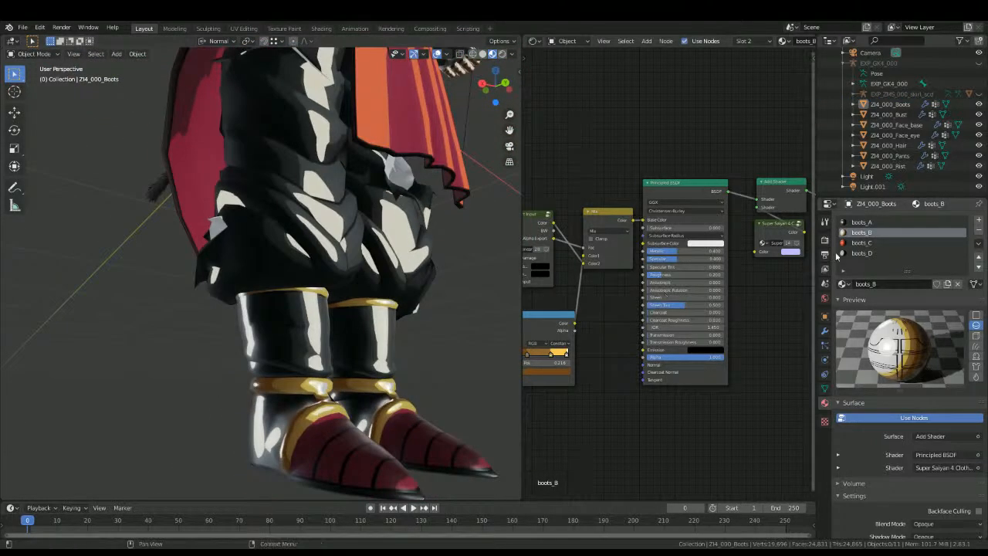
# Step: Compare the boots_C node setup with boots_B and examine the red shoe tips on the character
pyautogui.click(861, 243)
pyautogui.moveTo(565, 351); pyautogui.dragTo(644, 324, button='middle')
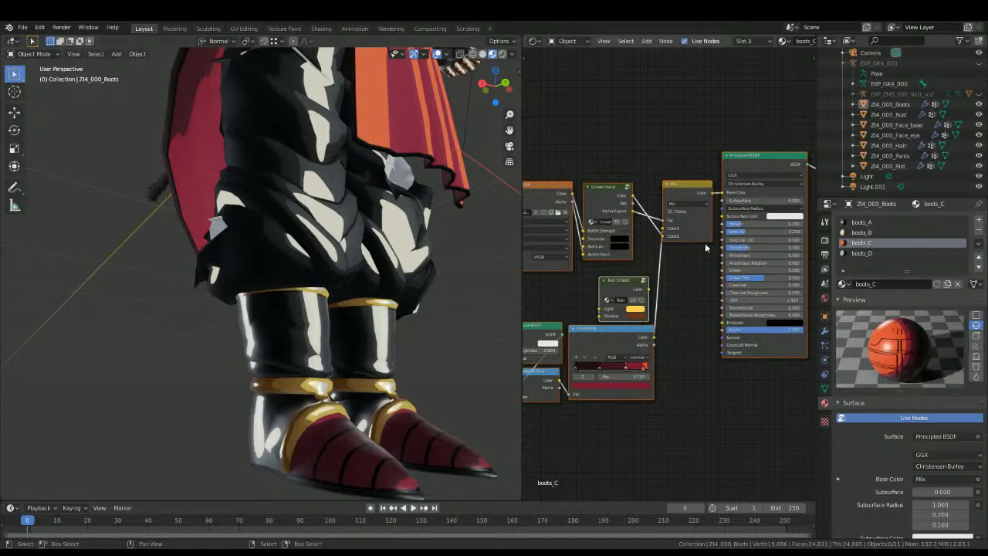
pyautogui.scroll(-3, 633, 317)
pyautogui.scroll(3, 683, 355)
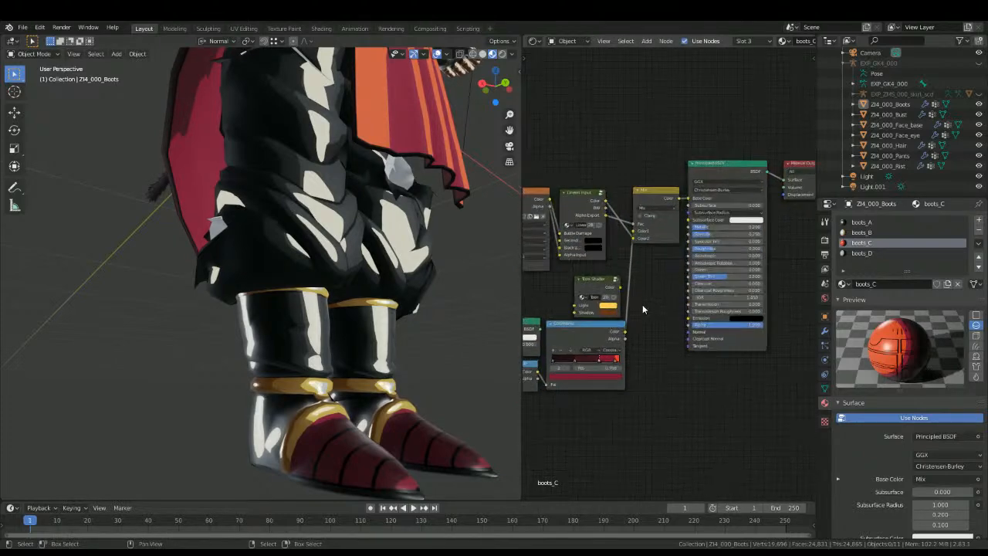
pyautogui.click(873, 232)
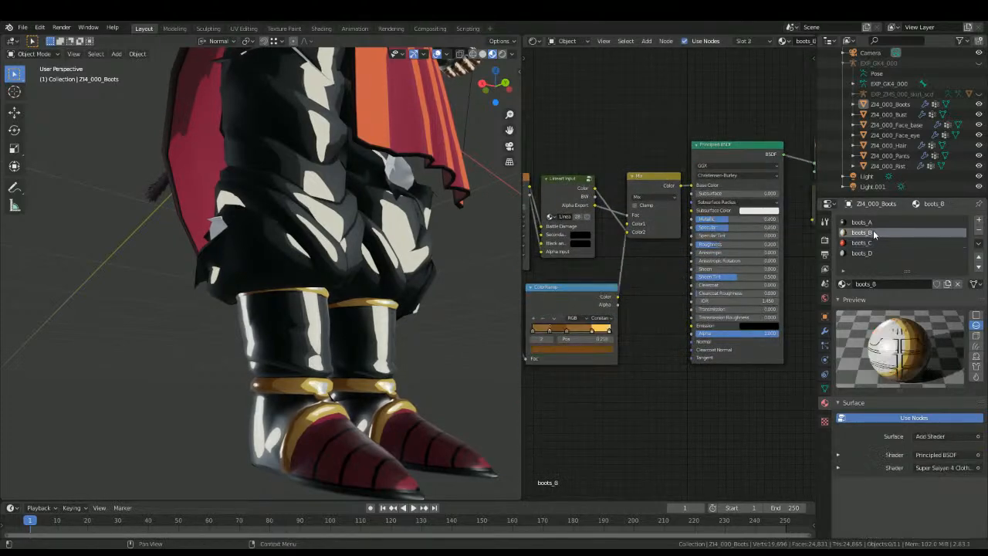
pyautogui.click(865, 243)
pyautogui.scroll(-2, 664, 266)
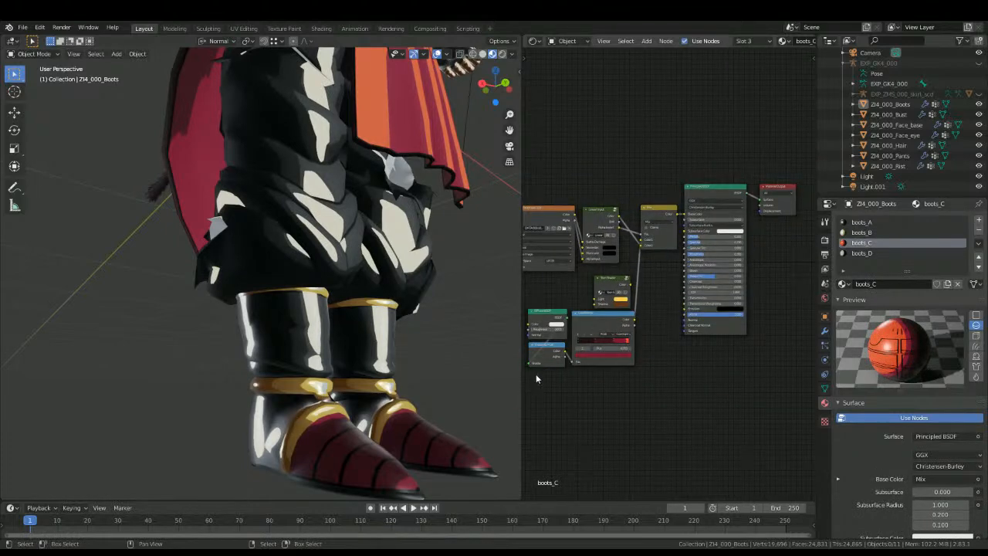
pyautogui.scroll(-5, 301, 164)
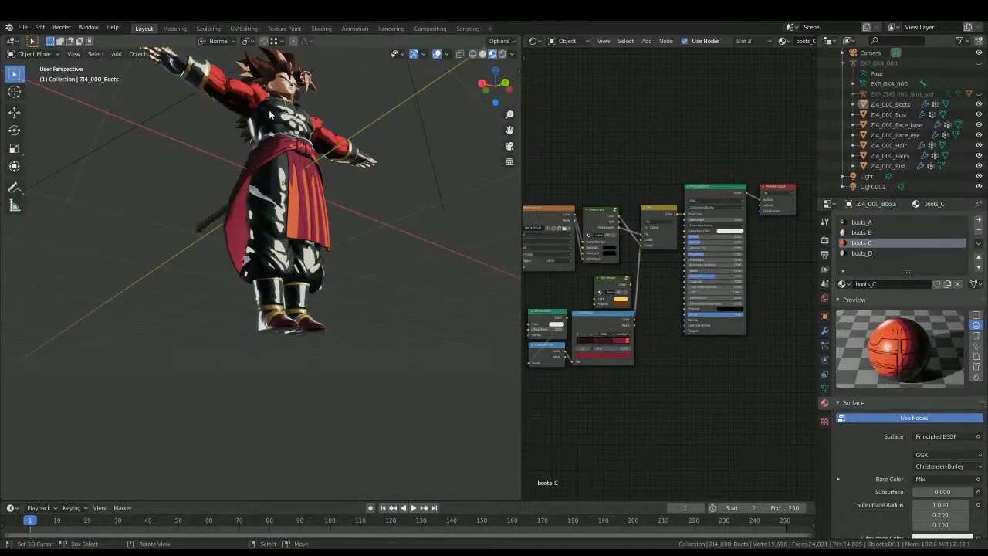
pyautogui.moveTo(267, 108); pyautogui.dragTo(248, 152, button='middle')
pyautogui.scroll(5, 554, 314)
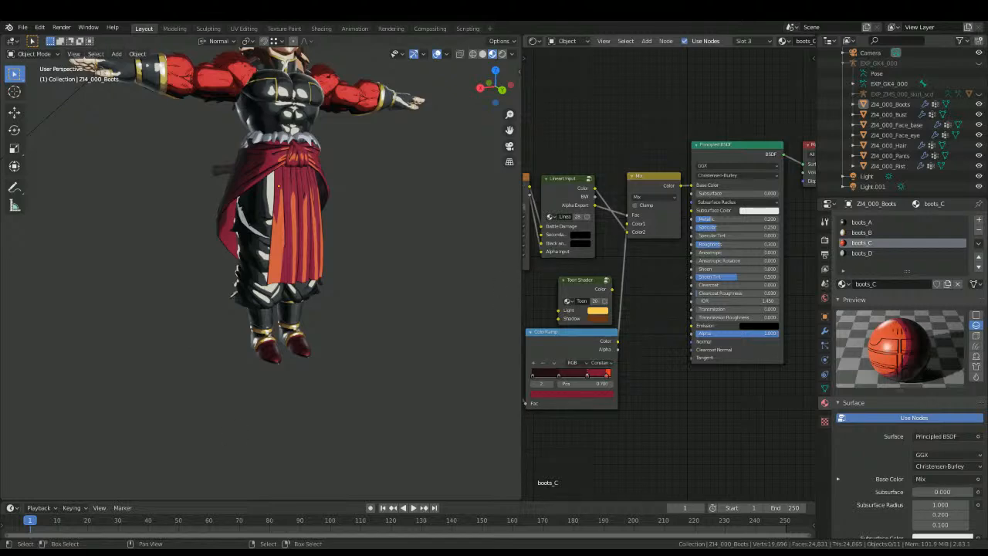
pyautogui.scroll(7, 270, 376)
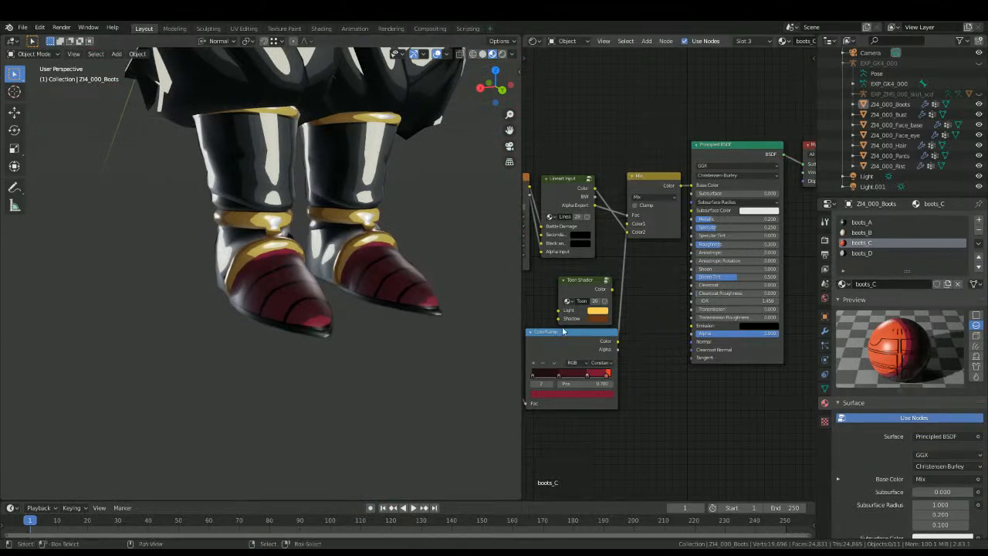
# Step: Make the orange-red highlight stop of the boots_C ColorRamp slightly lighter and open the crimson stop's colour
pyautogui.scroll(4, 569, 378)
pyautogui.click(537, 380)
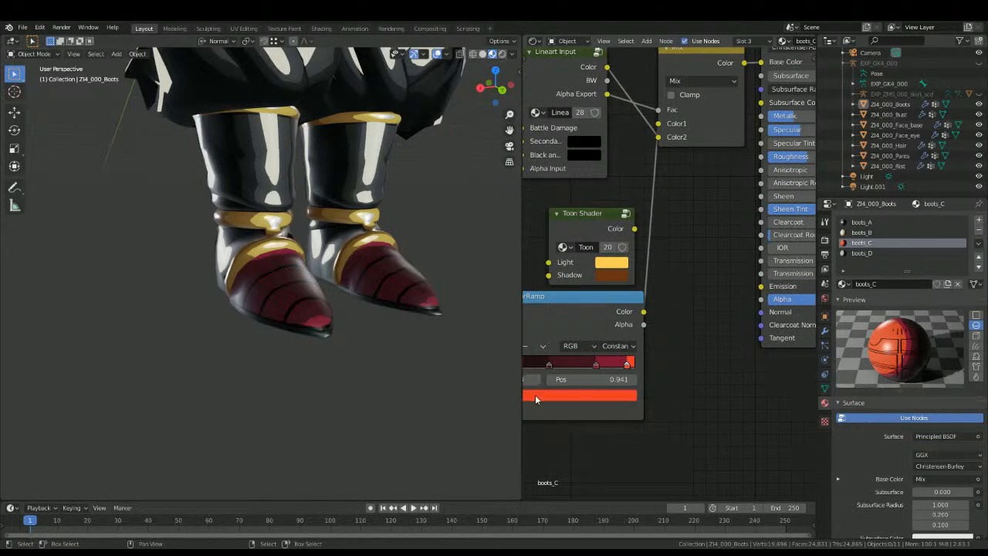
pyautogui.click(536, 398)
pyautogui.hotkey('ctrl', 'v')
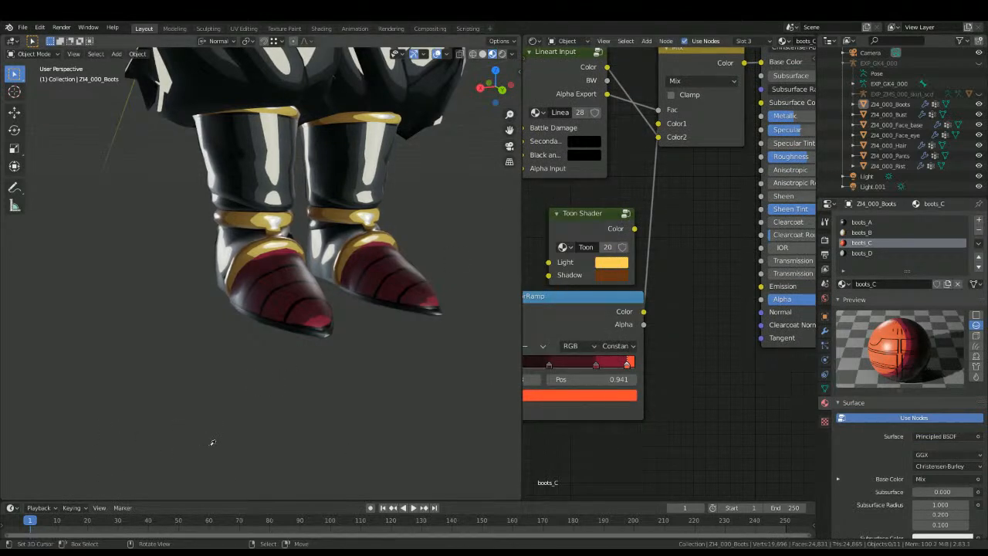
pyautogui.moveTo(573, 383); pyautogui.dragTo(636, 365, button='middle')
pyautogui.click(571, 363)
pyautogui.click(576, 378)
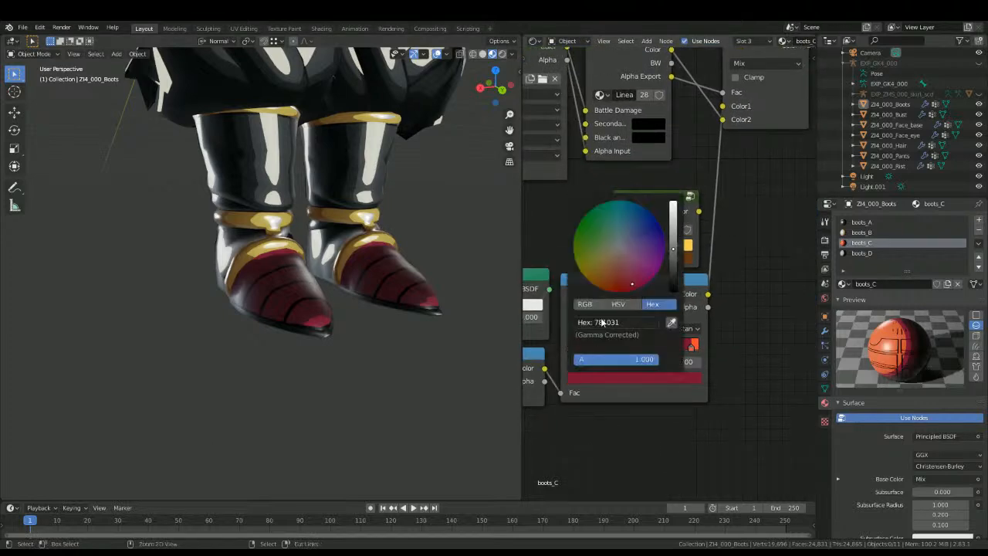
# Step: Inspect the colours of the two darkest boots_C ColorRamp stops, undoing the accidental move of the node
pyautogui.moveTo(316, 342); pyautogui.dragTo(372, 310, button='middle')
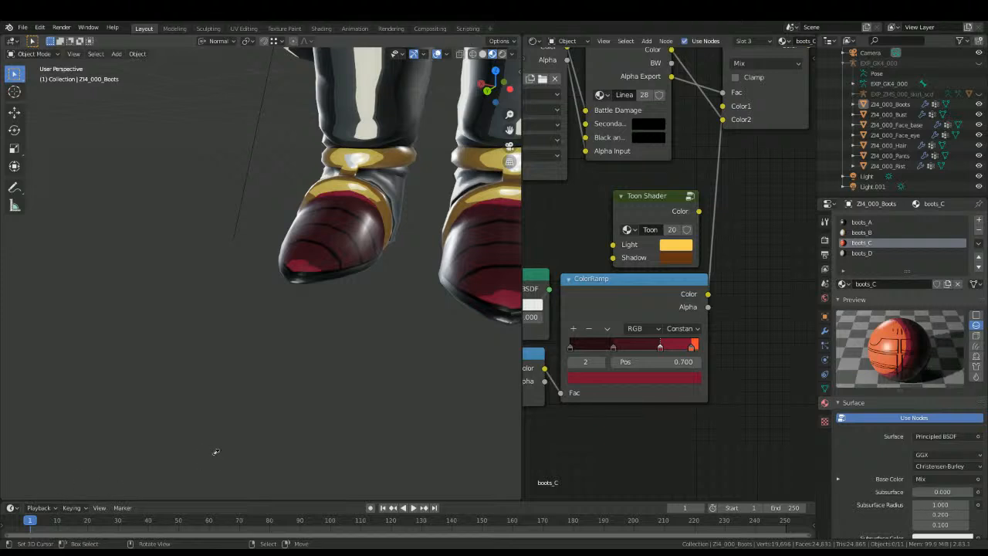
pyautogui.click(579, 378)
pyautogui.hotkey('ctrl', 'c')
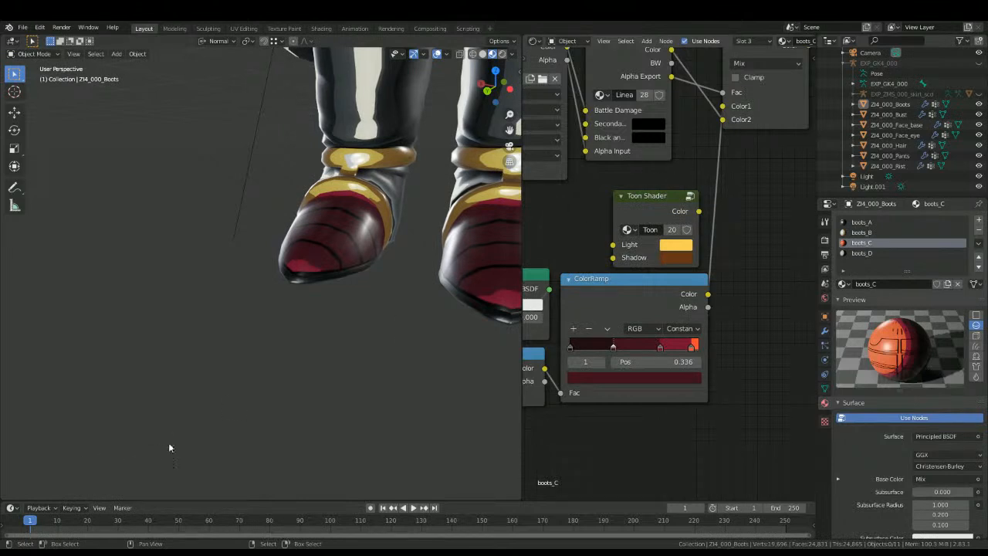
pyautogui.moveTo(581, 370); pyautogui.dragTo(575, 374)
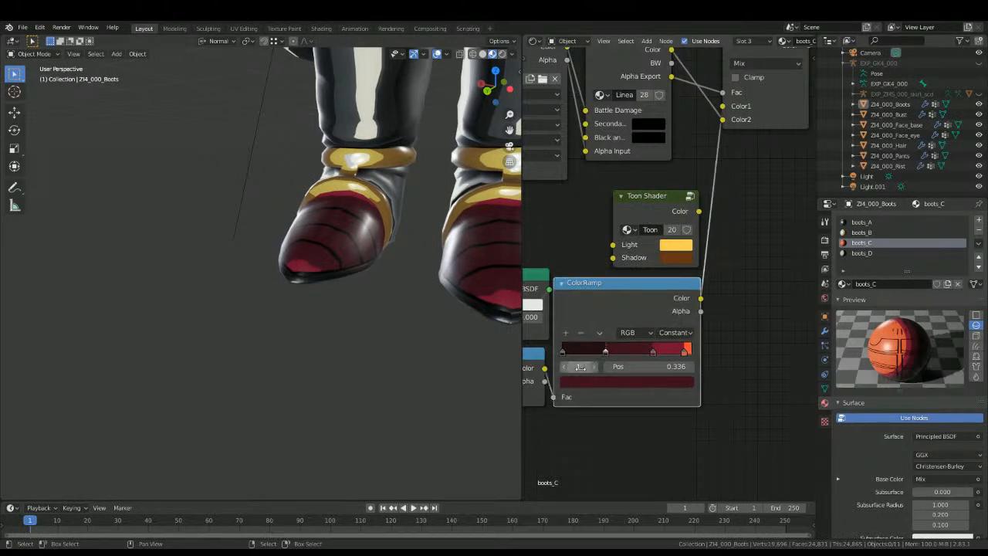
pyautogui.hotkey('ctrl', 'z')
pyautogui.hotkey('ctrl', 'z')
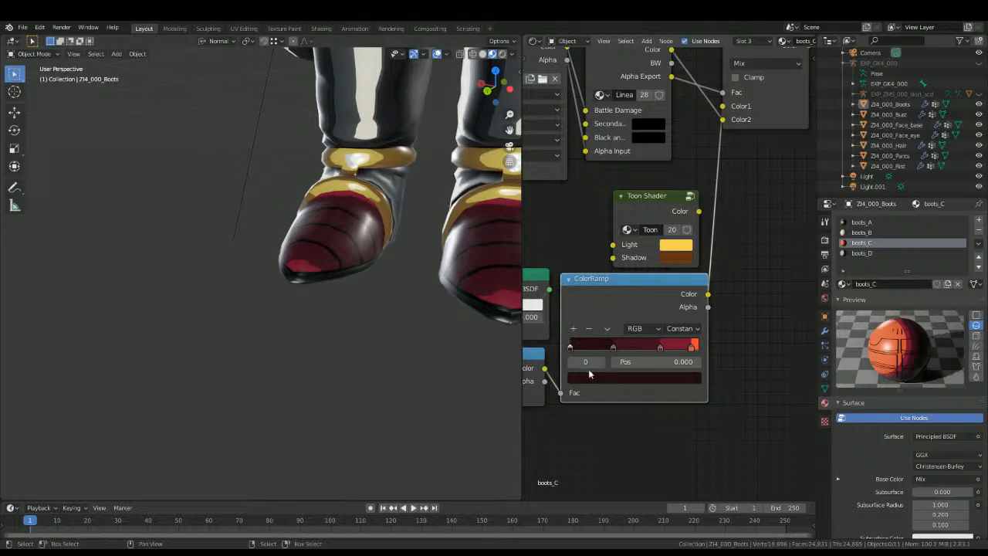
pyautogui.click(587, 378)
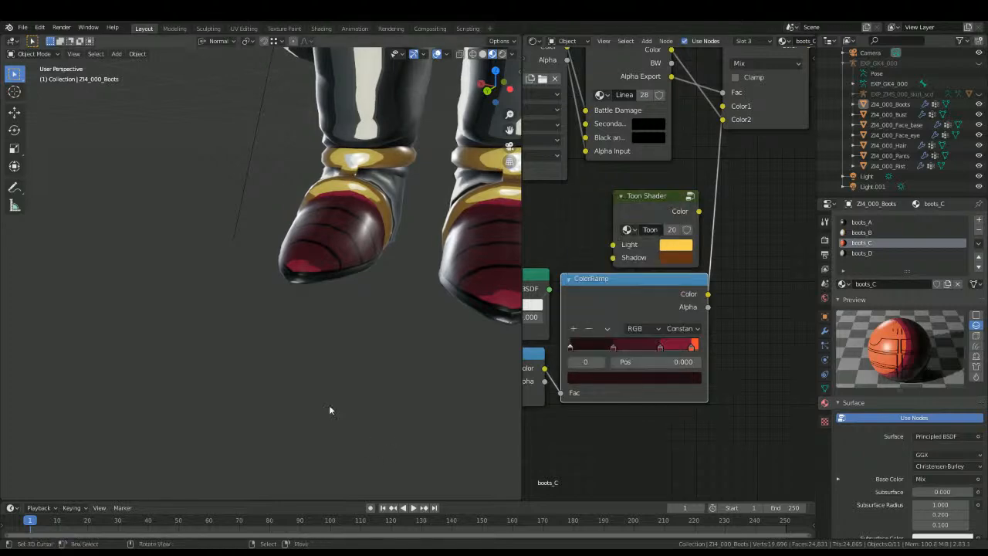
# Step: Insert an Add Shader between the Principled BSDF and the Material Output of boots_C
pyautogui.scroll(-4, 332, 260)
pyautogui.keyDown('shift'); pyautogui.moveTo(331, 260); pyautogui.dragTo(324, 347, button='middle'); pyautogui.keyUp('shift')
pyautogui.scroll(-4, 635, 260)
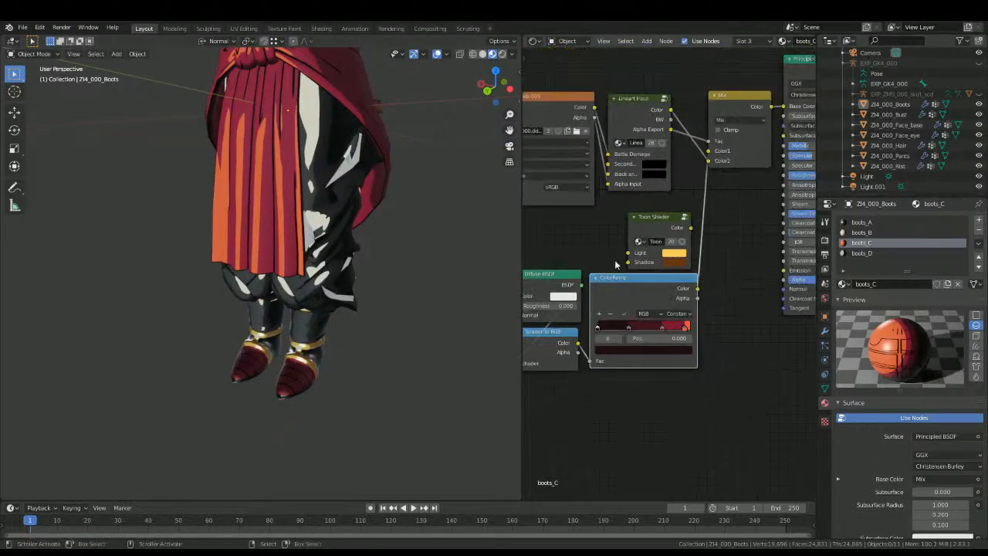
pyautogui.moveTo(634, 201); pyautogui.dragTo(776, 326, button='middle')
pyautogui.scroll(-6, 574, 327)
pyautogui.moveTo(575, 327); pyautogui.dragTo(729, 305, button='middle')
pyautogui.scroll(2, 730, 305)
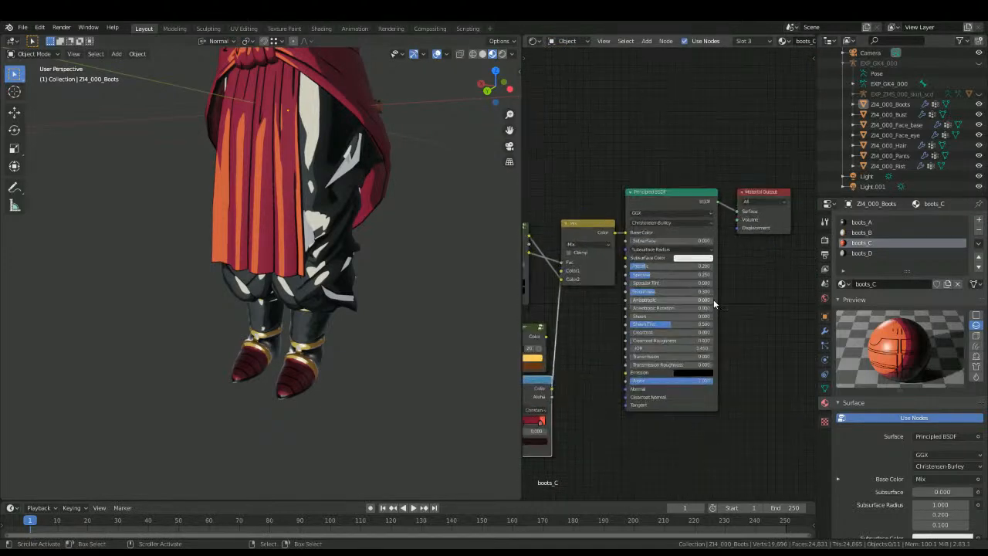
pyautogui.hotkey('shift', 'a')
pyautogui.click(748, 264)
pyautogui.write('add')
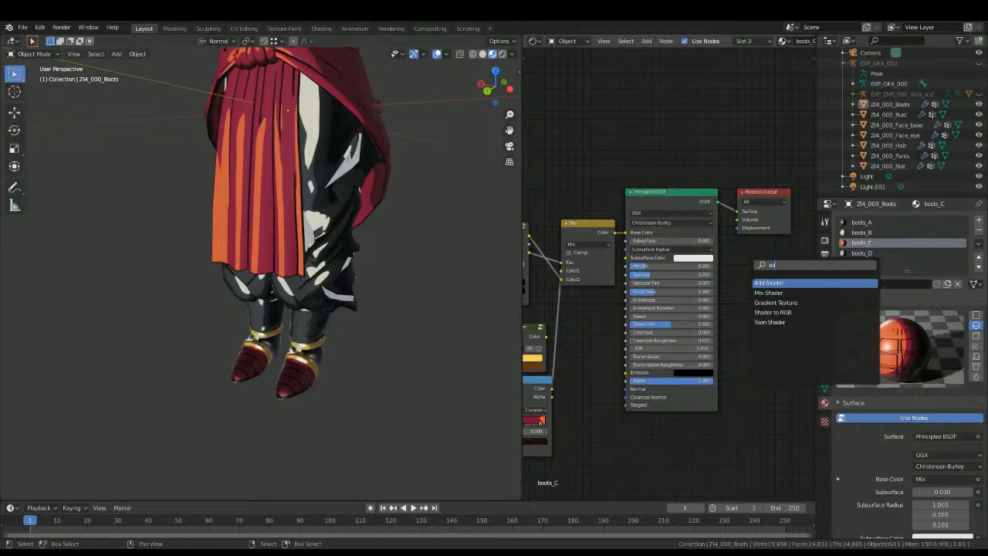
pyautogui.click(758, 284)
pyautogui.click(755, 209)
pyautogui.moveTo(745, 264); pyautogui.dragTo(688, 265, button='middle')
# Step: Add the Super Saiyan 4 cloth node group to boots_C and connect it to the Add Shader's second input
pyautogui.hotkey('shift', 'a')
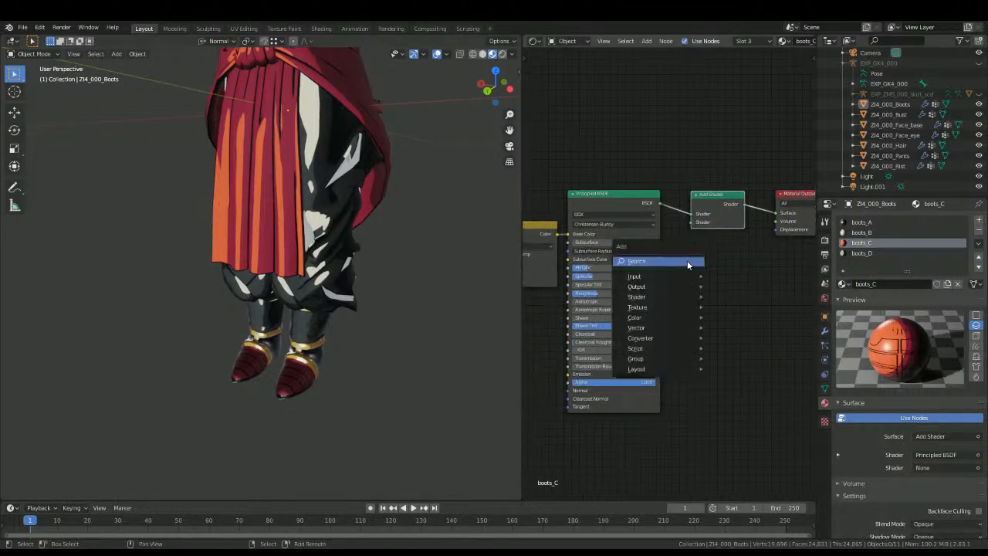
pyautogui.click(688, 265)
pyautogui.write('clo')
pyautogui.press('Return')
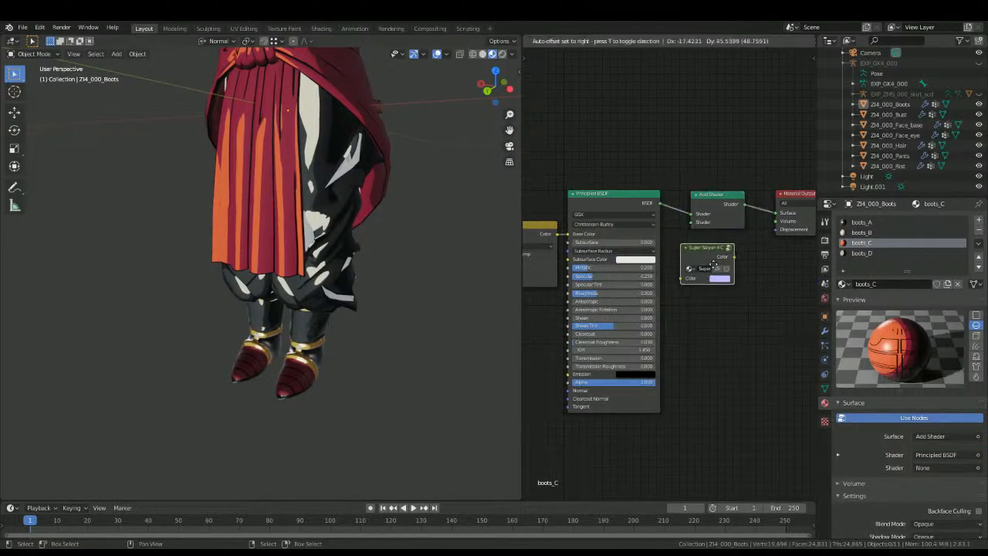
pyautogui.click(747, 255)
pyautogui.moveTo(748, 248); pyautogui.dragTo(693, 222)
# Step: Open the bust's skin_bust_fur material and box-select its shading nodes
pyautogui.scroll(4, 295, 378)
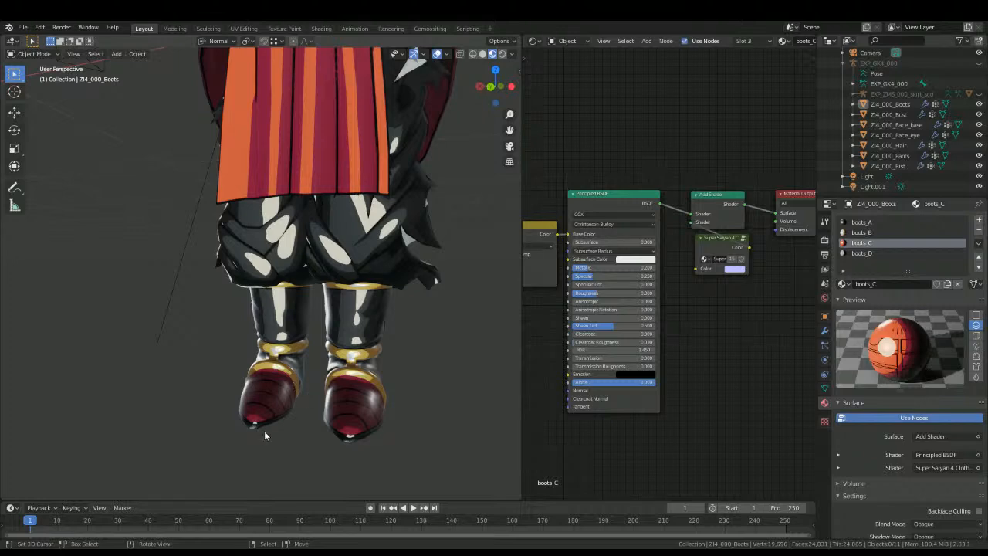
pyautogui.scroll(-6, 264, 430)
pyautogui.moveTo(275, 396); pyautogui.dragTo(342, 334, button='middle')
pyautogui.scroll(6, 343, 337)
pyautogui.click(307, 348)
pyautogui.moveTo(347, 198); pyautogui.dragTo(340, 250, button='middle')
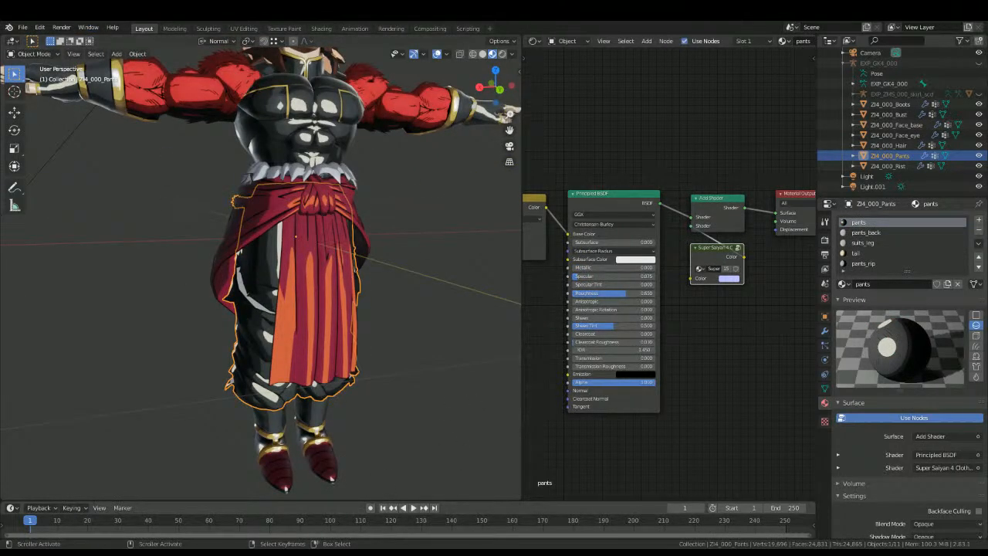
pyautogui.click(332, 123)
pyautogui.click(887, 232)
pyautogui.scroll(-6, 704, 324)
pyautogui.moveTo(703, 324); pyautogui.dragTo(811, 274, button='middle')
pyautogui.press('b')
pyautogui.moveTo(553, 383)
pyautogui.mouseDown()
pyautogui.moveTo(657, 320)
pyautogui.moveTo(669, 298)
pyautogui.mouseUp()
pyautogui.moveTo(639, 304); pyautogui.dragTo(588, 321, button='middle')
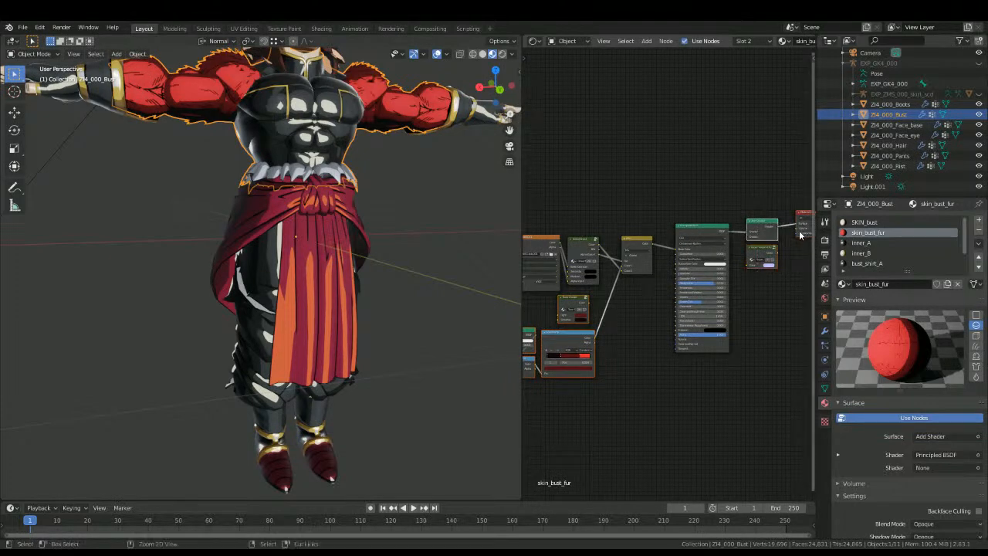
# Step: Delete all nodes from the suits_leg material of the pants
pyautogui.click(259, 406)
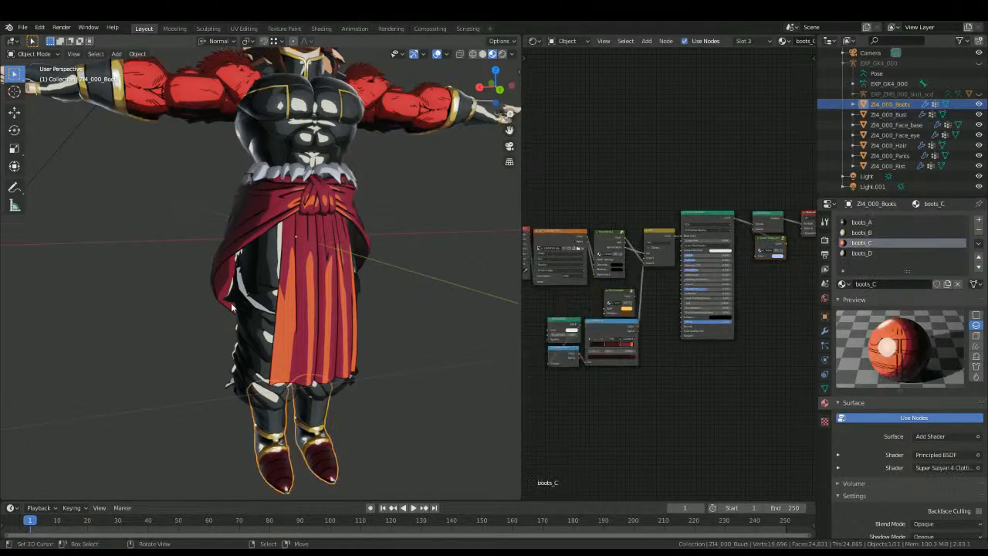
pyautogui.click(261, 324)
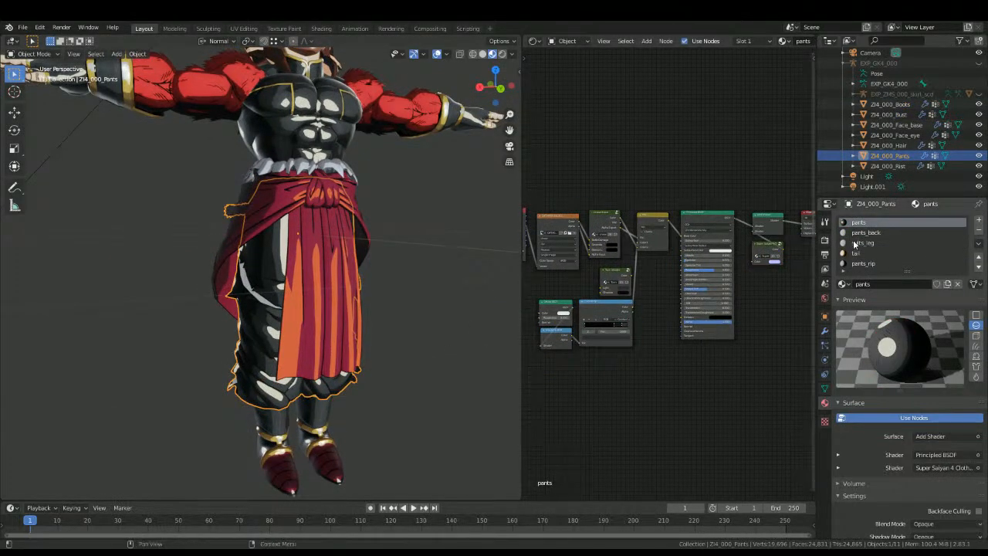
pyautogui.press('a')
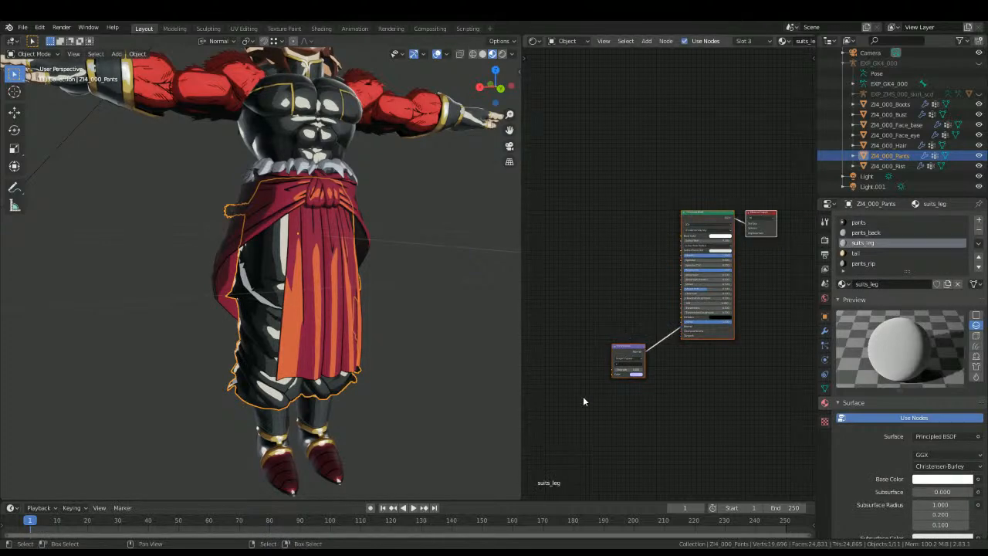
pyautogui.press('x')
pyautogui.moveTo(201, 408); pyautogui.dragTo(401, 390, button='middle')
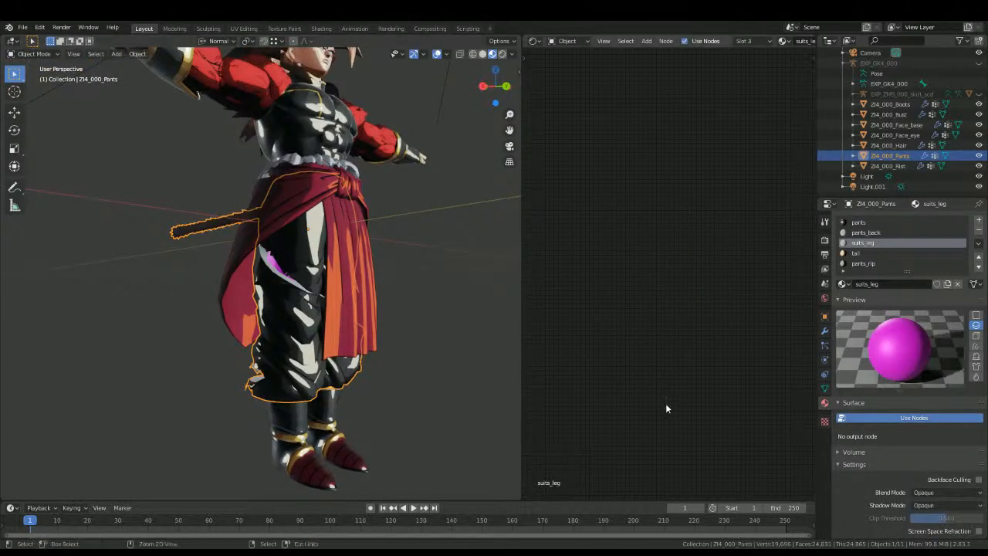
pyautogui.hotkey('ctrl', 'z')
pyautogui.hotkey('ctrl', 'shift', 'z')
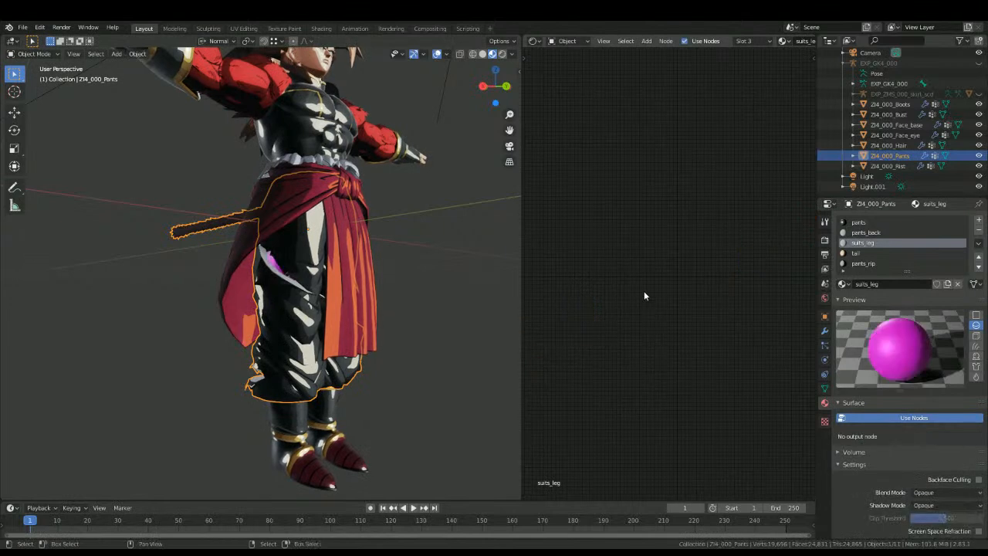
# Step: Copy the complete skin_bust_fur node setup from the bust into the pants' suits_leg material
pyautogui.click(260, 98)
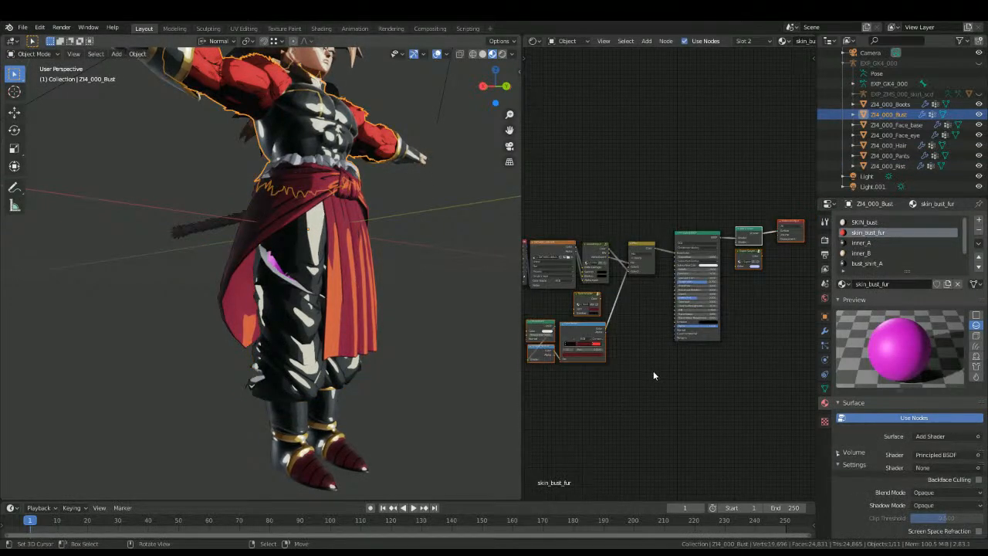
pyautogui.press('a')
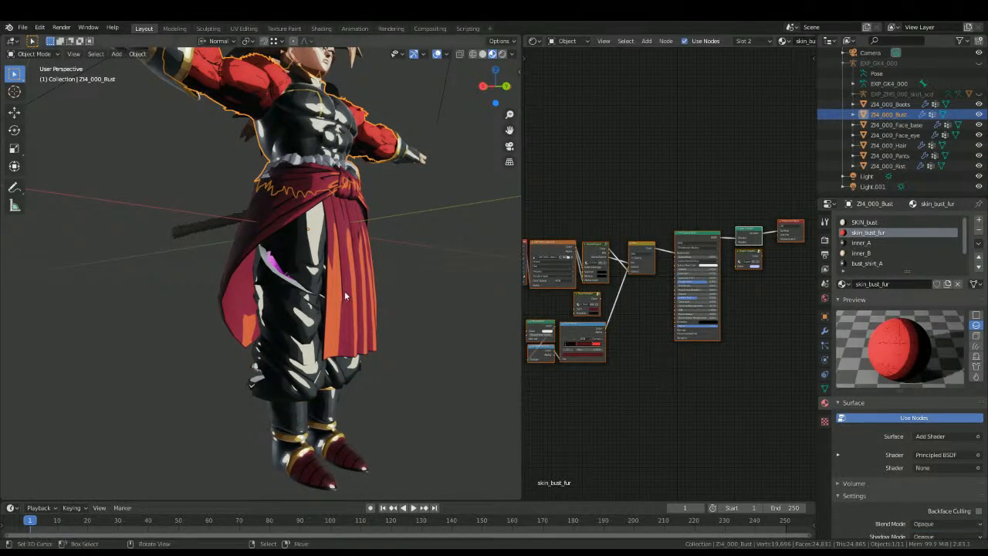
pyautogui.click(298, 295)
pyautogui.hotkey('ctrl', 'v')
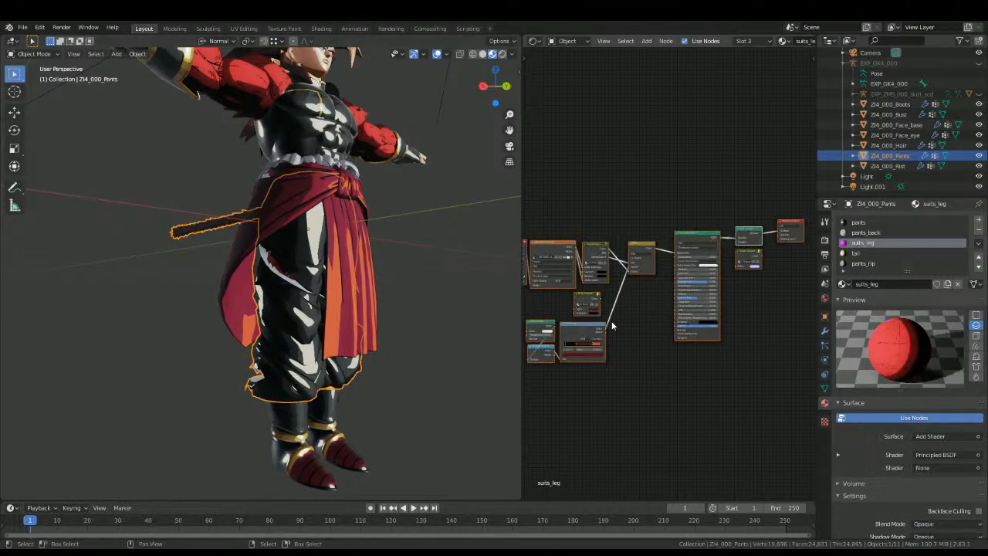
# Step: Set the image texture in the pants' suits_leg material to DATA001.dds.005
pyautogui.press('b')
pyautogui.press('Escape')
pyautogui.moveTo(547, 363); pyautogui.dragTo(706, 361, button='middle')
pyautogui.scroll(6, 703, 324)
pyautogui.moveTo(703, 324); pyautogui.dragTo(608, 318, button='middle')
pyautogui.scroll(-1, 630, 313)
pyautogui.scroll(6, 629, 313)
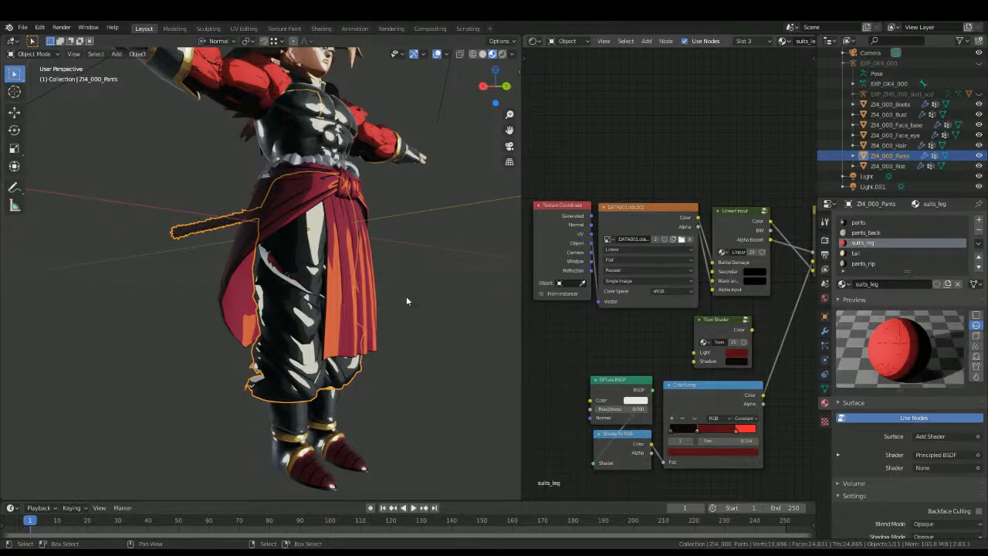
# Step: Examine the suits_leg material on the torn pants leg from several angles
pyautogui.scroll(12, 311, 371)
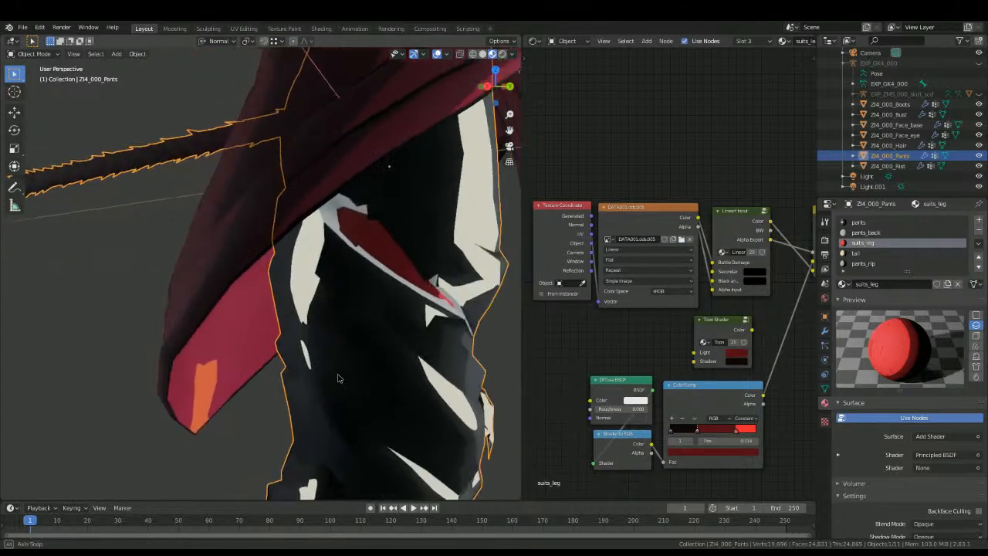
pyautogui.moveTo(304, 372); pyautogui.dragTo(248, 357, button='middle')
pyautogui.press('Tab')
pyautogui.scroll(-10, 302, 352)
pyautogui.press('Tab')
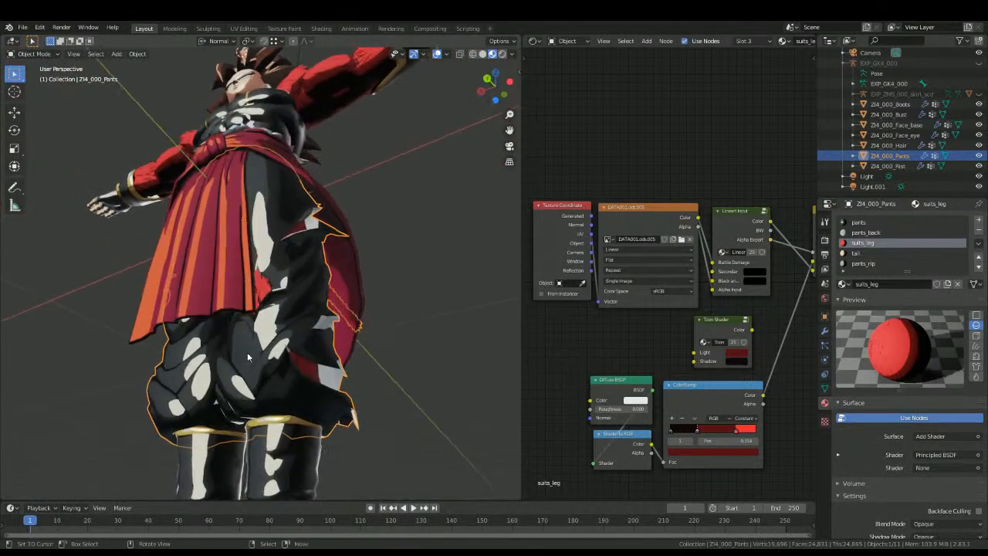
pyautogui.moveTo(364, 216); pyautogui.dragTo(378, 264, button='middle')
pyautogui.click(409, 262)
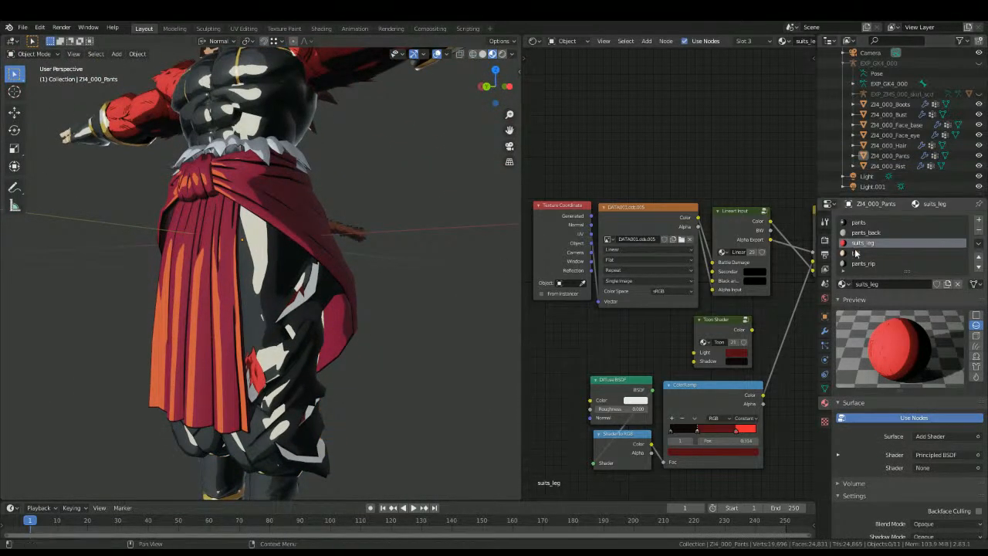
# Step: Replace all nodes in the pants' tail material with the copied skin_bust_fur node setup
pyautogui.click(855, 252)
pyautogui.moveTo(403, 219); pyautogui.dragTo(282, 224, button='middle')
pyautogui.scroll(-3, 685, 282)
pyautogui.moveTo(685, 263); pyautogui.dragTo(652, 273, button='middle')
pyautogui.press('x')
pyautogui.hotkey('ctrl', 'v')
# Step: Set the tail material's image texture to DATA002.dds.003
pyautogui.scroll(4, 539, 282)
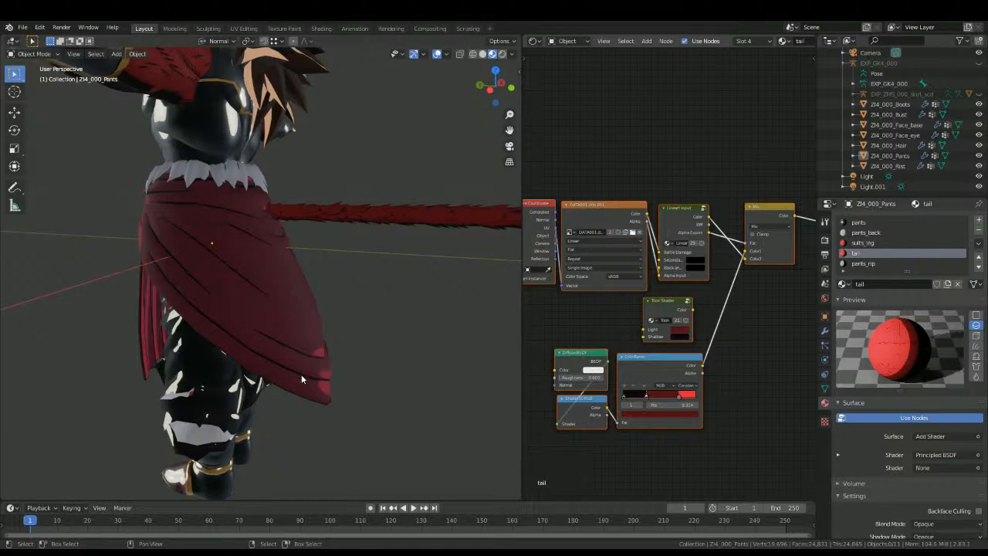
pyautogui.moveTo(332, 262); pyautogui.dragTo(430, 271, button='middle')
pyautogui.scroll(4, 280, 294)
pyautogui.moveTo(213, 335); pyautogui.dragTo(413, 48, button='middle')
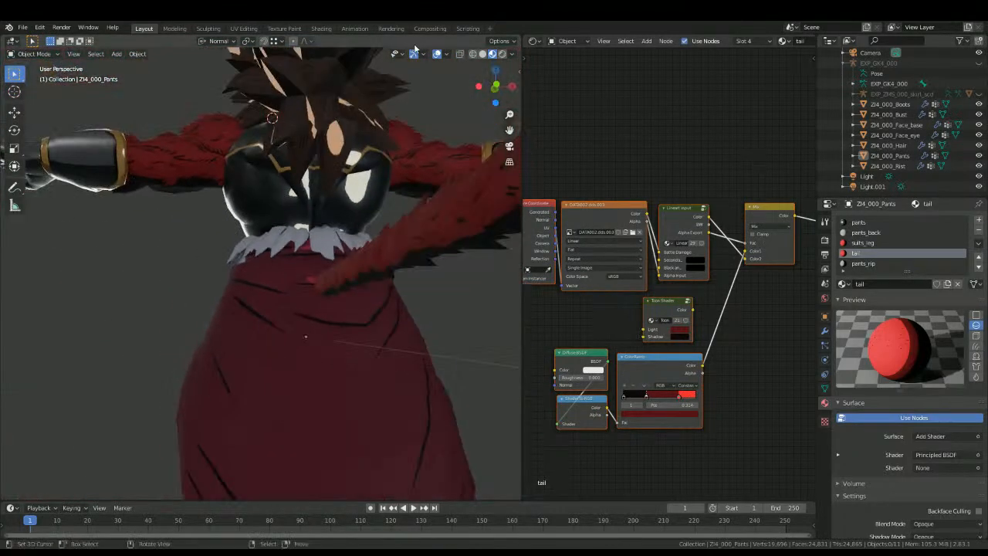
# Step: Switch the viewport to rendered shading and check the tail fur around the character's back
pyautogui.click(502, 55)
pyautogui.moveTo(463, 186)
pyautogui.mouseDown(button='middle')
pyautogui.moveTo(425, 207)
pyautogui.moveTo(385, 199)
pyautogui.moveTo(388, 169)
pyautogui.moveTo(388, 221)
pyautogui.moveTo(370, 257)
pyautogui.moveTo(466, 253)
pyautogui.mouseUp(button='middle')
pyautogui.scroll(3, 385, 199)
pyautogui.press('Tab')
pyautogui.press('Tab')
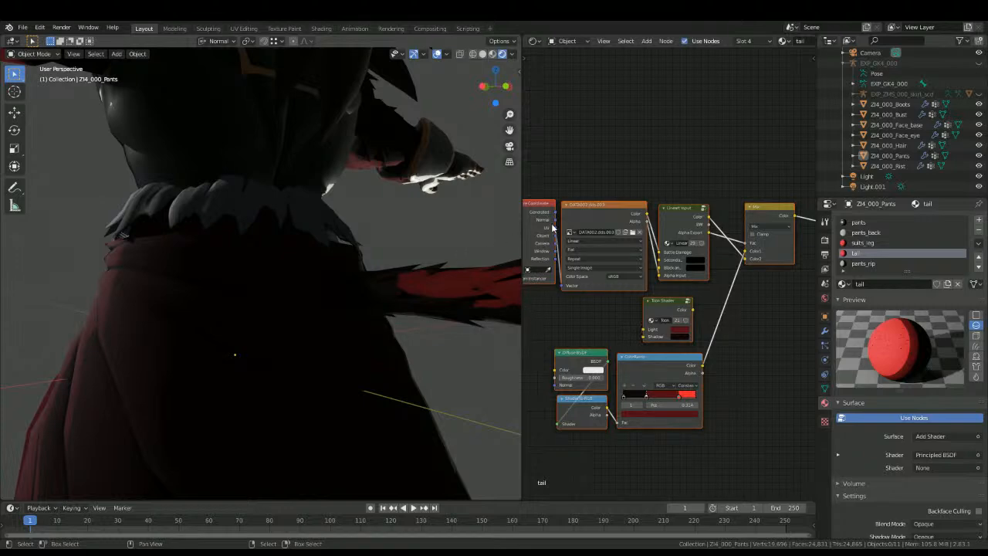
pyautogui.moveTo(380, 247); pyautogui.dragTo(501, 263, button='middle')
# Step: Open the pants_back material and select its assigned faces in the pants mesh to see where it is used
pyautogui.click(859, 223)
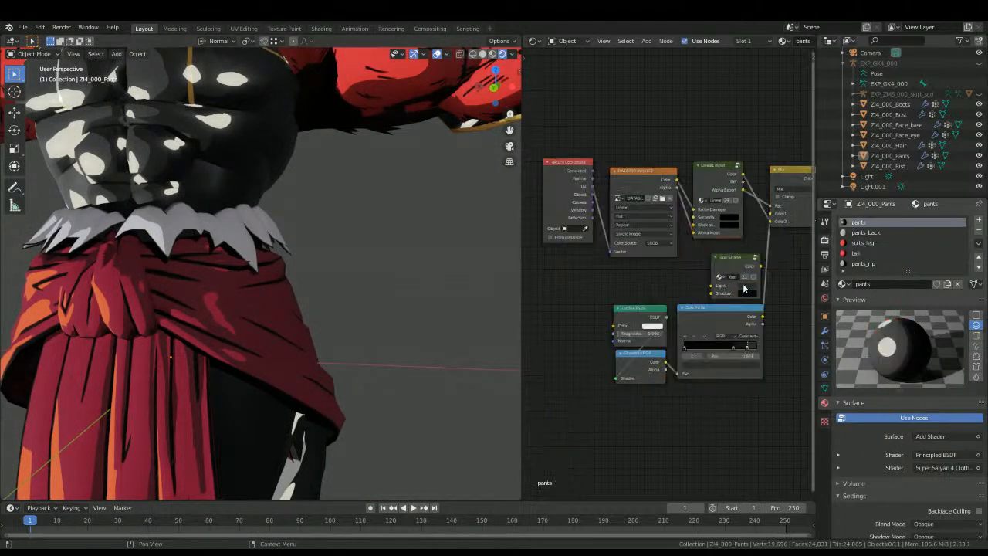
pyautogui.click(874, 235)
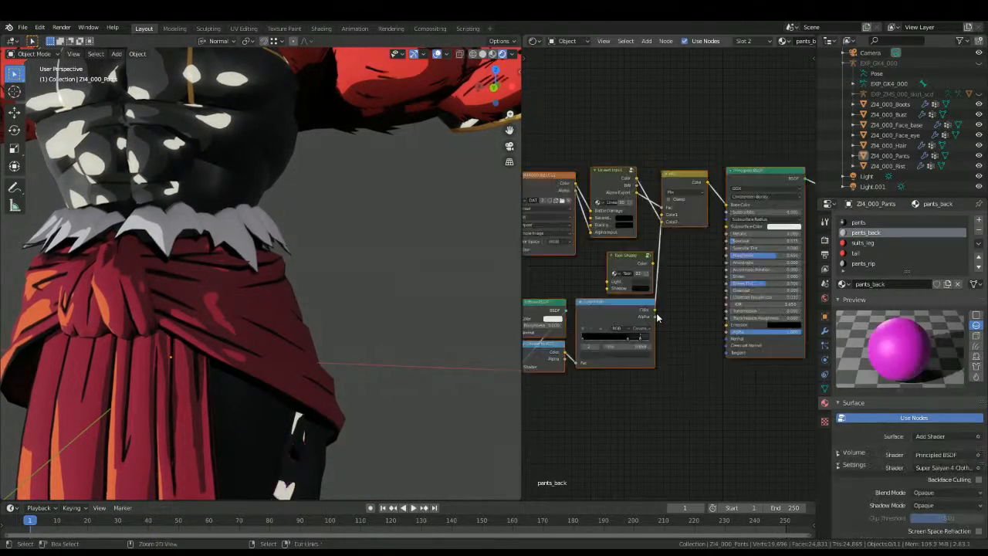
pyautogui.moveTo(370, 317); pyautogui.dragTo(346, 276, button='middle')
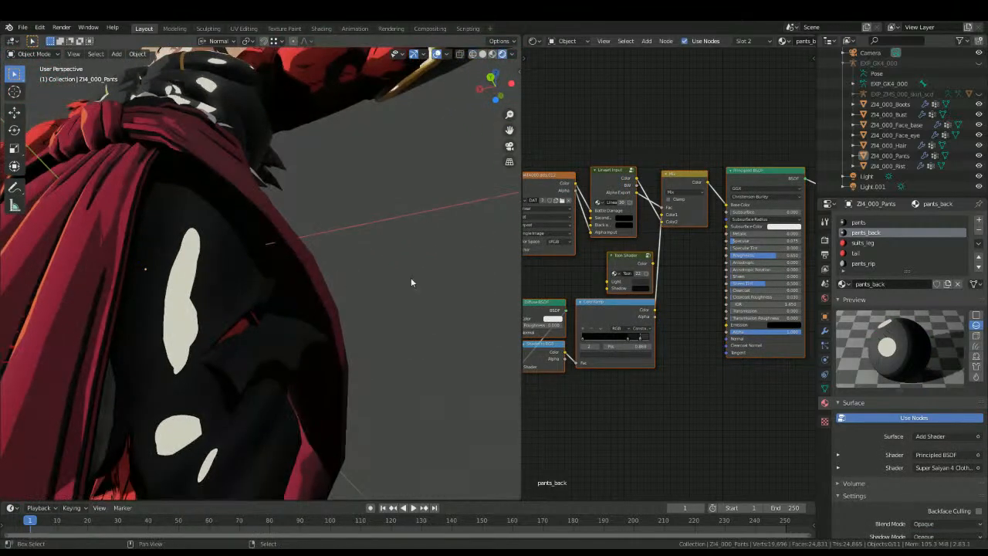
pyautogui.press('Tab')
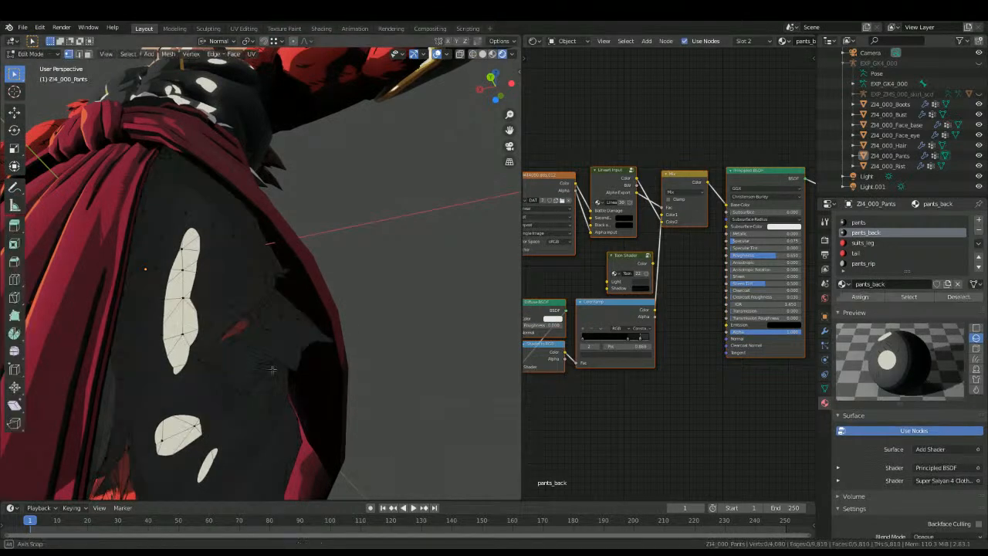
pyautogui.moveTo(274, 368); pyautogui.dragTo(251, 365, button='middle')
pyautogui.click(908, 297)
pyautogui.moveTo(235, 285); pyautogui.dragTo(193, 332, button='middle')
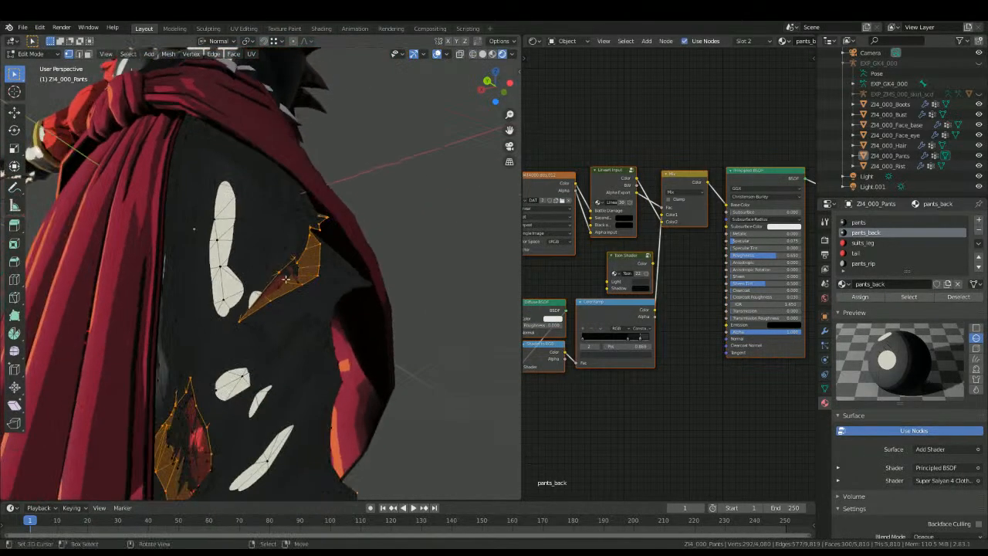
pyautogui.press('Tab')
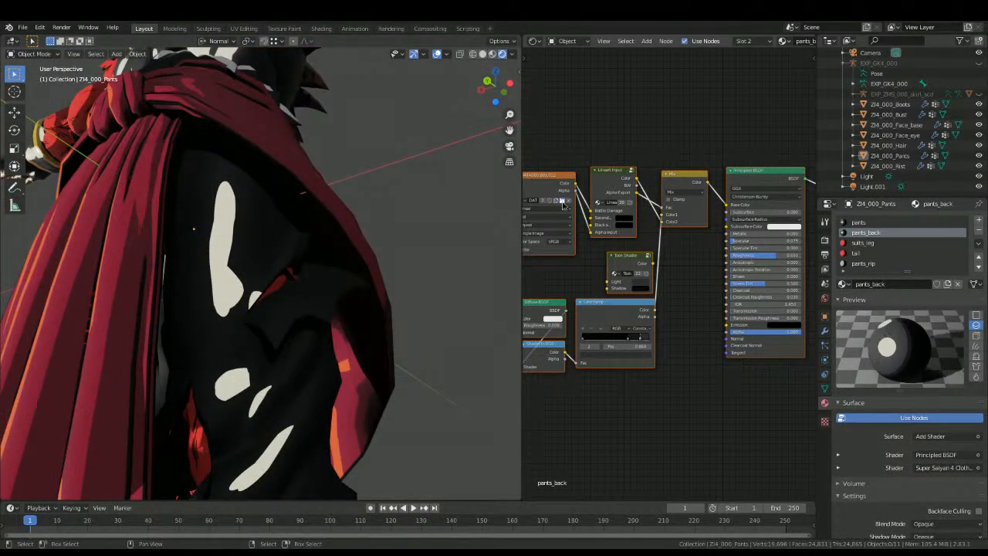
# Step: Compare the bust's inner_A material with the pants material on the rendered character
pyautogui.moveTo(403, 239); pyautogui.dragTo(350, 255, button='middle')
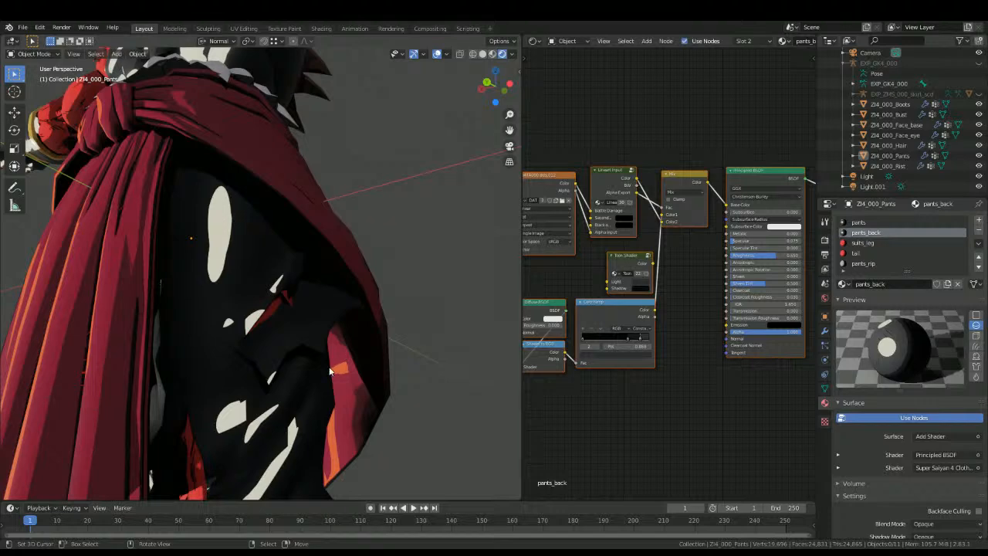
pyautogui.scroll(-8, 316, 351)
pyautogui.moveTo(307, 335); pyautogui.dragTo(333, 343, button='middle')
pyautogui.scroll(5, 308, 346)
pyautogui.moveTo(270, 352); pyautogui.dragTo(236, 364, button='middle')
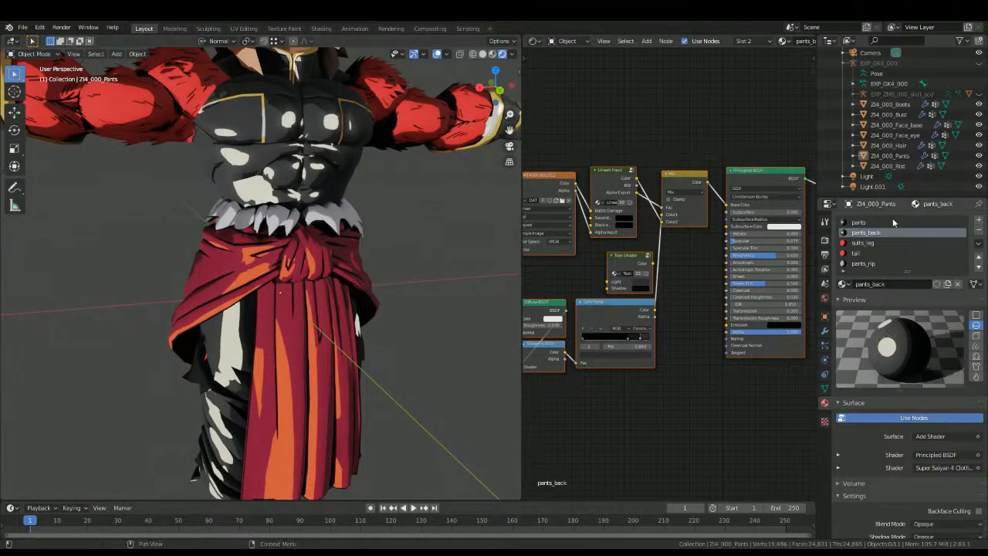
pyautogui.click(344, 179)
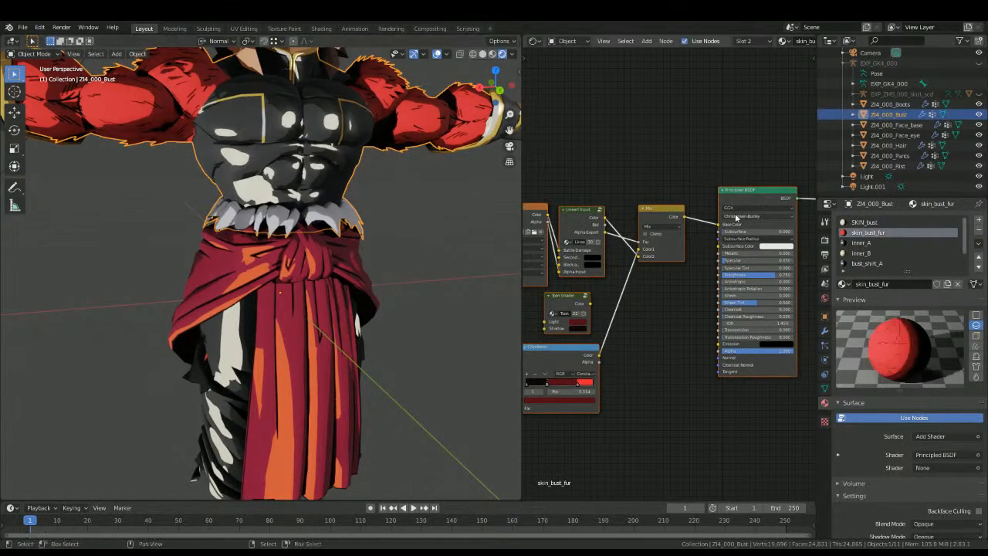
pyautogui.click(860, 242)
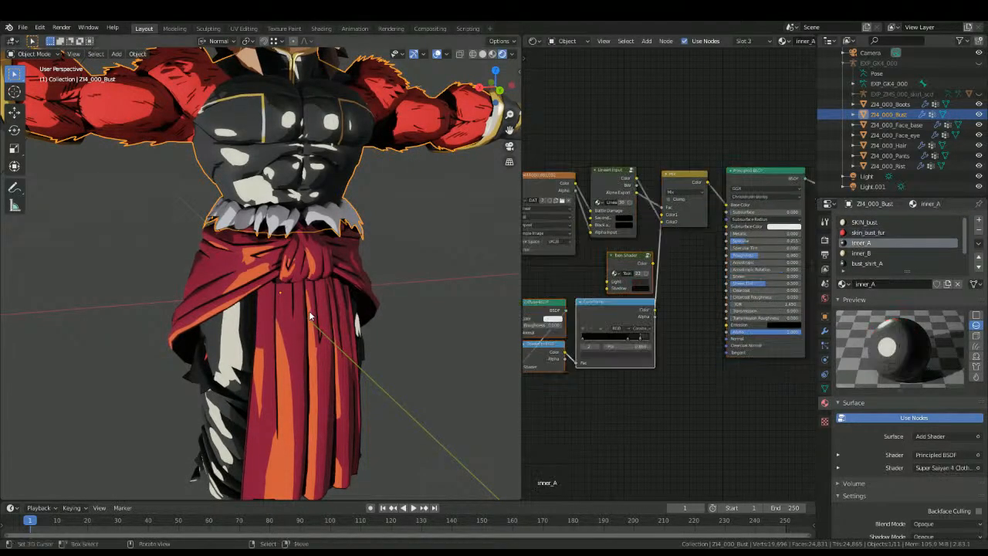
pyautogui.click(240, 355)
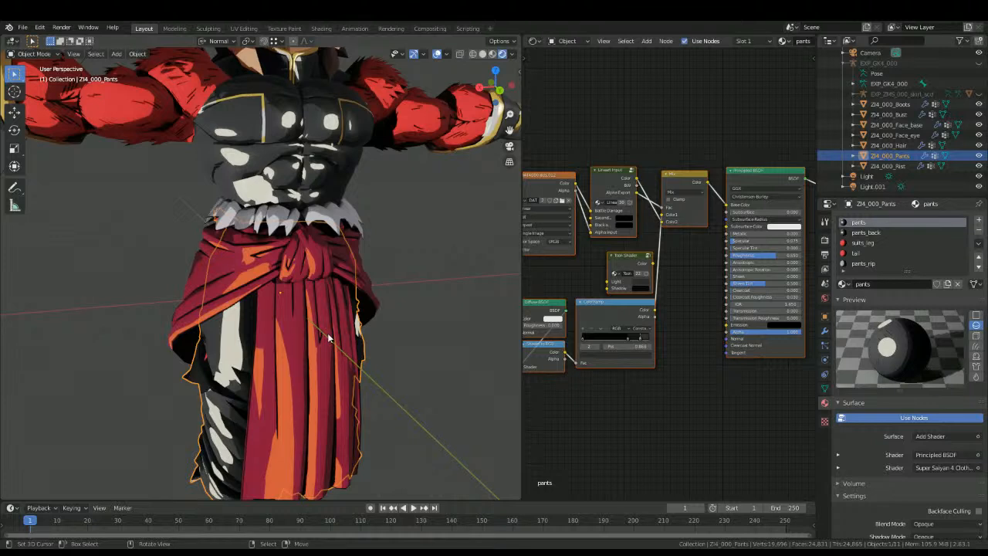
pyautogui.click(198, 353)
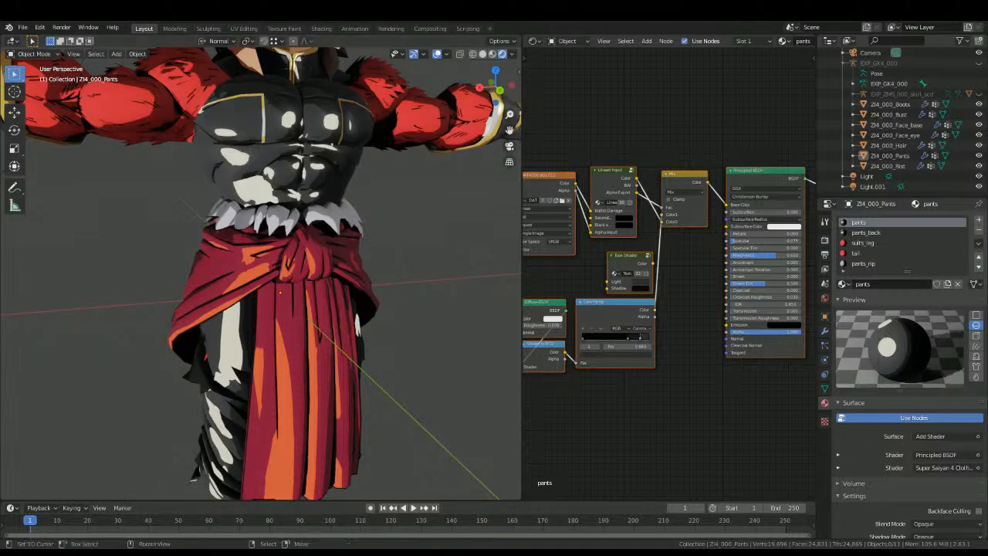
# Step: Select the boots and open their boots_A material
pyautogui.scroll(-5, 174, 471)
pyautogui.moveTo(184, 478); pyautogui.dragTo(246, 333, button='middle')
pyautogui.scroll(3, 254, 424)
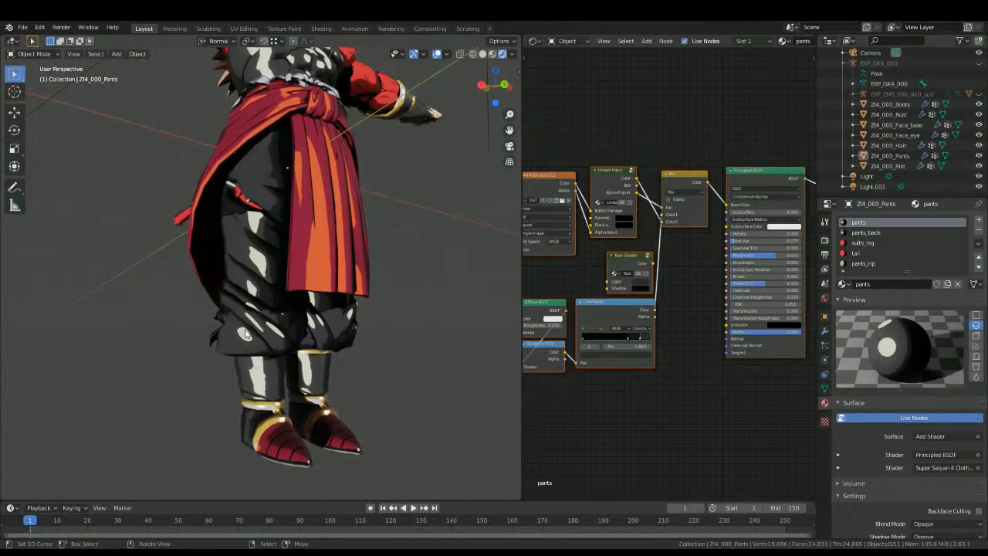
pyautogui.click(254, 370)
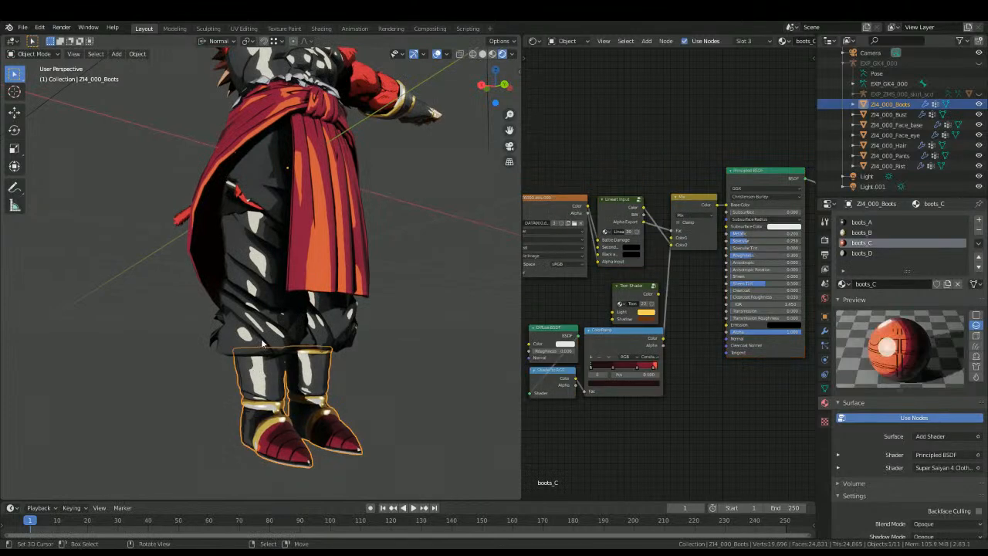
pyautogui.click(860, 253)
pyautogui.click(857, 223)
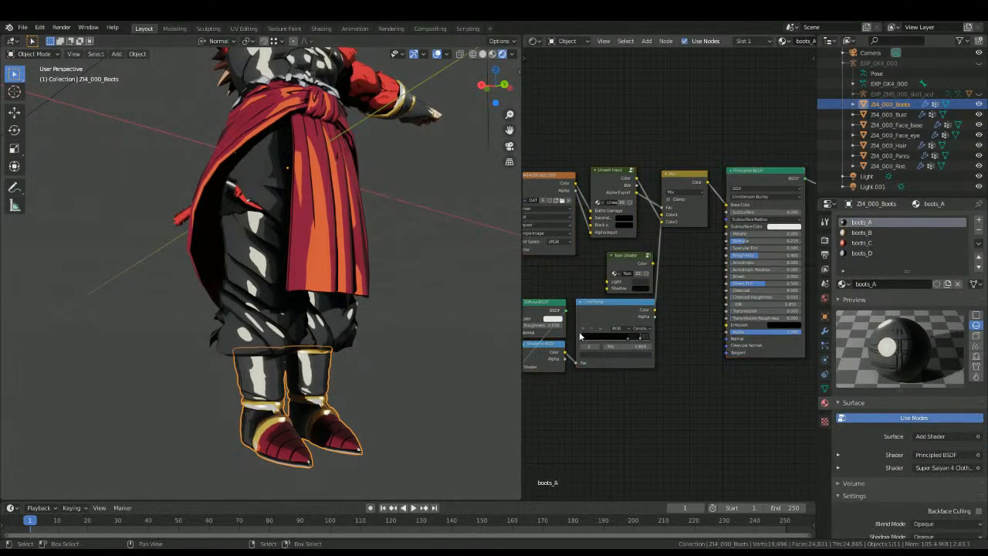
# Step: Copy the toon shading nodes, Add Shader, Super Saiyan 4 cloth group and Material Output from boots_A
pyautogui.scroll(-6, 581, 336)
pyautogui.press('b')
pyautogui.moveTo(584, 350); pyautogui.dragTo(653, 276)
pyautogui.press('b')
pyautogui.rightClick(760, 268)
pyautogui.moveTo(760, 269); pyautogui.dragTo(724, 284, button='middle')
pyautogui.press('b')
pyautogui.moveTo(736, 286); pyautogui.dragTo(796, 237)
# Step: Replace the toon shading and Material Output nodes in boots_D with the set copied from boots_A
pyautogui.click(861, 254)
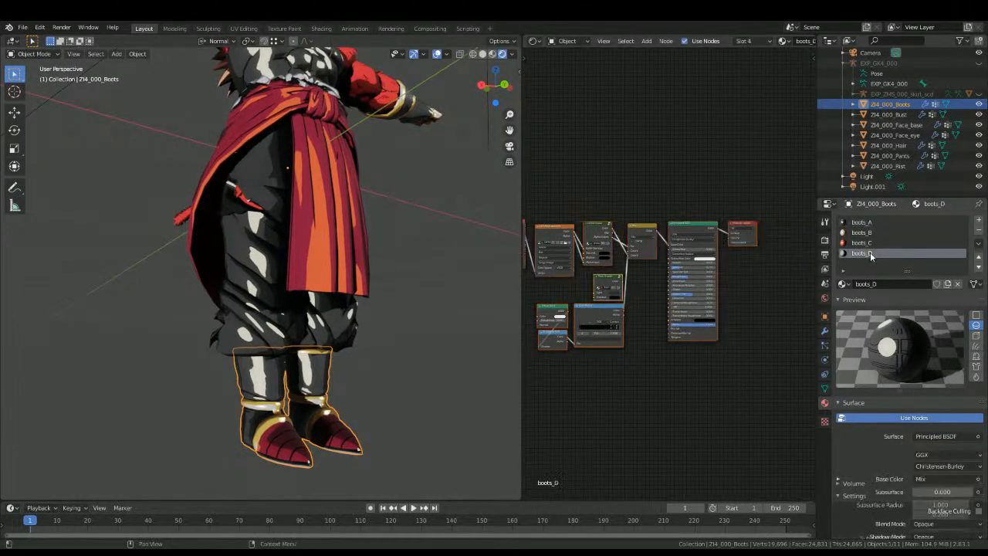
pyautogui.press('b')
pyautogui.moveTo(539, 389); pyautogui.dragTo(627, 279)
pyautogui.press('b')
pyautogui.moveTo(735, 267); pyautogui.dragTo(765, 230)
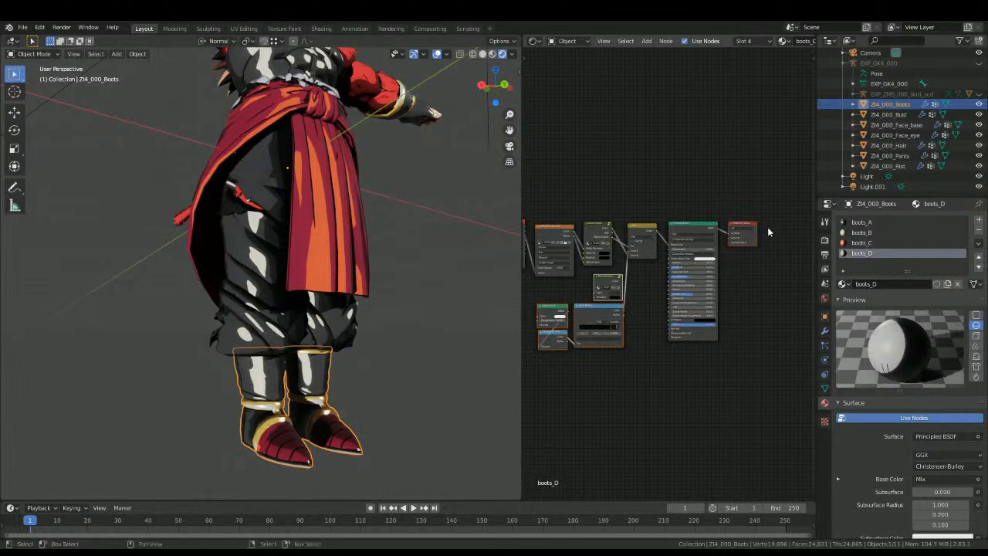
pyautogui.press('x')
pyautogui.hotkey('ctrl', 'z')
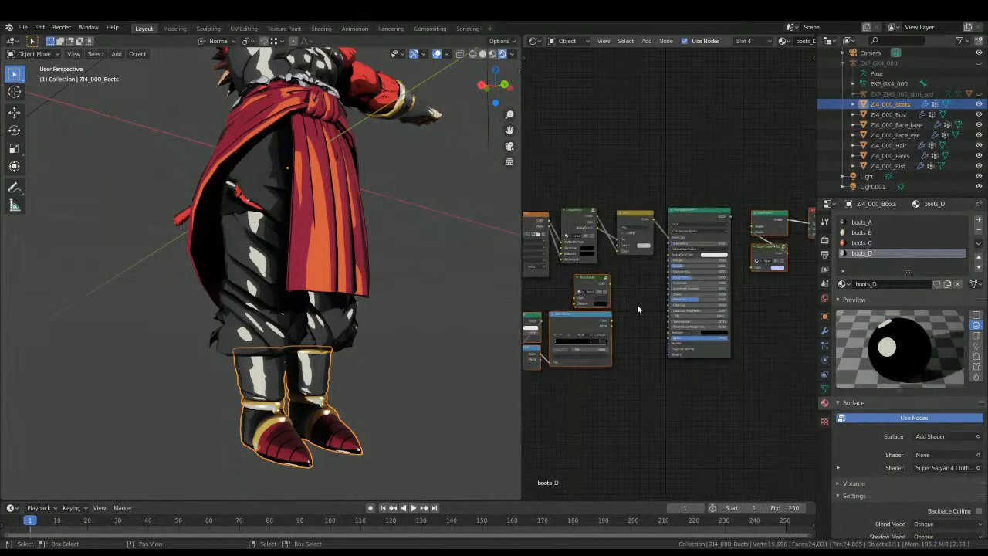
# Step: In boots_D, connect the ColorRamp color to the Mix node's Color2 and the Principled BSDF to the Add Shader
pyautogui.moveTo(610, 288); pyautogui.dragTo(621, 250)
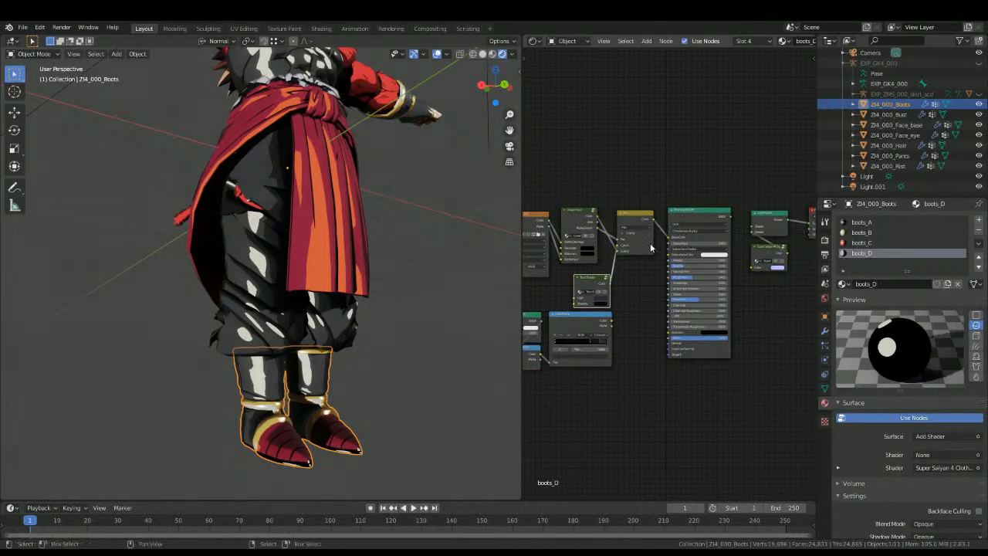
pyautogui.moveTo(612, 321); pyautogui.dragTo(620, 250)
pyautogui.moveTo(728, 217); pyautogui.dragTo(752, 227)
pyautogui.click(407, 328)
pyautogui.moveTo(308, 341)
pyautogui.mouseDown(button='middle')
pyautogui.moveTo(327, 335)
pyautogui.moveTo(301, 334)
pyautogui.mouseUp(button='middle')
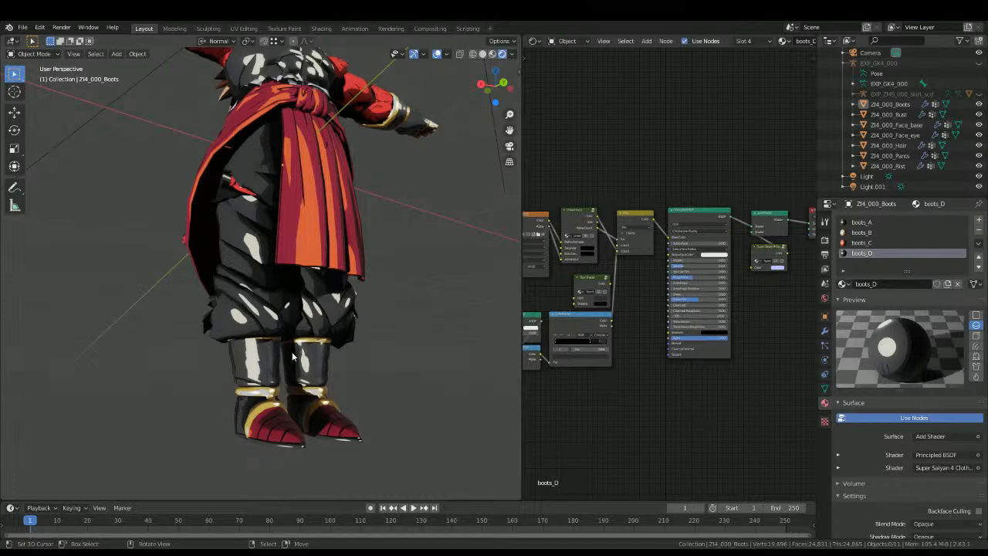
# Step: Select the pants and copy the toon shading, Add Shader, cloth group and output nodes from pants_back
pyautogui.scroll(1, 279, 356)
pyautogui.moveTo(279, 354); pyautogui.dragTo(323, 347, button='middle')
pyautogui.click(335, 295)
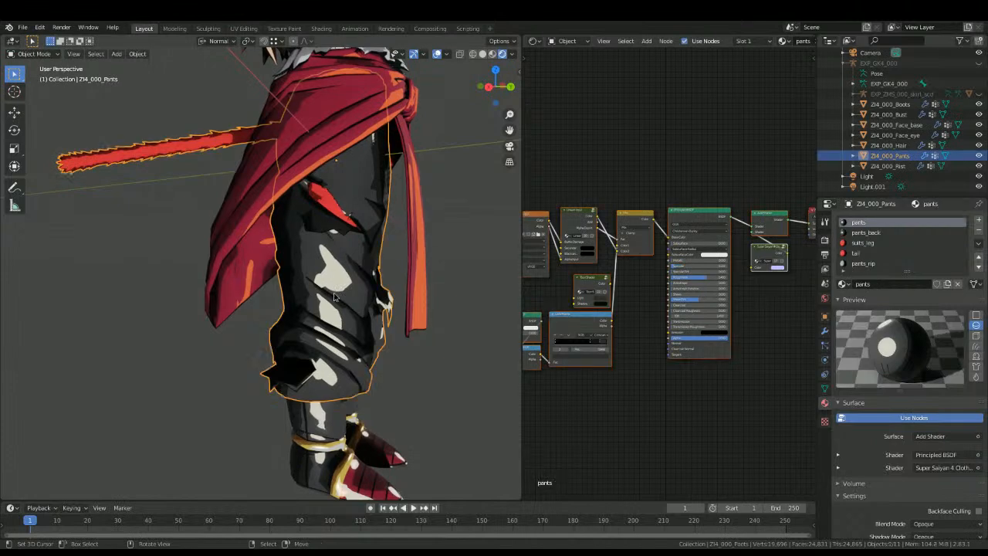
pyautogui.scroll(4, 321, 247)
pyautogui.keyDown('shift'); pyautogui.moveTo(320, 207); pyautogui.dragTo(253, 402, button='middle'); pyautogui.keyUp('shift')
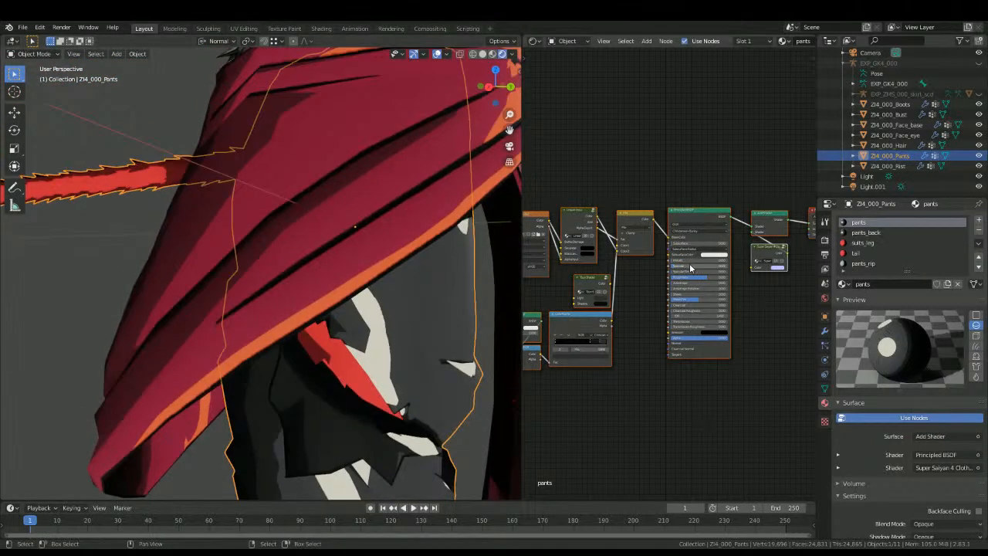
pyautogui.click(852, 264)
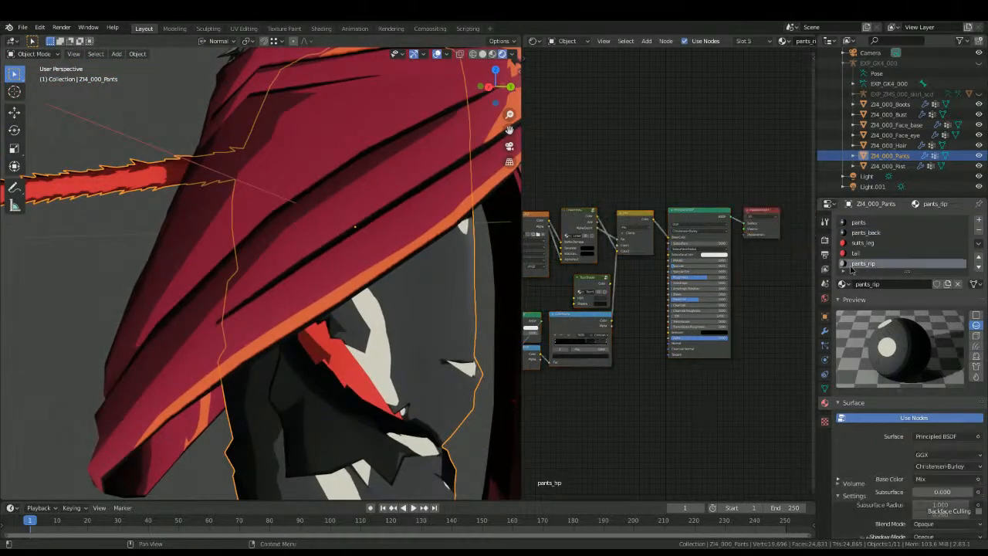
pyautogui.click(852, 232)
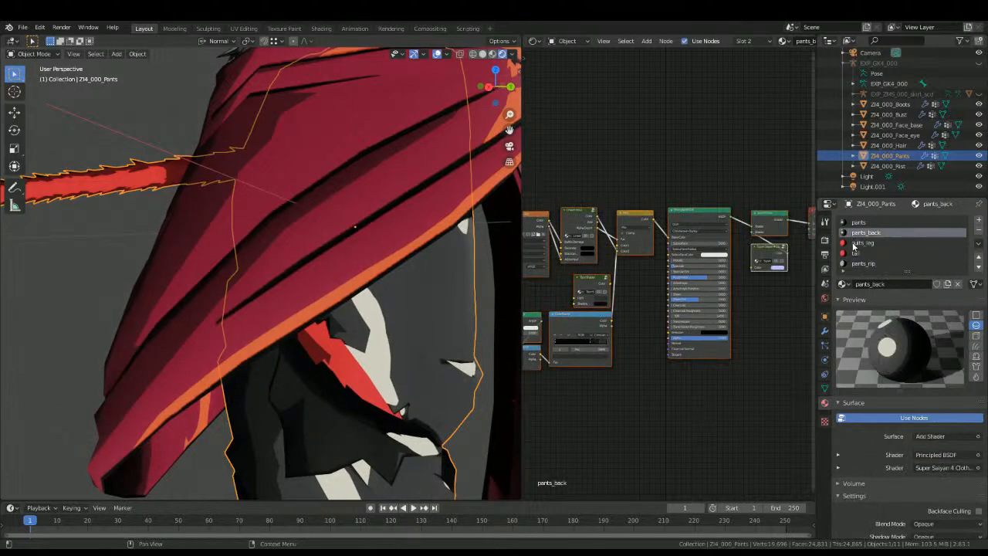
pyautogui.scroll(-2, 669, 280)
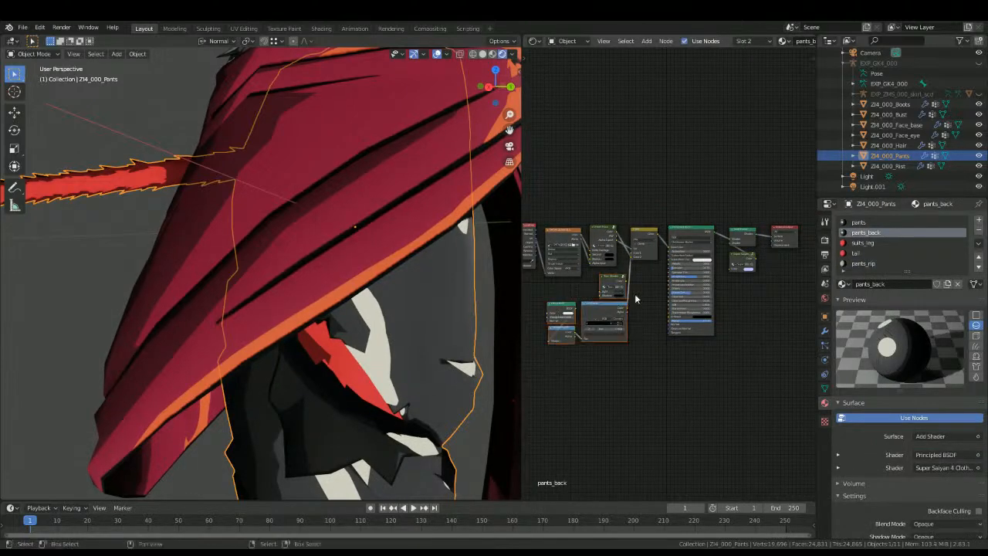
# Step: Replace the toon shading and Material Output nodes in pants_rip with the set copied from pants_back
pyautogui.click(851, 264)
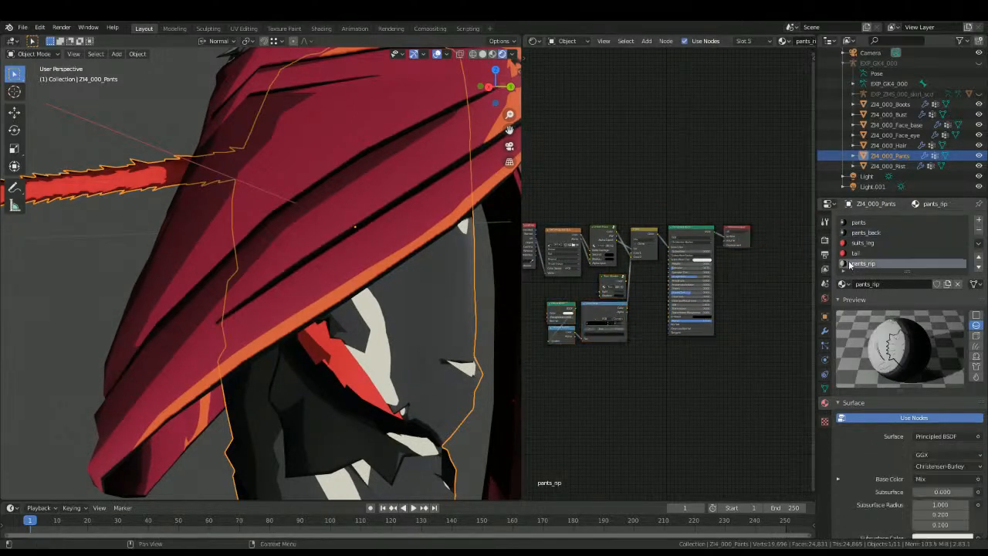
pyautogui.press('b')
pyautogui.moveTo(566, 364); pyautogui.dragTo(629, 285)
pyautogui.hotkey('ctrl', 'v')
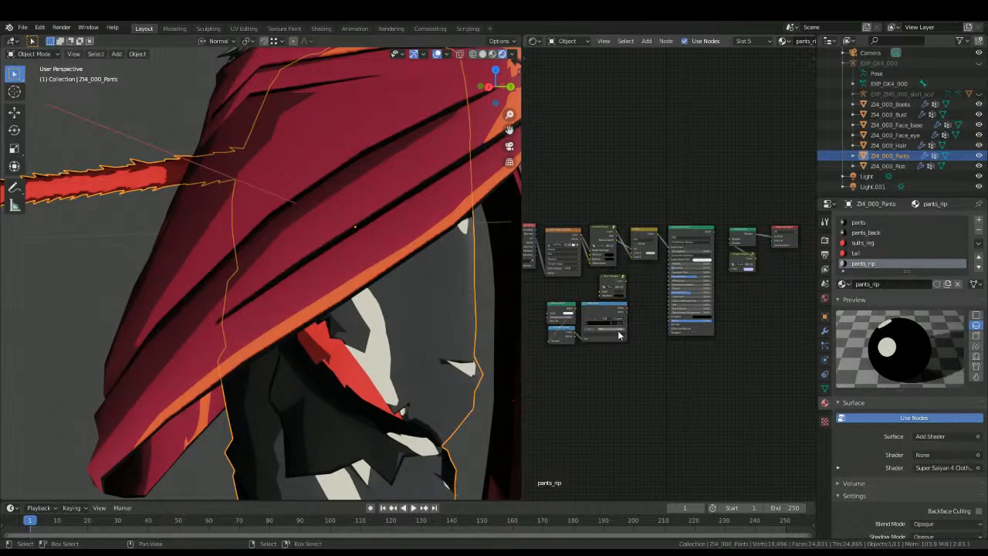
# Step: In pants_rip, connect the ColorRamp color to the Mix node's Color2 and the Principled BSDF to the Add Shader
pyautogui.scroll(2, 615, 319)
pyautogui.moveTo(611, 320); pyautogui.dragTo(617, 246)
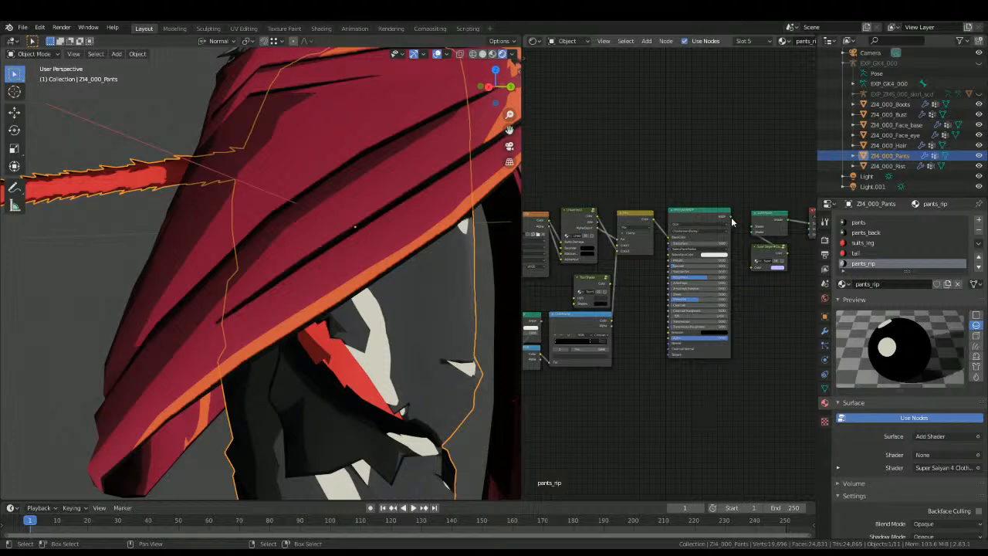
pyautogui.moveTo(378, 309); pyautogui.dragTo(310, 297, button='middle')
pyautogui.scroll(-4, 357, 334)
pyautogui.click(432, 304)
pyautogui.moveTo(432, 305); pyautogui.dragTo(672, 294, button='middle')
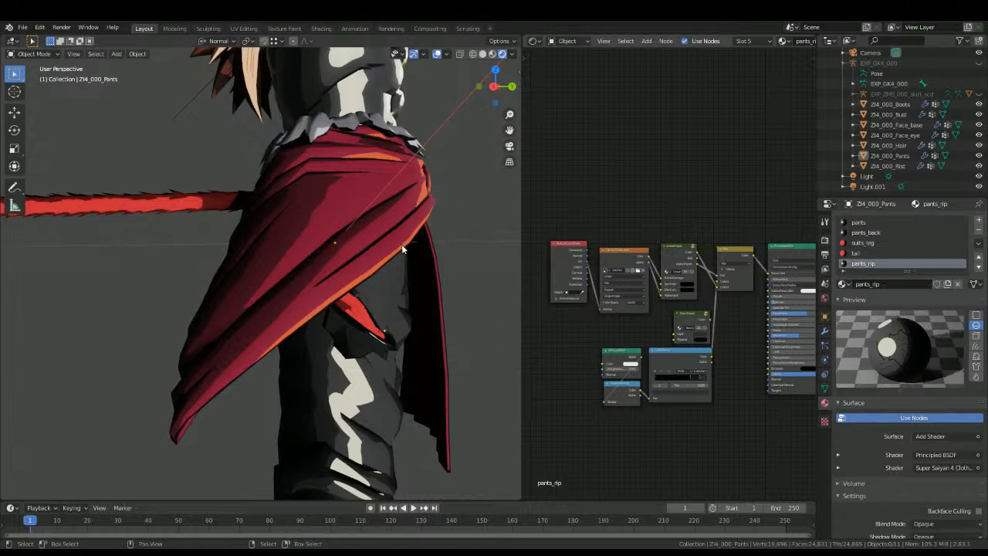
# Step: Examine the reshaded pants and skirt up close, the whole character, and the face and torso
pyautogui.scroll(5, 346, 261)
pyautogui.moveTo(346, 261); pyautogui.dragTo(218, 290, button='middle')
pyautogui.press('Tab')
pyautogui.press('Tab')
pyautogui.scroll(-5, 332, 306)
pyautogui.scroll(-6, 332, 305)
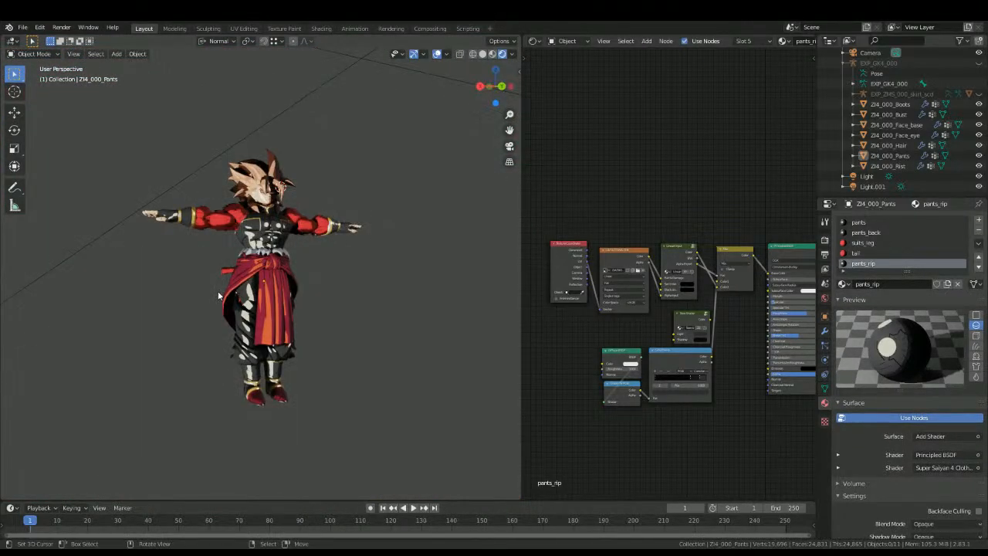
pyautogui.scroll(4, 250, 284)
pyautogui.moveTo(248, 284); pyautogui.dragTo(297, 263, button='middle')
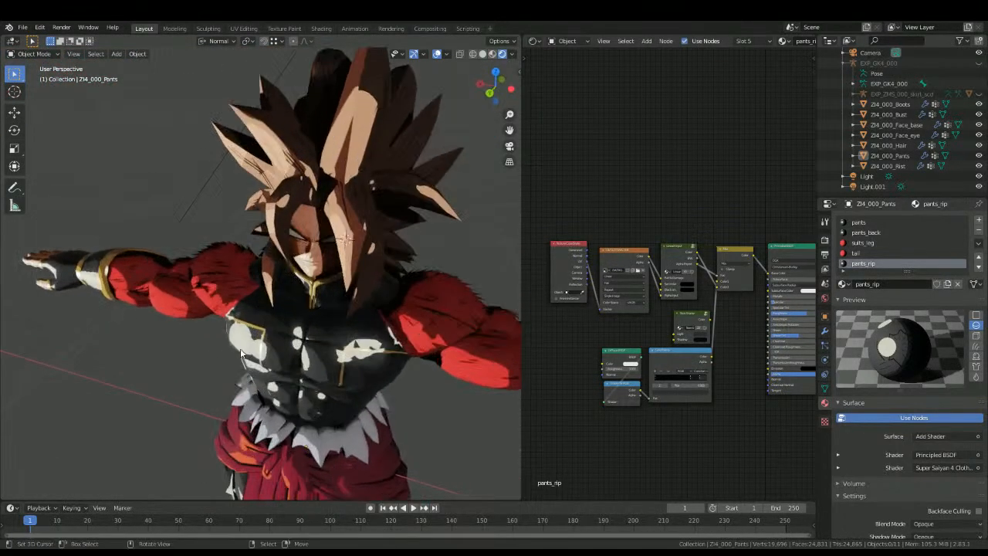
# Step: Select the face eye mesh and assign the eye_L material to its first material slot
pyautogui.click(337, 237)
pyautogui.hotkey('shift', 'z')
pyautogui.hotkey('shift', 'z')
pyautogui.click(332, 240)
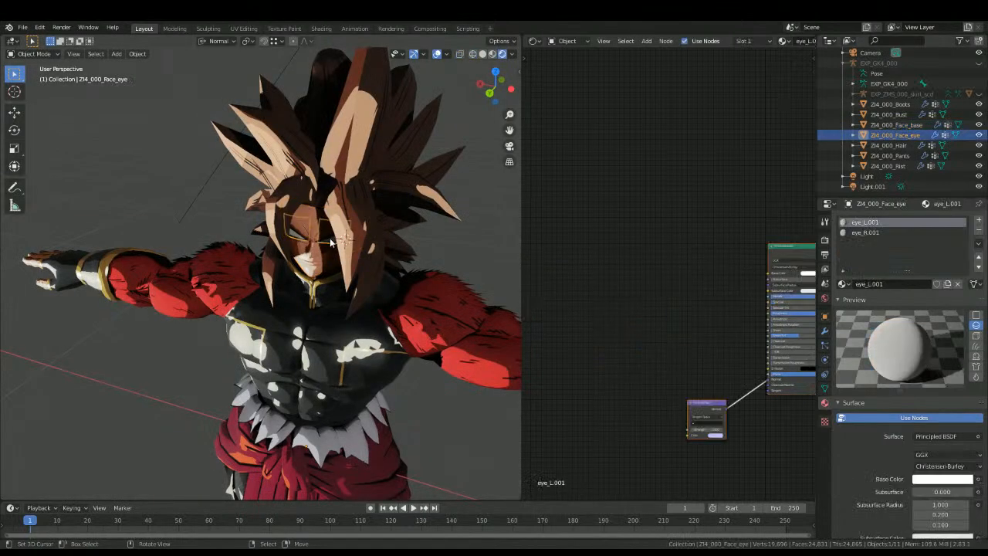
pyautogui.click(841, 283)
pyautogui.click(859, 338)
# Step: Assign the eye_R material to the eye mesh's second material slot
pyautogui.click(864, 232)
pyautogui.click(842, 284)
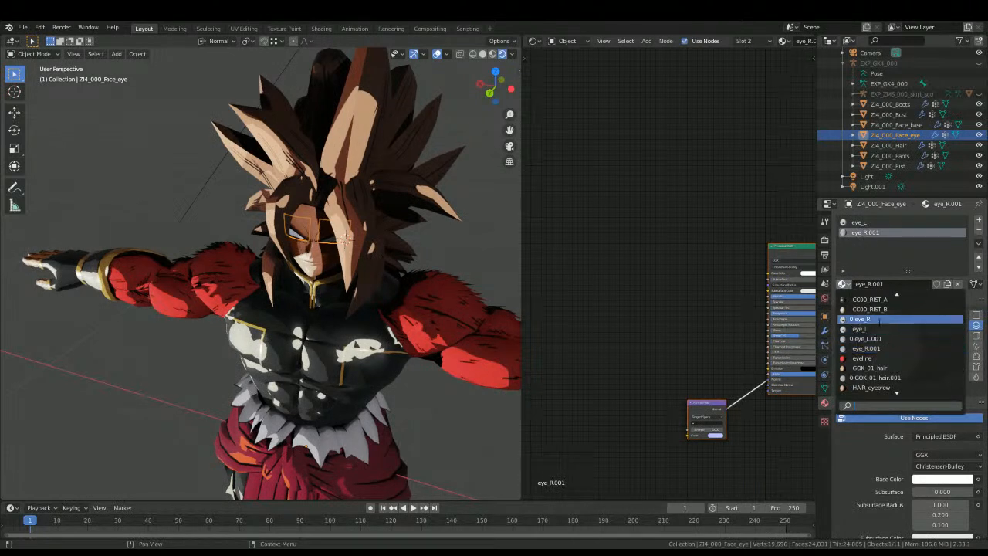
pyautogui.click(859, 319)
pyautogui.moveTo(596, 202); pyautogui.dragTo(548, 222, button='middle')
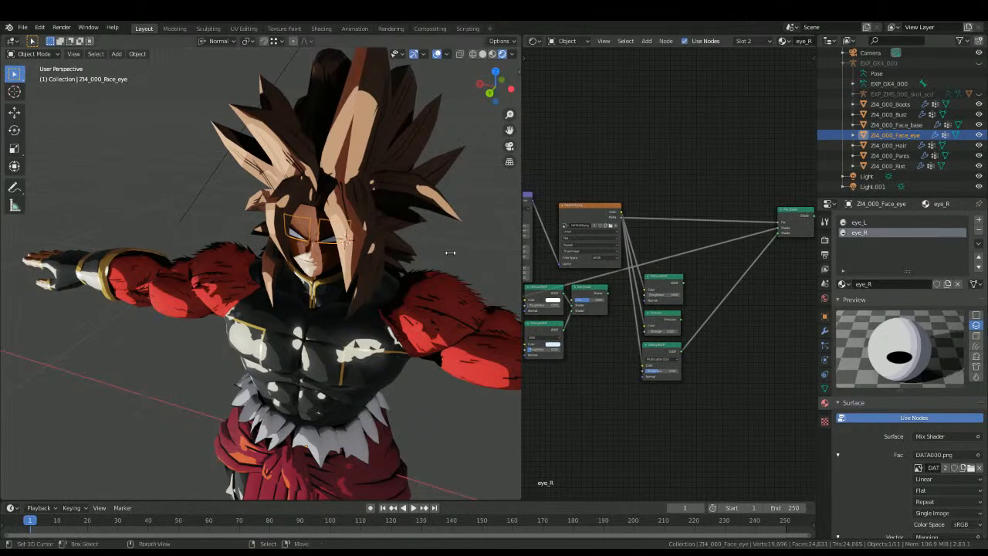
pyautogui.scroll(5, 456, 249)
pyautogui.keyDown('shift'); pyautogui.moveTo(425, 245); pyautogui.dragTo(361, 266, button='middle'); pyautogui.keyUp('shift')
pyautogui.moveTo(361, 266); pyautogui.dragTo(402, 254, button='middle')
pyautogui.press('Tab')
pyautogui.press('Tab')
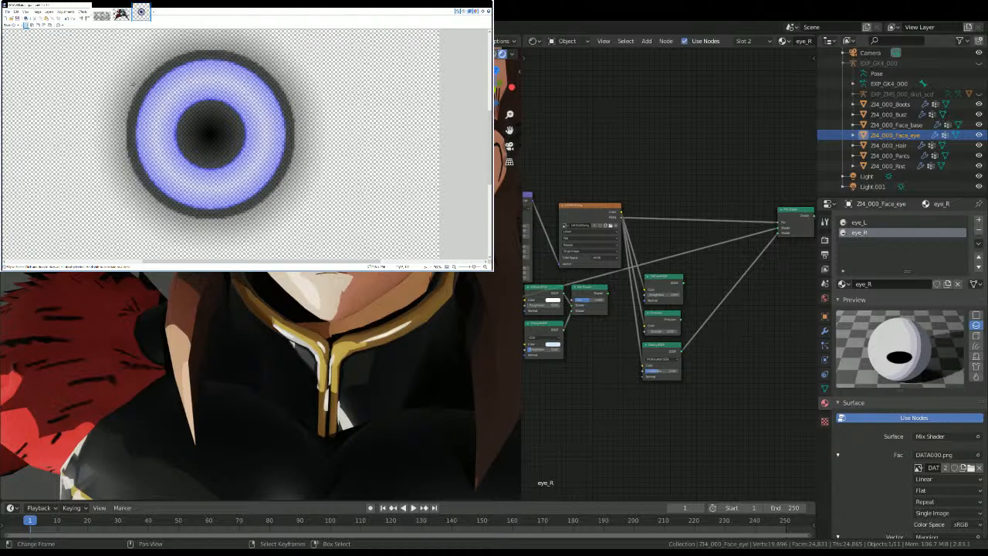
# Step: In the image editor, recolour the eye texture with an orange-gold iris, a black pupil and a black outer ring
pyautogui.moveTo(176, 99)
pyautogui.mouseDown()
pyautogui.moveTo(247, 167)
pyautogui.moveTo(177, 104)
pyautogui.mouseUp()
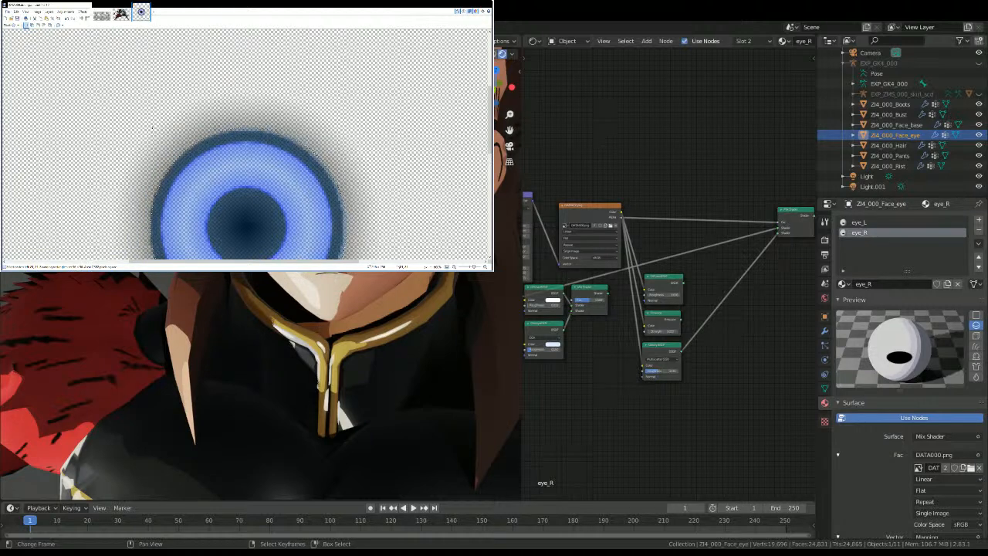
pyautogui.scroll(-3, 148, 126)
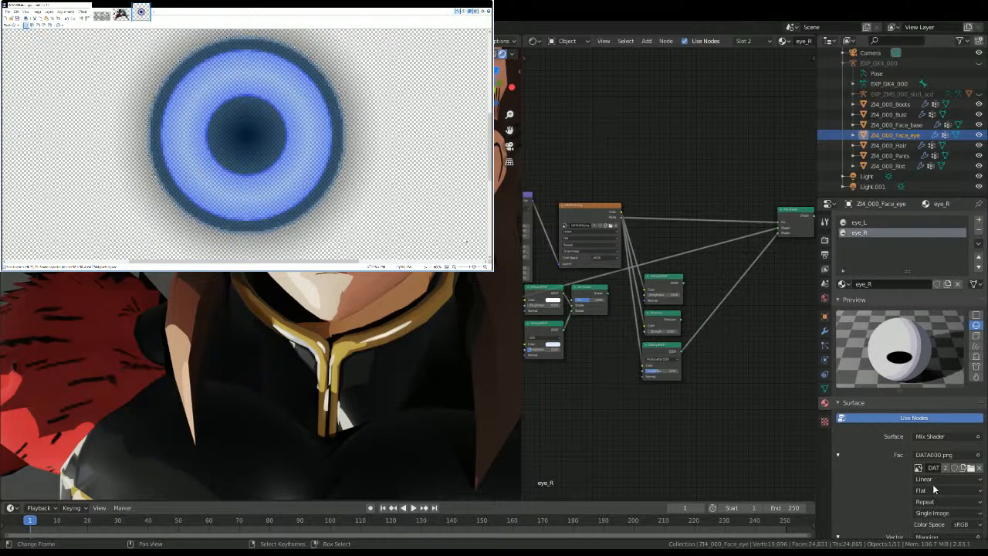
pyautogui.click(12, 81)
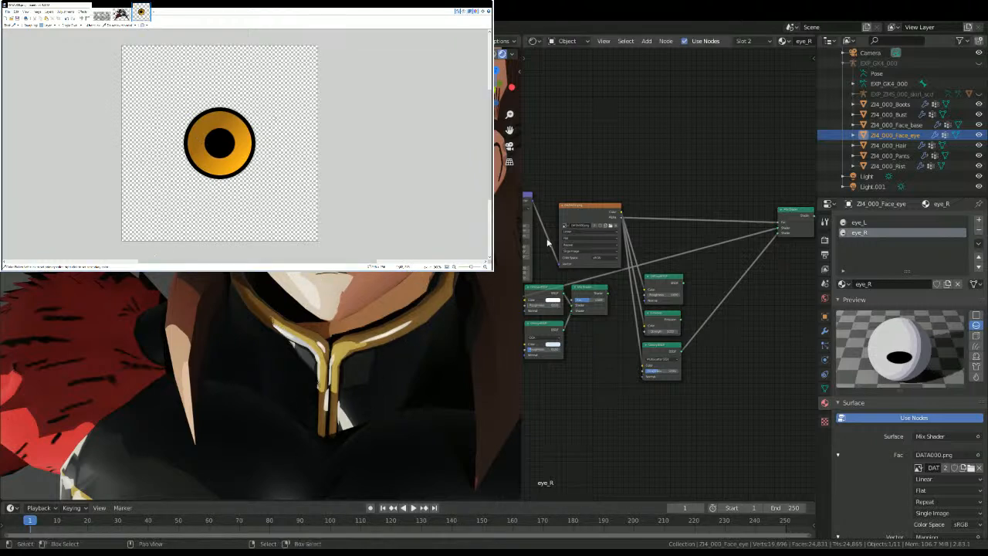
# Step: Load the recoloured eye image into eye_R's Image Texture node
pyautogui.moveTo(615, 220); pyautogui.dragTo(667, 255, button='middle')
pyautogui.scroll(2, 666, 256)
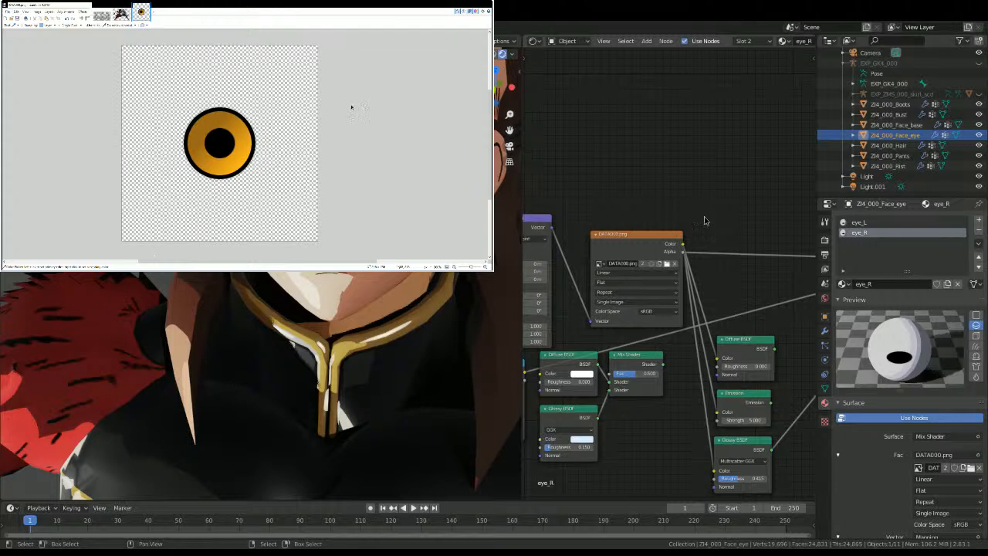
pyautogui.doubleClick(235, 107)
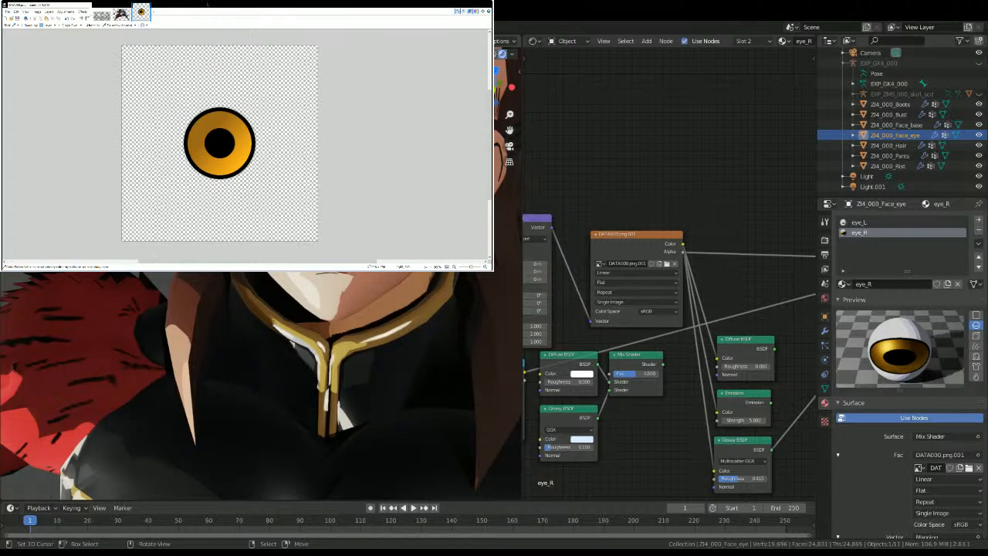
# Step: Examine the eye_R node tree and how the recoloured eye looks on the character's face
pyautogui.moveTo(704, 294); pyautogui.dragTo(618, 238, button='middle')
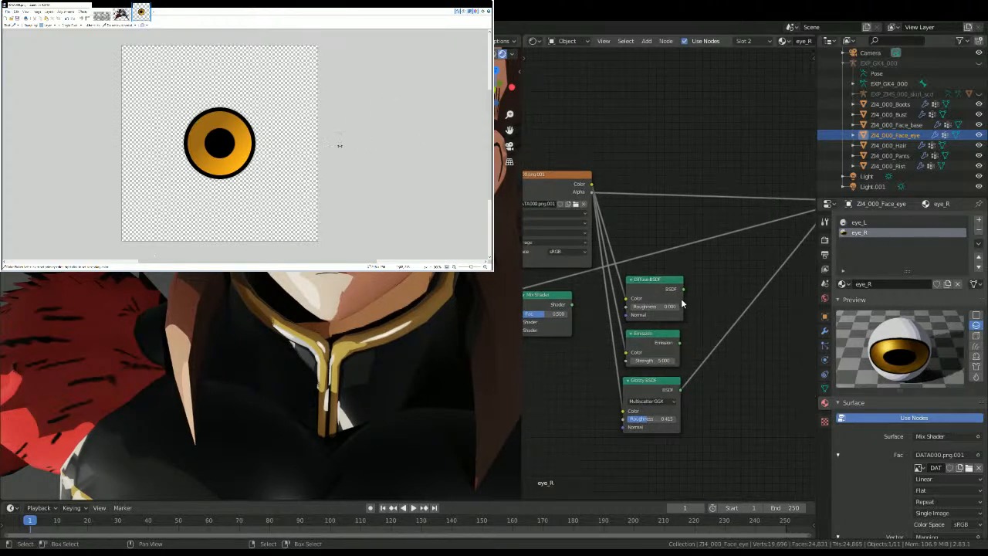
pyautogui.click(859, 222)
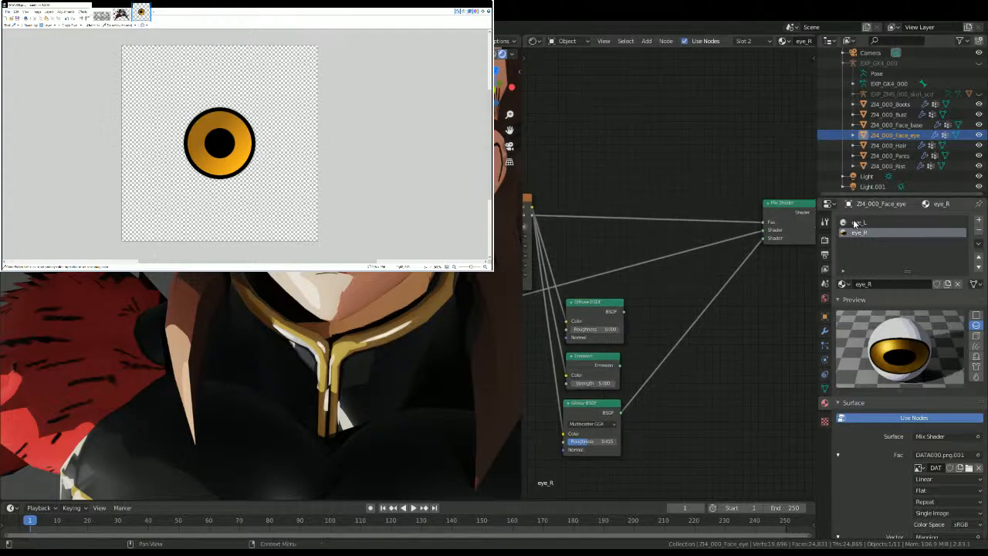
pyautogui.scroll(-10, 661, 263)
pyautogui.click(875, 232)
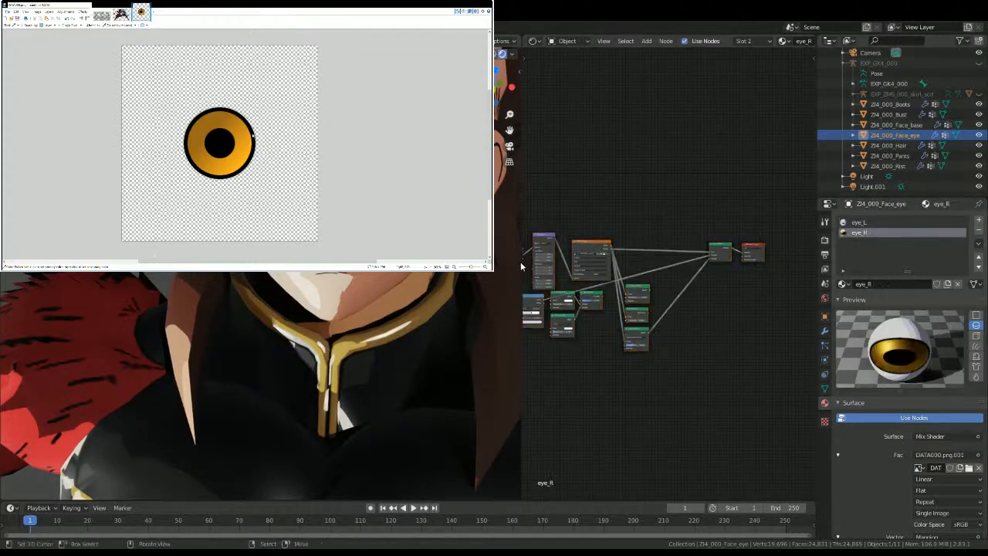
pyautogui.scroll(2, 577, 247)
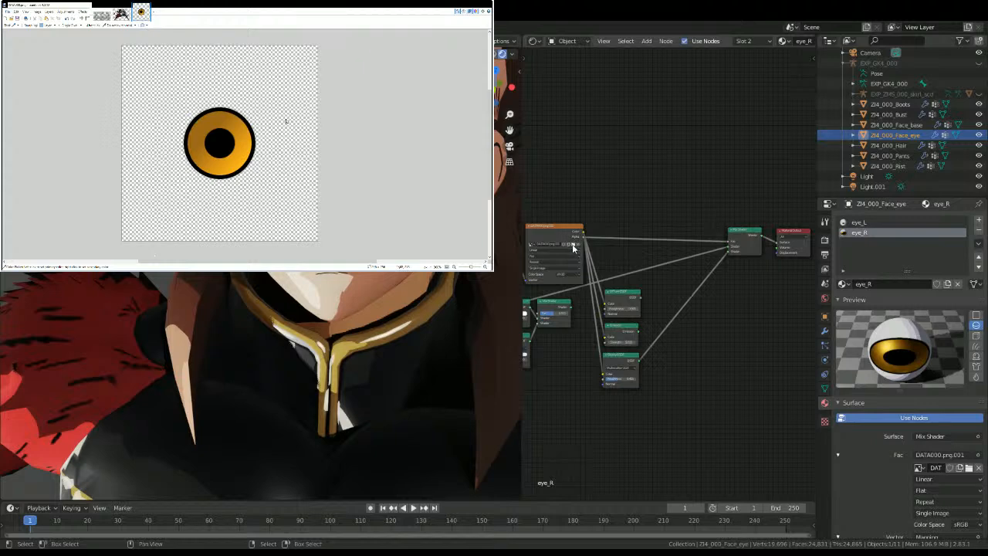
pyautogui.moveTo(339, 348); pyautogui.dragTo(337, 273, button='middle')
pyautogui.hotkey('alt', 'a')
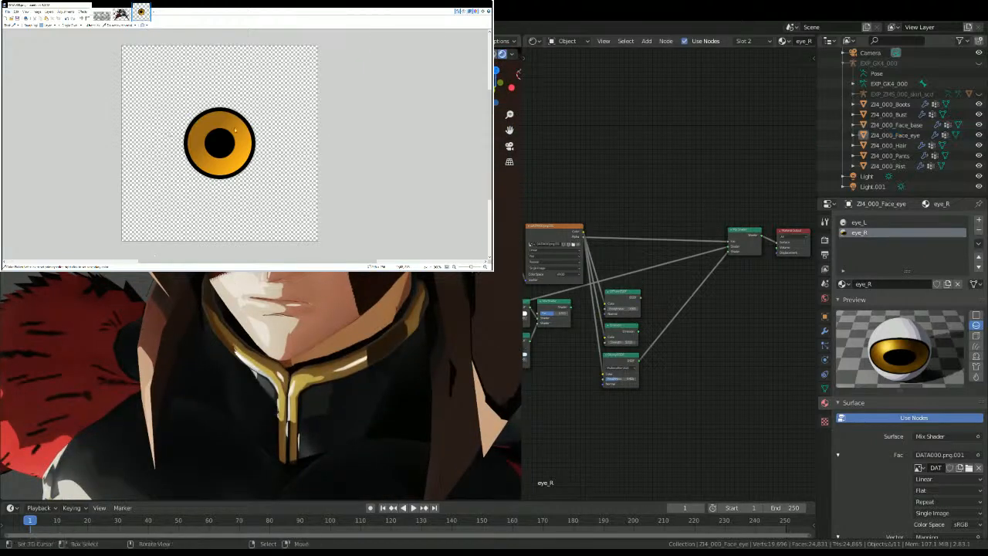
pyautogui.moveTo(627, 285); pyautogui.dragTo(770, 322, button='middle')
pyautogui.scroll(5, 617, 316)
pyautogui.moveTo(426, 364); pyautogui.dragTo(459, 333, button='middle')
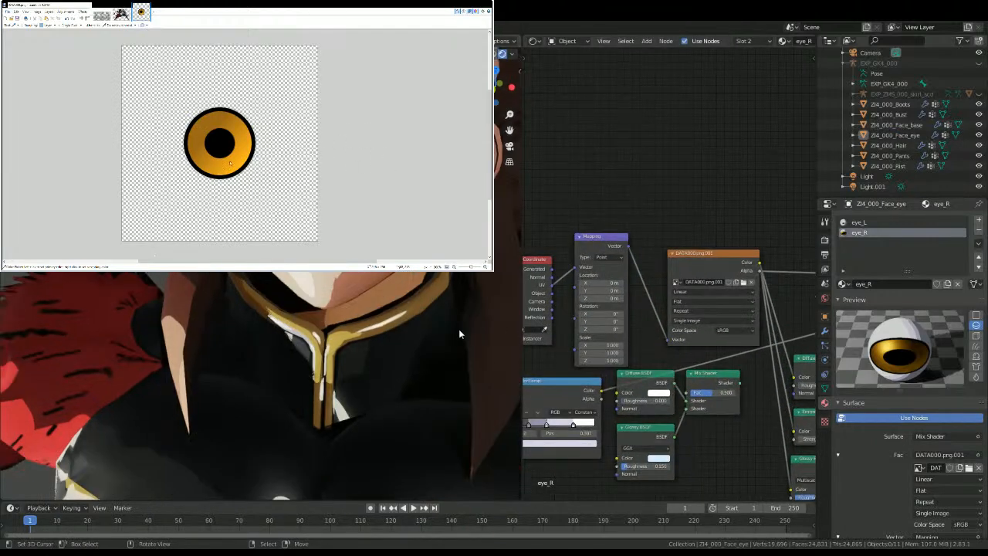
# Step: Set the Image Texture node of eye_L to the image DATA000.png.001
pyautogui.click(870, 222)
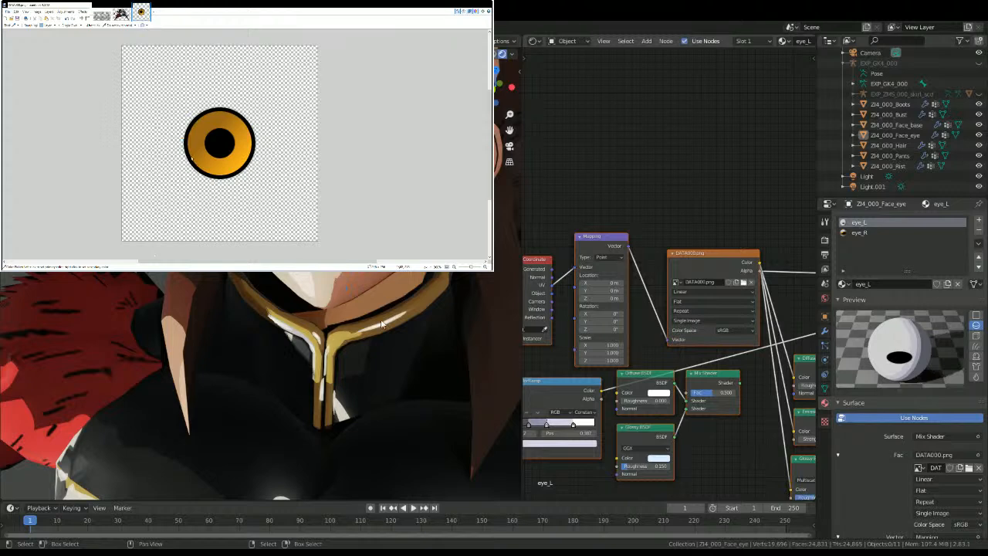
pyautogui.scroll(-6, 185, 139)
pyautogui.moveTo(184, 141); pyautogui.dragTo(179, 130, button='middle')
pyautogui.scroll(4, 179, 130)
pyautogui.scroll(2, 357, 262)
pyautogui.press('KP_Decimal')
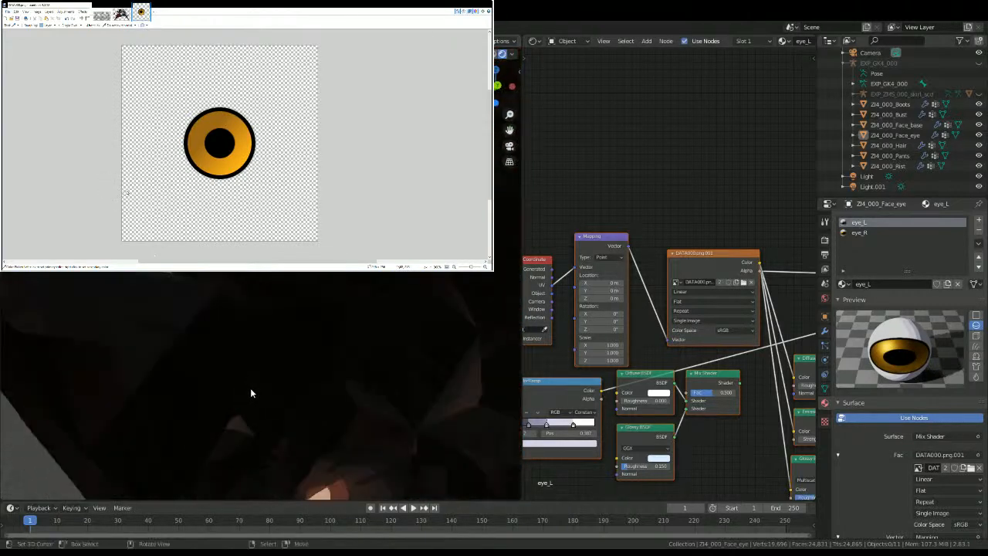
pyautogui.scroll(-6, 245, 386)
pyautogui.keyDown('shift'); pyautogui.moveTo(513, 366); pyautogui.dragTo(554, 262, button='middle'); pyautogui.keyUp('shift')
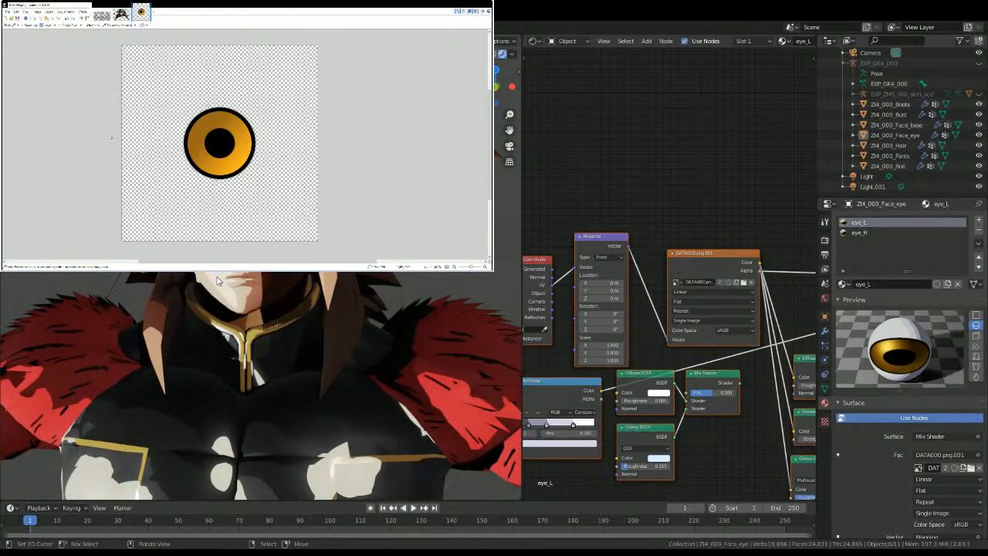
pyautogui.scroll(-7, 221, 309)
pyautogui.keyDown('shift'); pyautogui.moveTo(220, 316); pyautogui.dragTo(224, 227, button='middle'); pyautogui.keyUp('shift')
pyautogui.moveTo(111, 111)
pyautogui.mouseDown(button='middle')
pyautogui.moveTo(115, 100)
pyautogui.moveTo(103, 115)
pyautogui.mouseUp(button='middle')
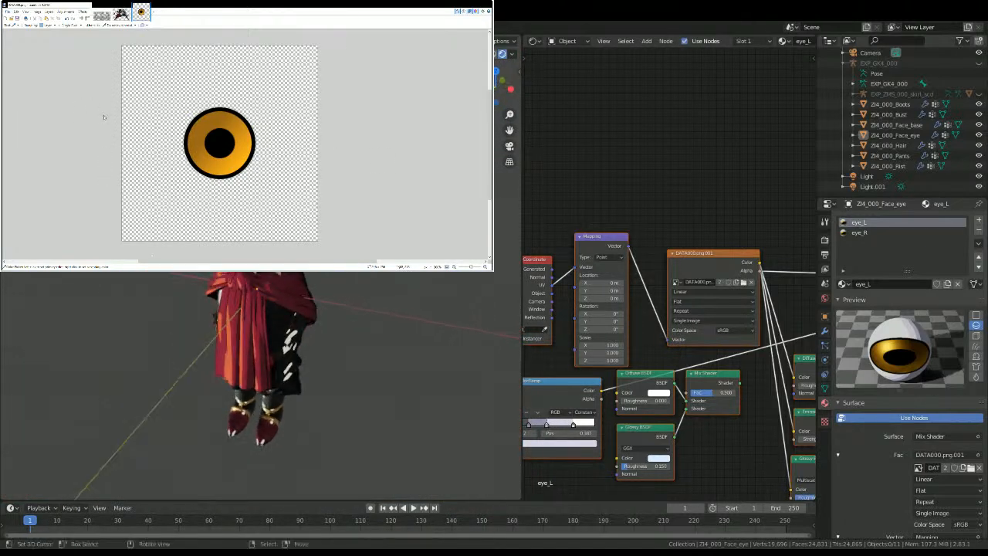
# Step: In eye_L and eye_R, connect the Diffuse BSDF to the Mix Shader's second Shader input in place of the Glossy BSDF
pyautogui.moveTo(741, 337); pyautogui.dragTo(570, 267, button='middle')
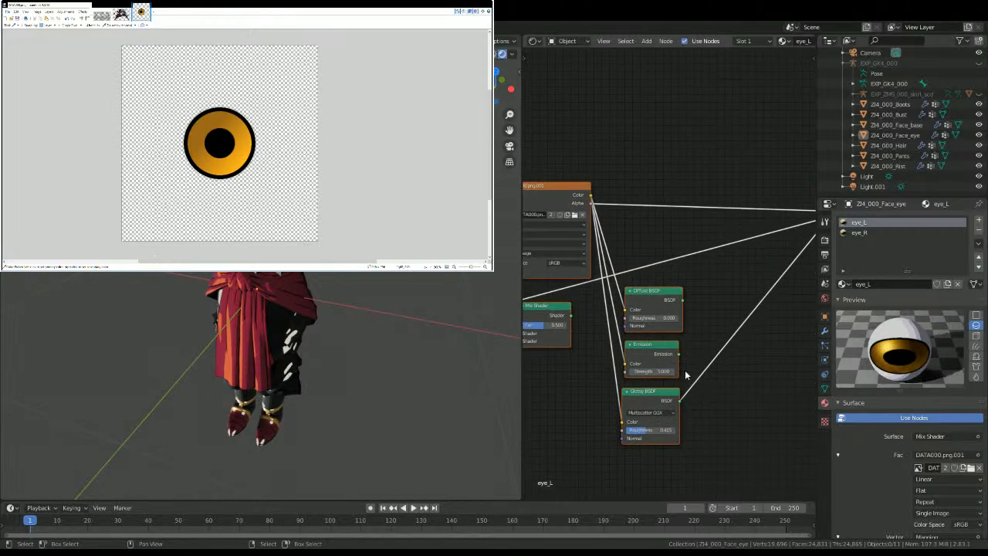
pyautogui.moveTo(689, 306); pyautogui.dragTo(639, 334, button='middle')
pyautogui.moveTo(628, 324); pyautogui.dragTo(771, 251)
pyautogui.click(863, 232)
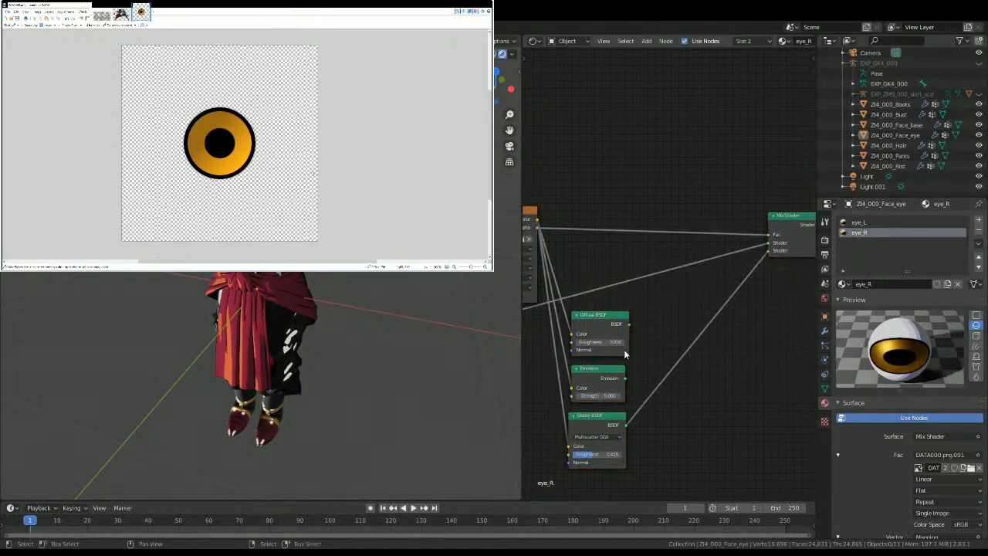
pyautogui.moveTo(631, 322); pyautogui.dragTo(770, 250)
# Step: Examine the shaded character from the front, the back and oblique angles at several distances
pyautogui.keyDown('shift'); pyautogui.moveTo(309, 147); pyautogui.dragTo(204, 232, button='middle'); pyautogui.keyUp('shift')
pyautogui.press('KP_1')
pyautogui.press('ctrl+KP_1')
pyautogui.scroll(5, 322, 220)
pyautogui.scroll(5, 238, 352)
pyautogui.scroll(-4, 244, 342)
pyautogui.scroll(-4, 180, 378)
pyautogui.scroll(-4, 181, 378)
pyautogui.moveTo(101, 115); pyautogui.dragTo(107, 120, button='middle')
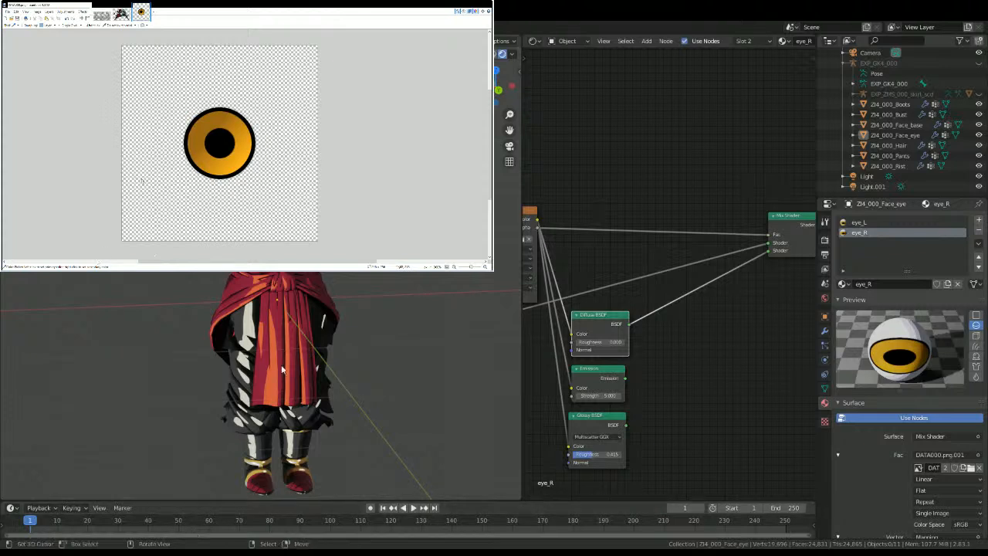
pyautogui.scroll(-2, 268, 341)
pyautogui.scroll(4, 268, 341)
pyautogui.scroll(-2, 264, 339)
pyautogui.moveTo(259, 334); pyautogui.dragTo(217, 332, button='middle')
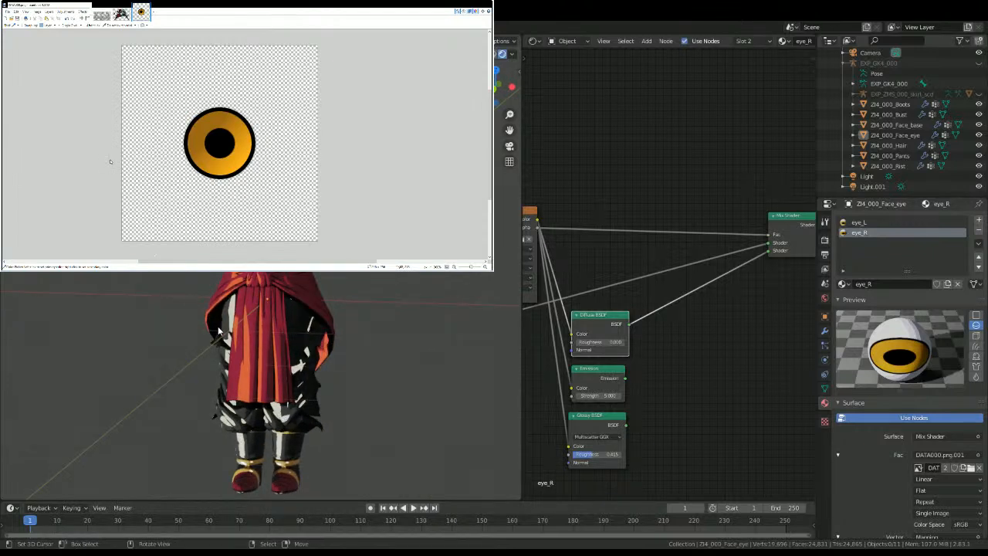
# Step: Check the character in straight back and front views and save the file
pyautogui.press('ctrl+KP_1')
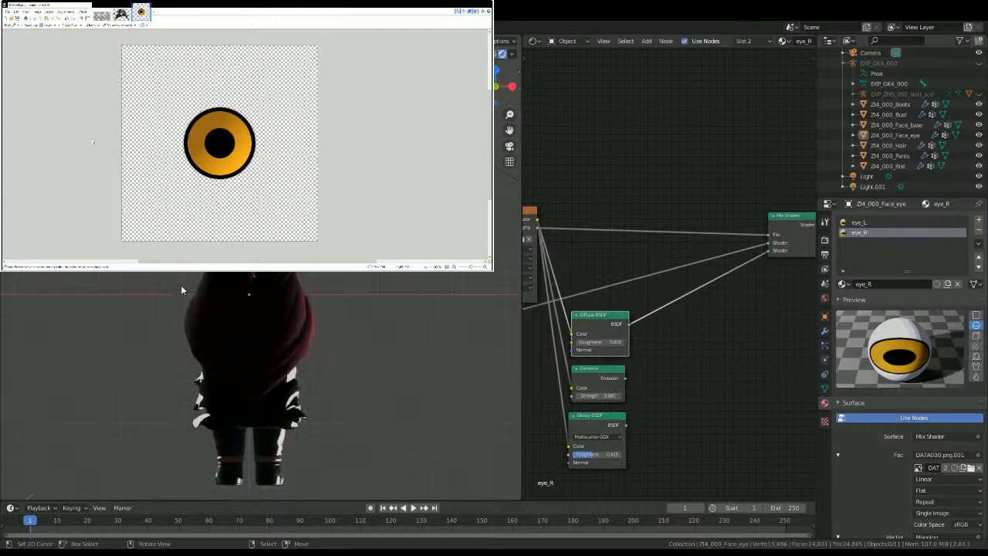
pyautogui.press('KP_1')
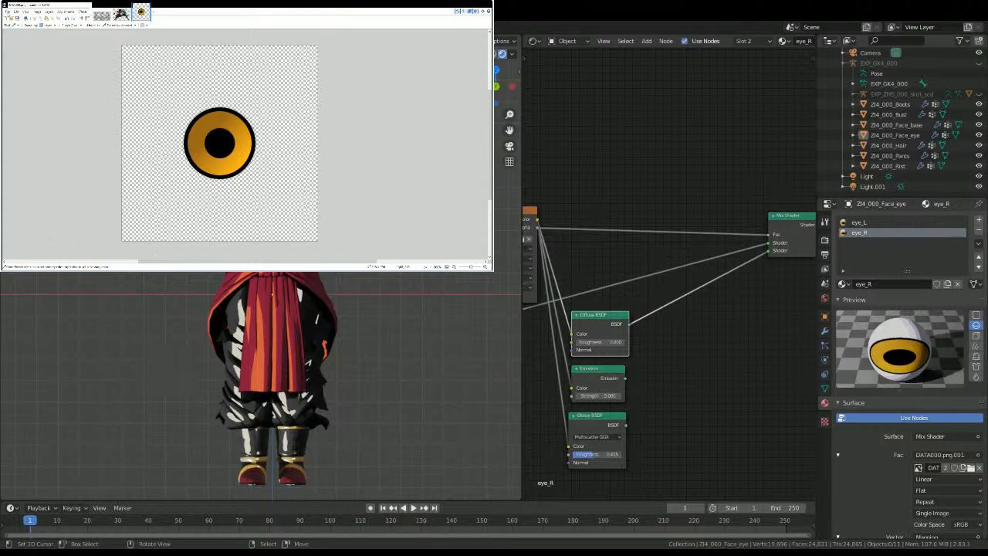
pyautogui.hotkey('ctrl', 's')
# Step: Select the hair mesh and open it in Edit Mode with nothing selected
pyautogui.moveTo(273, 296); pyautogui.dragTo(250, 328, button='middle')
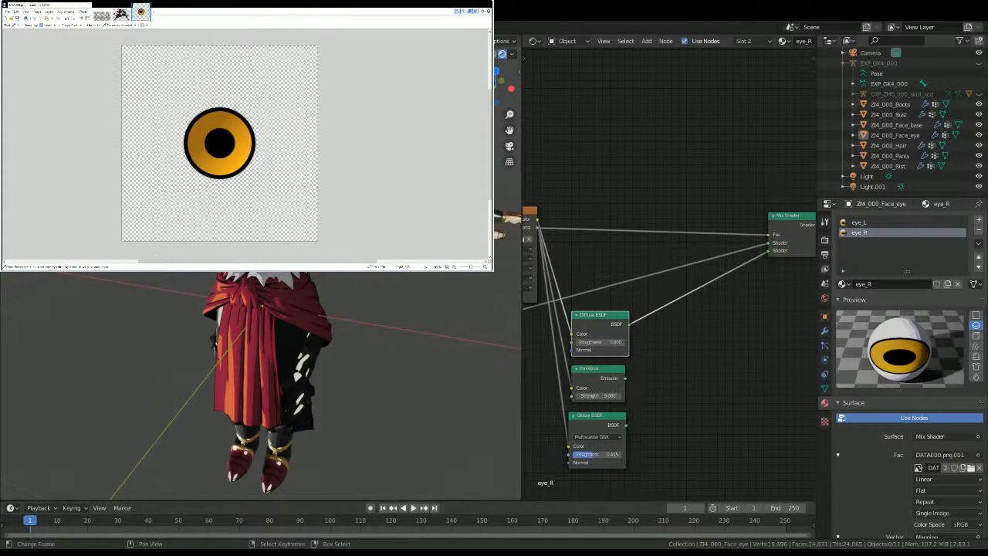
pyautogui.moveTo(192, 404); pyautogui.dragTo(267, 402, button='middle')
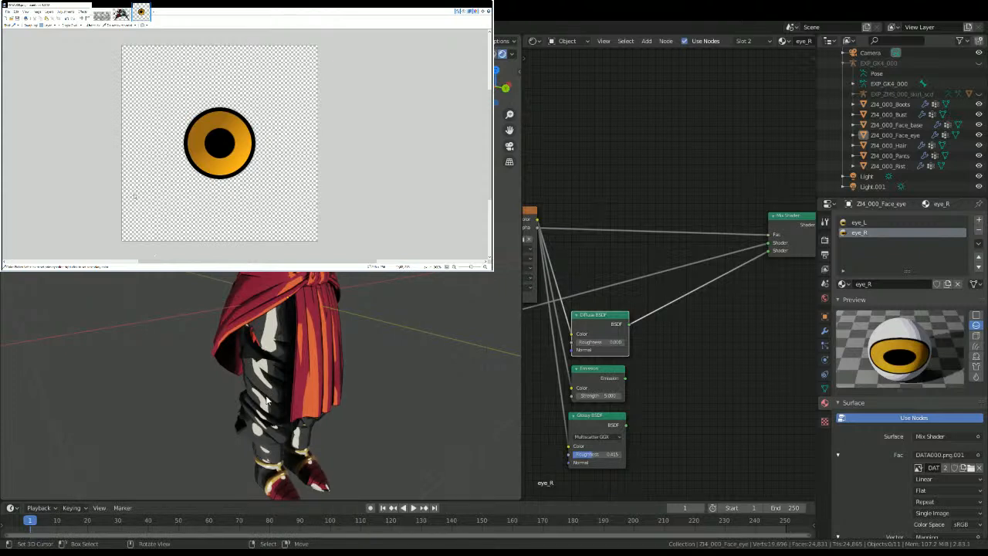
pyautogui.moveTo(290, 290); pyautogui.dragTo(238, 287, button='middle')
pyautogui.keyDown('shift'); pyautogui.moveTo(185, 255); pyautogui.dragTo(198, 330, button='middle'); pyautogui.keyUp('shift')
pyautogui.scroll(5, 107, 274)
pyautogui.moveTo(106, 274); pyautogui.dragTo(132, 282, button='middle')
pyautogui.rightClick(259, 275)
pyautogui.press('Tab')
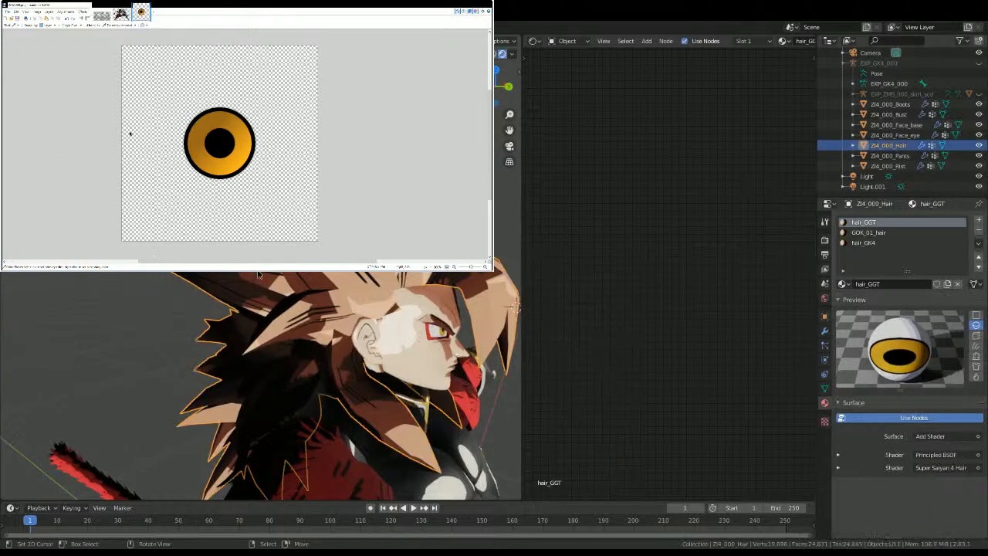
pyautogui.hotkey('alt', 'a')
pyautogui.moveTo(259, 275); pyautogui.dragTo(263, 273, button='middle')
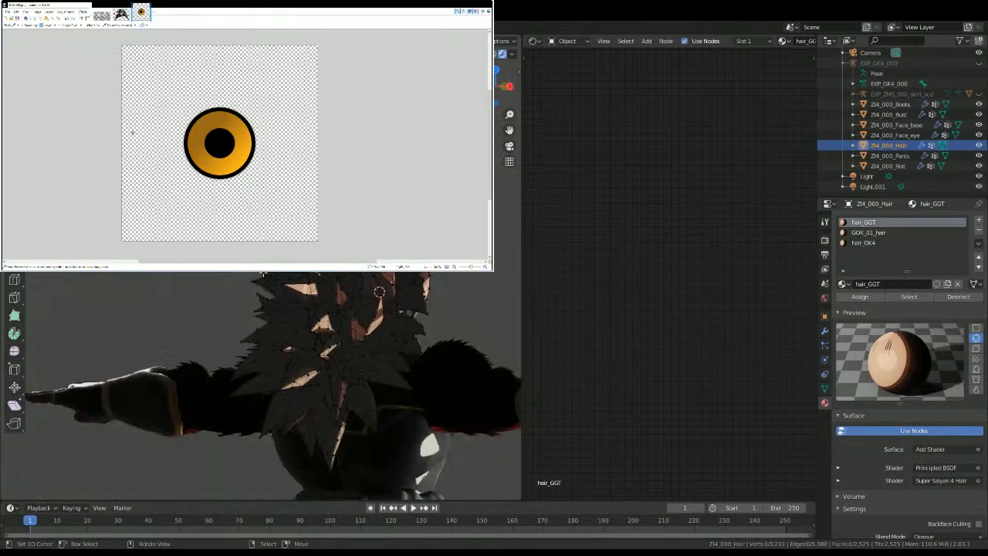
# Step: Inspect the hair mesh from the side in Edit Mode and select the connected geometry of one hair spike
pyautogui.press('KP_3')
pyautogui.press('Tab')
pyautogui.scroll(-6, 261, 270)
pyautogui.hotkey('alt', 'a')
pyautogui.press('Tab')
pyautogui.scroll(12, 259, 268)
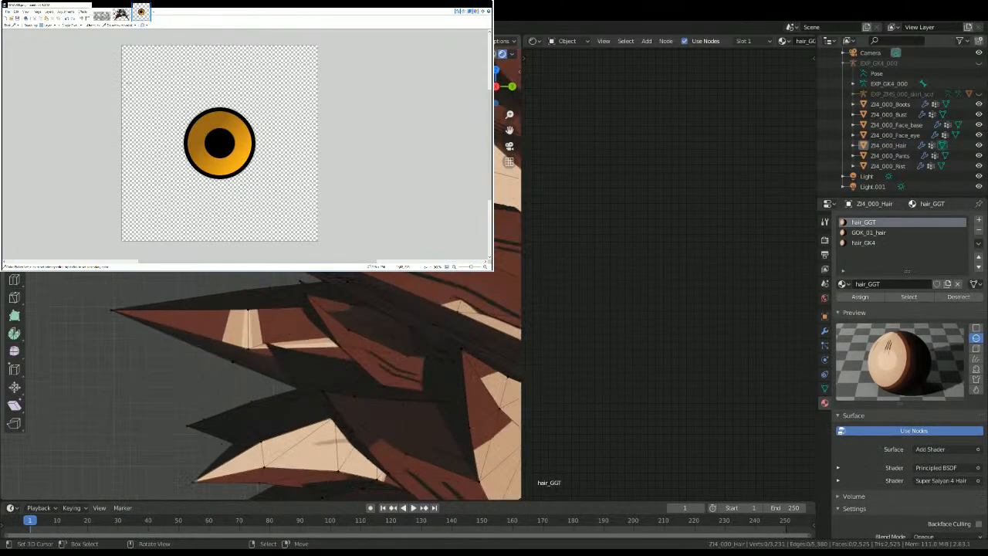
pyautogui.scroll(-2, 260, 273)
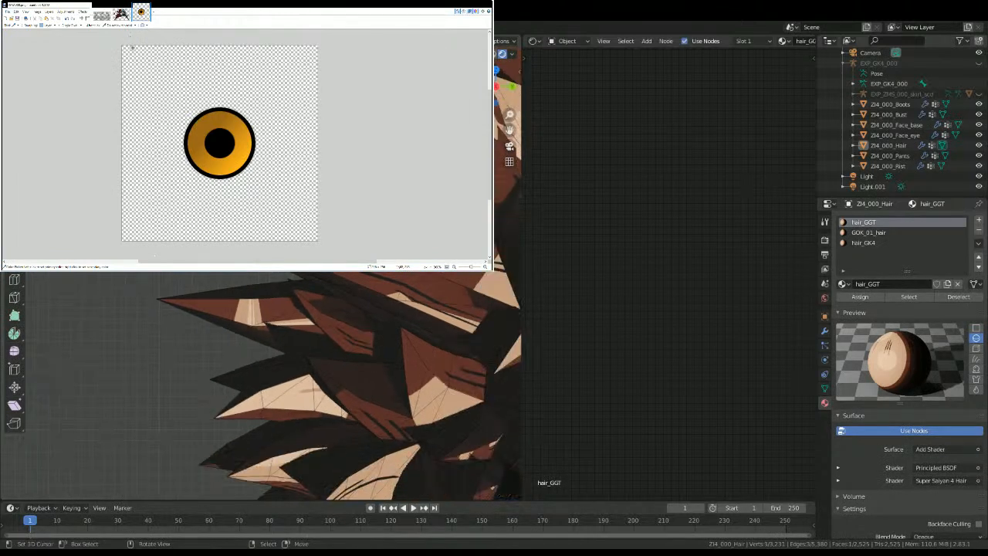
pyautogui.press('l')
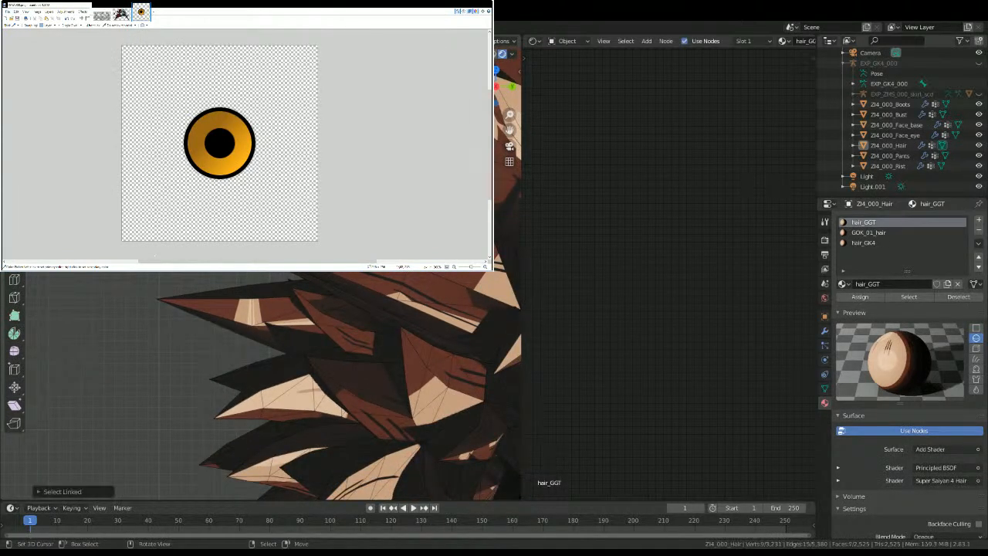
# Step: Try to isolate single hair spikes in solid shading using circle selection and linked selection
pyautogui.moveTo(271, 139); pyautogui.dragTo(317, 182, button='middle')
pyautogui.scroll(-5, 318, 193)
pyautogui.scroll(2, 321, 223)
pyautogui.hotkey('shift', 'z')
pyautogui.moveTo(321, 225); pyautogui.dragTo(372, 243, button='middle')
pyautogui.hotkey('shift', 'z')
pyautogui.click(485, 54)
pyautogui.press('c')
pyautogui.click(331, 240)
pyautogui.rightClick(332, 239)
pyautogui.press('c')
pyautogui.click(372, 242)
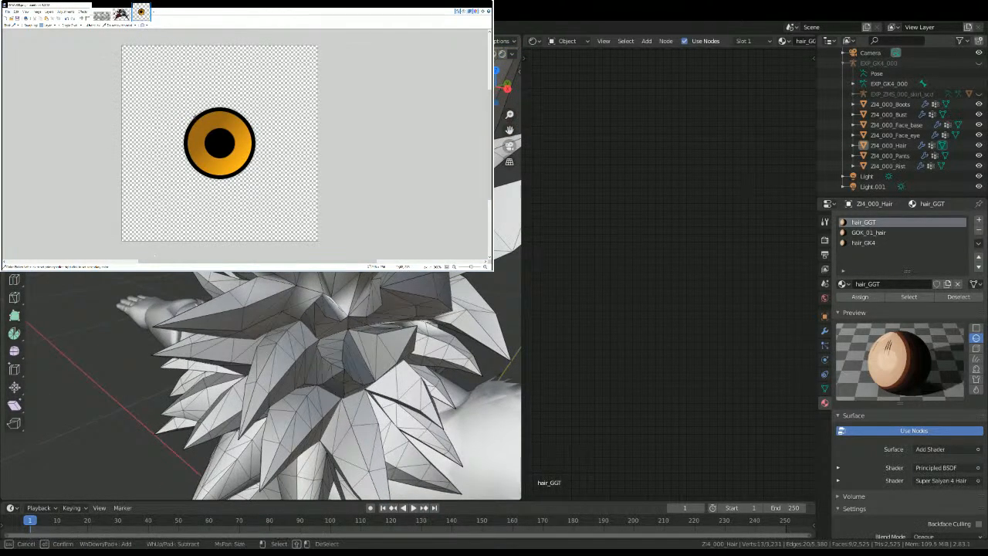
pyautogui.press('Escape')
pyautogui.hotkey('alt', 'a')
pyautogui.press('l')
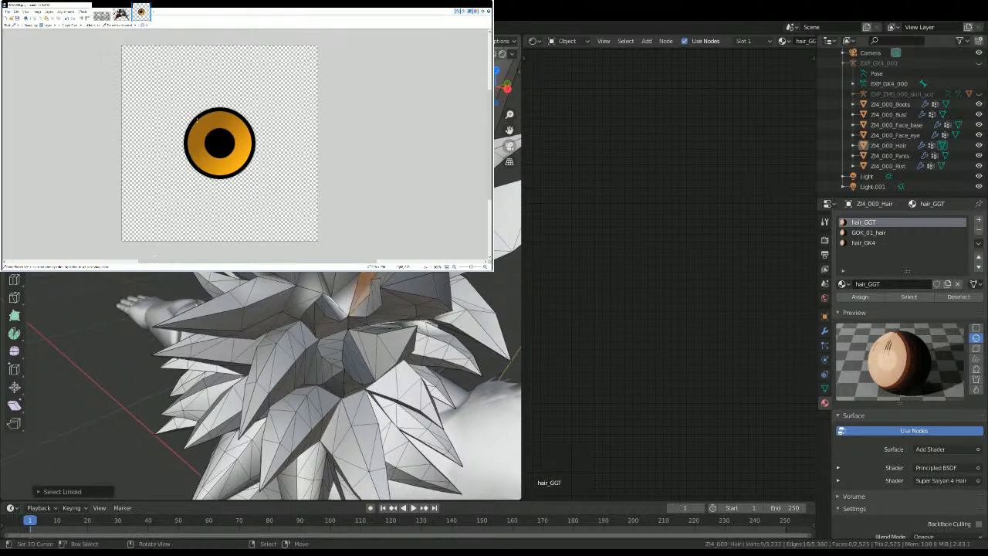
# Step: Return the hair mesh to Object Mode, view the character from the front and save the file
pyautogui.press('Tab')
pyautogui.moveTo(187, 125); pyautogui.dragTo(118, 130, button='middle')
pyautogui.scroll(-5, 146, 126)
pyautogui.press('KP_1')
pyautogui.hotkey('ctrl', 's')
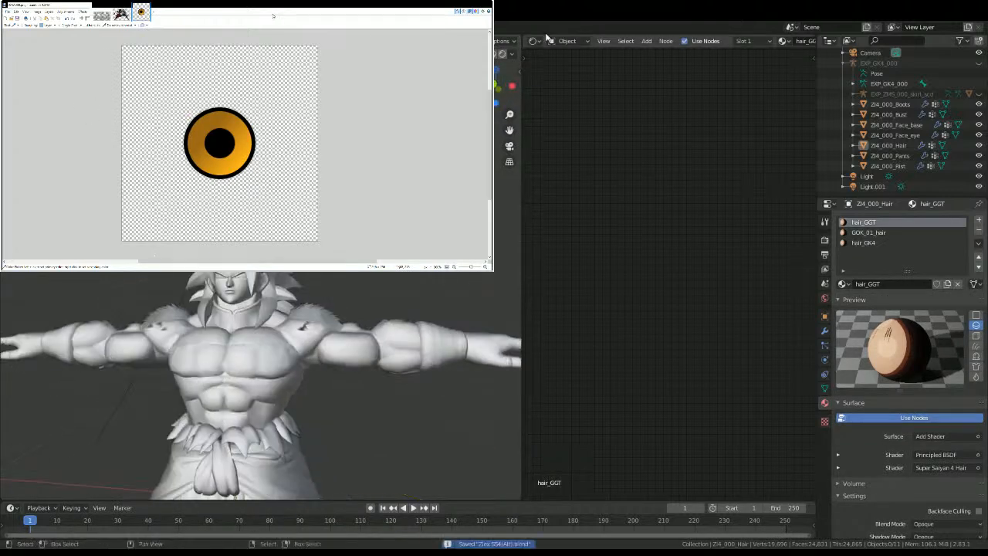
# Step: Show the whole character in Material Preview shading without the reference image window covering the viewport
pyautogui.click(490, 54)
pyautogui.scroll(-5, 332, 159)
pyautogui.moveTo(332, 159); pyautogui.dragTo(281, 181, button='middle')
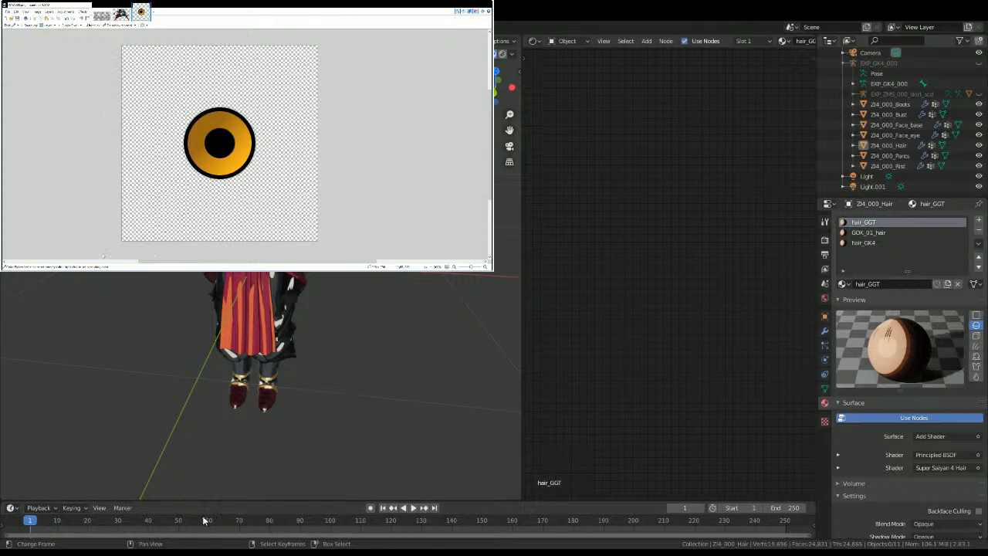
pyautogui.click(929, 14)
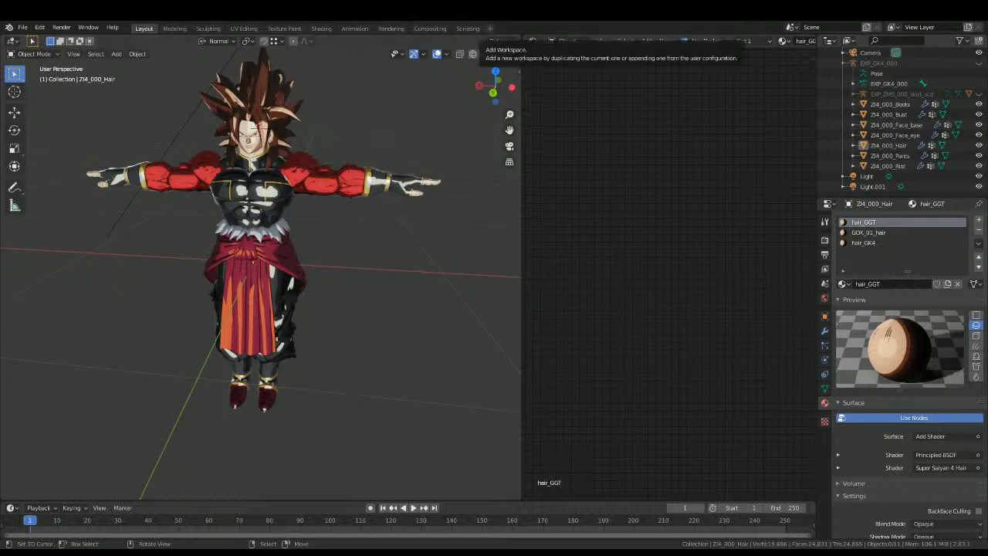
pyautogui.click(22, 27)
pyautogui.moveTo(70, 166)
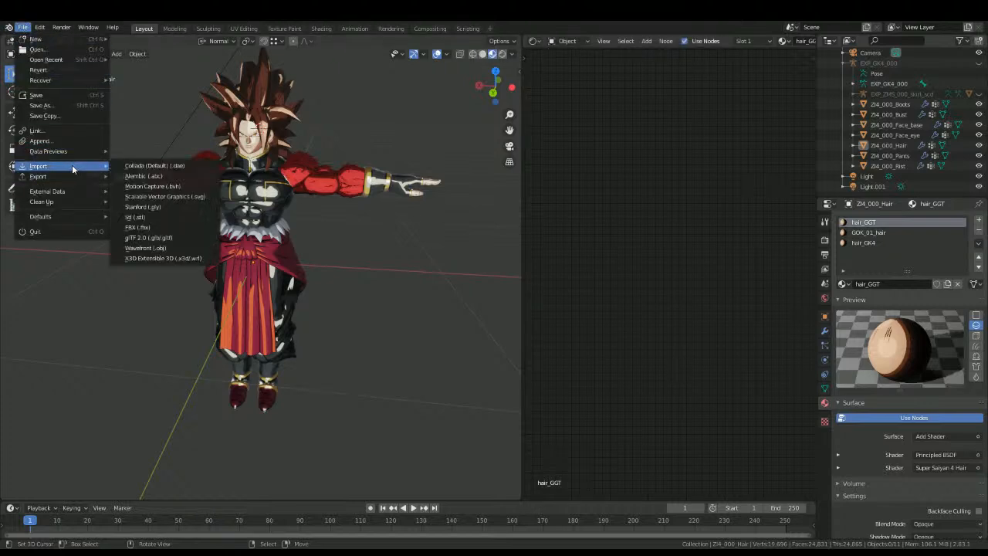
pyautogui.press('Escape')
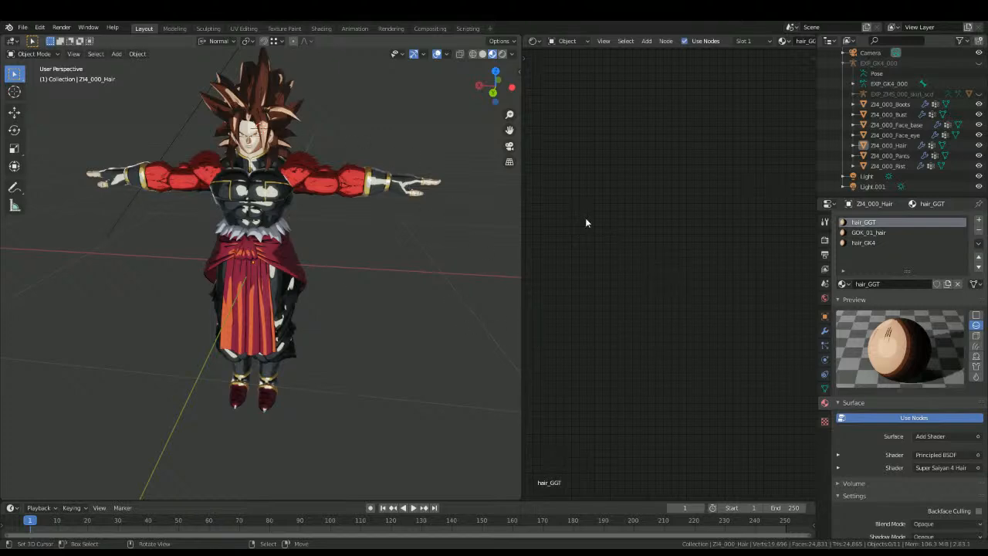
# Step: Paste the copied EXP_BDK_004_hair_scd hair rig into the scene and show the materials of its ZI5_000_hair_scd mesh
pyautogui.hotkey('ctrl', 'v')
pyautogui.moveTo(282, 128); pyautogui.dragTo(391, 109, button='middle')
pyautogui.click(381, 119)
pyautogui.click(824, 402)
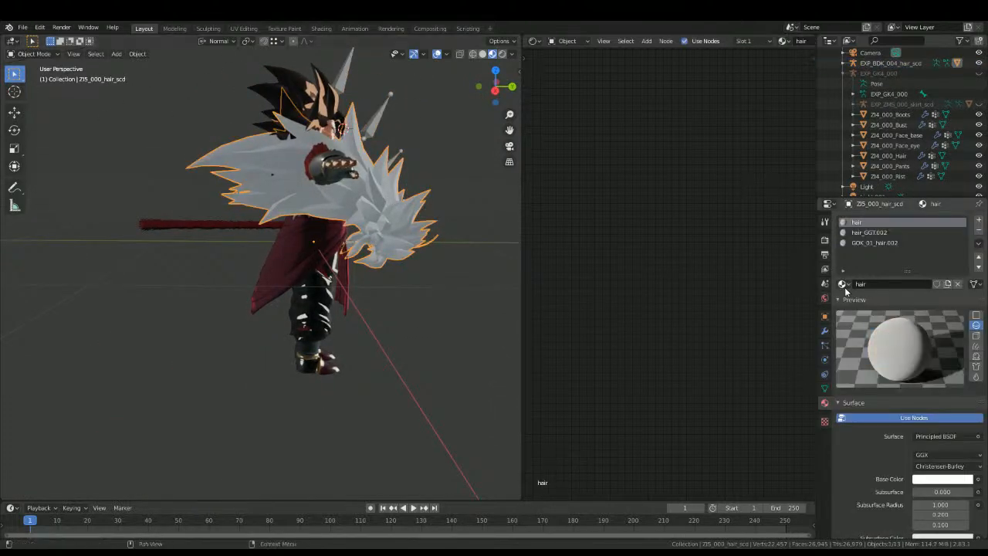
# Step: Replace the new hair's GOK_01_hair.002 material with GOK_01_hair and its hair_GGT.002 material with hair_GGT
pyautogui.click(843, 284)
pyautogui.click(874, 242)
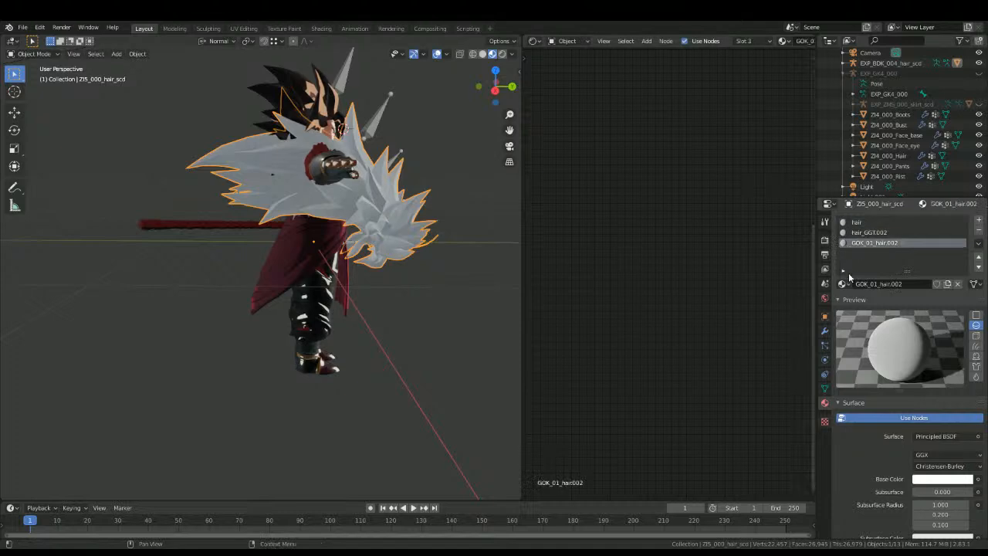
pyautogui.click(843, 284)
pyautogui.click(858, 329)
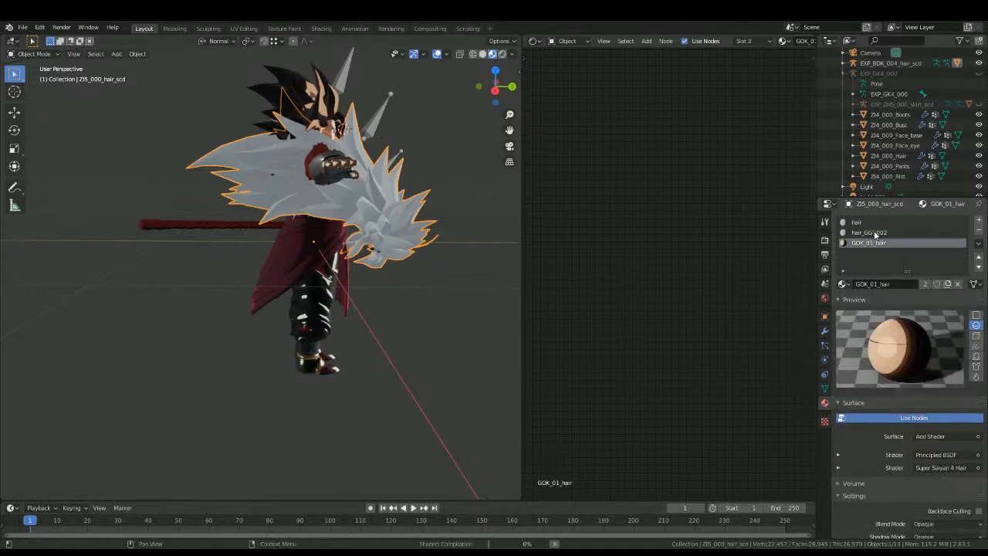
pyautogui.click(869, 232)
pyautogui.click(844, 284)
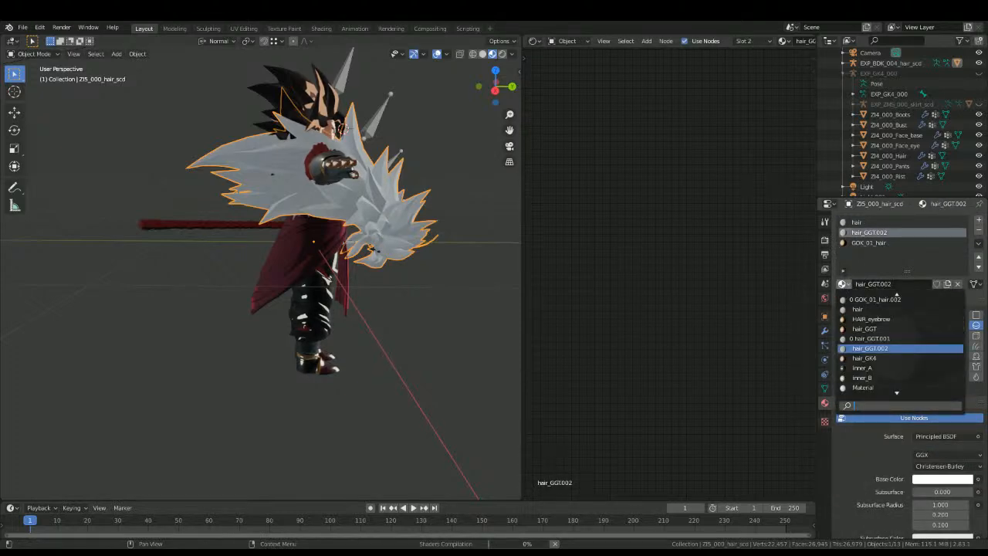
pyautogui.click(842, 331)
# Step: Select the EXP_BDK_004_hair_scd armature and set its parent object to EXP_GK4_000
pyautogui.keyDown('alt'); pyautogui.moveTo(339, 309); pyautogui.dragTo(229, 301); pyautogui.keyUp('alt')
pyautogui.scroll(5, 217, 276)
pyautogui.rightClick(311, 211)
pyautogui.keyDown('alt'); pyautogui.moveTo(312, 214); pyautogui.dragTo(320, 311); pyautogui.keyUp('alt')
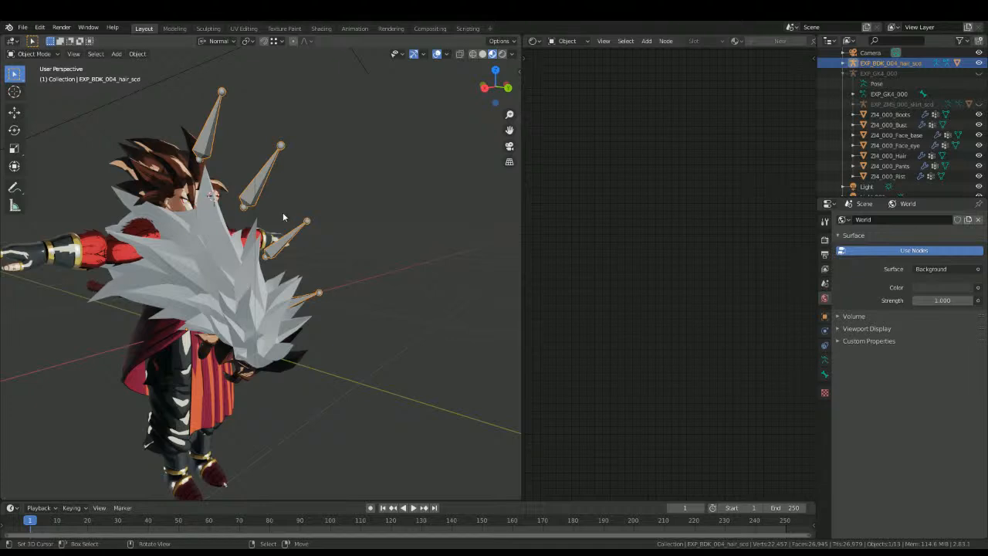
pyautogui.moveTo(291, 207); pyautogui.dragTo(298, 212, button='middle')
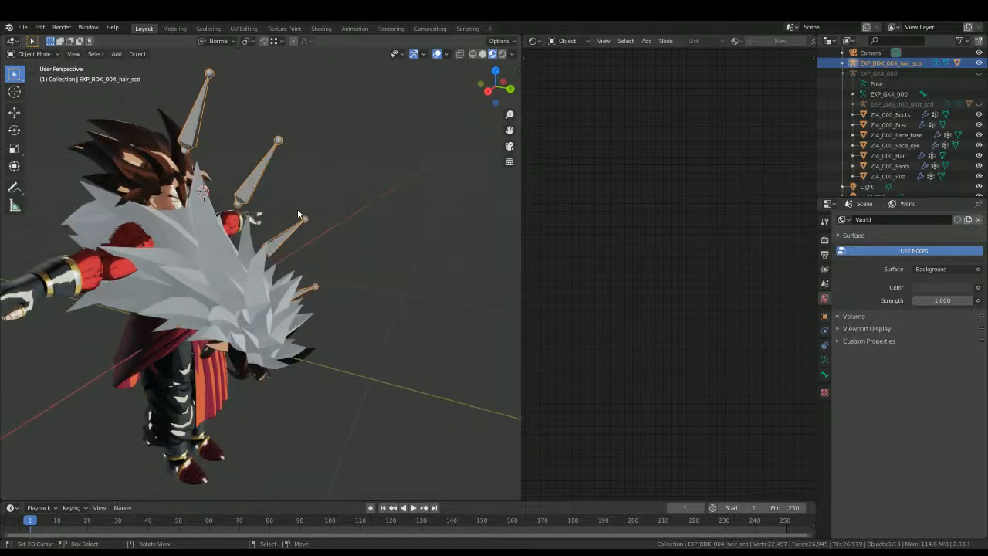
pyautogui.click(824, 316)
pyautogui.click(916, 393)
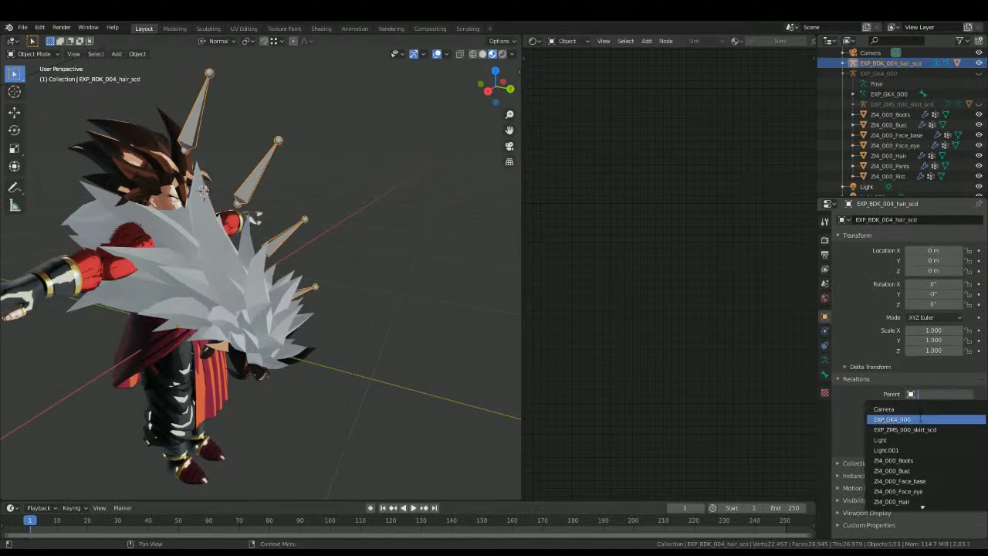
pyautogui.click(921, 418)
# Step: Change the hair armature's parent type to Bone and choose b_C_Spine2 as the parent bone
pyautogui.click(911, 405)
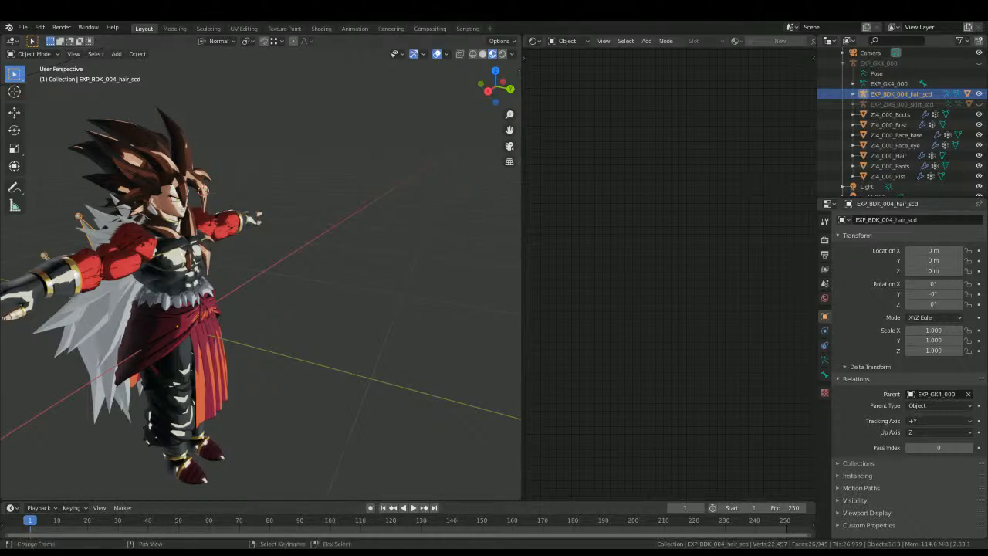
pyautogui.moveTo(309, 459); pyautogui.dragTo(154, 463, button='middle')
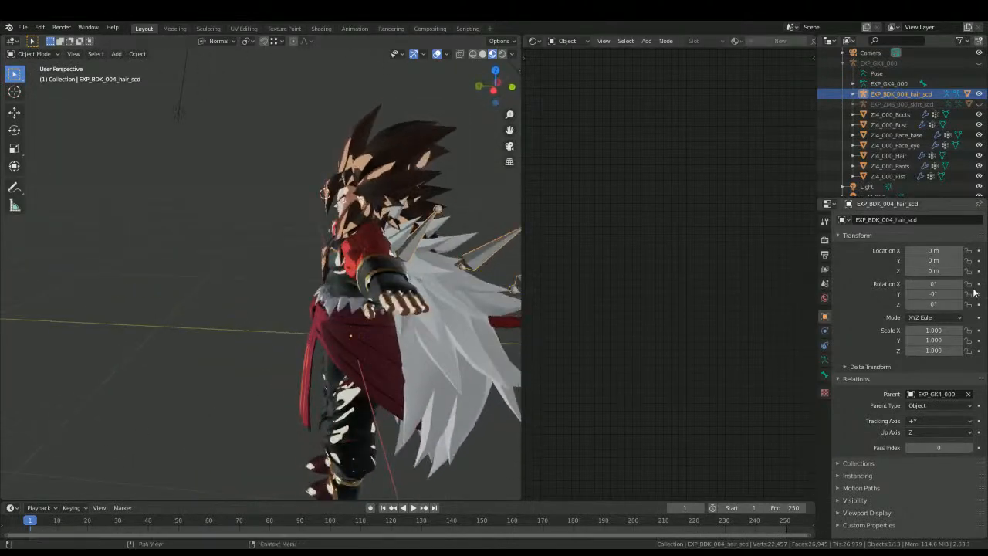
pyautogui.click(937, 405)
pyautogui.click(919, 434)
pyautogui.click(925, 407)
pyautogui.click(918, 439)
pyautogui.click(921, 419)
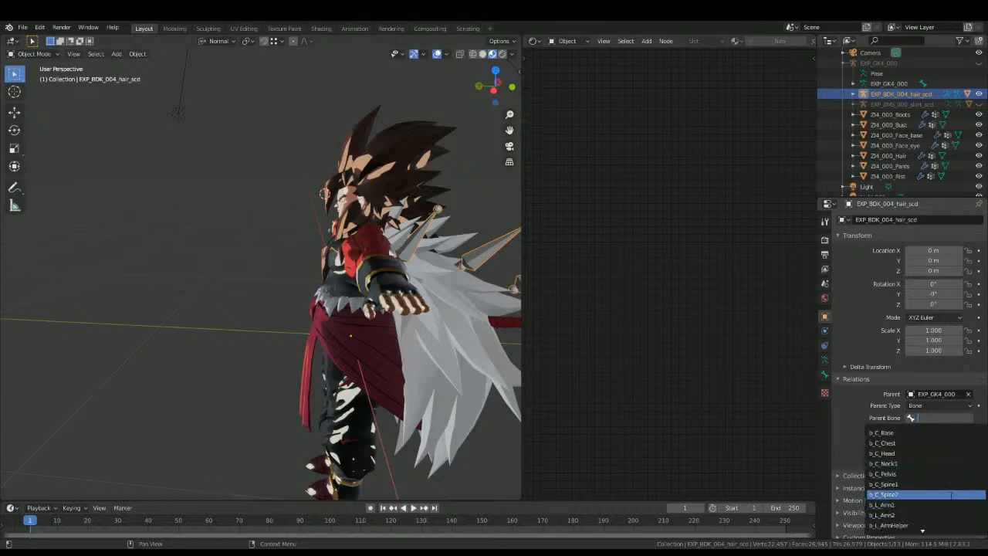
pyautogui.click(884, 494)
pyautogui.moveTo(347, 323)
pyautogui.mouseDown(button='middle')
pyautogui.moveTo(234, 266)
pyautogui.moveTo(178, 320)
pyautogui.moveTo(336, 320)
pyautogui.moveTo(209, 347)
pyautogui.mouseUp(button='middle')
pyautogui.scroll(3, 235, 266)
pyautogui.click(206, 316)
pyautogui.press('h')
pyautogui.hotkey('ctrl', 'z')
# Step: Hide the original ZI4_000_Hair mesh and select the replacement ZI5_000_hair_scd hair around the head
pyautogui.click(266, 284)
pyautogui.press('h')
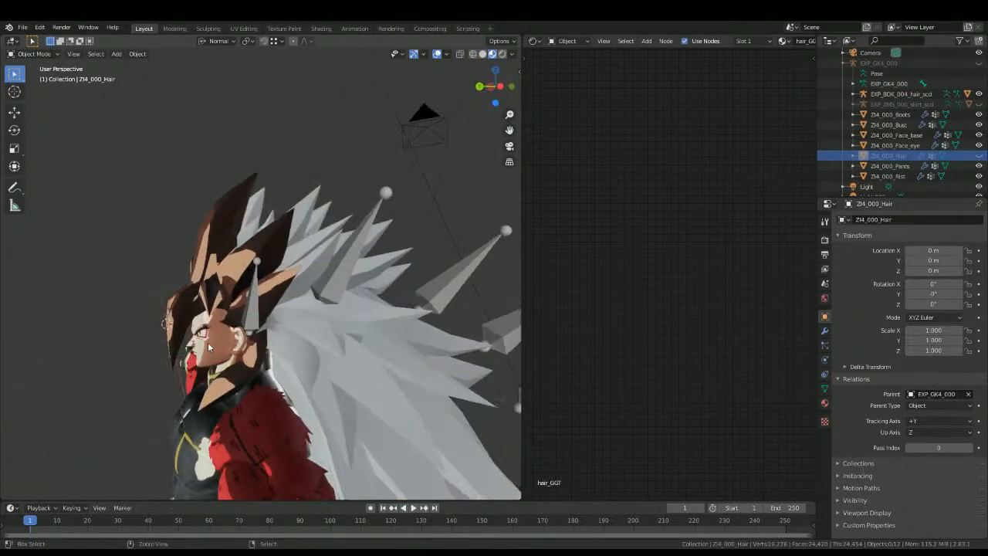
pyautogui.hotkey('ctrl', 'z')
pyautogui.hotkey('shift', 'z')
pyautogui.scroll(-3, 266, 267)
pyautogui.moveTo(309, 230)
pyautogui.mouseDown(button='middle')
pyautogui.moveTo(268, 241)
pyautogui.moveTo(308, 246)
pyautogui.moveTo(303, 275)
pyautogui.moveTo(322, 294)
pyautogui.moveTo(325, 227)
pyautogui.moveTo(293, 239)
pyautogui.mouseUp(button='middle')
pyautogui.press('h')
pyautogui.hotkey('shift', 'z')
pyautogui.scroll(5, 268, 254)
pyautogui.click(268, 253)
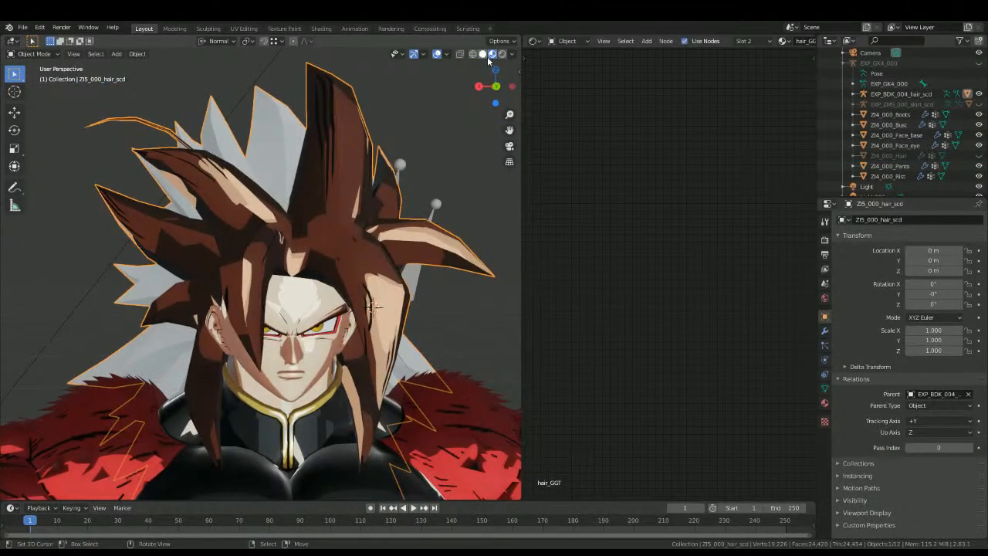
pyautogui.click(532, 41)
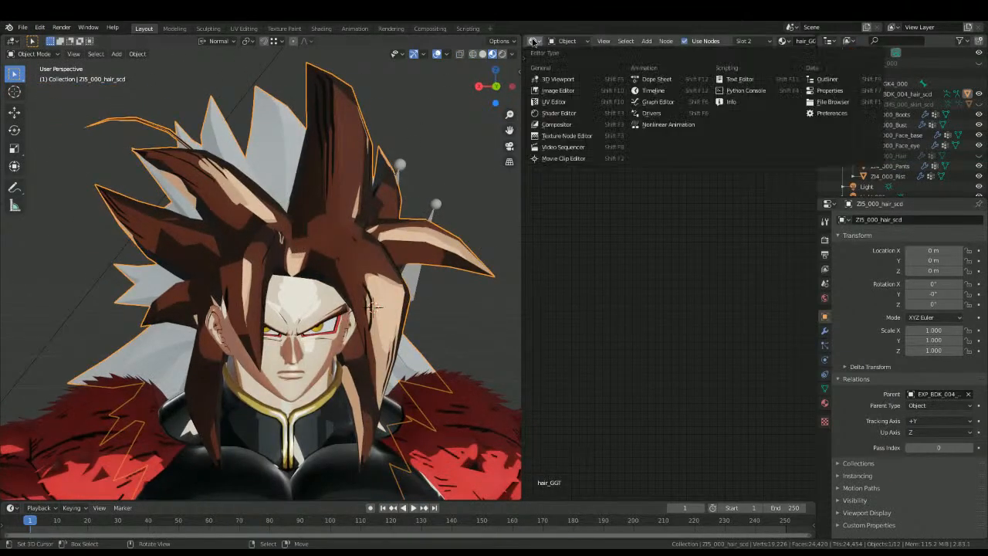
pyautogui.click(547, 103)
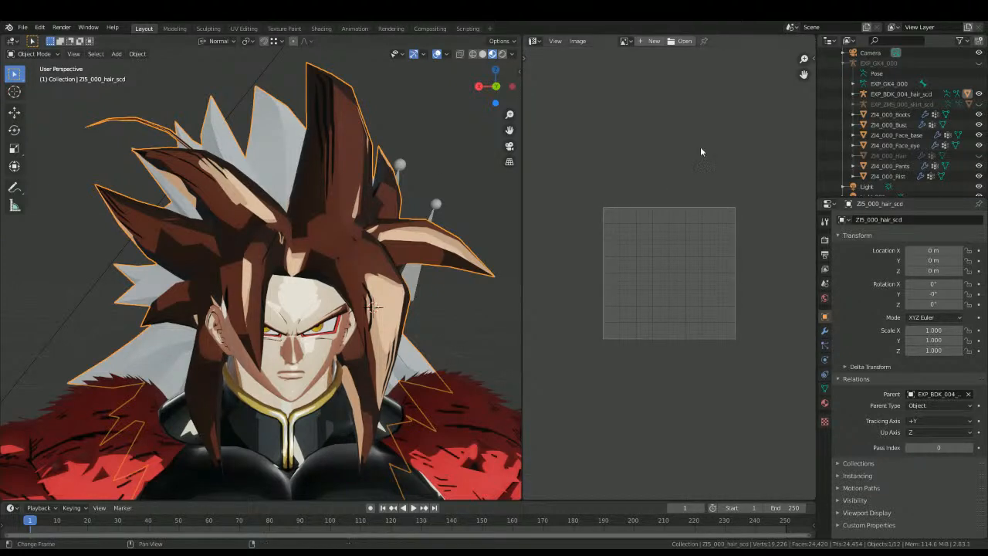
pyautogui.moveTo(324, 167); pyautogui.dragTo(321, 239, button='middle')
pyautogui.scroll(-1, 681, 377)
pyautogui.scroll(-4, 340, 366)
pyautogui.moveTo(333, 363); pyautogui.dragTo(307, 295, button='middle')
pyautogui.click(256, 298)
pyautogui.click(260, 297)
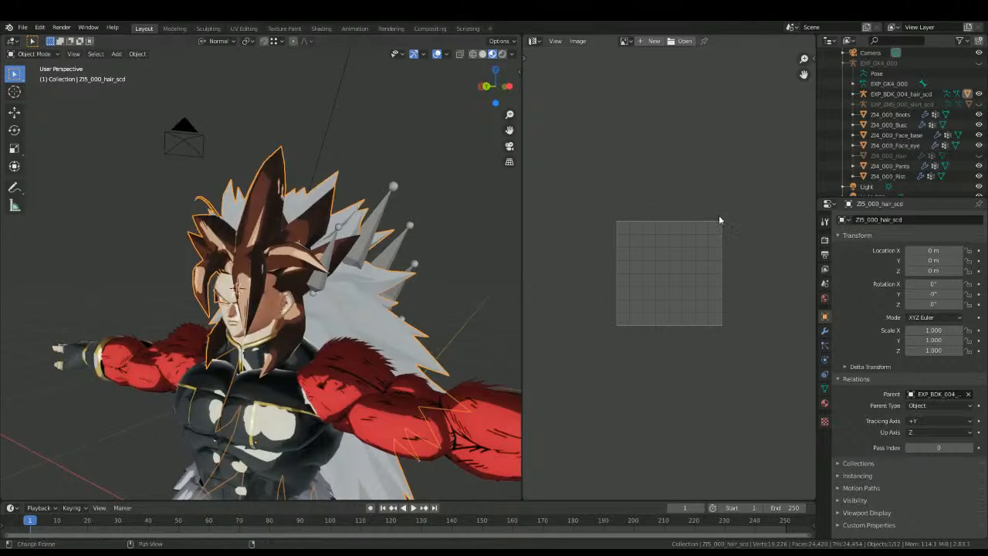
# Step: Display the new hair's hair_GGT material and its complete node tree in the Shader Editor
pyautogui.click(824, 402)
pyautogui.click(532, 41)
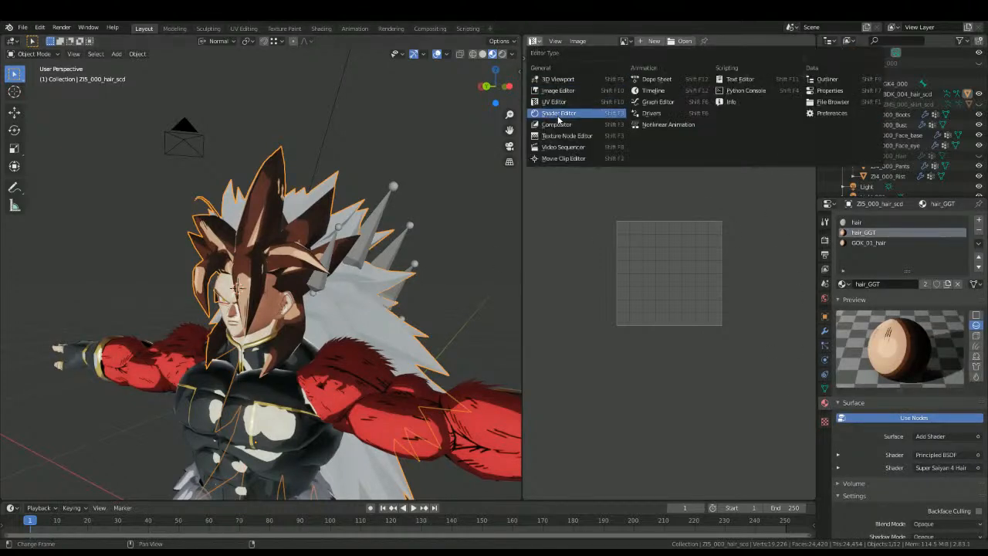
pyautogui.click(557, 114)
pyautogui.press('Home')
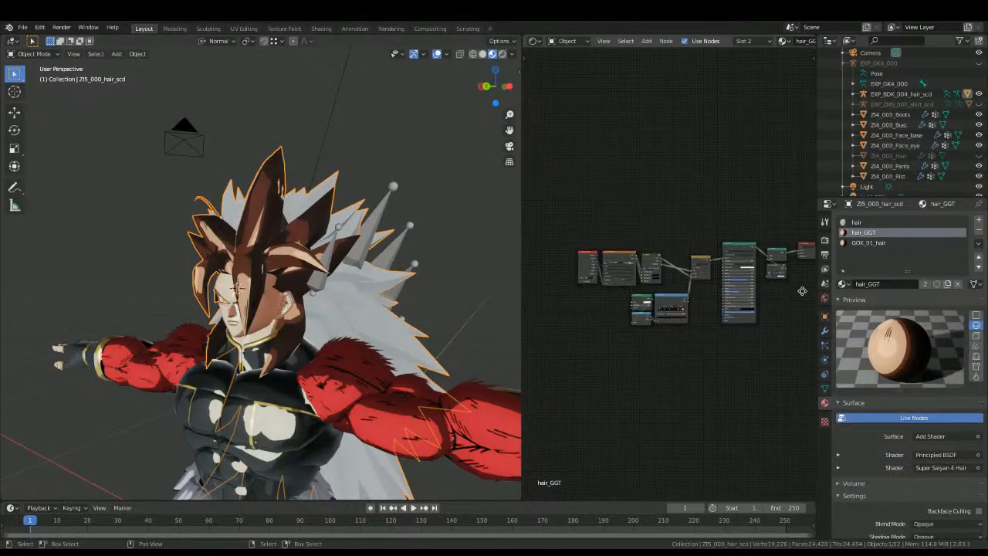
pyautogui.scroll(3, 650, 347)
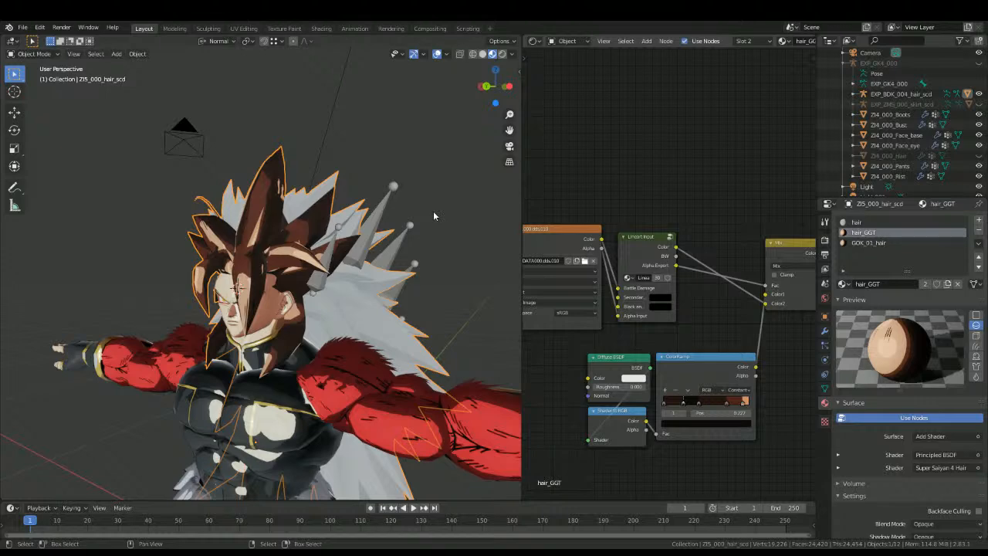
# Step: Examine the new hair's front strands up close in both Edit Mode and Object Mode with hair_GGT active
pyautogui.scroll(3, 166, 217)
pyautogui.moveTo(166, 217); pyautogui.dragTo(227, 235, button='middle')
pyautogui.scroll(2, 232, 247)
pyautogui.press('Tab')
pyautogui.press('Tab')
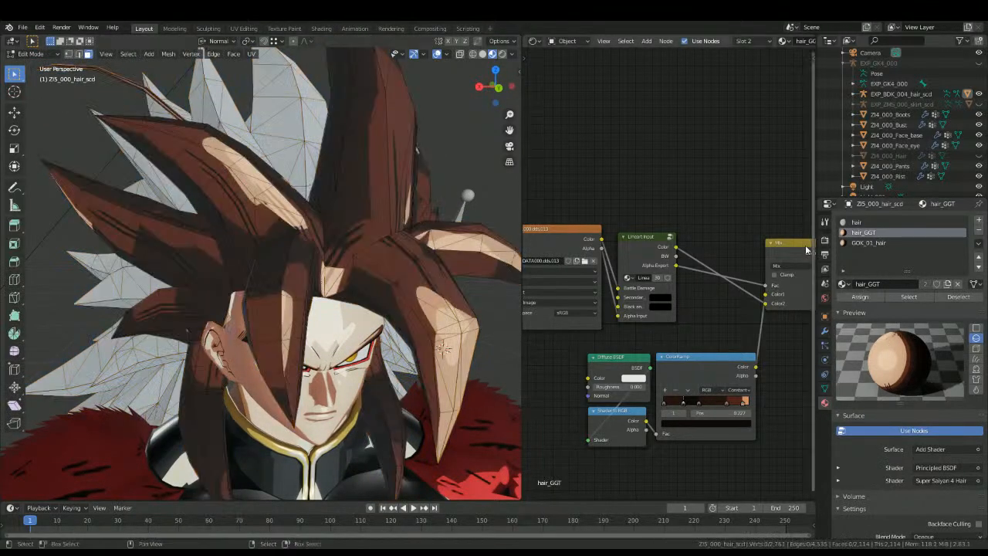
pyautogui.press('Tab')
# Step: Activate the GOK_01_hair slot and check in Edit Mode which hair faces are assigned to it
pyautogui.press('Tab')
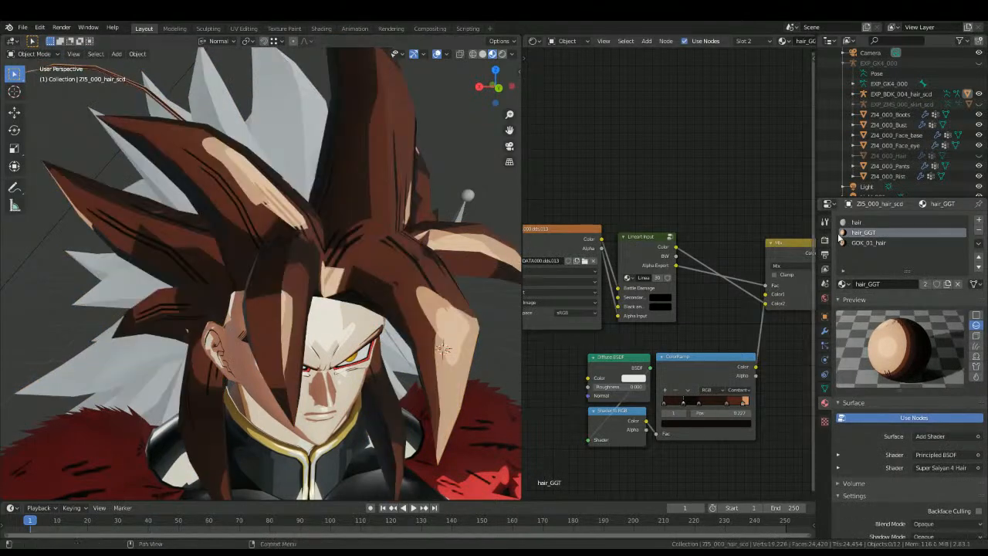
pyautogui.click(867, 243)
pyautogui.press('Tab')
pyautogui.hotkey('alt', 'a')
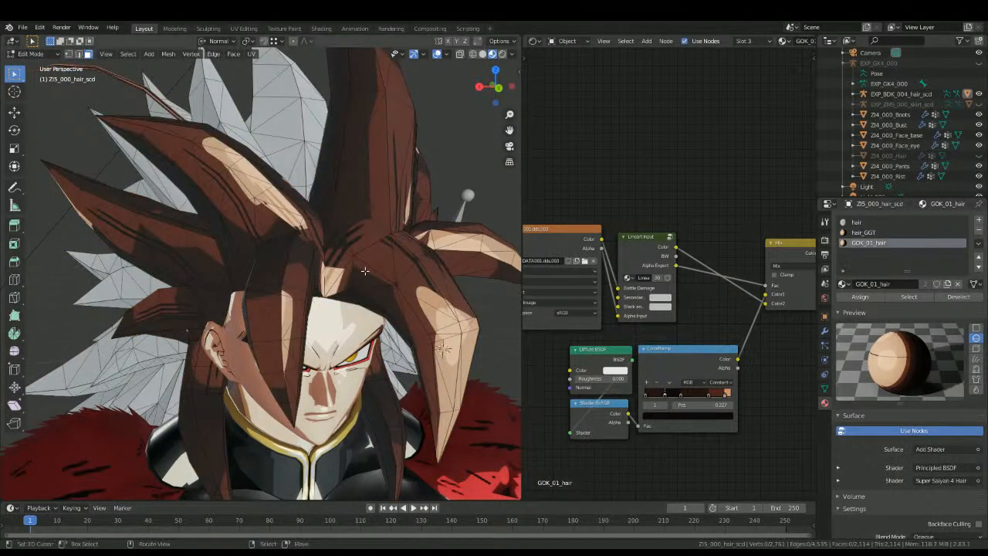
pyautogui.press('Tab')
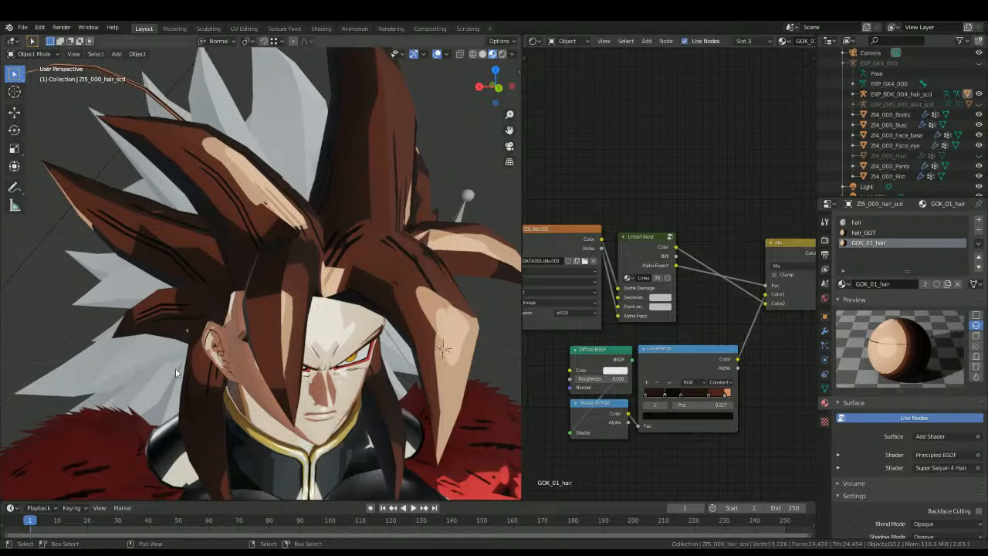
pyautogui.moveTo(469, 236); pyautogui.dragTo(291, 240, button='middle')
pyautogui.press('Tab')
pyautogui.click(920, 295)
pyautogui.press('Tab')
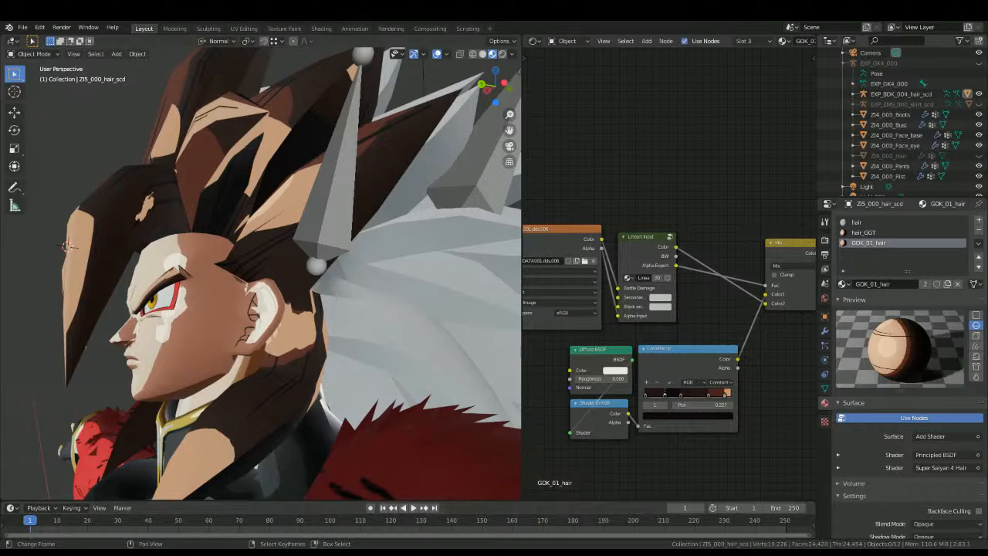
# Step: View the character from the front and compare it with the long-haired reference artwork in the image editor
pyautogui.moveTo(314, 287); pyautogui.dragTo(233, 236, button='middle')
pyautogui.scroll(-3, 251, 230)
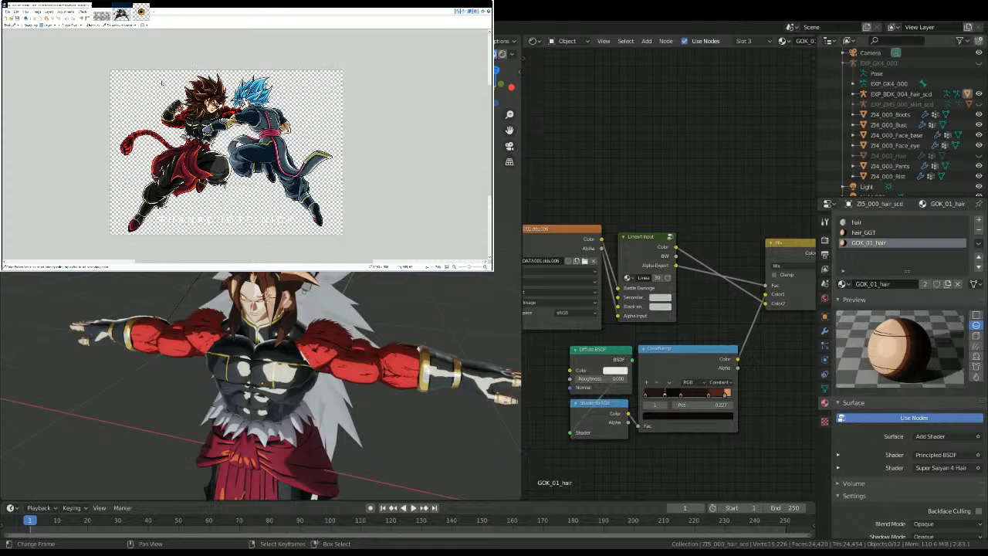
pyautogui.keyDown('ctrl'); pyautogui.scroll(4, 254, 105); pyautogui.keyUp('ctrl')
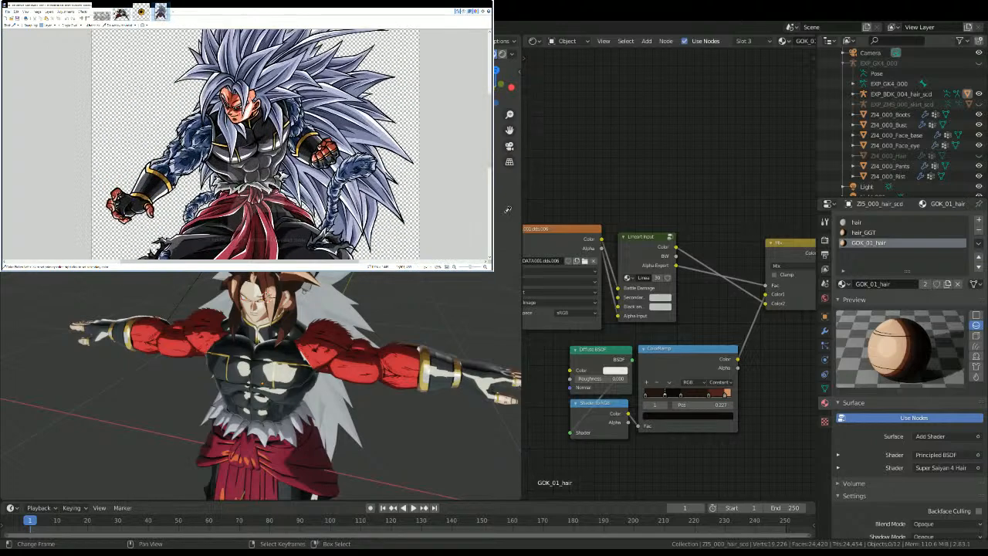
# Step: Set stop 4 of the GOK_01_hair ColorRamp, at position 0.926, to the white highlight of the reference artwork's hair
pyautogui.scroll(2, 507, 209)
pyautogui.keyDown('ctrl'); pyautogui.scroll(-4, 500, 203); pyautogui.keyUp('ctrl')
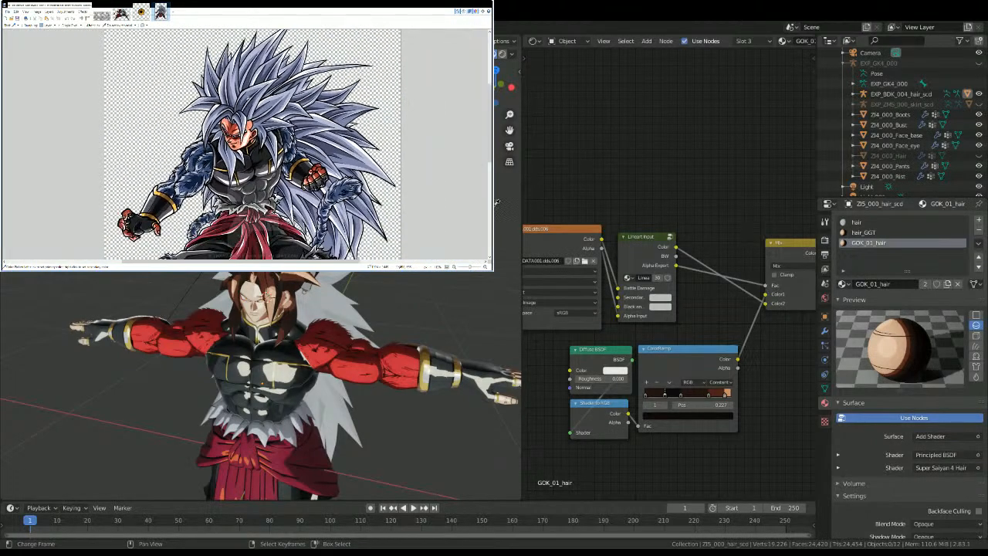
pyautogui.keyDown('ctrl'); pyautogui.scroll(4, 513, 262); pyautogui.keyUp('ctrl')
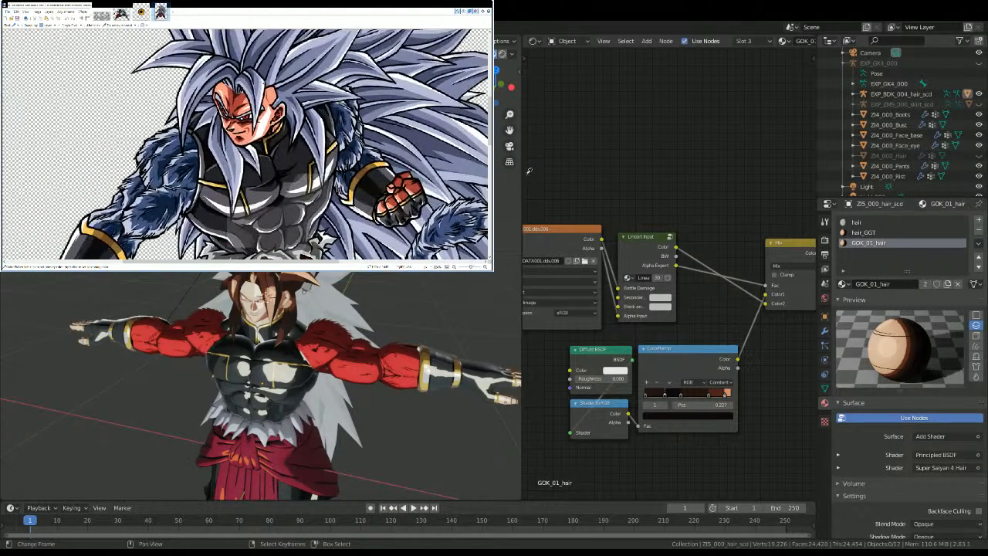
pyautogui.keyDown('ctrl'); pyautogui.scroll(2, 525, 172); pyautogui.keyUp('ctrl')
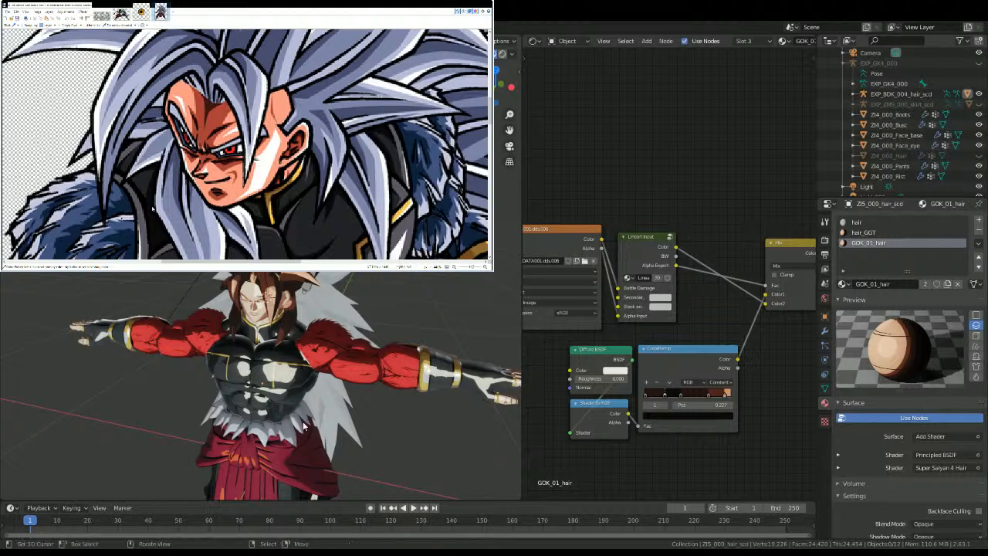
pyautogui.moveTo(682, 388); pyautogui.dragTo(652, 324, button='middle')
pyautogui.scroll(5, 655, 317)
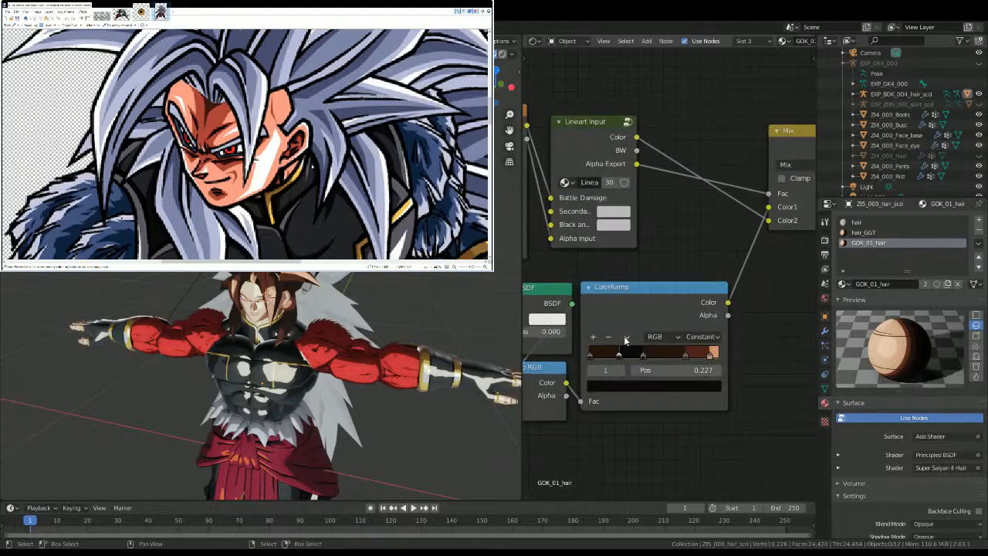
pyautogui.moveTo(612, 369); pyautogui.dragTo(637, 369)
pyautogui.click(612, 388)
pyautogui.write('FFFFFF')
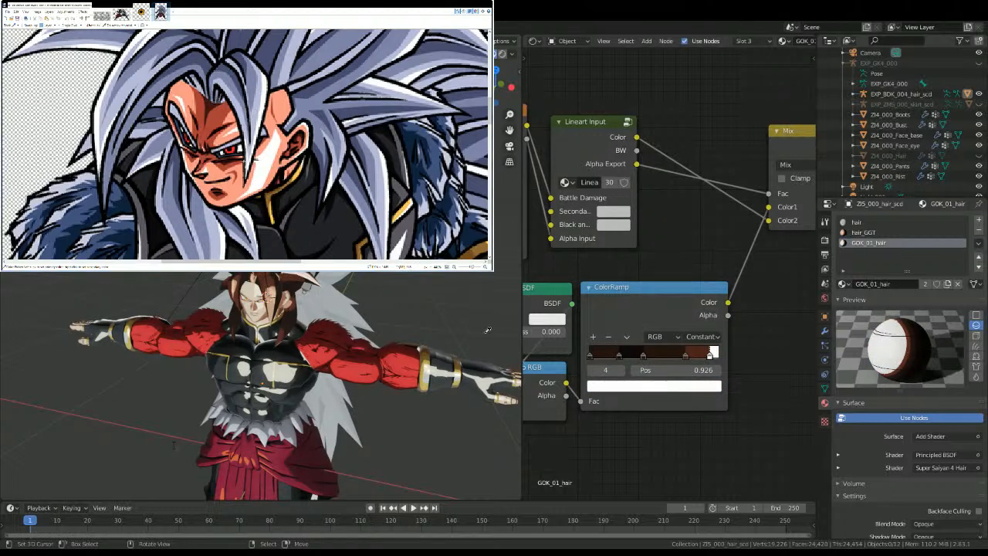
# Step: Recolour ColorRamp stop 3 (0.742) pale lavender and stop 2 (0.414) medium periwinkle blue to match the reference hair
pyautogui.scroll(2, 541, 355)
pyautogui.click(571, 395)
pyautogui.click(580, 414)
pyautogui.hotkey('ctrl', 'v')
pyautogui.keyDown('ctrl'); pyautogui.scroll(2, 254, 85); pyautogui.keyUp('ctrl')
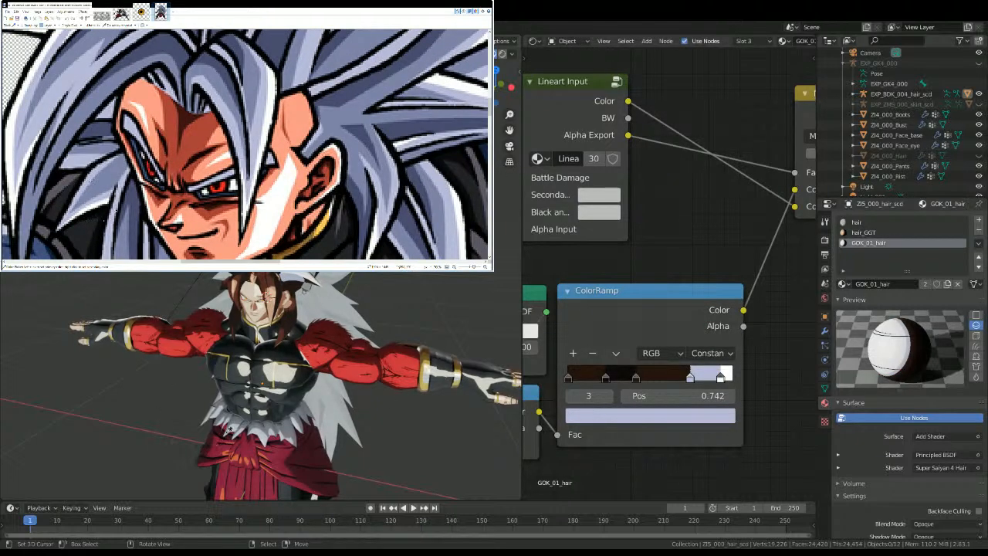
pyautogui.click(571, 396)
pyautogui.click(587, 415)
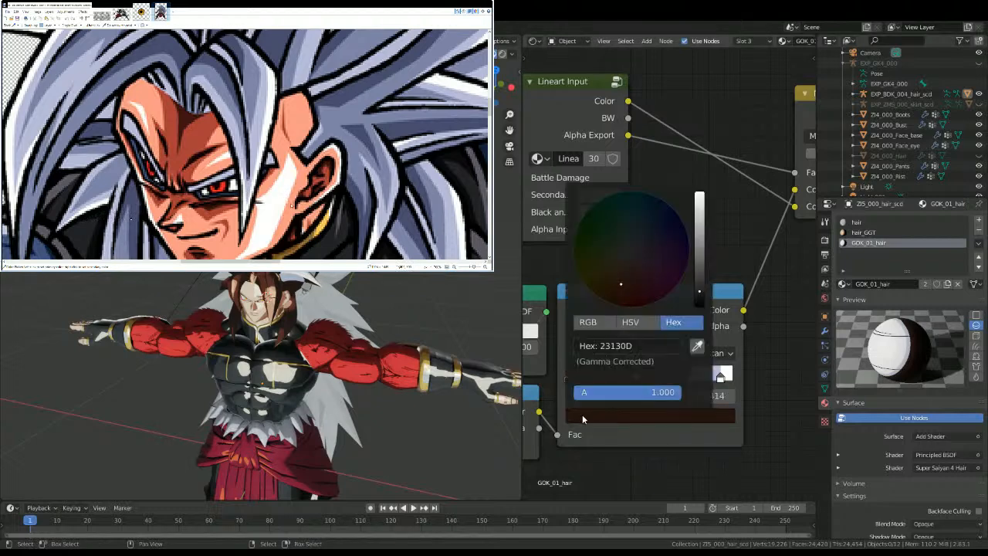
pyautogui.hotkey('ctrl', 'v')
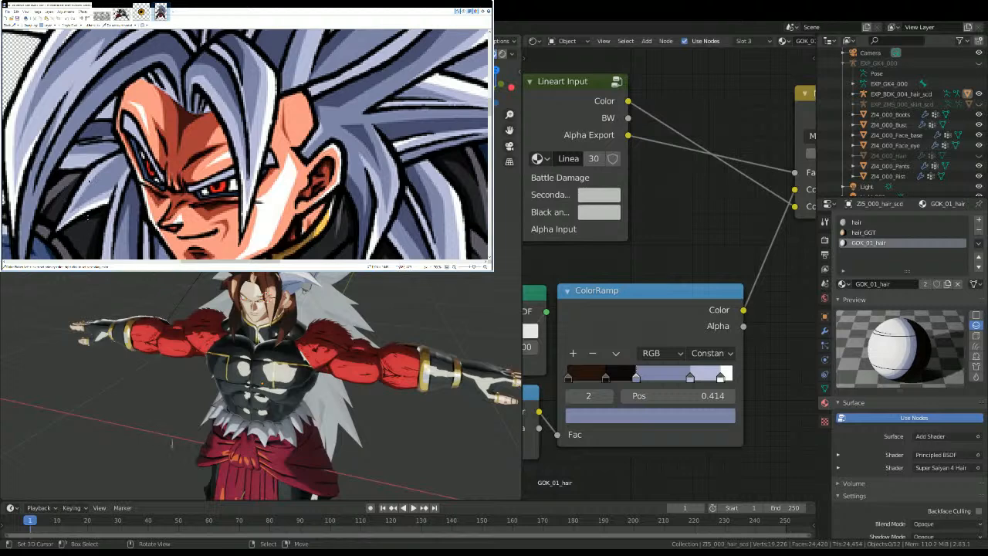
# Step: Recolour ColorRamp stop 1, at position 0.227, with the dark slate blue of the reference hair's shadows
pyautogui.scroll(1, 674, 274)
pyautogui.click(553, 417)
pyautogui.click(572, 439)
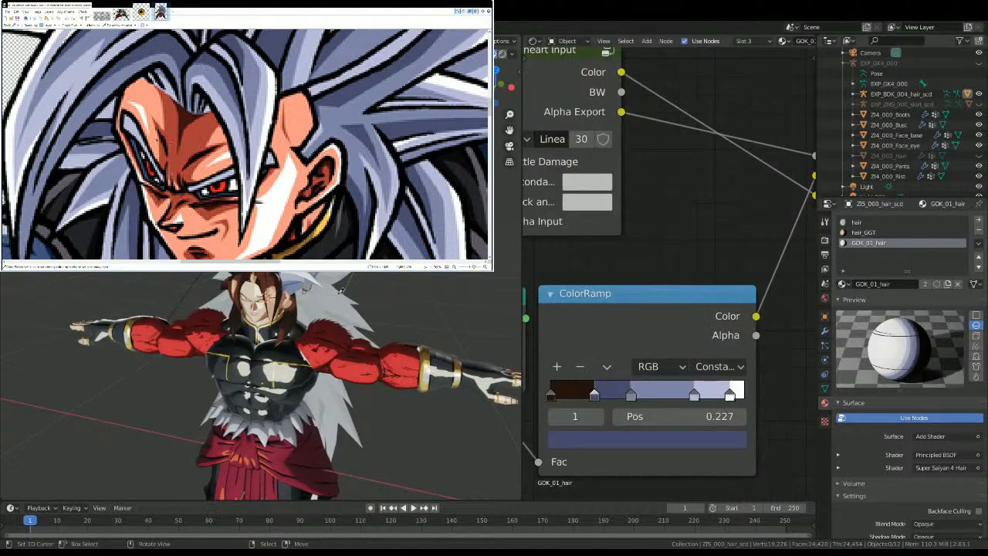
# Step: Recolour ColorRamp stop 0, at position 0.000, with the same medium periwinkle blue as stop 2
pyautogui.click(599, 417)
pyautogui.click(598, 417)
pyautogui.click(554, 416)
pyautogui.click(561, 439)
pyautogui.click(553, 416)
pyautogui.click(554, 416)
pyautogui.click(602, 438)
pyautogui.hotkey('ctrl', 'v')
pyautogui.moveTo(123, 308); pyautogui.dragTo(159, 295, button='middle')
pyautogui.scroll(2, 159, 296)
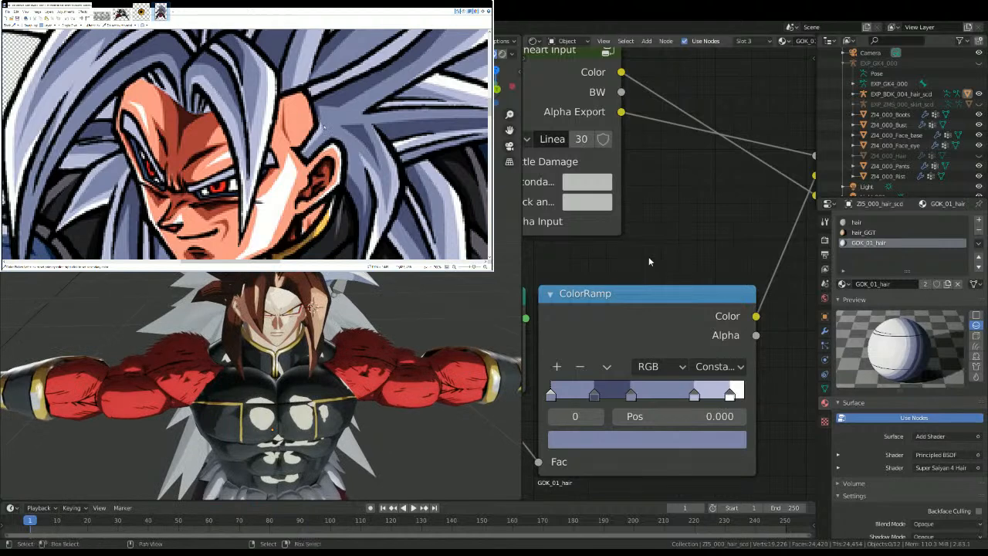
# Step: Select the Diffuse BSDF, Shader to RGB and ColorRamp nodes of the GOK_01_hair material together
pyautogui.scroll(-3, 648, 256)
pyautogui.scroll(-2, 706, 269)
pyautogui.moveTo(599, 375); pyautogui.dragTo(665, 307)
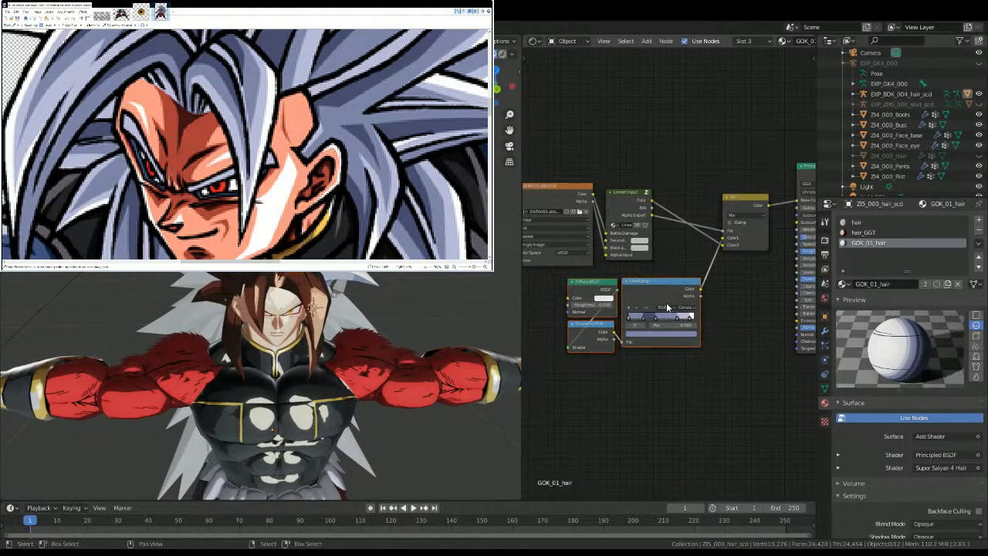
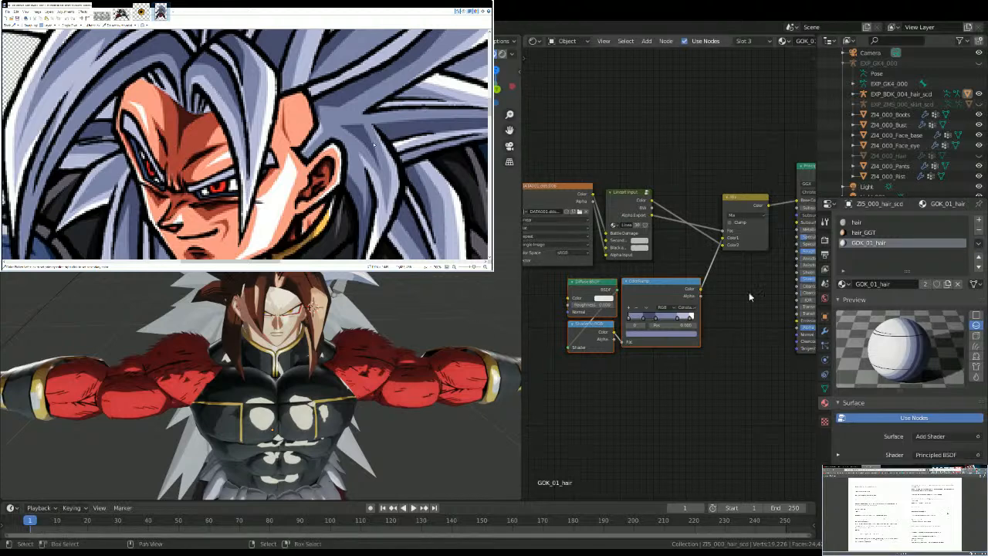
# Step: Open the colour of ColorRamp stop 1 inside the Super Saiyan 4 Hair node group, and return to the GOK_01_hair nodes
pyautogui.moveTo(753, 289); pyautogui.dragTo(636, 330, button='middle')
pyautogui.moveTo(694, 276); pyautogui.dragTo(531, 291, button='middle')
pyautogui.scroll(4, 665, 281)
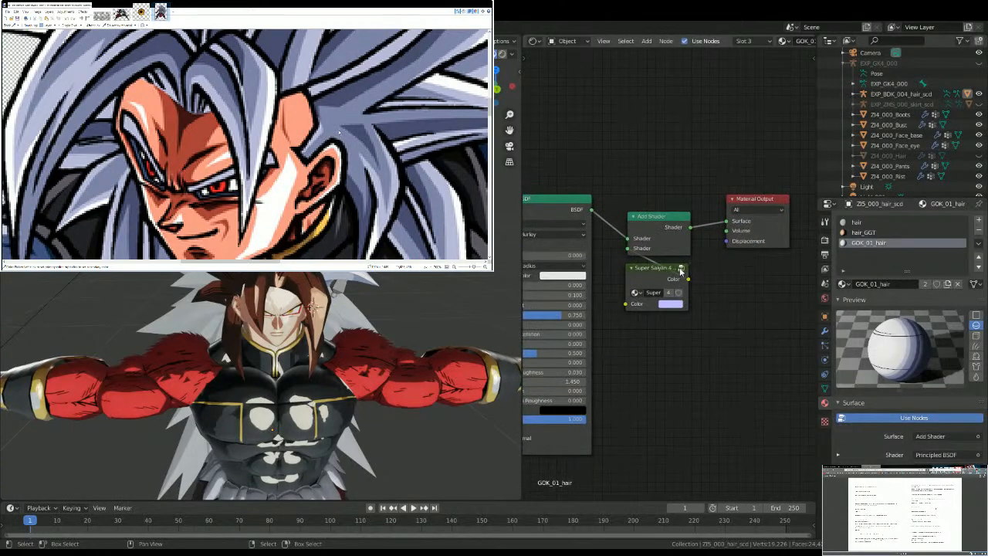
pyautogui.click(683, 269)
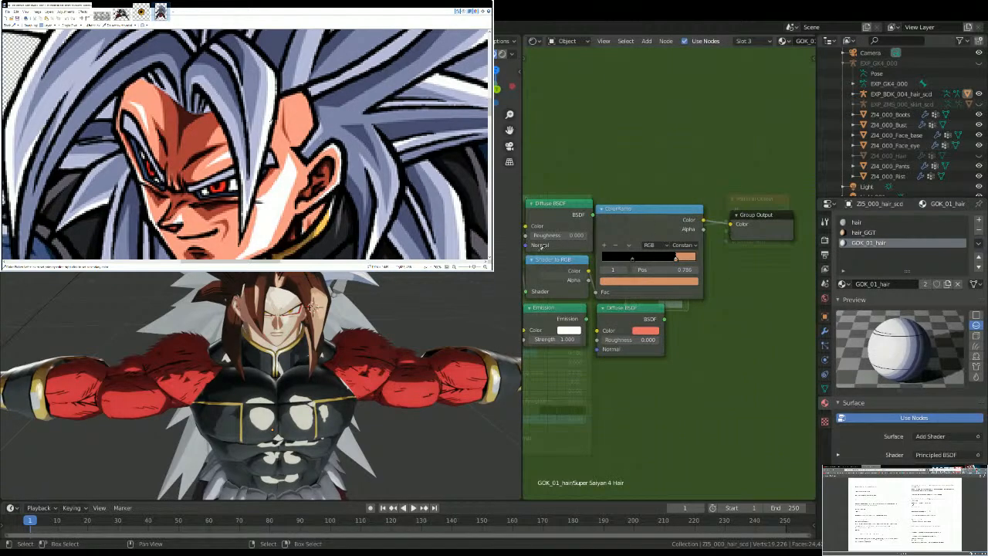
pyautogui.keyDown('ctrl'); pyautogui.scroll(-5, 437, 285); pyautogui.keyUp('ctrl')
pyautogui.keyDown('ctrl'); pyautogui.scroll(5, 221, 95); pyautogui.keyUp('ctrl')
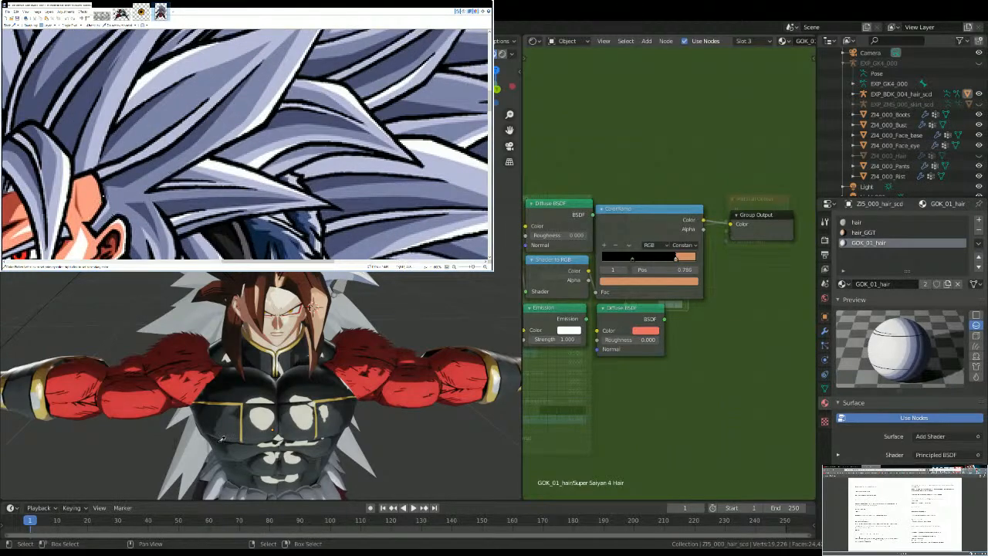
pyautogui.scroll(2, 637, 280)
pyautogui.click(621, 283)
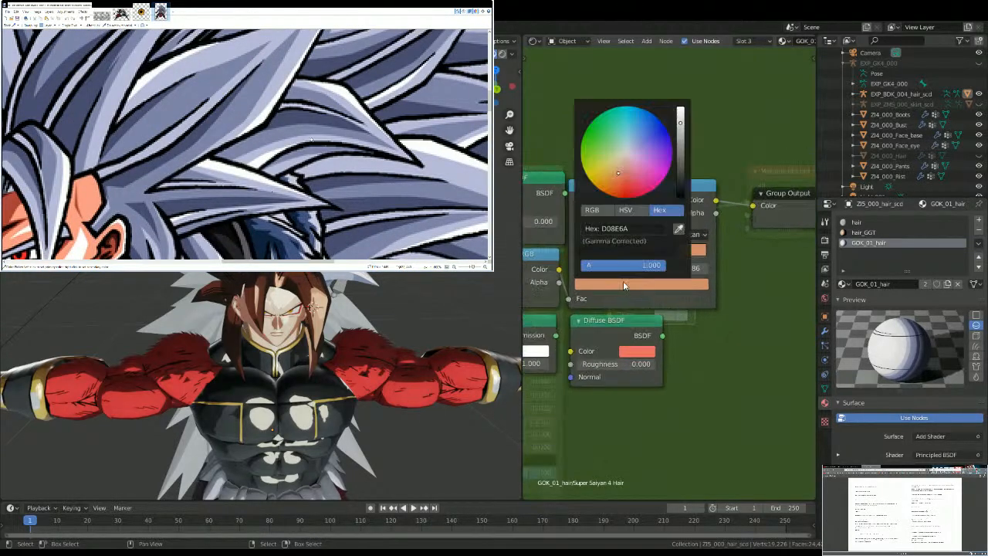
pyautogui.press('Tab')
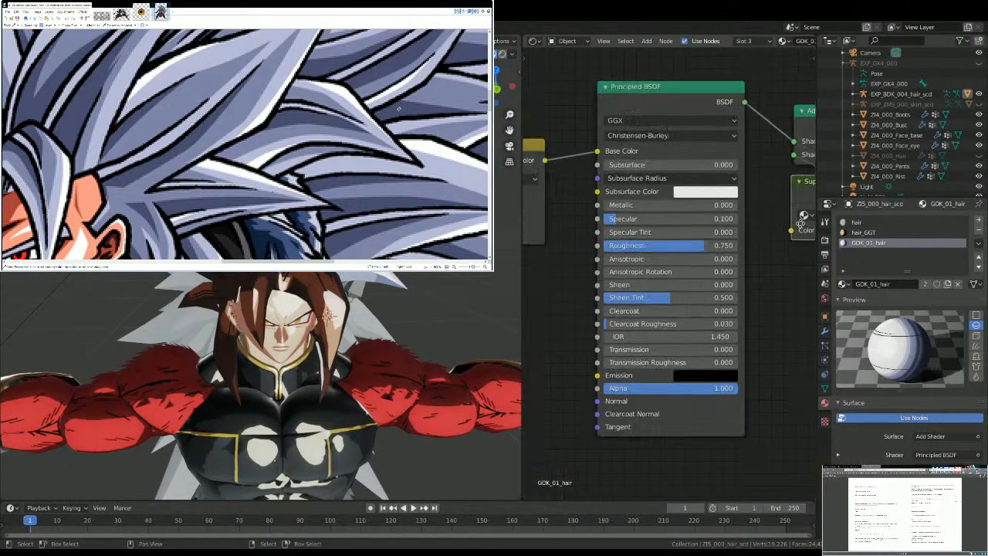
# Step: Copy the Diffuse BSDF, Shader to RGB and ColorRamp nodes of the GOK_01_hair material
pyautogui.moveTo(768, 238); pyautogui.dragTo(708, 165, button='middle')
pyautogui.scroll(5, 381, 286)
pyautogui.moveTo(382, 287); pyautogui.dragTo(303, 286, button='middle')
pyautogui.moveTo(175, 346); pyautogui.dragTo(350, 275, button='middle')
pyautogui.scroll(-4, 351, 278)
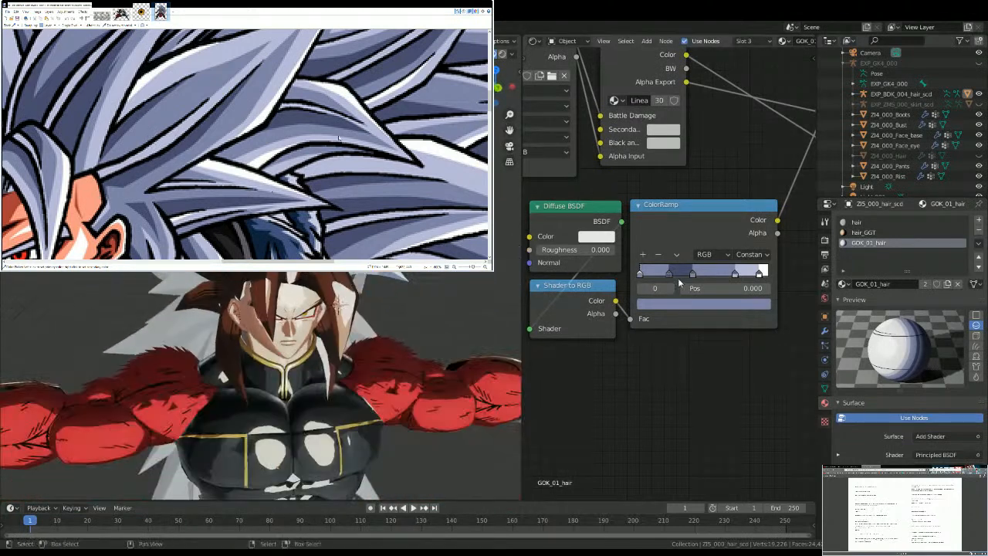
pyautogui.scroll(-5, 636, 309)
pyautogui.scroll(-2, 594, 336)
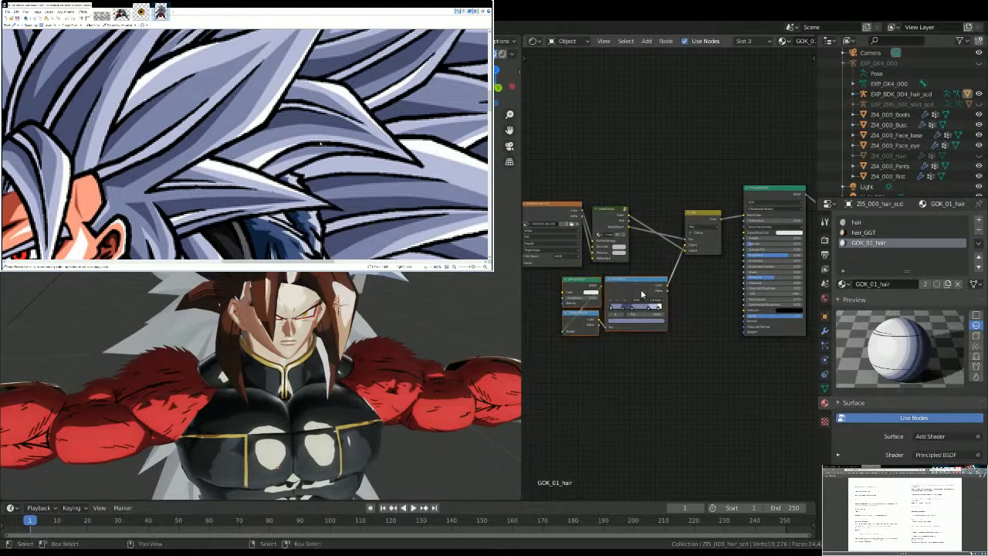
# Step: Replace hair_GGT's Diffuse BSDF, Shader to RGB and ColorRamp nodes with the copied ones, linking the ColorRamp to the Mix node's Color2
pyautogui.click(863, 232)
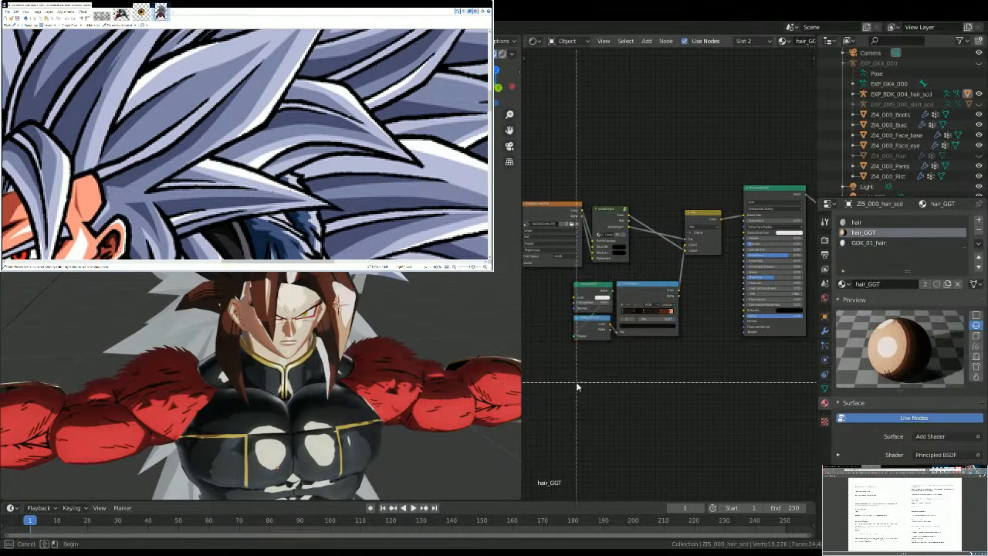
pyautogui.press('x')
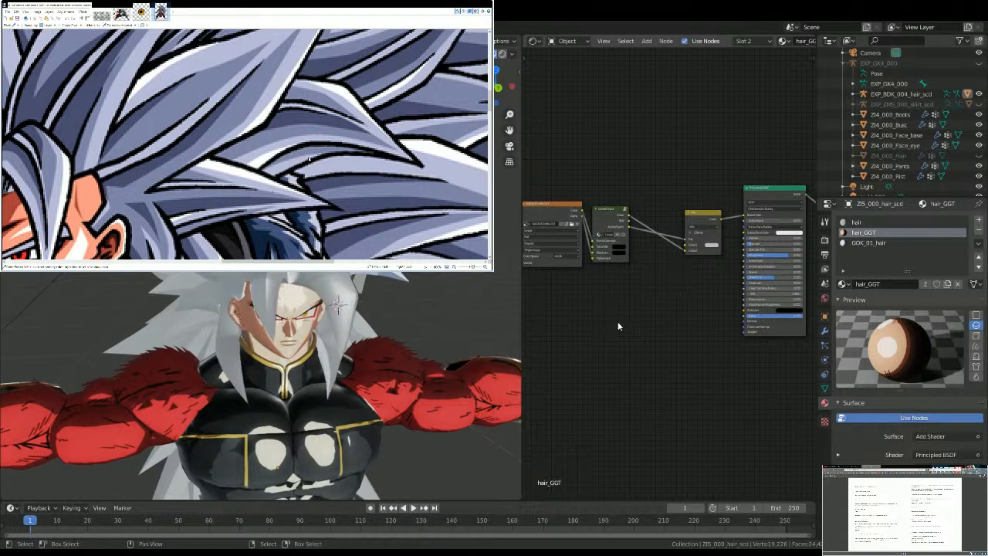
pyautogui.hotkey('ctrl', 'v')
pyautogui.scroll(2, 664, 297)
pyautogui.moveTo(664, 296); pyautogui.dragTo(696, 233)
pyautogui.moveTo(332, 339)
pyautogui.mouseDown(button='middle')
pyautogui.moveTo(299, 329)
pyautogui.moveTo(281, 417)
pyautogui.mouseUp(button='middle')
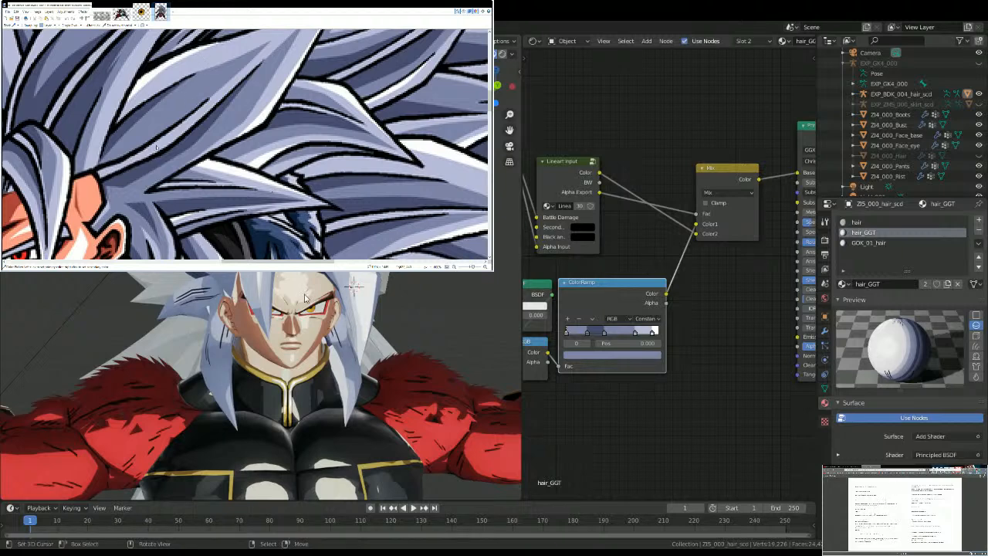
pyautogui.moveTo(310, 318); pyautogui.dragTo(332, 278, button='middle')
pyautogui.scroll(-3, 332, 278)
pyautogui.press('ctrl+KP_1')
pyautogui.press('KP_1')
pyautogui.press('KP_5')
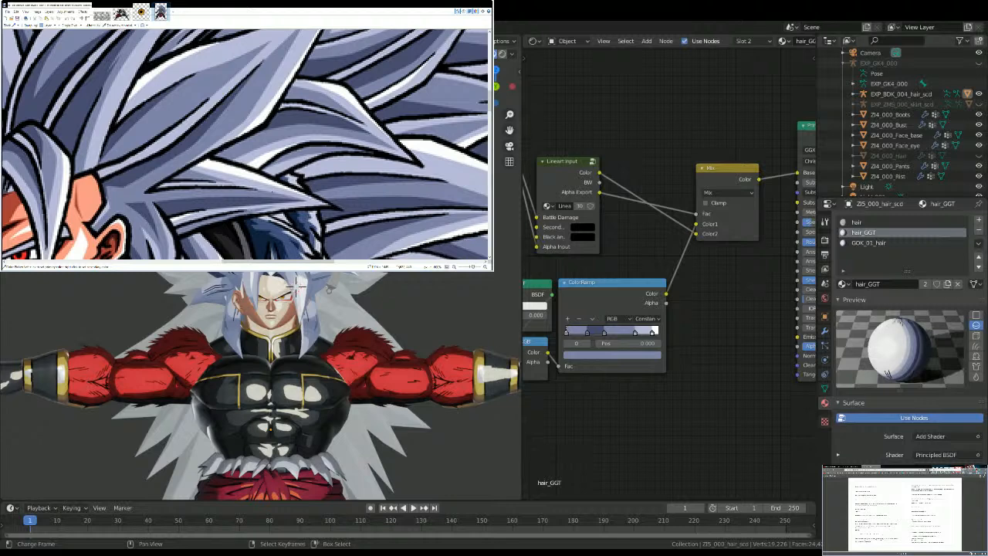
# Step: Replace all nodes of the hair material with a copy of the complete hair_GGT node setup
pyautogui.scroll(-2, 639, 364)
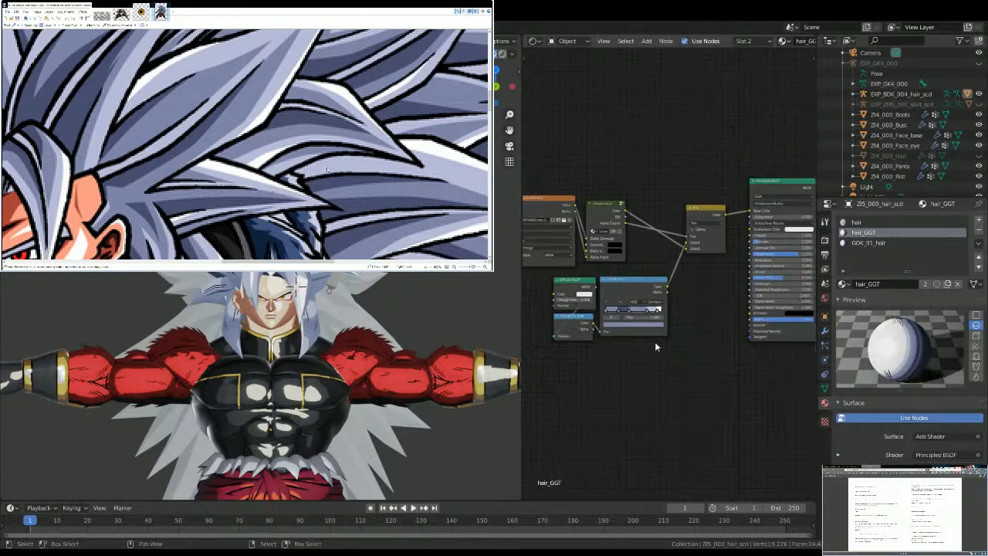
pyautogui.scroll(1, 654, 341)
pyautogui.press('Home')
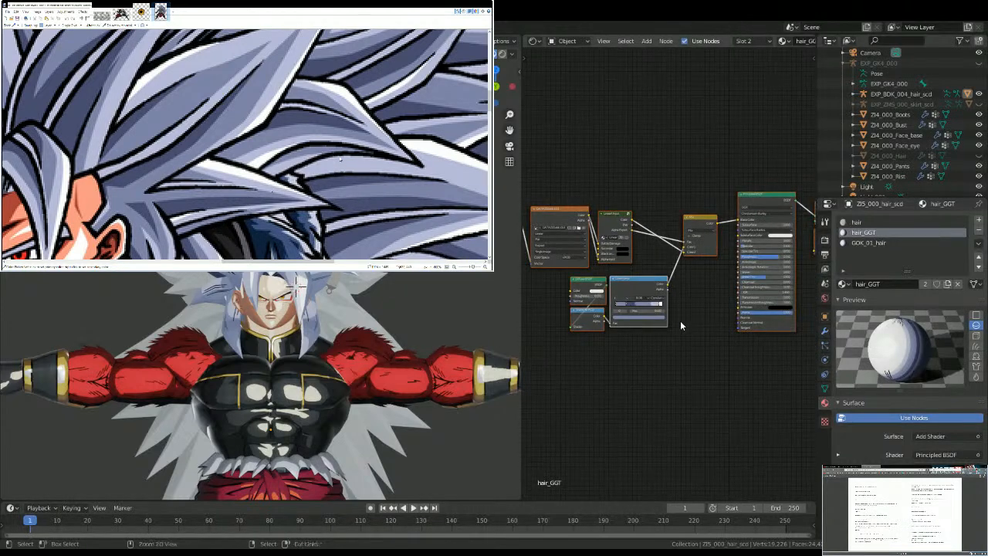
pyautogui.click(855, 225)
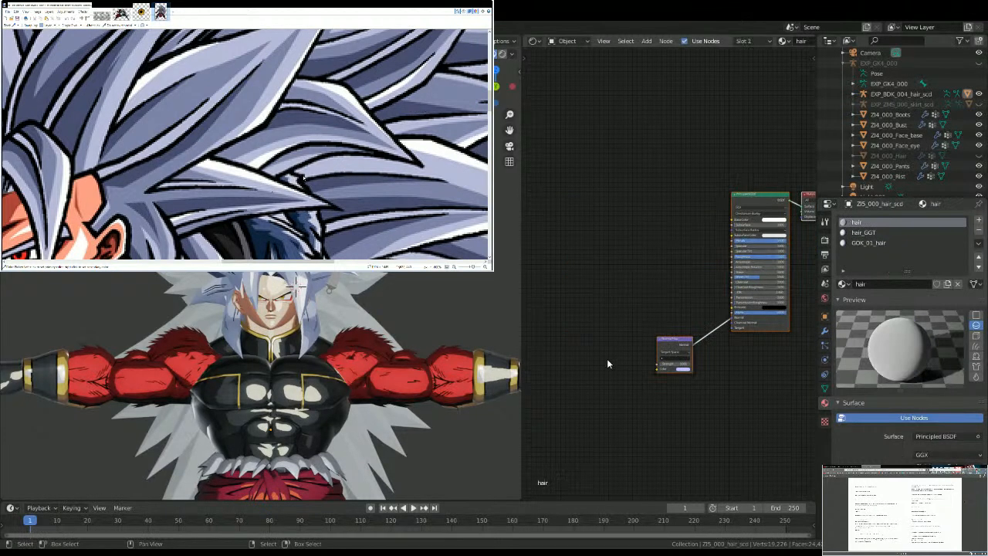
pyautogui.press('x')
pyautogui.hotkey('ctrl', 'v')
pyautogui.scroll(4, 592, 362)
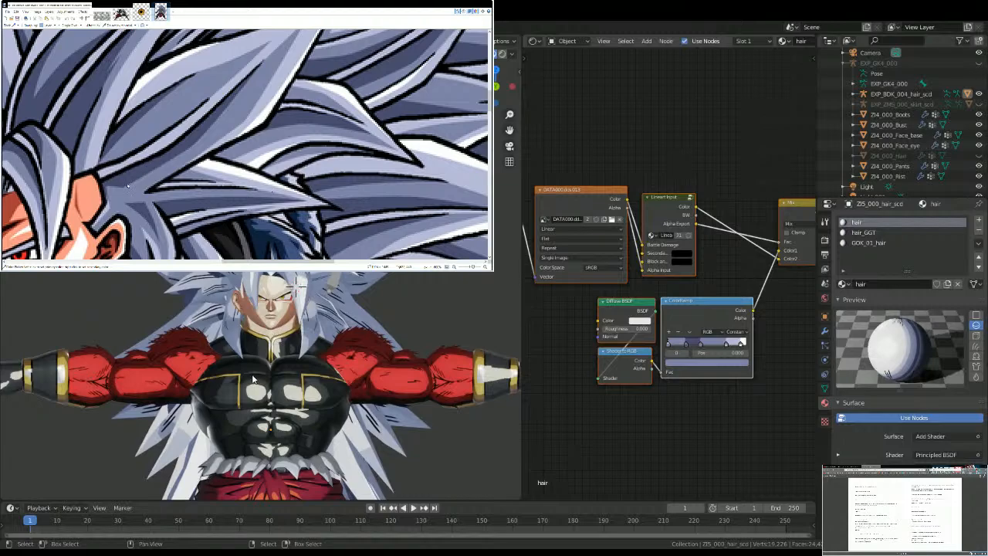
pyautogui.moveTo(296, 285); pyautogui.dragTo(247, 322, button='middle')
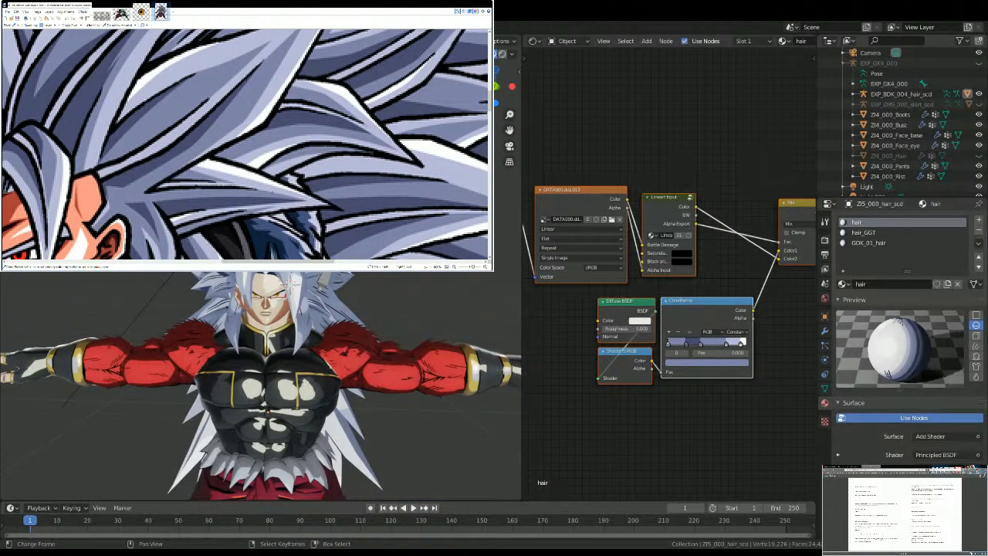
# Step: Select the ZI4_000_Face_base mesh and compare its face with the face in the reference artwork
pyautogui.scroll(5, 339, 332)
pyautogui.moveTo(339, 331); pyautogui.dragTo(275, 329, button='middle')
pyautogui.click(204, 285)
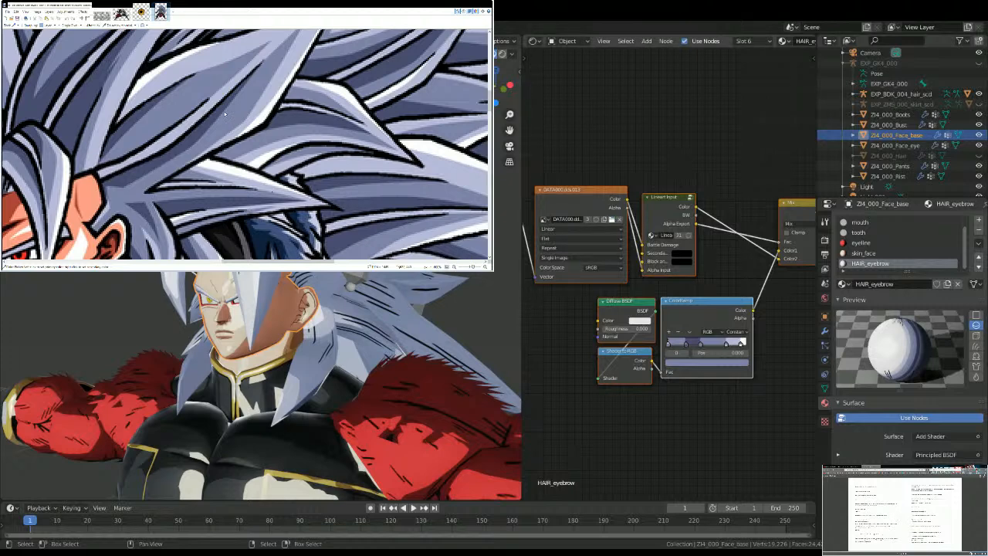
pyautogui.press('KP_Decimal')
pyautogui.moveTo(189, 344); pyautogui.dragTo(235, 245, button='middle')
pyautogui.hotkey('alt', 'a')
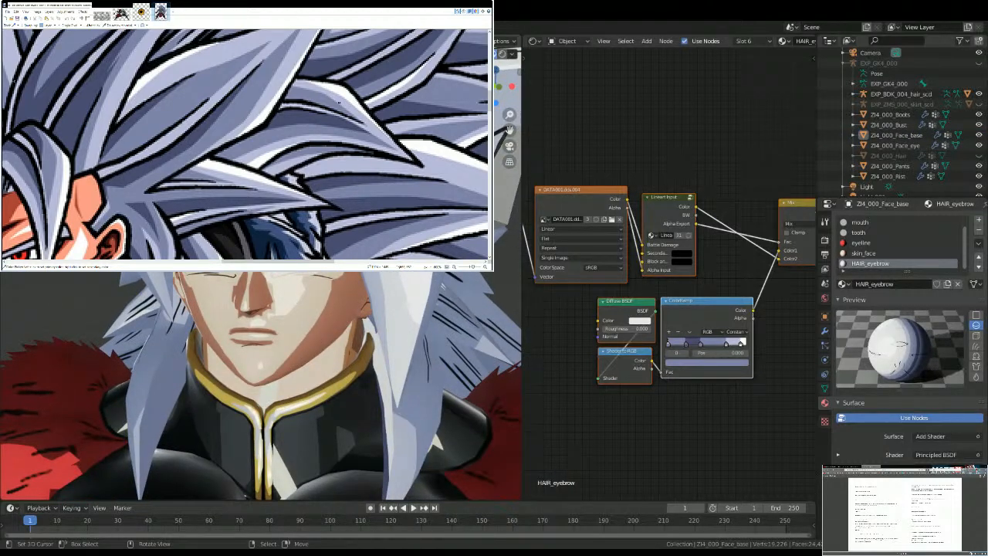
pyautogui.scroll(-2, 124, 130)
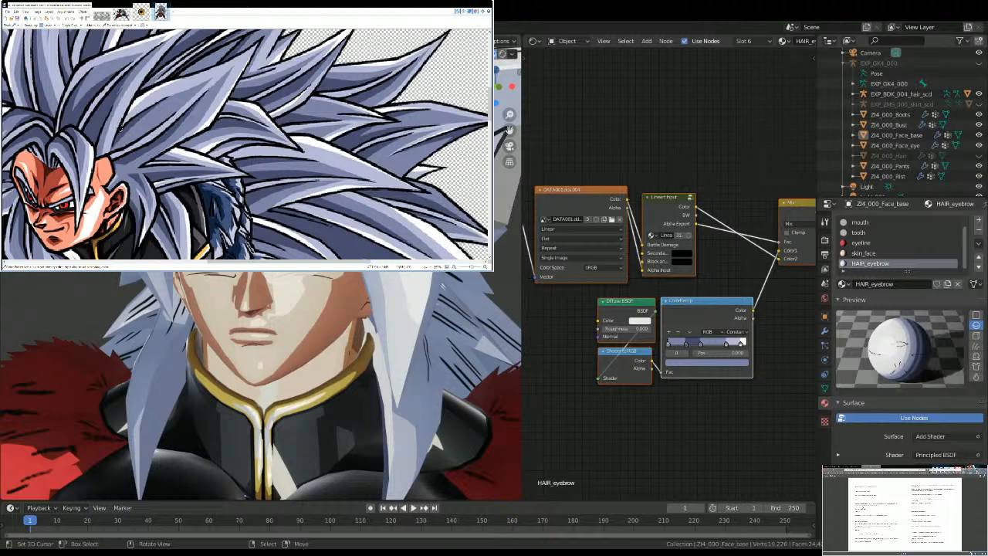
pyautogui.moveTo(124, 120); pyautogui.dragTo(286, 69, button='middle')
pyautogui.scroll(-1, 160, 111)
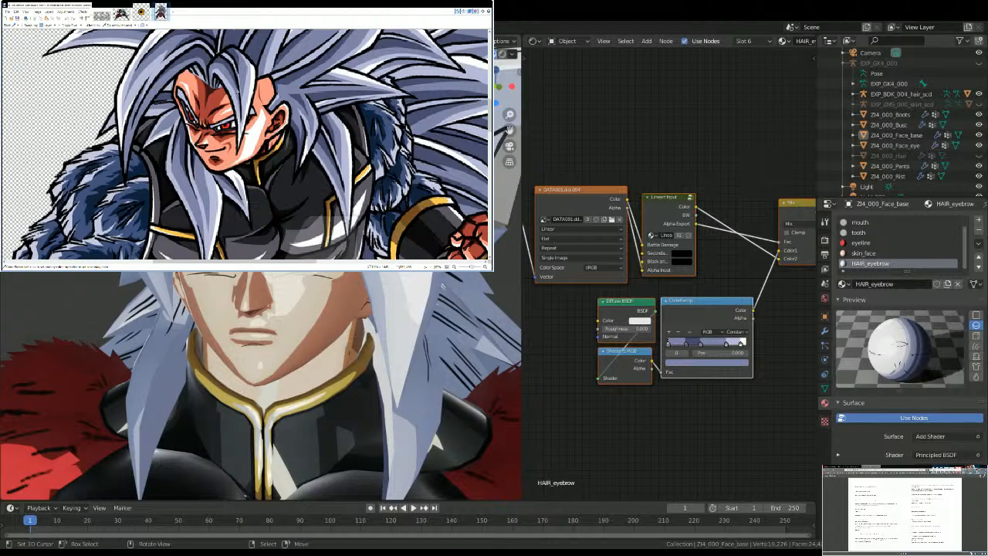
pyautogui.scroll(1, 13, 63)
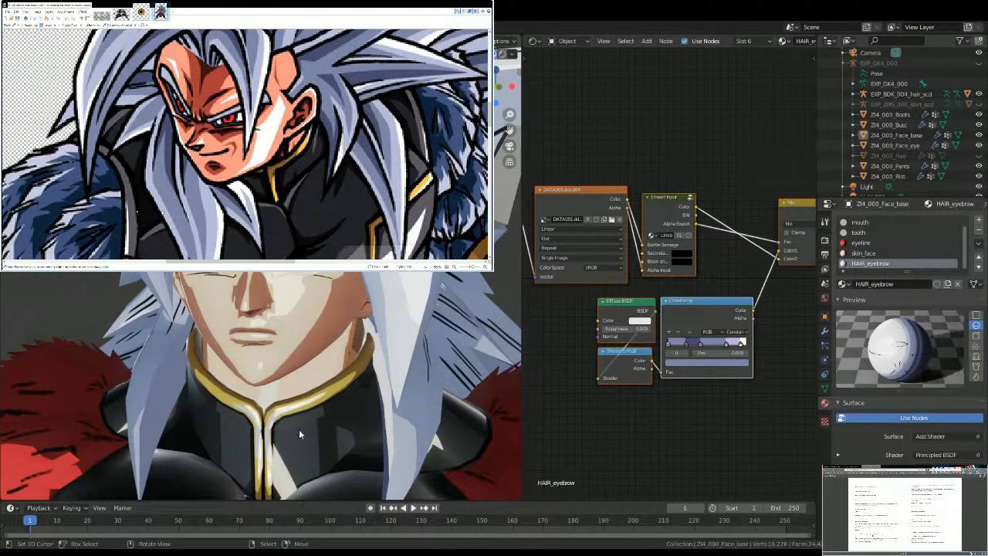
# Step: Recolour stop 2 (0.759) of the skin_face material's ColorRamp light salmon to match the reference skin
pyautogui.click(887, 253)
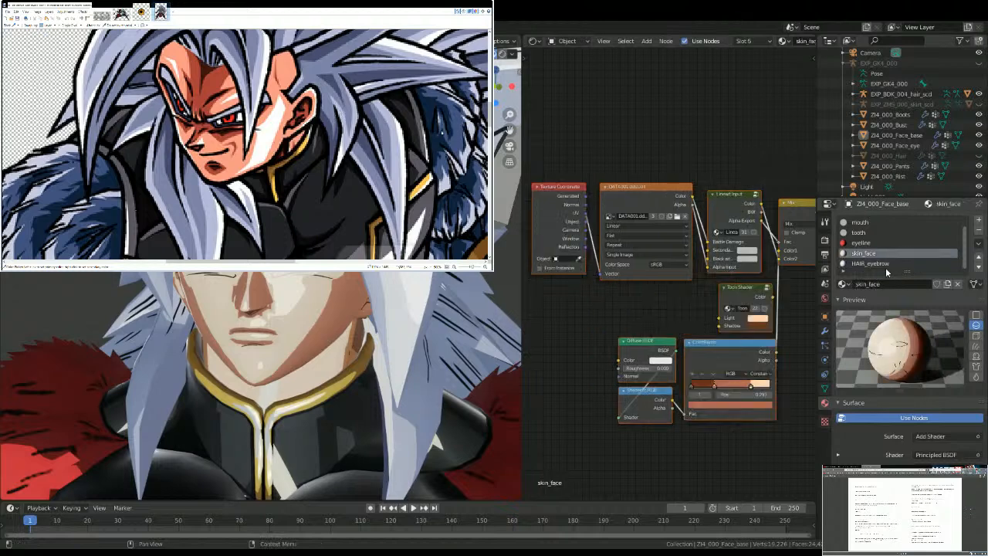
pyautogui.scroll(1, 739, 393)
pyautogui.moveTo(738, 393); pyautogui.dragTo(703, 355, button='middle')
pyautogui.click(670, 355)
pyautogui.click(661, 367)
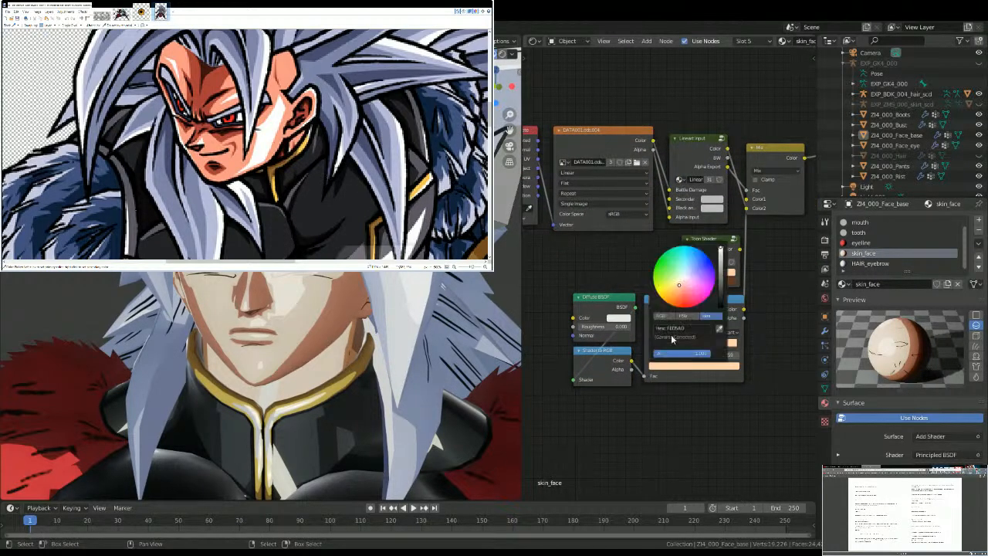
pyautogui.write('F79B86')
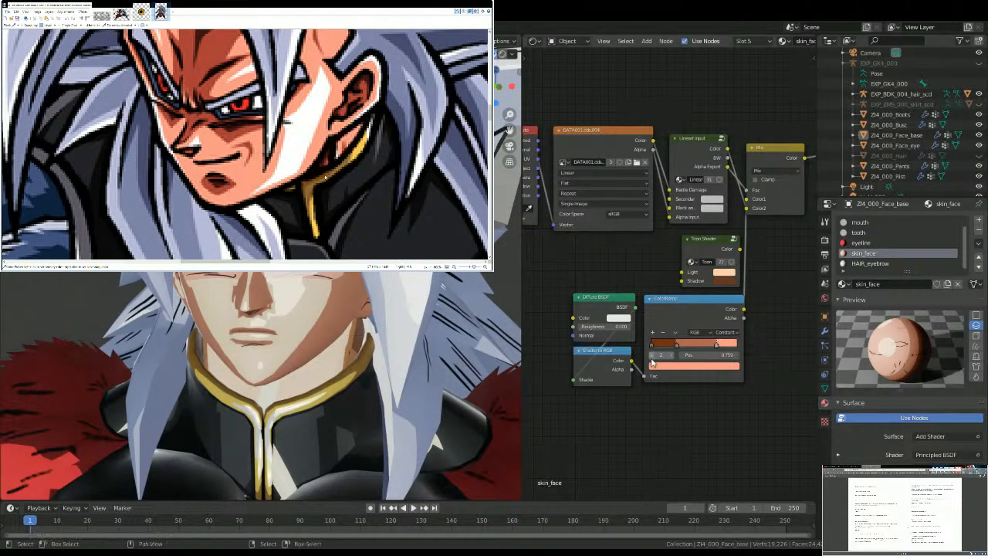
# Step: Recolour the skin_face ColorRamp's stop 1 (0.293) brick red and stop 0 dark maroon to match the reference skin shadows
pyautogui.click(656, 365)
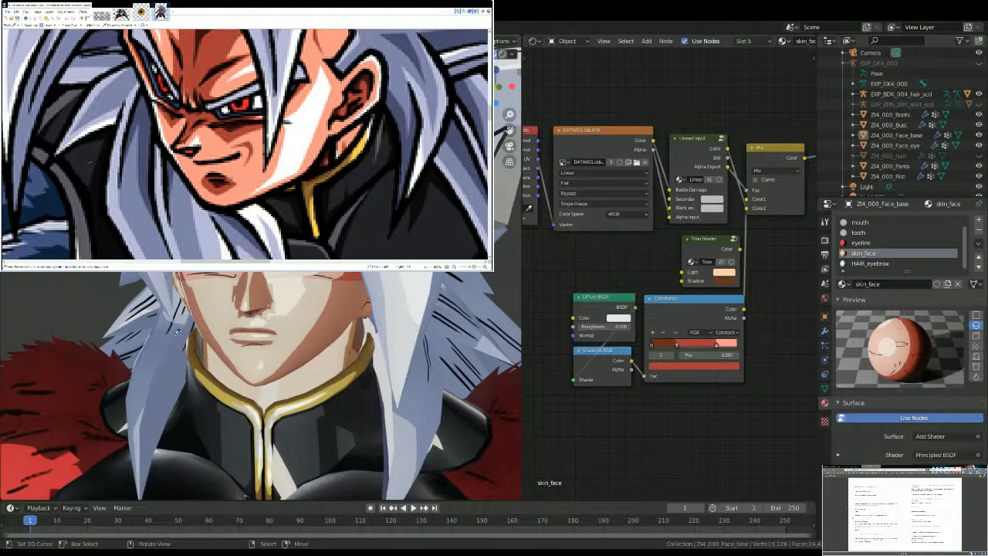
pyautogui.scroll(1, 186, 154)
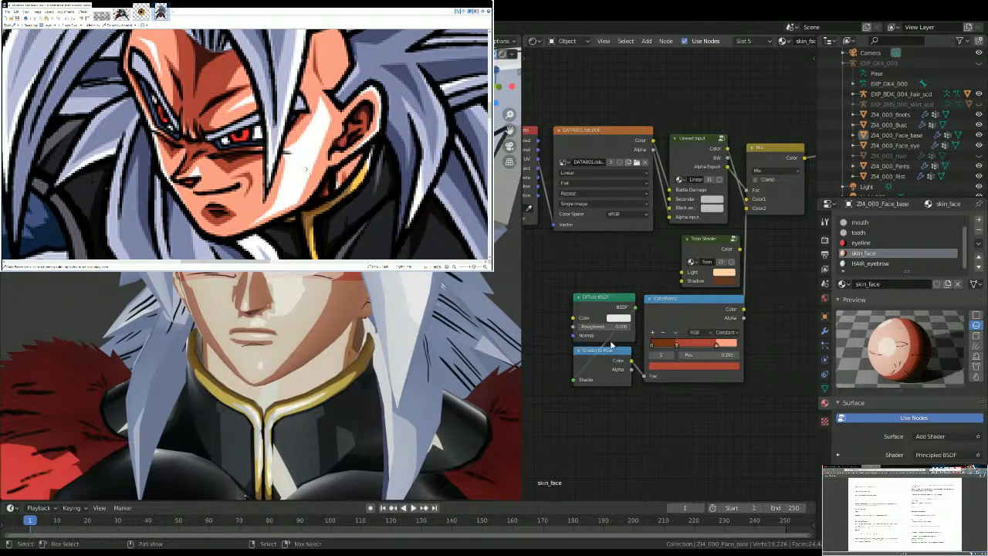
pyautogui.click(652, 357)
pyautogui.click(665, 366)
pyautogui.hotkey('ctrl', 'v')
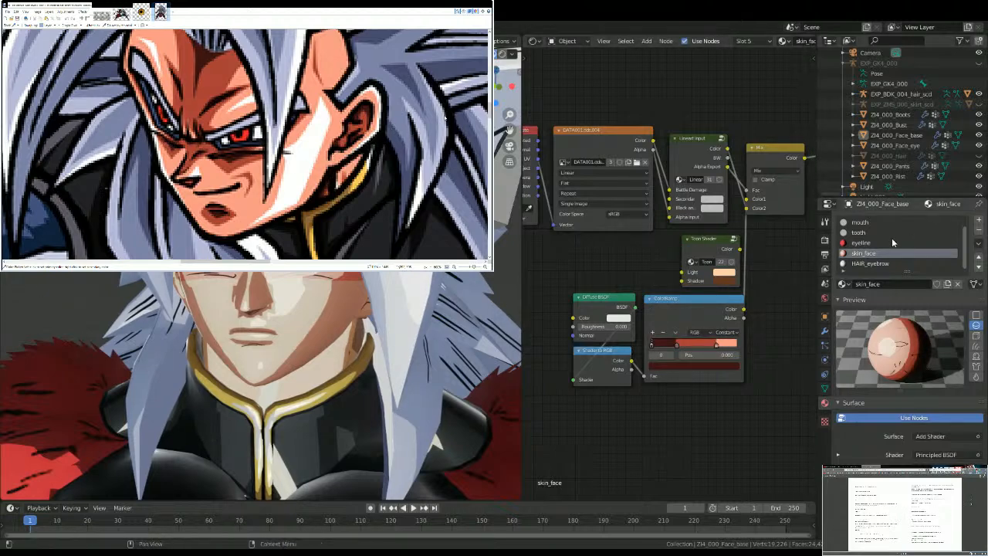
# Step: Recolour the SKIN_face_base material's ColorRamp stop 0 dark maroon and stop 1 (0.293) brick red
pyautogui.scroll(1, 874, 223)
pyautogui.click(874, 223)
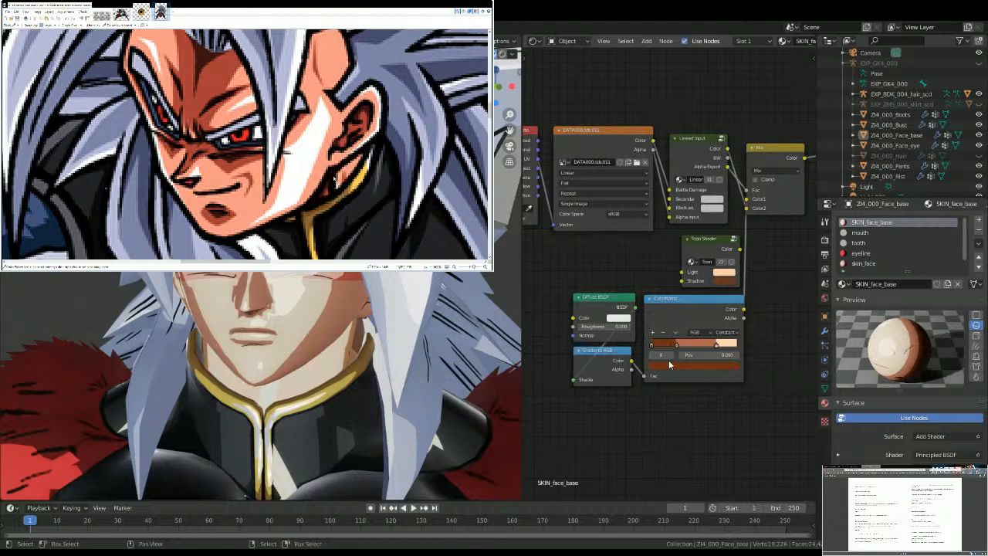
pyautogui.click(671, 367)
pyautogui.hotkey('ctrl', 'v')
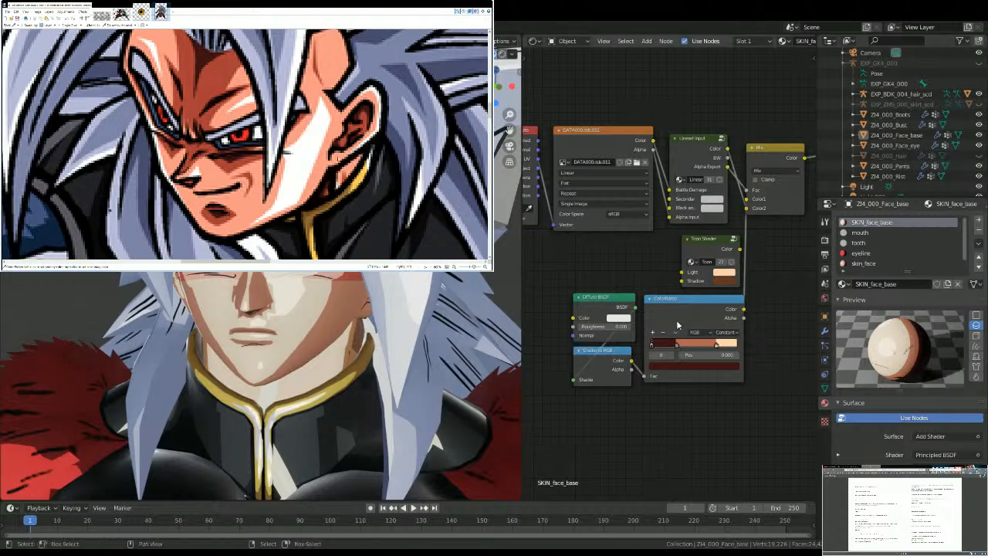
pyautogui.click(673, 356)
pyautogui.click(671, 367)
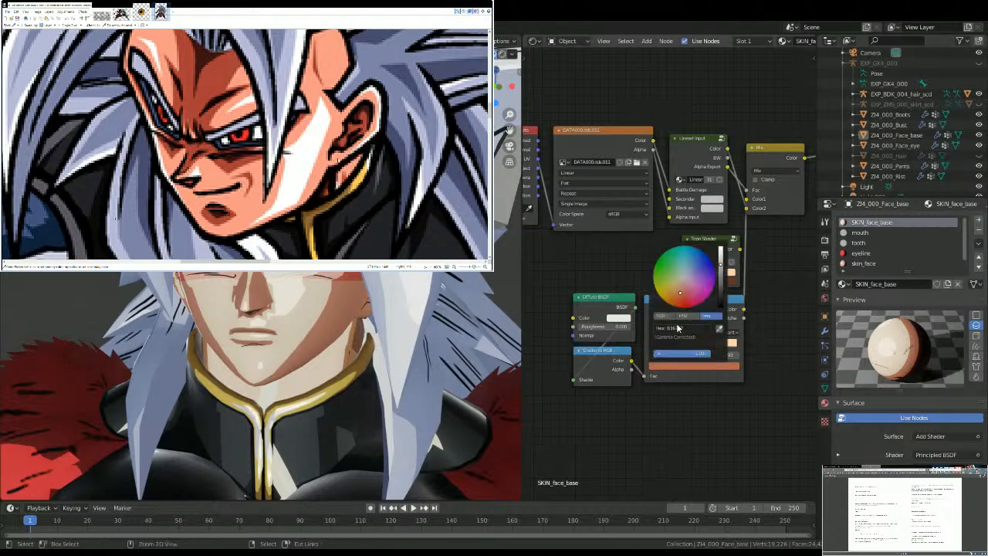
pyautogui.hotkey('ctrl', 'v')
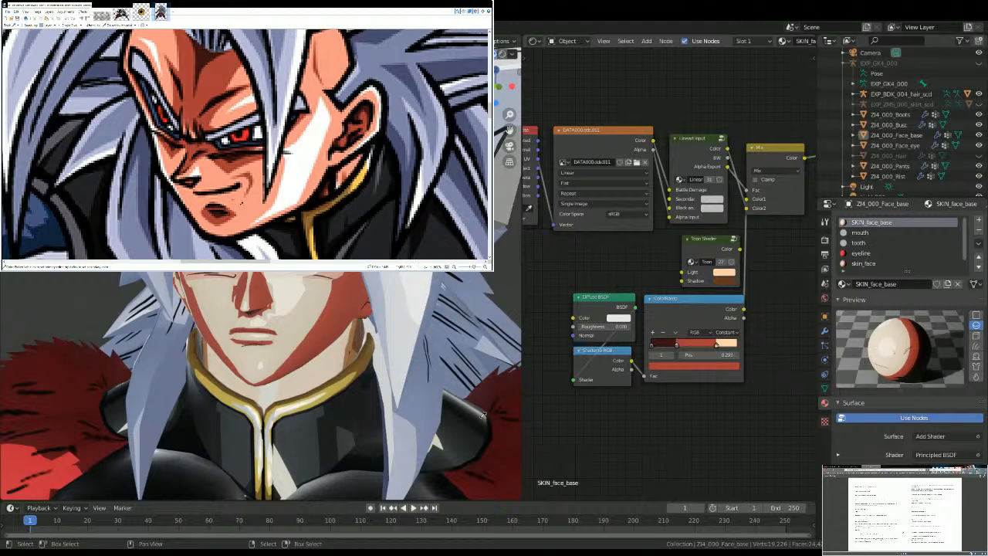
# Step: Recolour stop 2 (0.759) of the SKIN_face_base ColorRamp light salmon
pyautogui.click(670, 355)
pyautogui.click(662, 367)
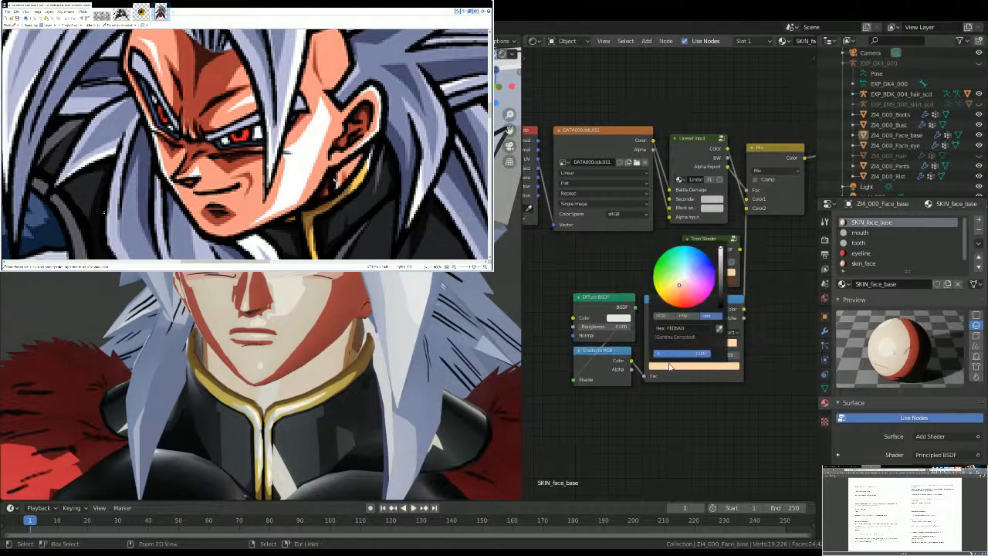
pyautogui.moveTo(223, 288); pyautogui.dragTo(282, 338, button='middle')
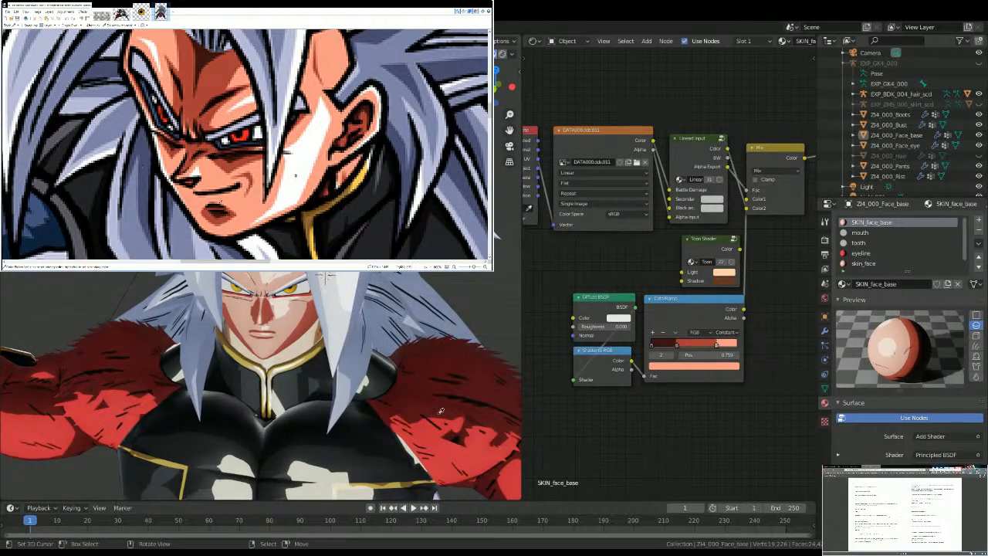
# Step: Open the ColorRamp stop colour inside the Super Saiyan 4 Skin node group, and return to the SKIN_face_base nodes
pyautogui.moveTo(734, 238); pyautogui.dragTo(517, 281, button='middle')
pyautogui.moveTo(786, 282); pyautogui.dragTo(770, 281, button='middle')
pyautogui.click(790, 208)
pyautogui.click(682, 280)
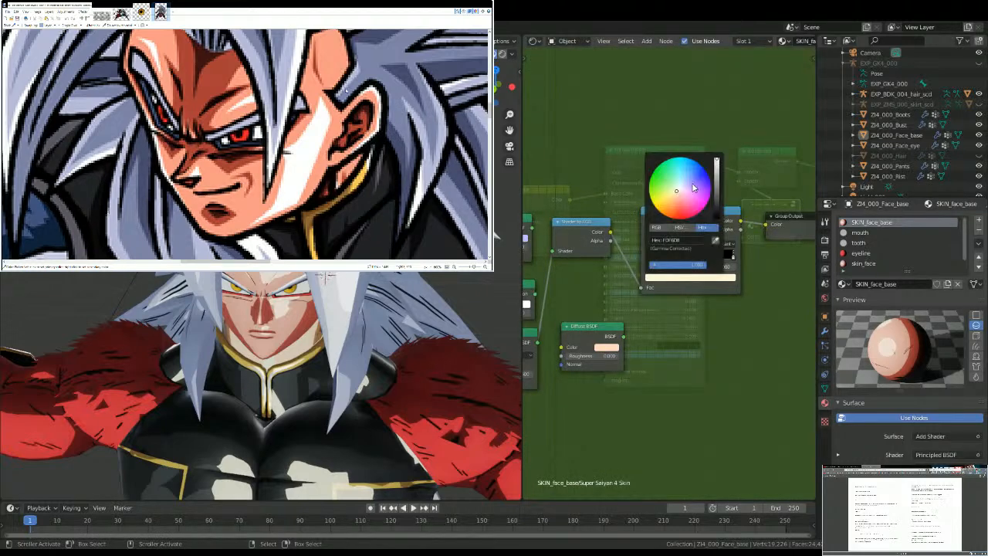
pyautogui.moveTo(675, 249); pyautogui.dragTo(714, 257)
pyautogui.scroll(3, 304, 312)
pyautogui.moveTo(303, 311); pyautogui.dragTo(317, 330, button='middle')
pyautogui.scroll(-4, 300, 333)
pyautogui.scroll(-5, 316, 329)
pyautogui.scroll(5, 316, 330)
pyautogui.press('Tab')
# Step: Select the Diffuse BSDF, Shader to RGB and ColorRamp nodes of the SKIN_face_base material together
pyautogui.moveTo(669, 291); pyautogui.dragTo(753, 269, button='middle')
pyautogui.scroll(-5, 757, 267)
pyautogui.moveTo(554, 372); pyautogui.dragTo(598, 310)
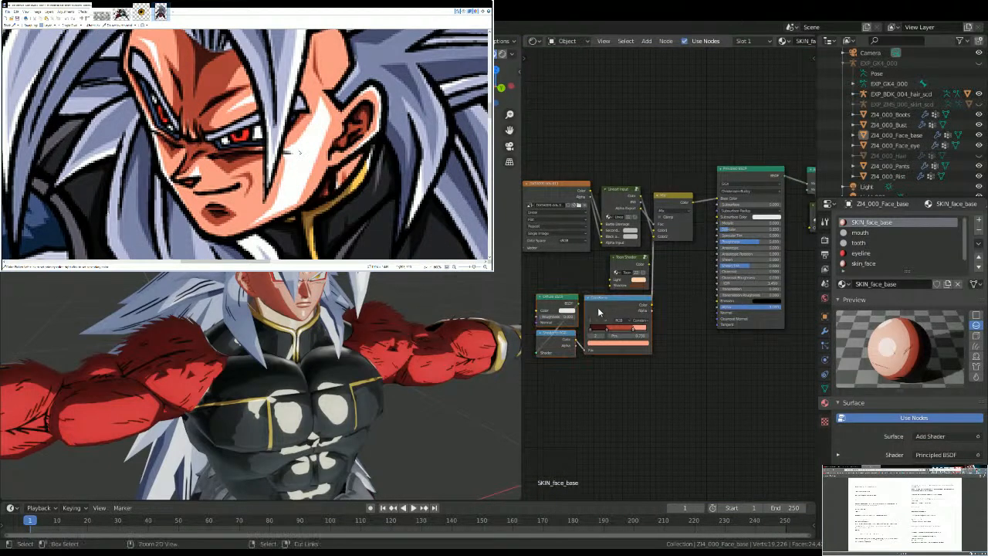
# Step: Replace the SKIN_bust material's Diffuse BSDF, Shader to RGB and ColorRamp nodes with the copied face nodes, and link the ColorRamp to the Mix node's Color2
pyautogui.scroll(3, 354, 332)
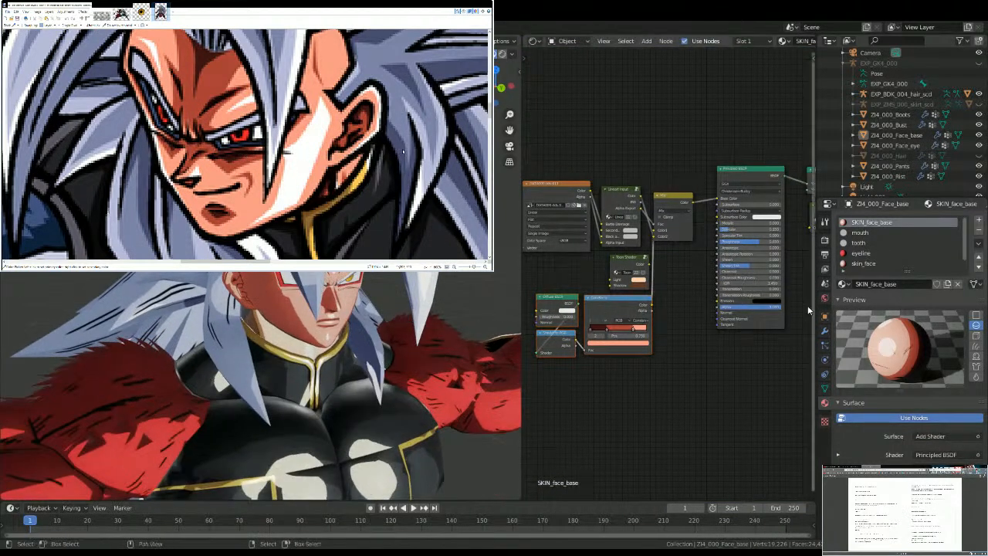
pyautogui.click(293, 354)
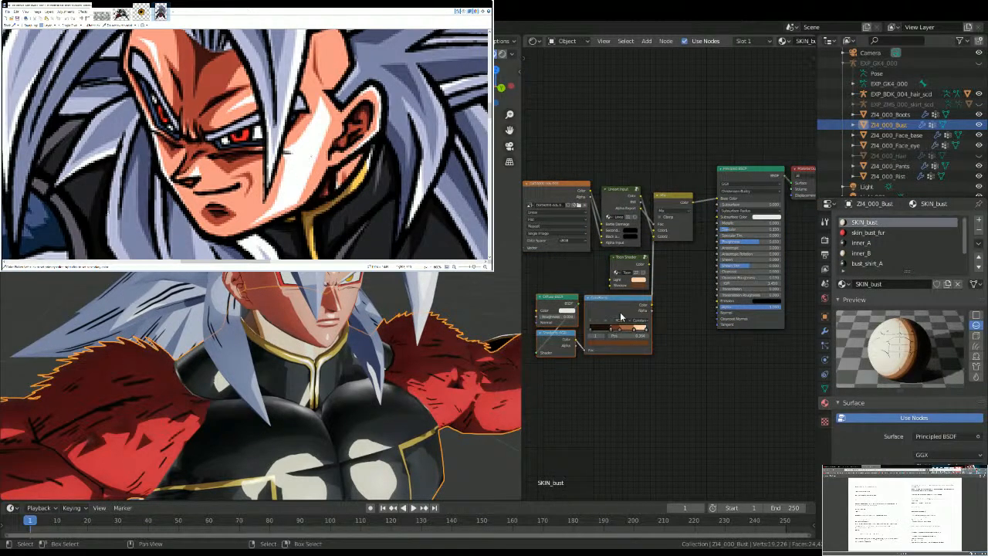
pyautogui.scroll(2, 621, 312)
pyautogui.moveTo(648, 312); pyautogui.dragTo(652, 279)
pyautogui.click(647, 316)
pyautogui.moveTo(648, 315); pyautogui.dragTo(654, 226)
pyautogui.press('KP_1')
pyautogui.hotkey('alt', 'a')
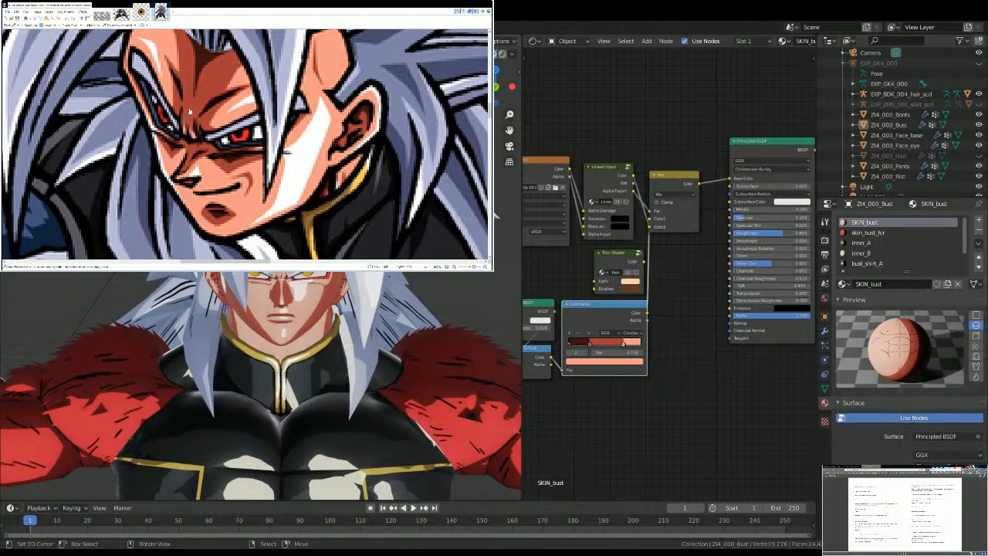
# Step: Replace the wrist object's SKIN_hand shading nodes with the copied skin nodes, and link the ColorRamp colour to the Mix node's Color2
pyautogui.moveTo(270, 382); pyautogui.dragTo(313, 340, button='middle')
pyautogui.scroll(-4, 305, 409)
pyautogui.click(489, 298)
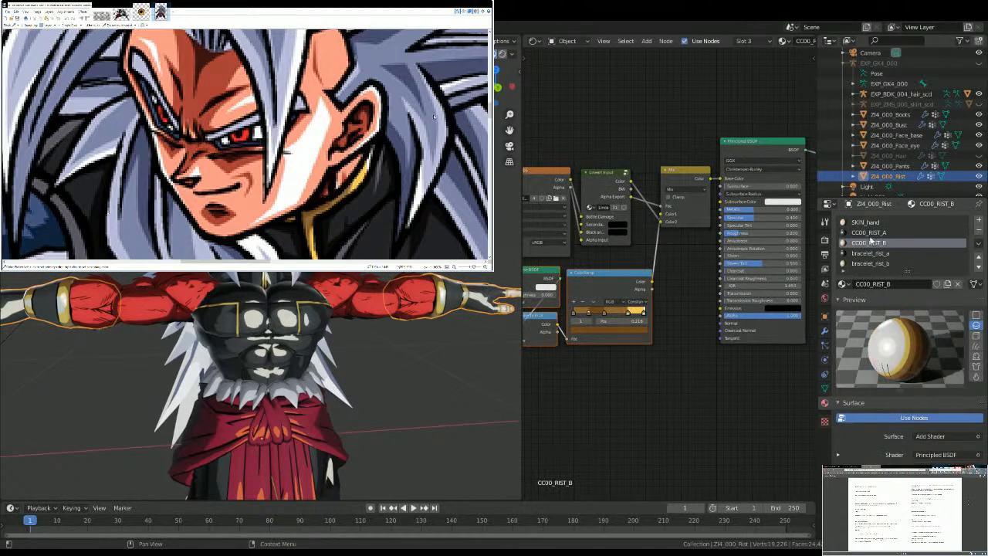
pyautogui.click(867, 221)
pyautogui.moveTo(532, 395); pyautogui.dragTo(581, 329)
pyautogui.press('x')
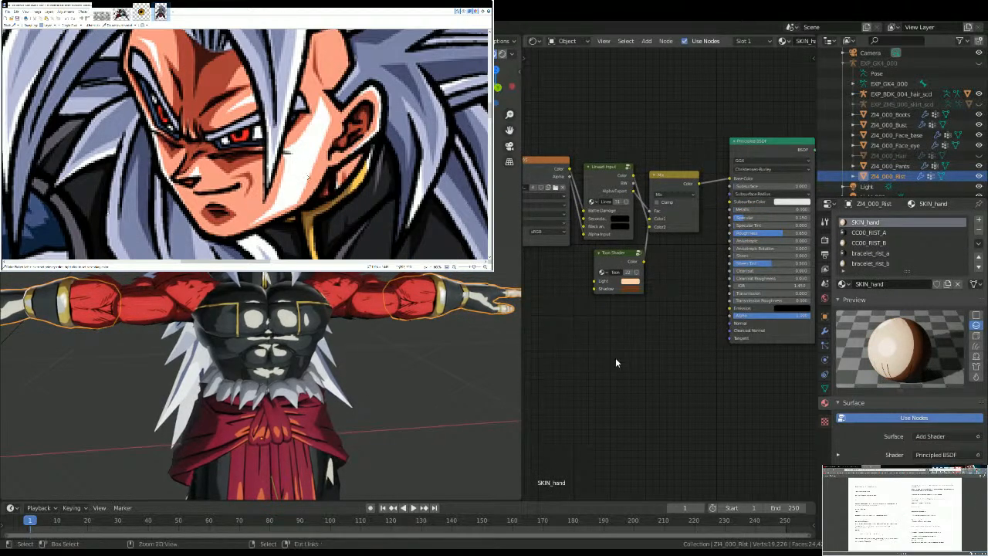
pyautogui.hotkey('ctrl', 'v')
pyautogui.moveTo(646, 313); pyautogui.dragTo(657, 222)
# Step: Recolour the ColorRamp stop at 1.000 white inside the bust inner_A material's Super Saiyan 4 Clothes node group, and exit the group
pyautogui.moveTo(419, 375); pyautogui.dragTo(225, 340, button='middle')
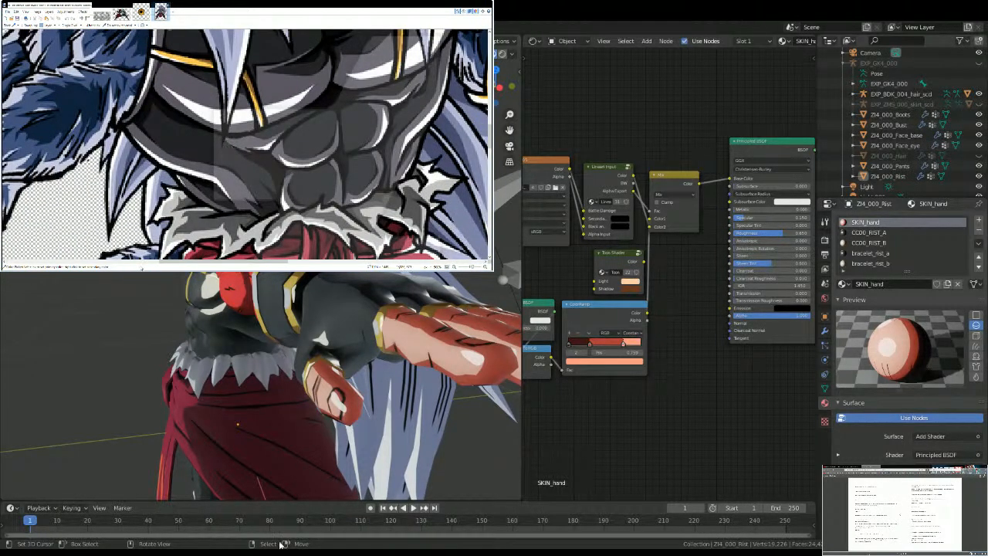
pyautogui.moveTo(287, 303); pyautogui.dragTo(337, 299, button='middle')
pyautogui.rightClick(332, 300)
pyautogui.moveTo(706, 200); pyautogui.dragTo(527, 230, button='middle')
pyautogui.click(874, 244)
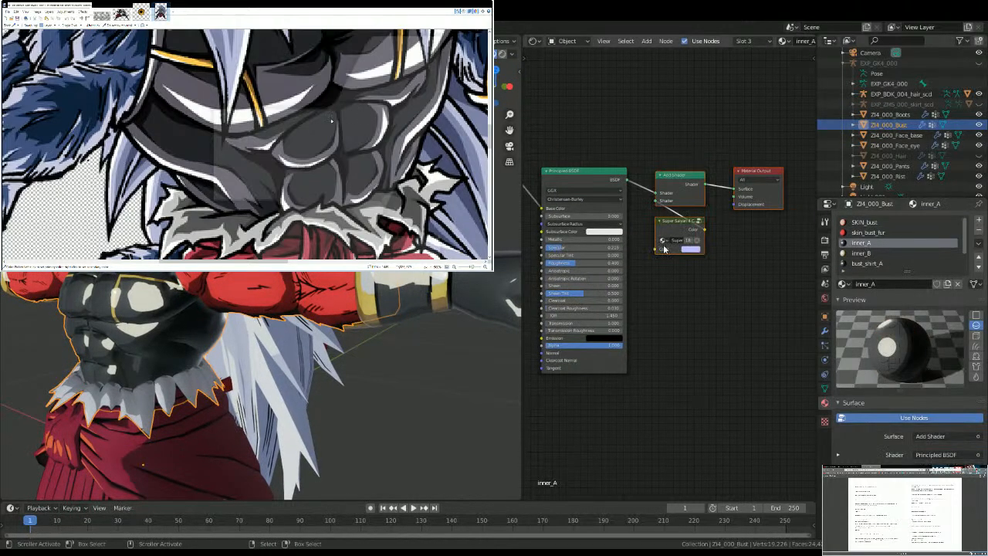
pyautogui.click(698, 222)
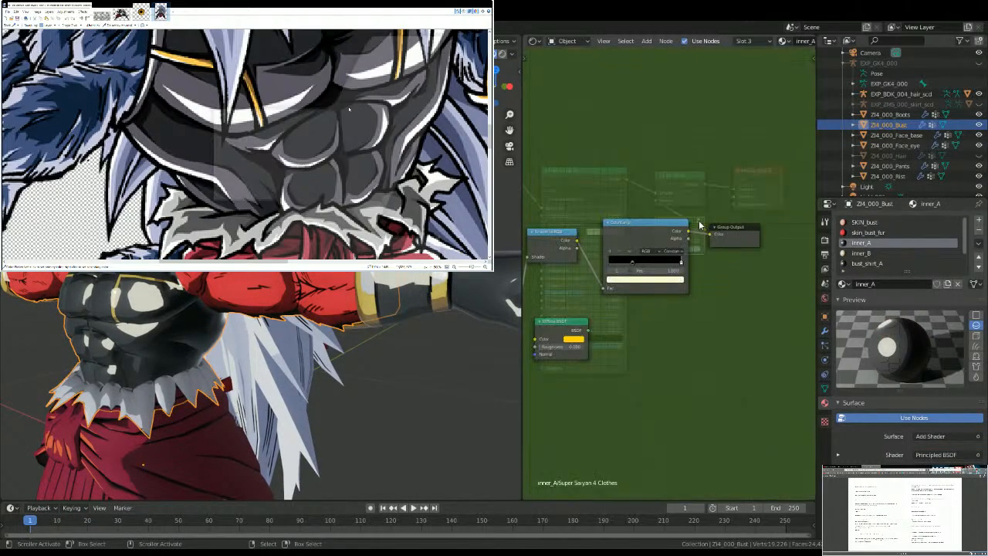
pyautogui.click(650, 280)
pyautogui.click(655, 238)
pyautogui.hotkey('ctrl', 'v')
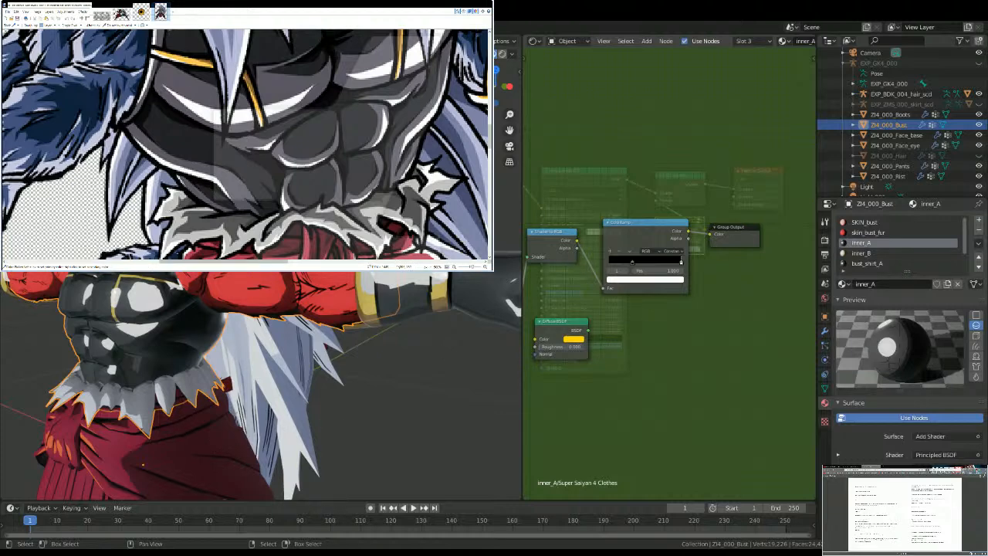
pyautogui.moveTo(223, 338); pyautogui.dragTo(244, 340, button='middle')
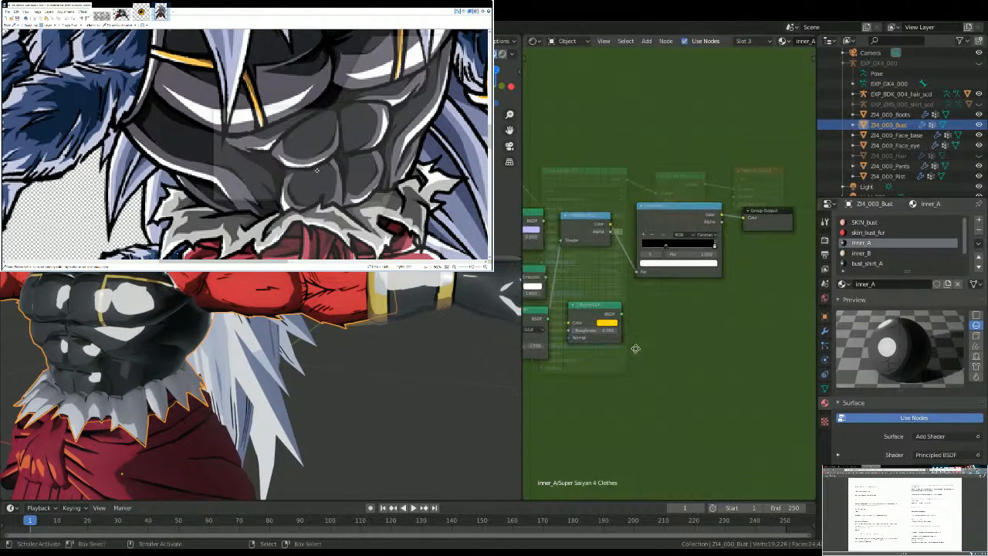
pyautogui.press('Tab')
# Step: Recolour the inner_A ColorRamp with medium grey at stop 2 (0.868), dark grey at stop 1 (0.682) and near-black 0A090A at stop 0
pyautogui.scroll(2, 679, 324)
pyautogui.click(666, 353)
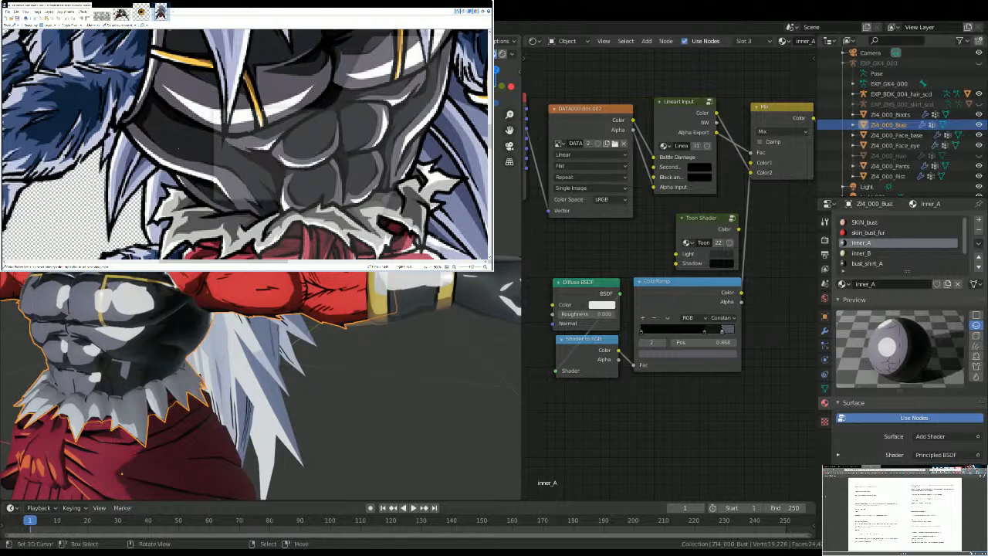
pyautogui.scroll(1, 186, 176)
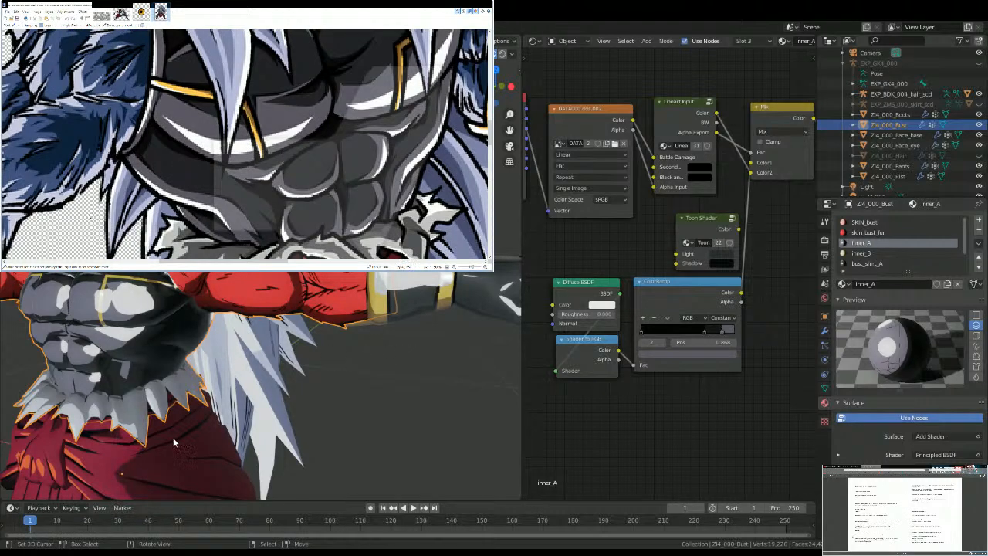
pyautogui.click(662, 353)
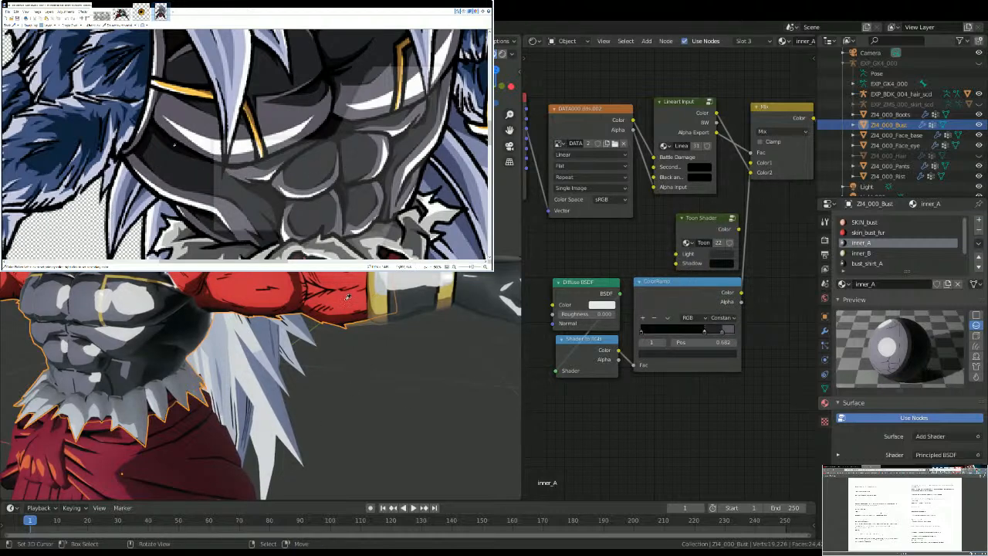
pyautogui.keyDown('ctrl'); pyautogui.scroll(2, 174, 144); pyautogui.keyUp('ctrl')
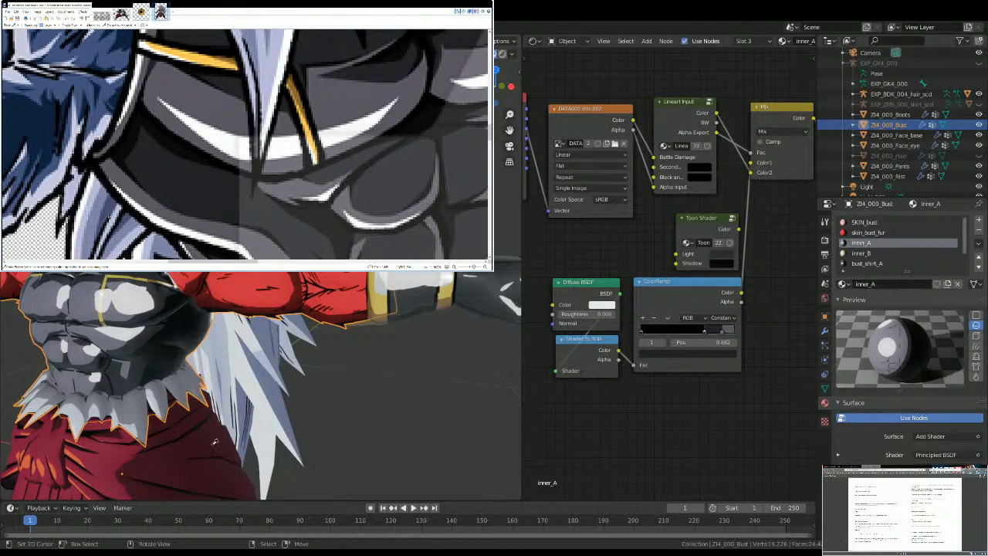
pyautogui.click(661, 354)
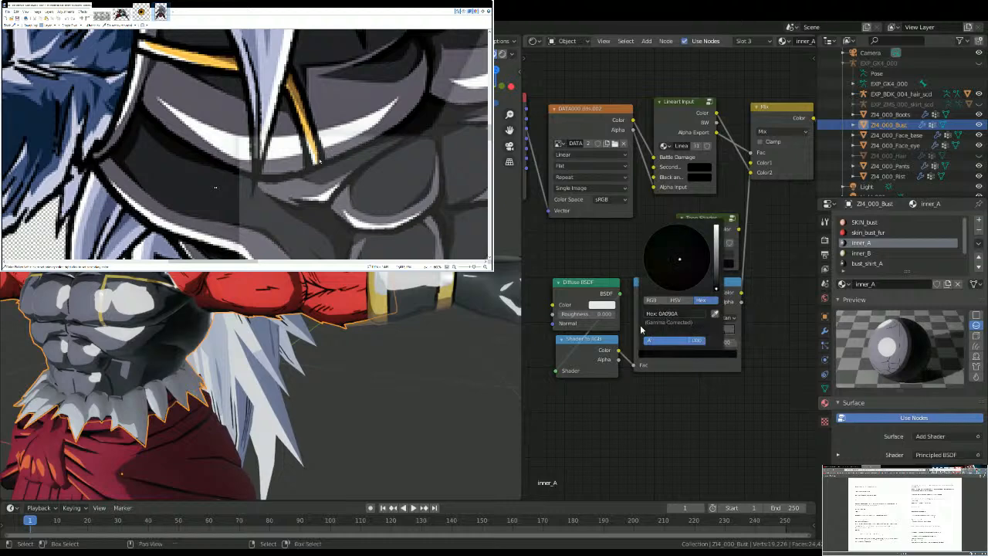
pyautogui.moveTo(201, 332); pyautogui.dragTo(265, 316, button='middle')
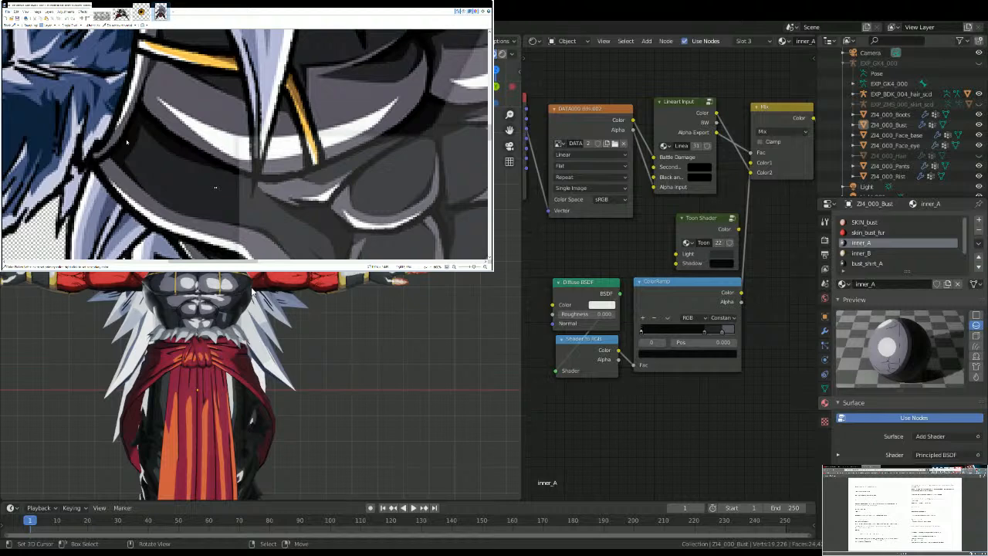
# Step: Examine the grey suit shading on the torso from several angles
pyautogui.rightClick(279, 369)
pyautogui.moveTo(280, 369); pyautogui.dragTo(230, 412, button='middle')
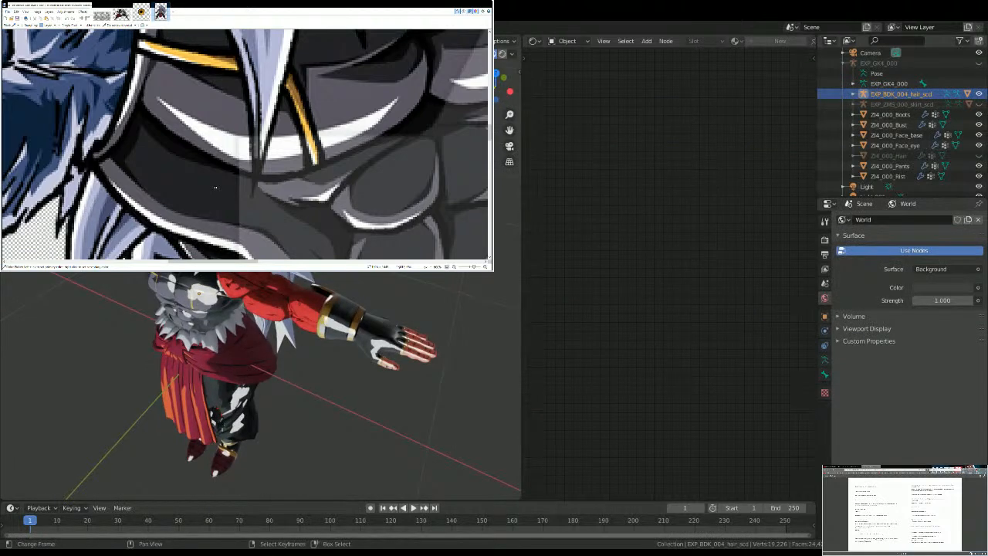
pyautogui.moveTo(158, 363); pyautogui.dragTo(222, 330, button='middle')
pyautogui.scroll(-5, 297, 279)
pyautogui.hotkey('alt', 'a')
pyautogui.scroll(5, 287, 283)
pyautogui.scroll(5, 140, 318)
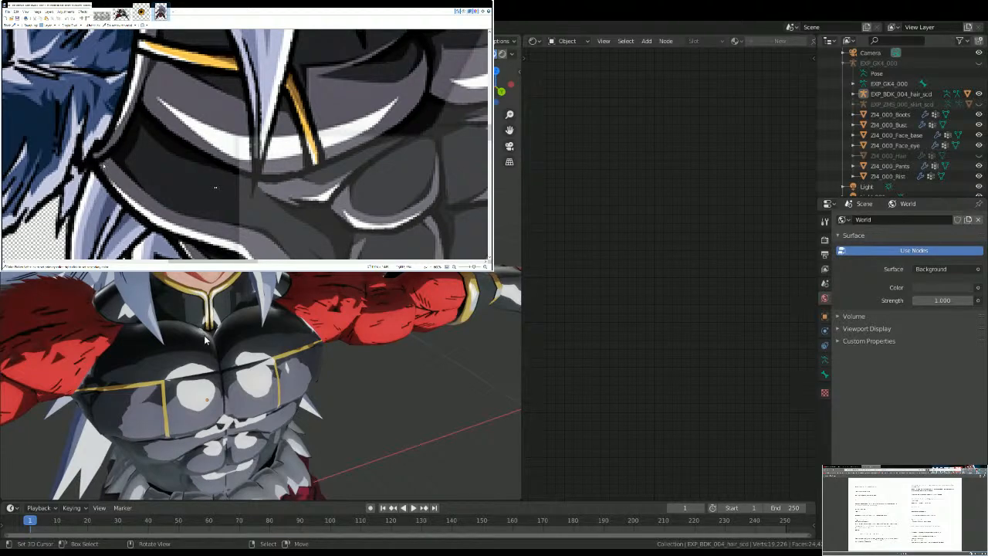
pyautogui.scroll(-2, 205, 339)
pyautogui.moveTo(205, 339); pyautogui.dragTo(224, 325, button='middle')
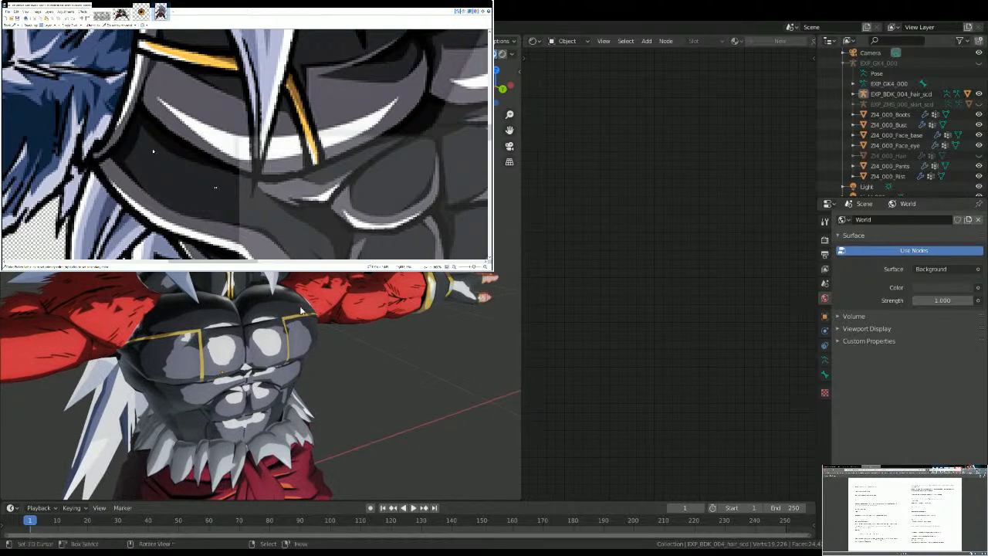
# Step: Recolour ColorRamp stop 2 (0.764) of the bust's skin_bust_fur material pale lavender-white from the reference fur highlights
pyautogui.click(321, 302)
pyautogui.click(868, 232)
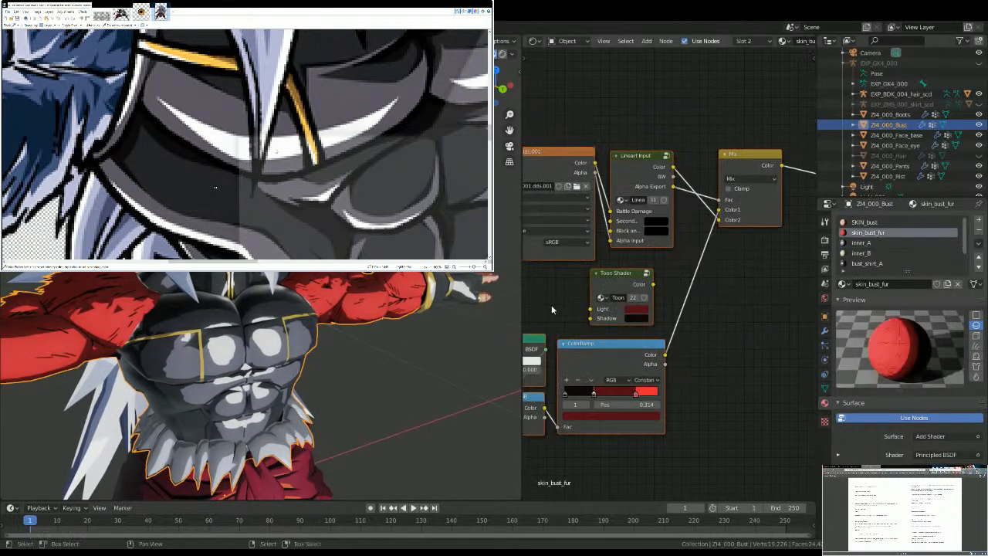
pyautogui.moveTo(147, 239)
pyautogui.mouseDown(button='middle')
pyautogui.moveTo(203, 286)
pyautogui.moveTo(388, 304)
pyautogui.mouseUp(button='middle')
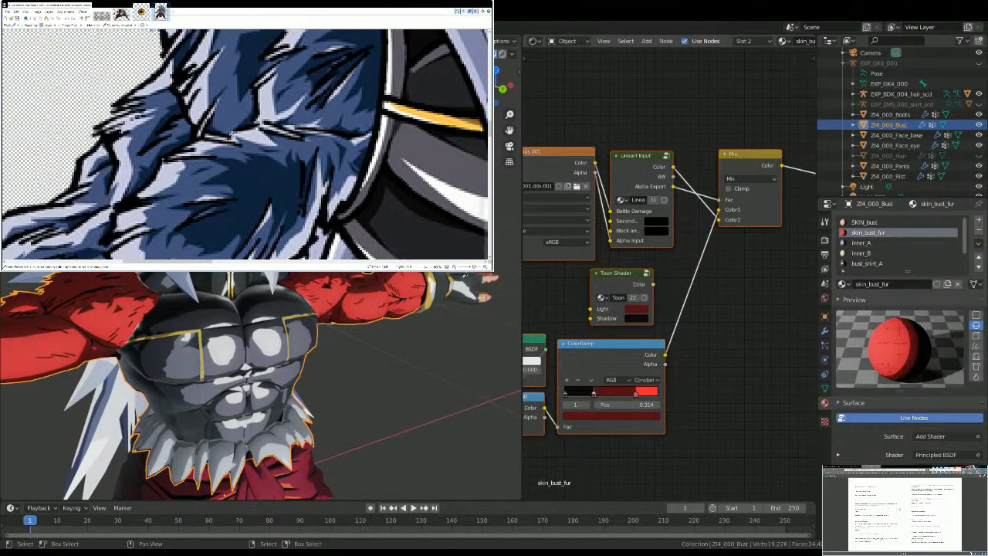
pyautogui.moveTo(228, 70); pyautogui.dragTo(227, 131, button='middle')
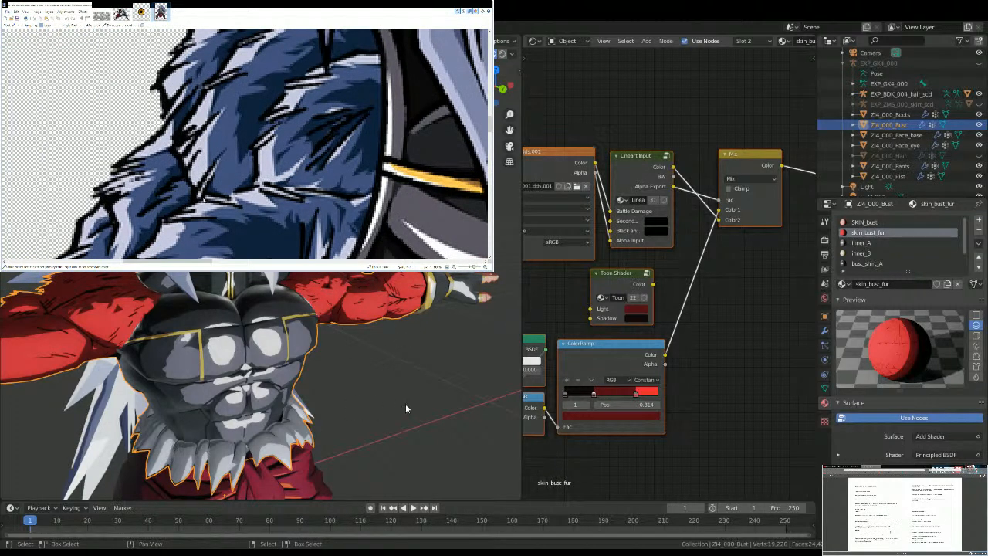
pyautogui.click(587, 404)
pyautogui.click(581, 415)
pyautogui.write('C6C7DE')
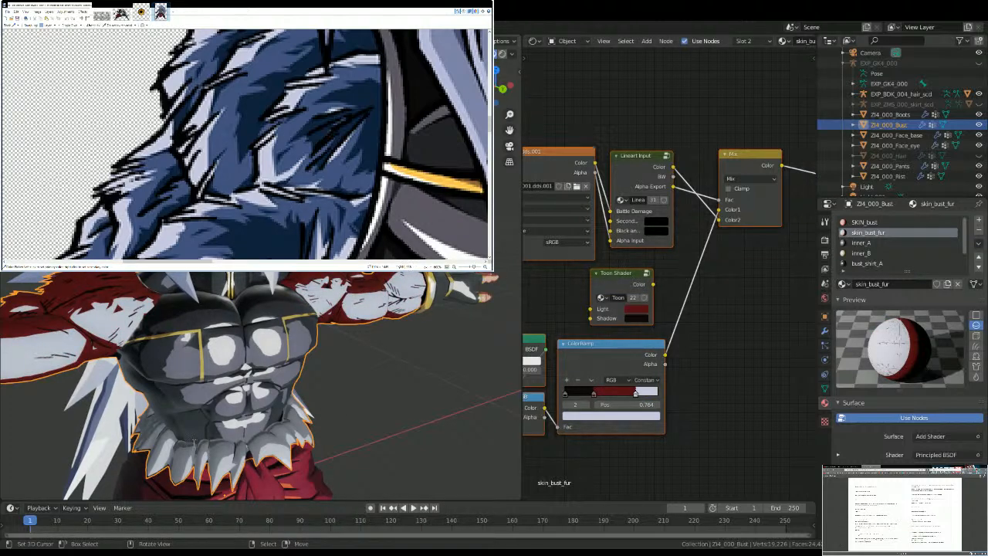
# Step: Recolour the skin_bust_fur ColorRamp stop 1 (0.314) slate blue and stop 0 (0.000) dark navy
pyautogui.click(565, 405)
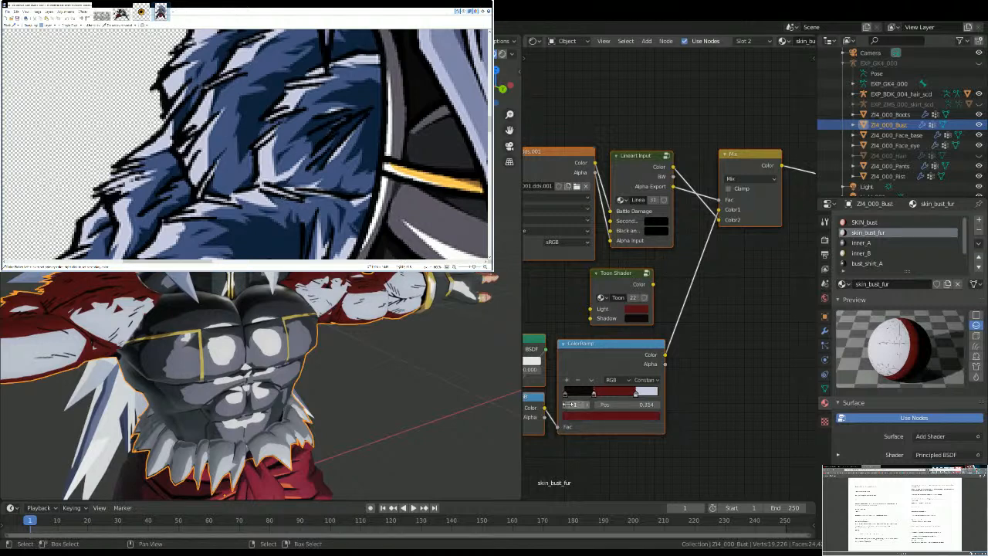
pyautogui.click(572, 416)
pyautogui.hotkey('ctrl', 'v')
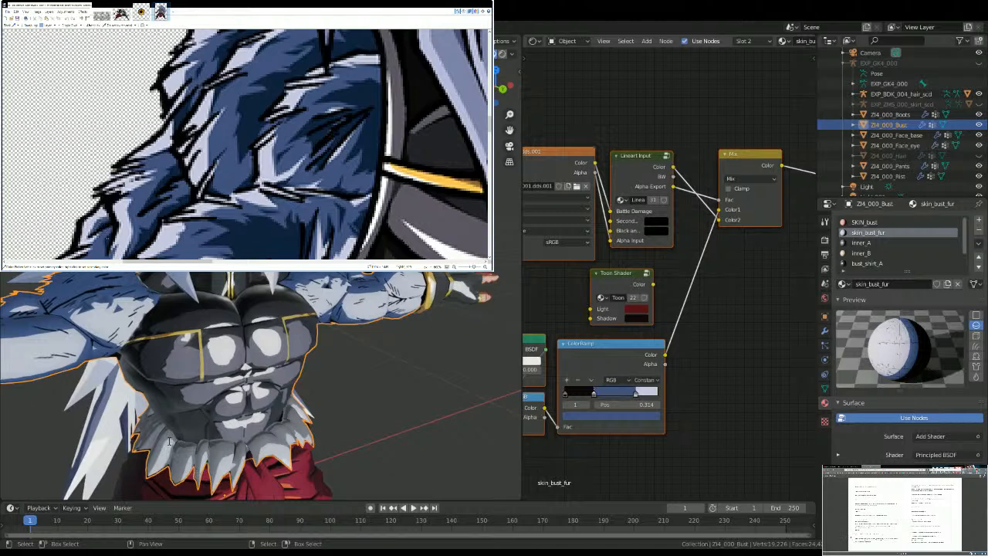
pyautogui.click(564, 404)
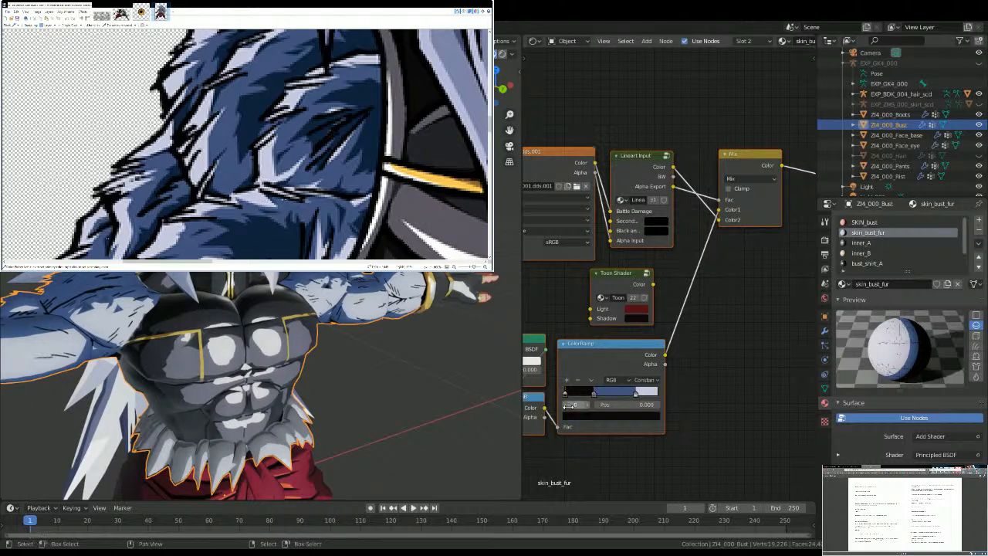
pyautogui.click(575, 416)
pyautogui.hotkey('ctrl', 'v')
pyautogui.moveTo(115, 362); pyautogui.dragTo(99, 295, button='middle')
pyautogui.hotkey('alt', 'a')
pyautogui.scroll(-5, 347, 318)
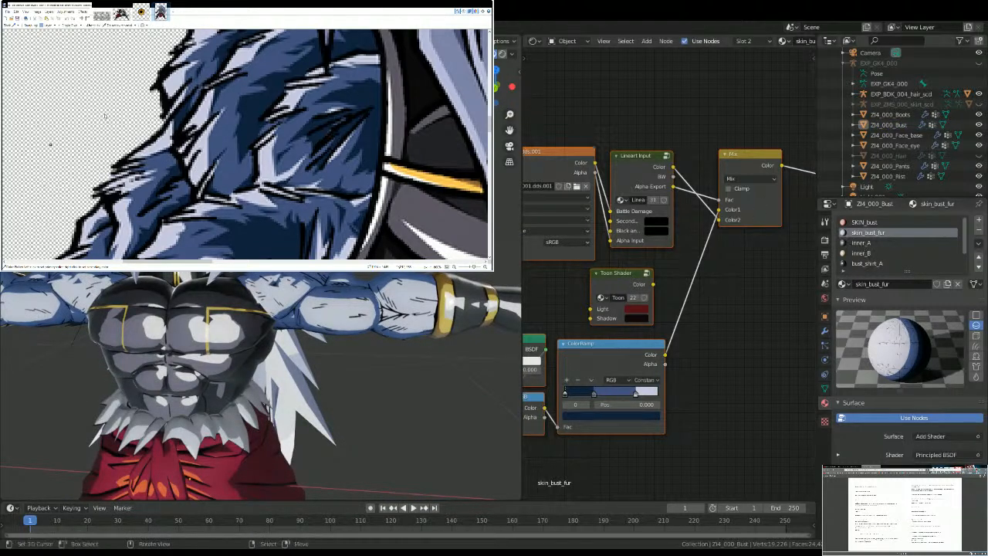
# Step: Recolour ColorRamp stop 0 (0.000) of the face base's eyeline material dark navy
pyautogui.click(895, 135)
pyautogui.click(868, 252)
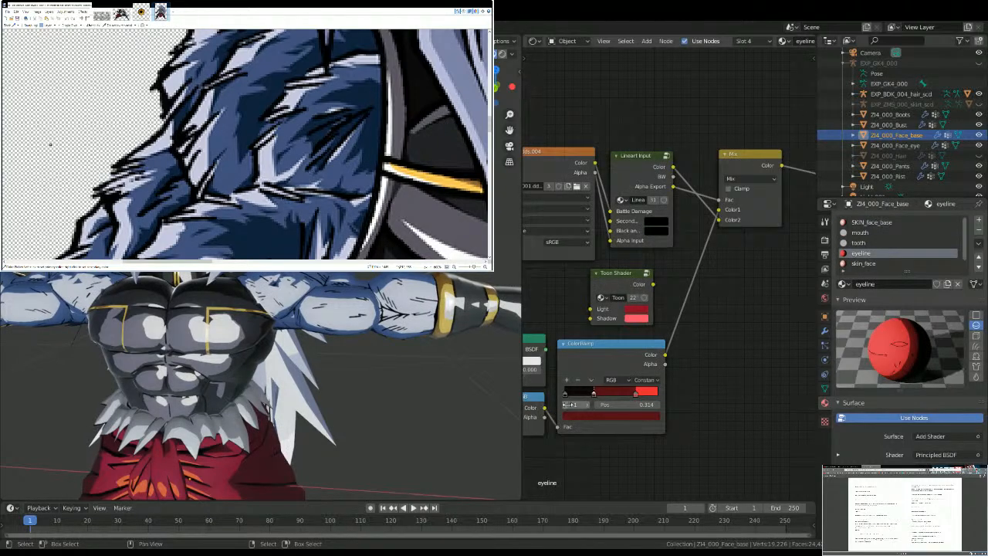
pyautogui.moveTo(570, 404); pyautogui.dragTo(592, 403)
pyautogui.hotkey('ctrl', 'z')
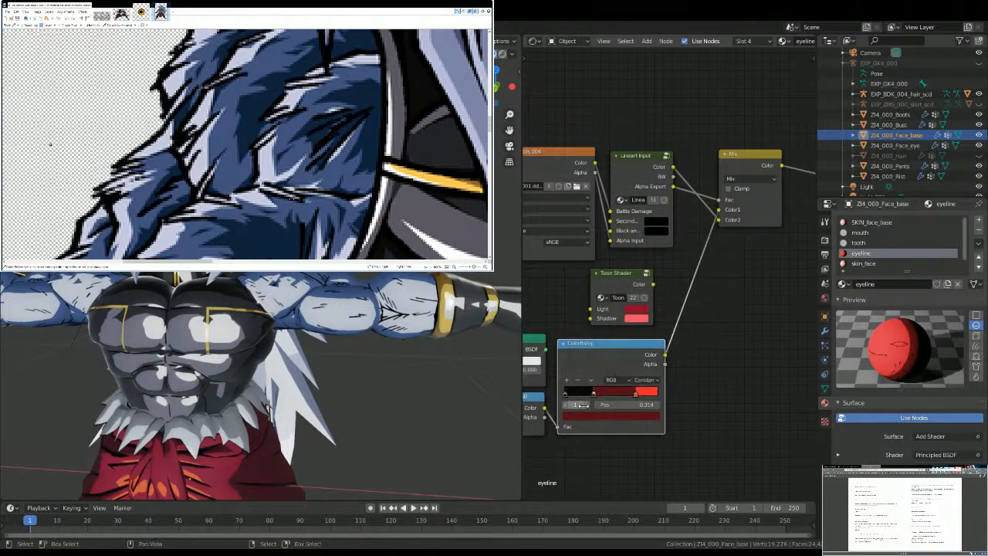
pyautogui.click(570, 404)
pyautogui.click(585, 415)
pyautogui.hotkey('ctrl', 'v')
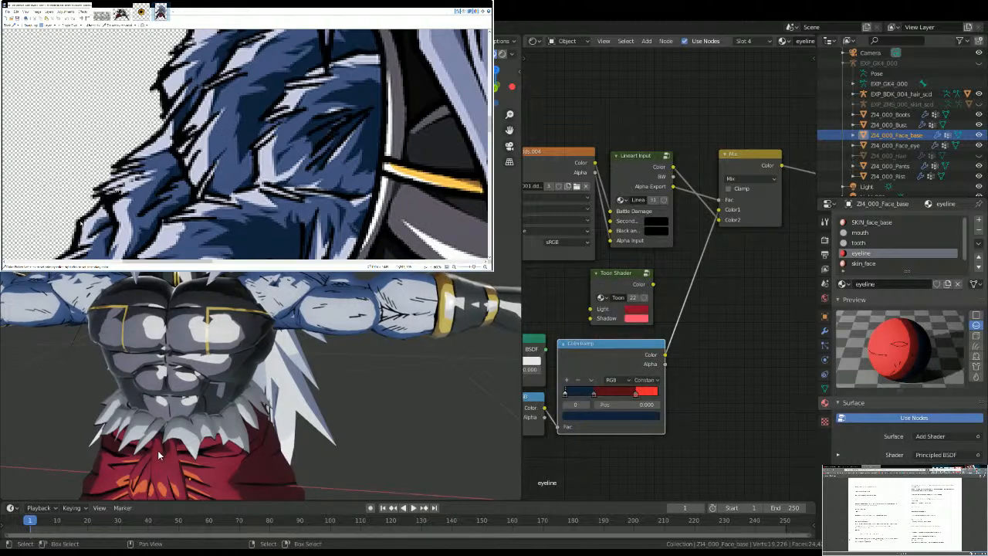
# Step: Recolour the eyeline ColorRamp stop 1 (0.314) slate blue and stop 2 (0.764) pale lavender-white
pyautogui.click(592, 415)
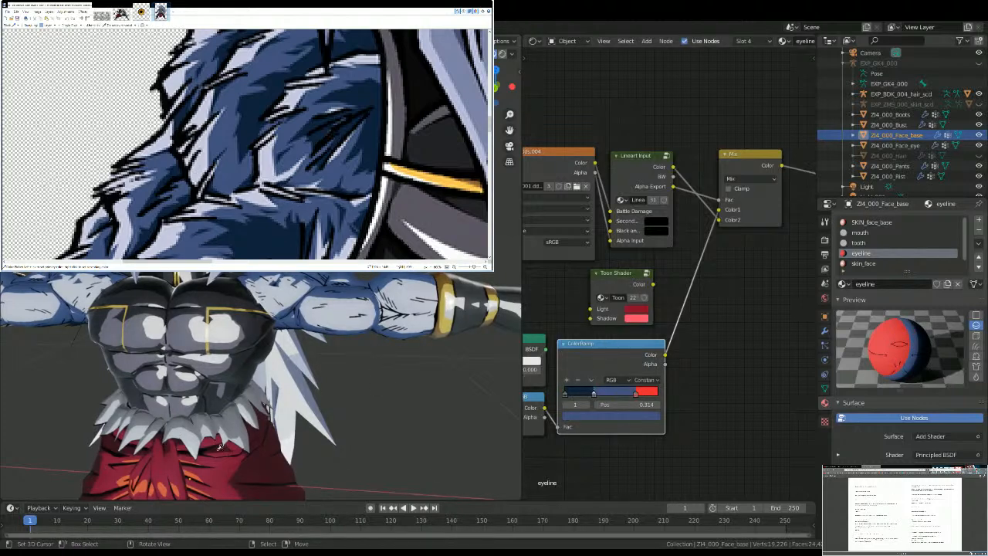
pyautogui.click(585, 405)
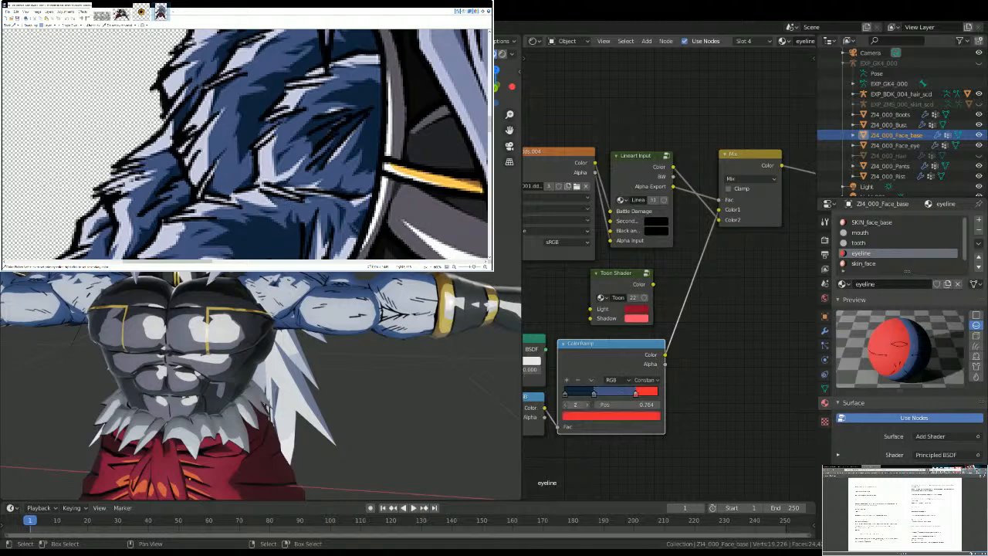
pyautogui.click(574, 417)
pyautogui.hotkey('ctrl', 'v')
# Step: Examine the blue fur on the arms, the waist fur and the red skirt from several angles
pyautogui.scroll(-6, 232, 357)
pyautogui.moveTo(232, 357); pyautogui.dragTo(189, 328, button='middle')
pyautogui.scroll(7, 304, 328)
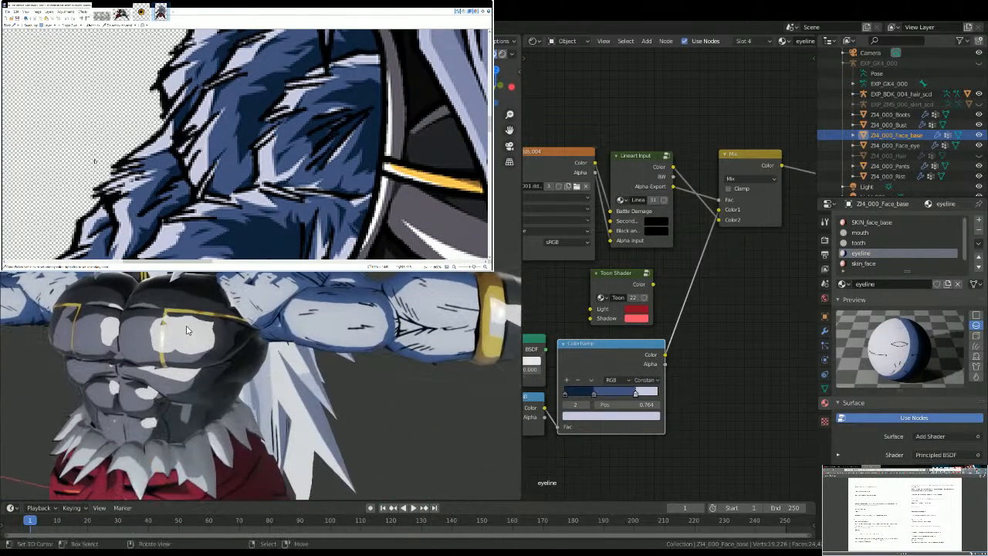
pyautogui.hotkey('alt', 'a')
pyautogui.scroll(-8, 174, 320)
pyautogui.moveTo(251, 332); pyautogui.dragTo(166, 347, button='middle')
pyautogui.scroll(3, 208, 339)
pyautogui.moveTo(264, 395)
pyautogui.keyDown('shift'); pyautogui.mouseDown(button='middle')
pyautogui.moveTo(235, 318)
pyautogui.moveTo(274, 390)
pyautogui.mouseUp(button='middle'); pyautogui.keyUp('shift')
pyautogui.scroll(-5, 274, 389)
pyautogui.scroll(6, 322, 352)
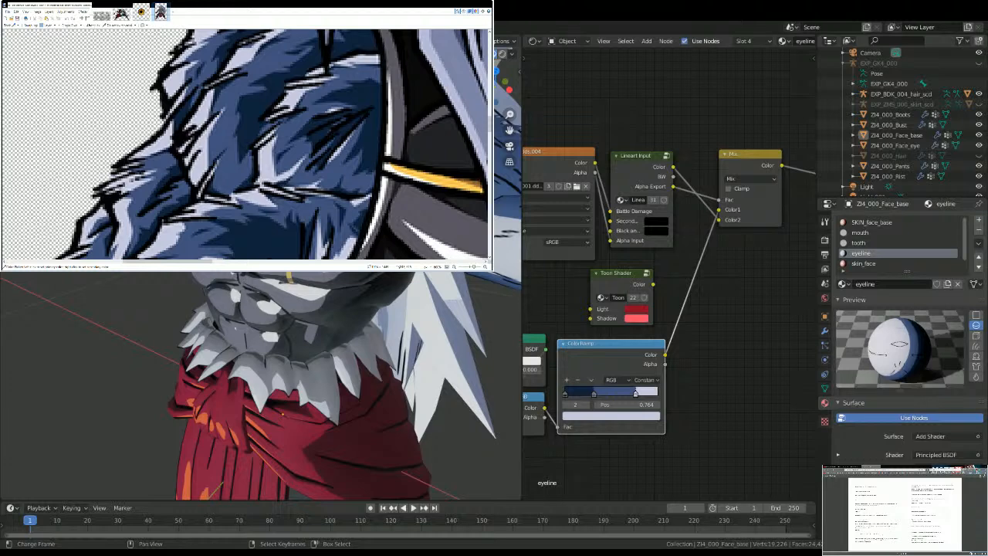
pyautogui.moveTo(238, 442); pyautogui.dragTo(324, 505, button='middle')
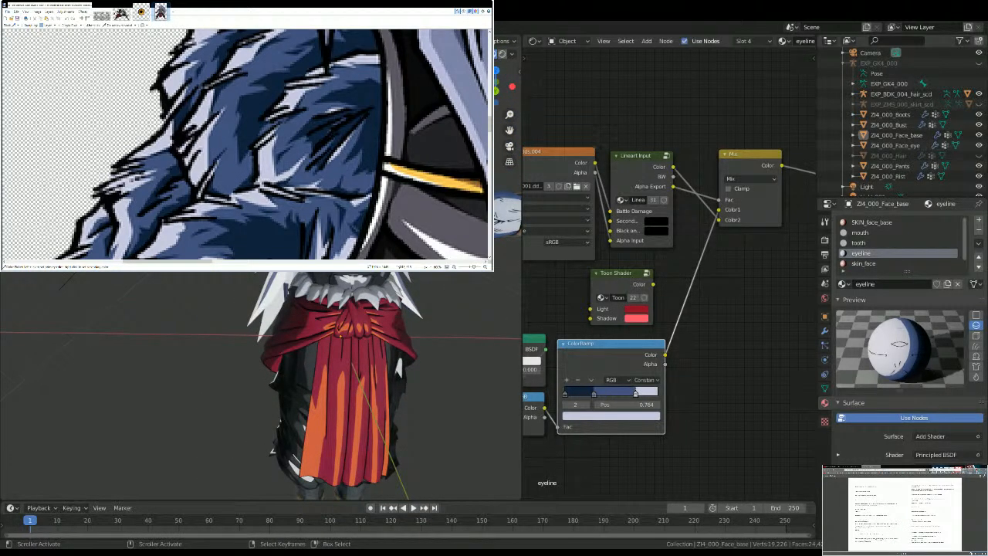
# Step: Minimise the reference artwork and examine the character's hair, face and blue-furred upper body
pyautogui.click(925, 30)
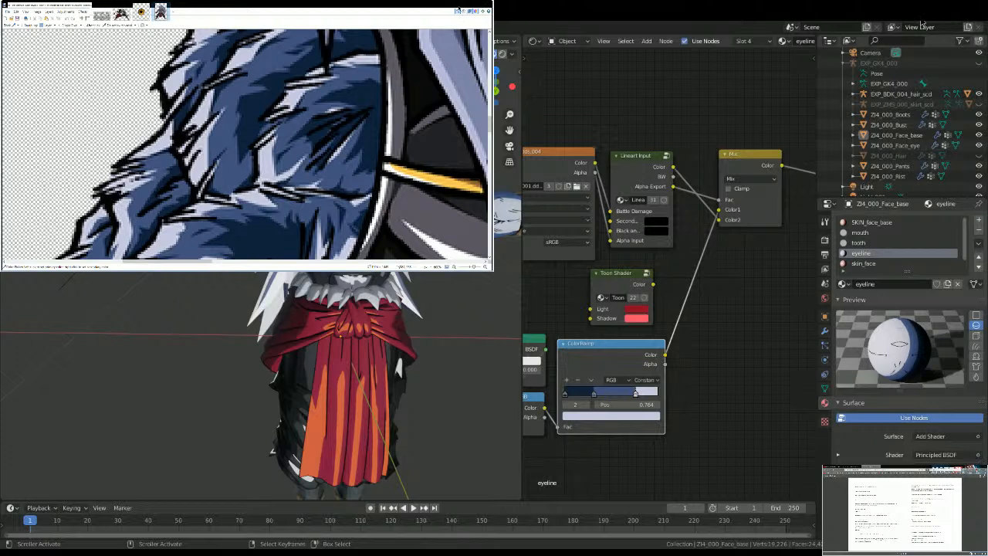
pyautogui.scroll(-6, 328, 284)
pyautogui.scroll(4, 274, 280)
pyautogui.moveTo(274, 281); pyautogui.dragTo(285, 267, button='middle')
pyautogui.scroll(2, 286, 267)
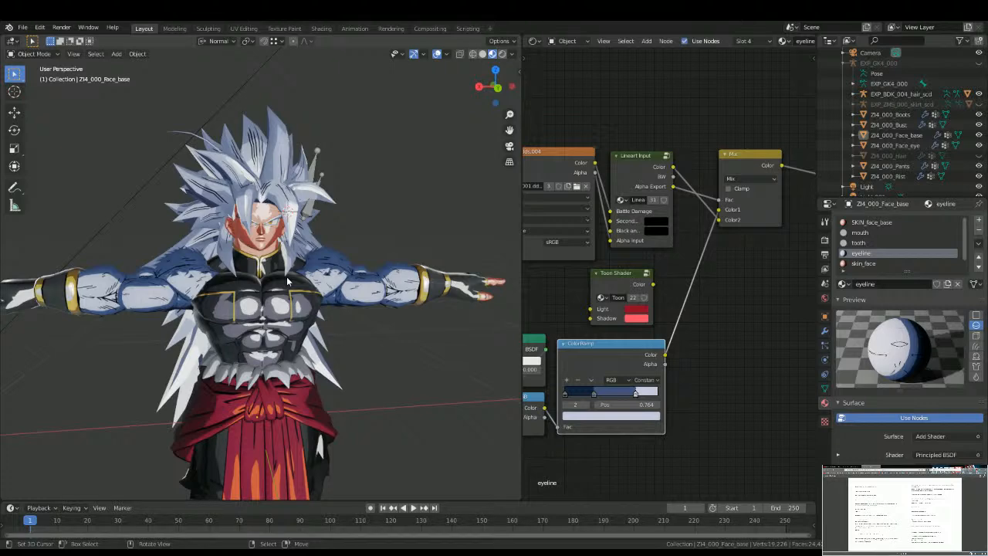
pyautogui.scroll(4, 287, 281)
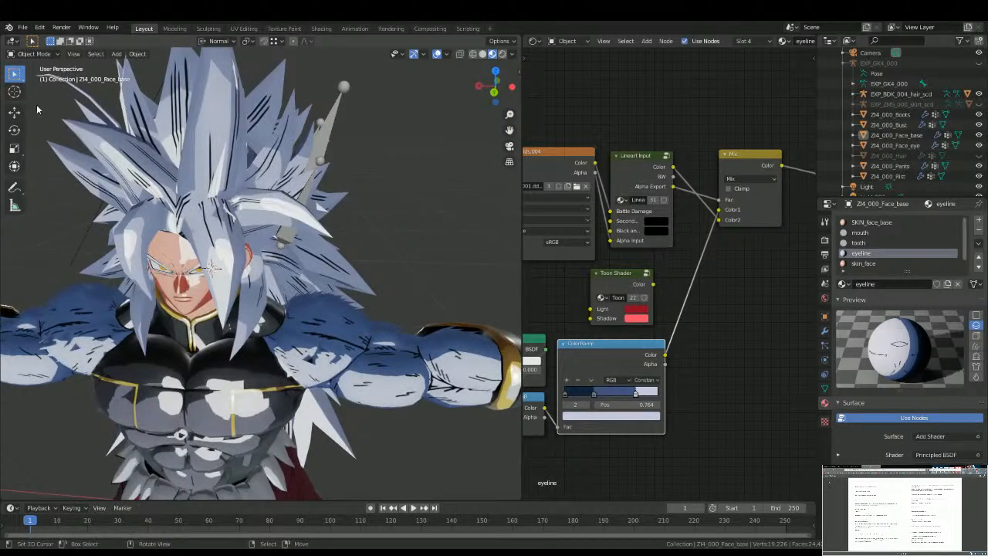